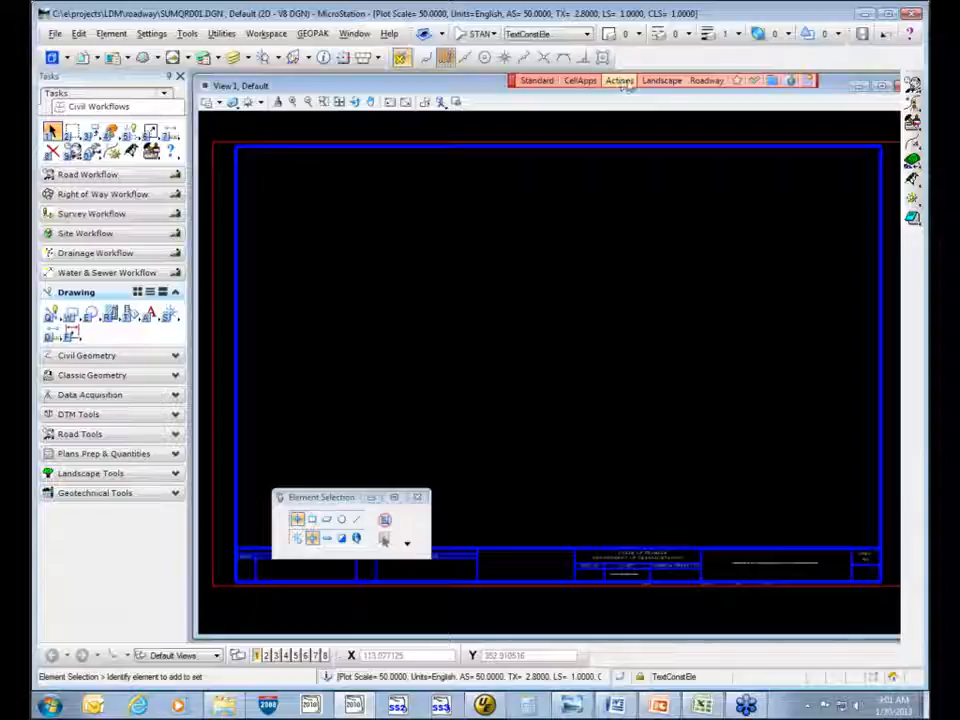
- Open the FDOT Linked Data Manager and start creating a new link
{"action": "left_click", "coordinate": [621, 81]}
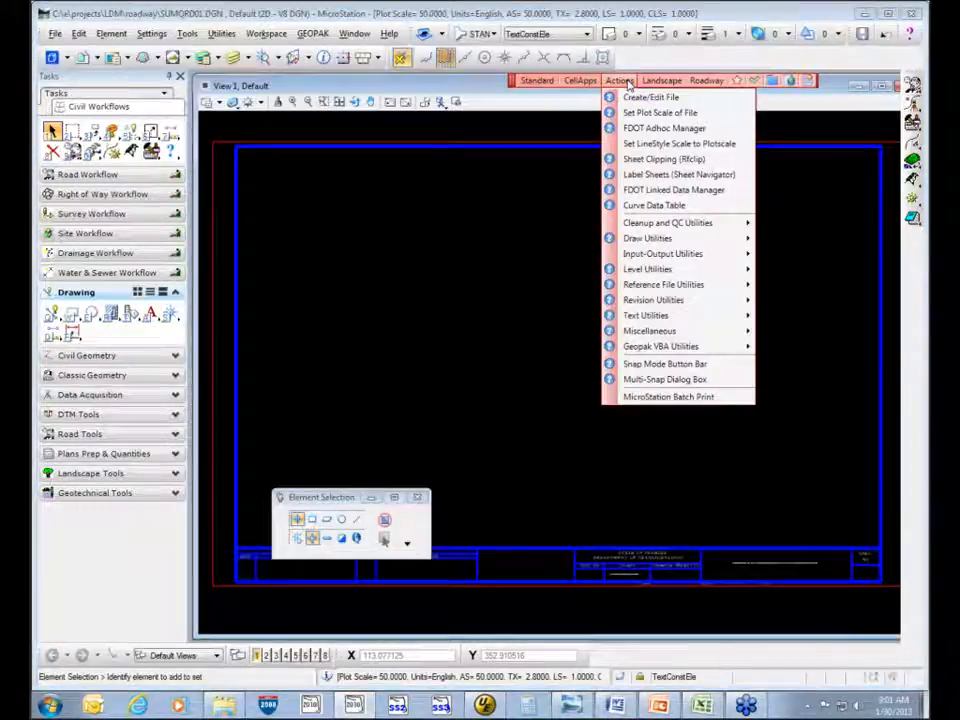
{"action": "left_click", "coordinate": [668, 191]}
{"action": "left_click_drag", "start_coordinate": [578, 358], "coordinate": [534, 209]}
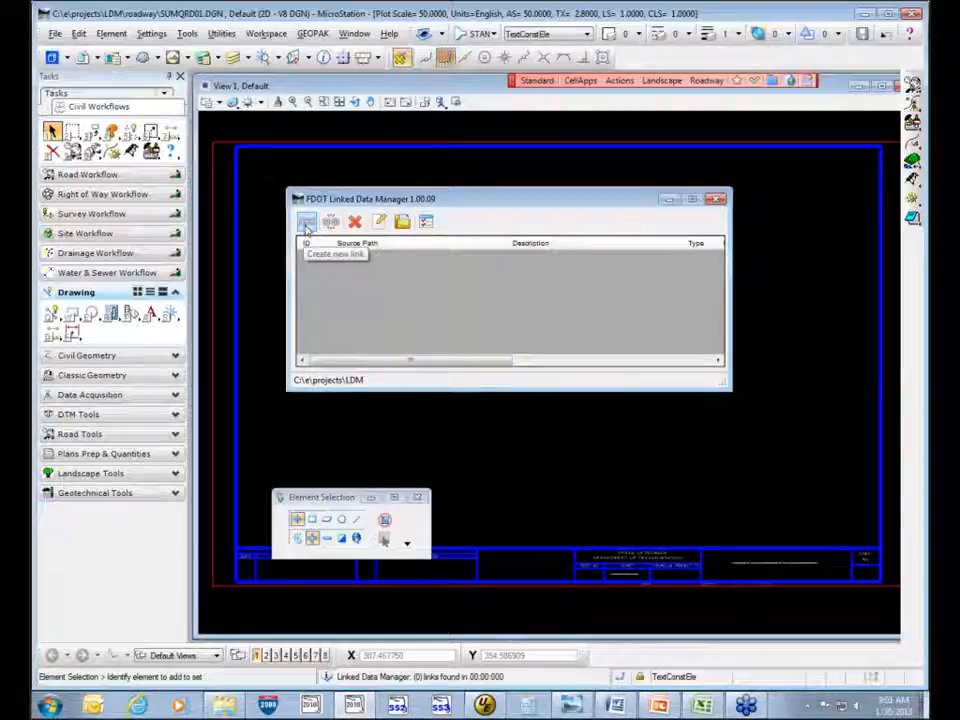
{"action": "left_click", "coordinate": [307, 226]}
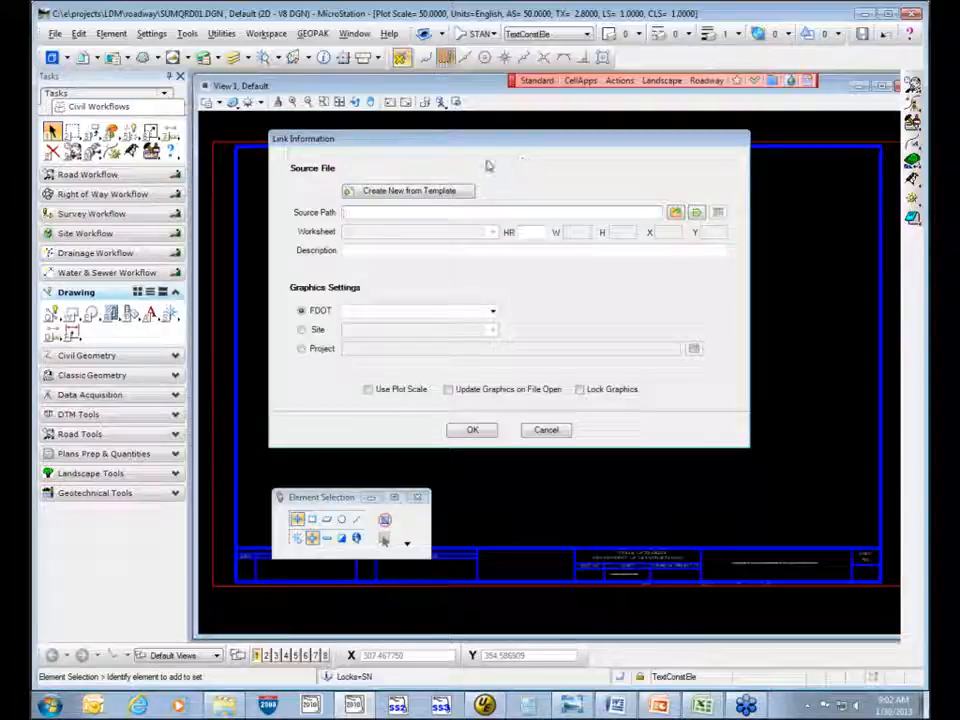
- Create the link's source file from the General Notes template in the Text Notes - Roadway category
{"action": "left_click", "coordinate": [405, 195]}
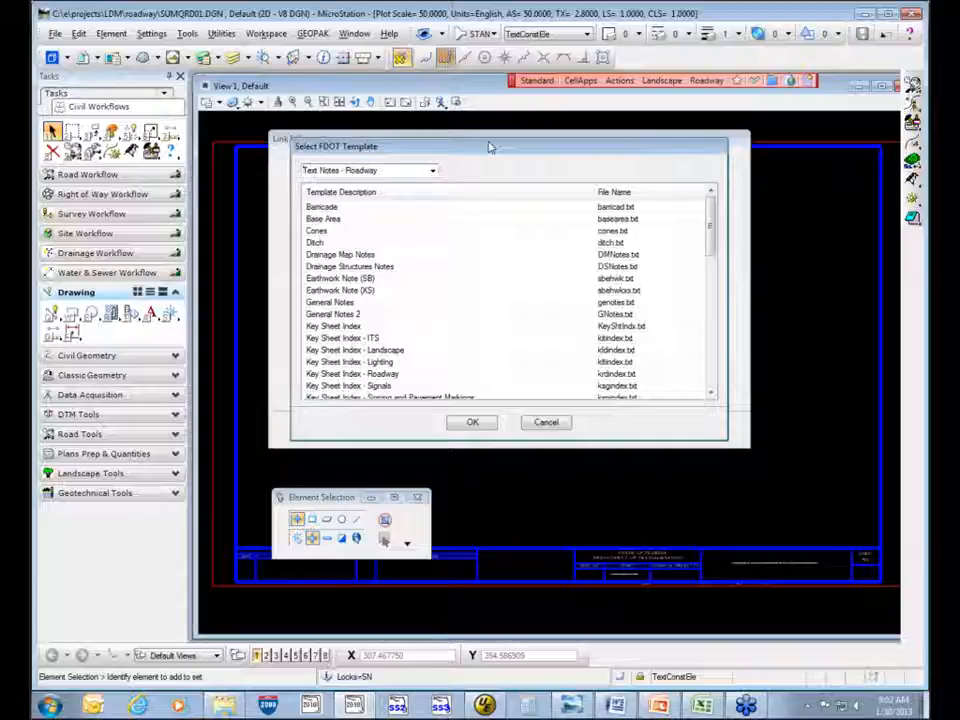
{"action": "left_click", "coordinate": [432, 172]}
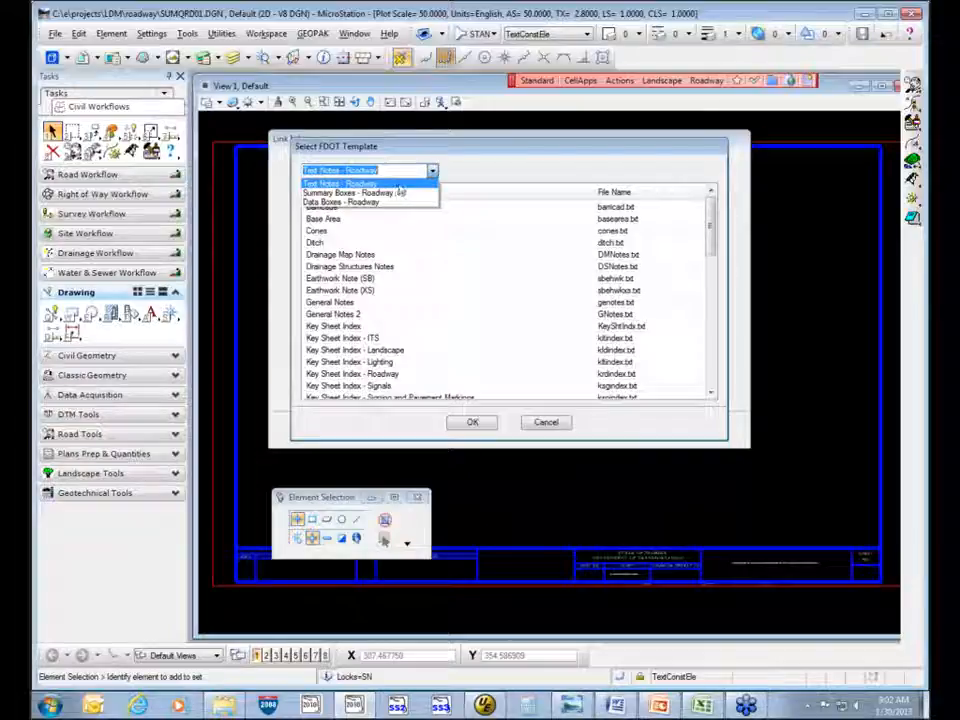
{"action": "left_click", "coordinate": [349, 172]}
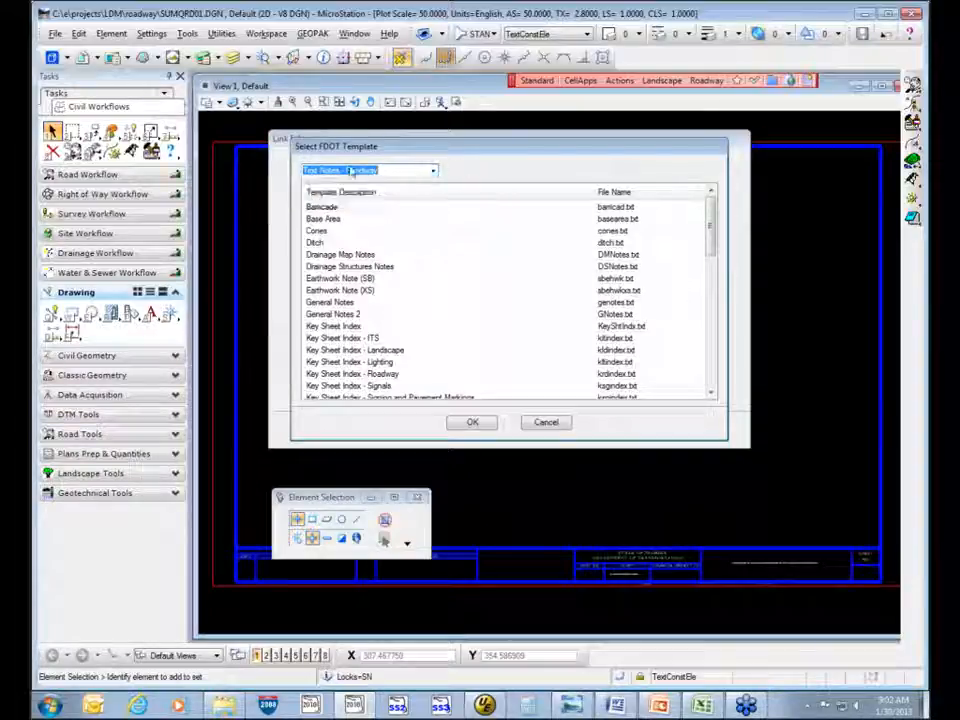
{"action": "left_click", "coordinate": [431, 171]}
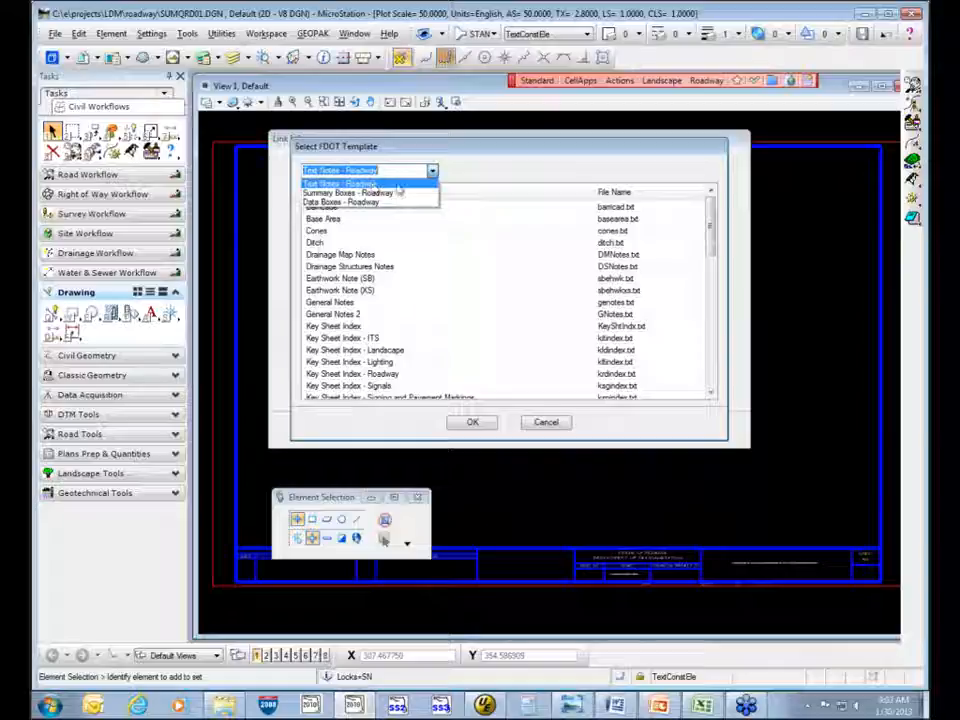
{"action": "left_click", "coordinate": [380, 184]}
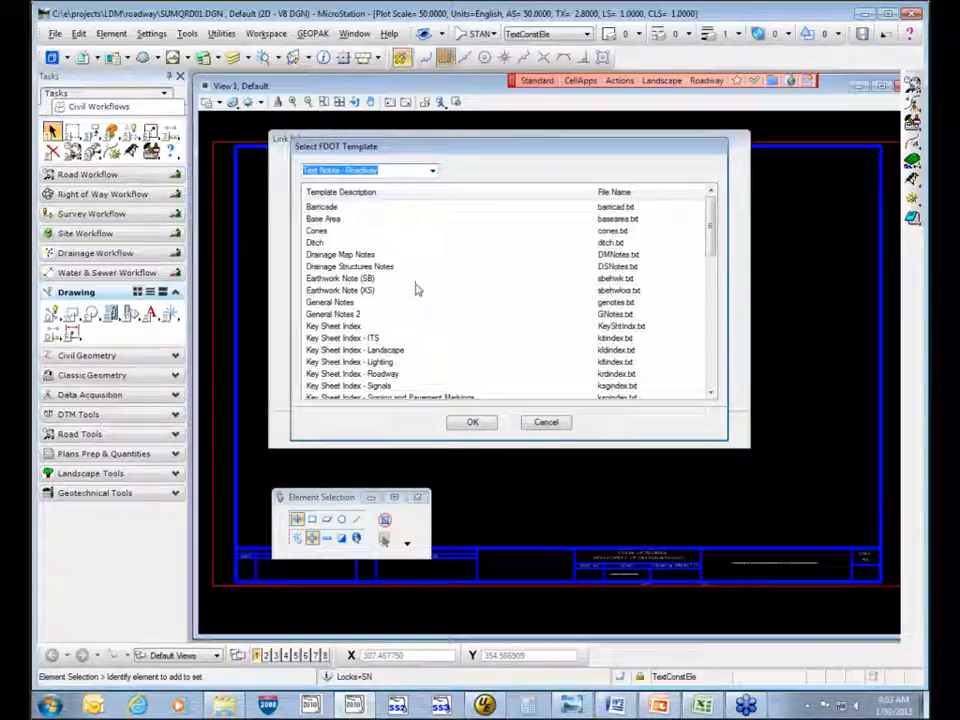
{"action": "left_click", "coordinate": [355, 304]}
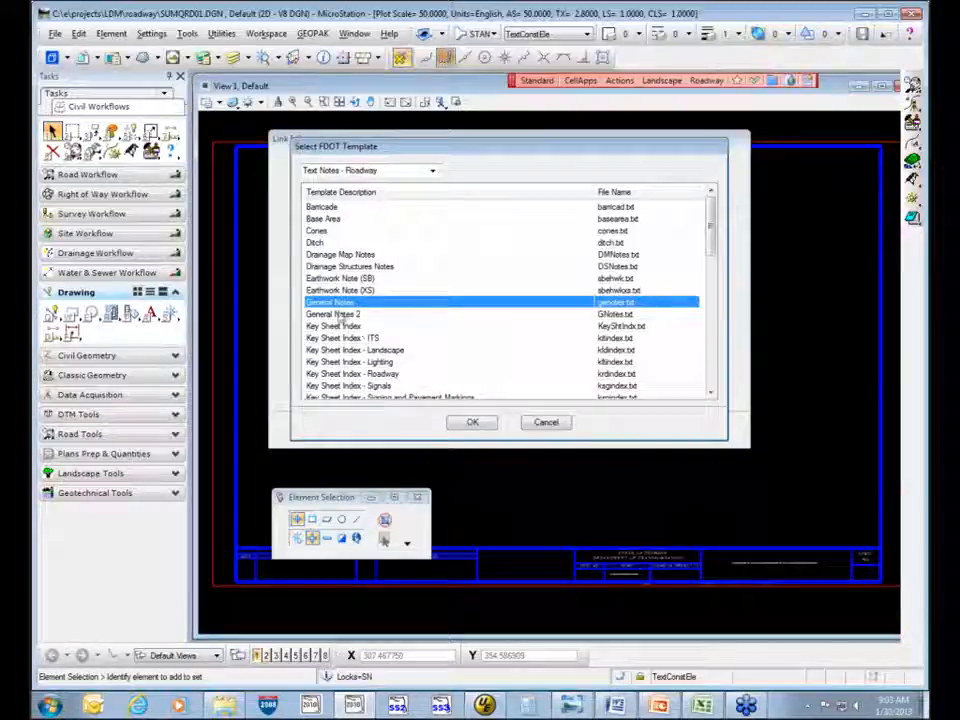
{"action": "left_click", "coordinate": [476, 423]}
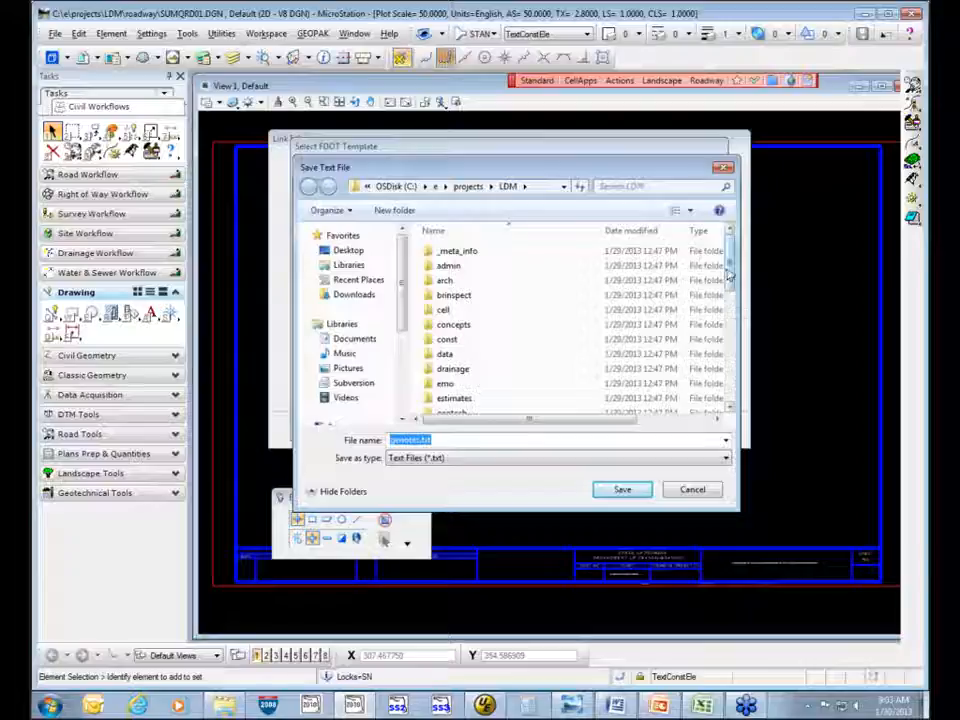
- Save the new text file in the project's roadway folder, named with the author's first name followed by GeneralNotes
{"action": "left_click_drag", "start_coordinate": [731, 275], "coordinate": [730, 383]}
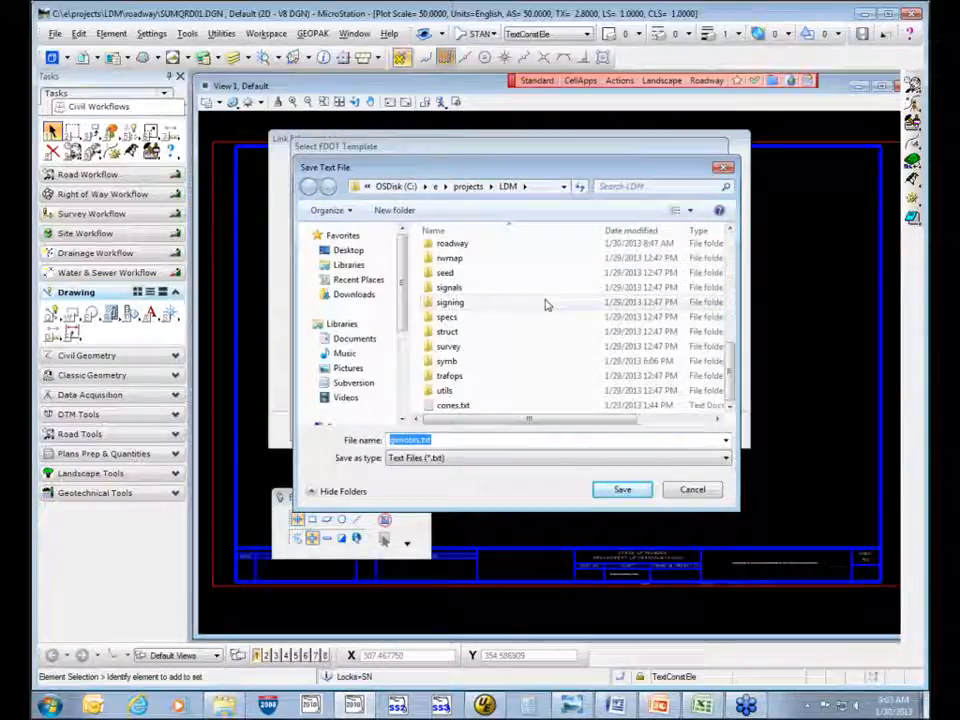
{"action": "double_click", "coordinate": [452, 244]}
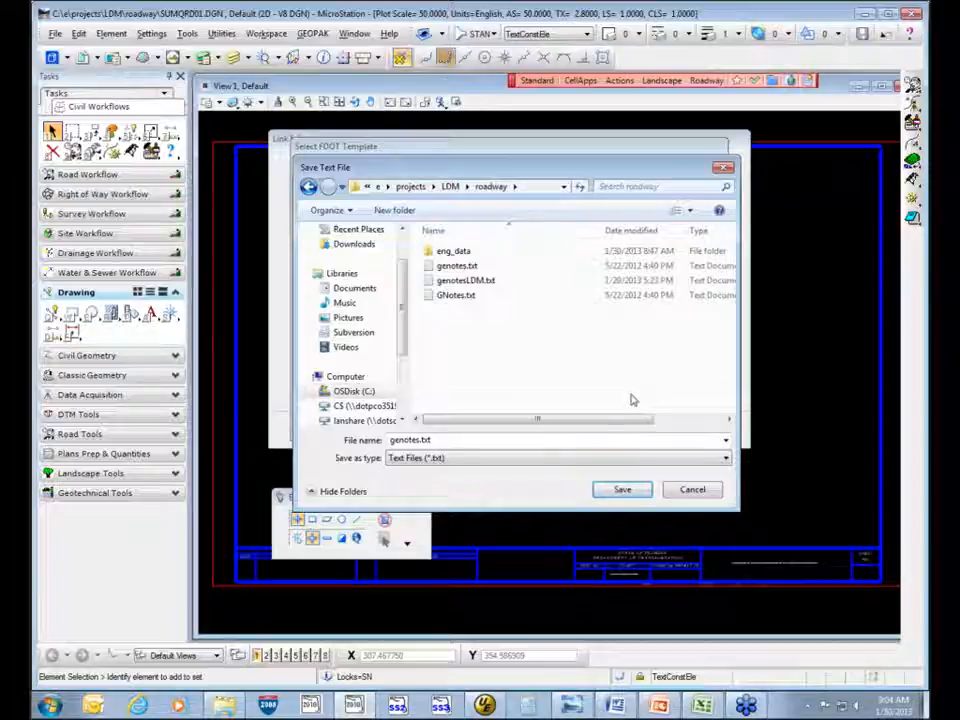
{"action": "double_click", "coordinate": [410, 441]}
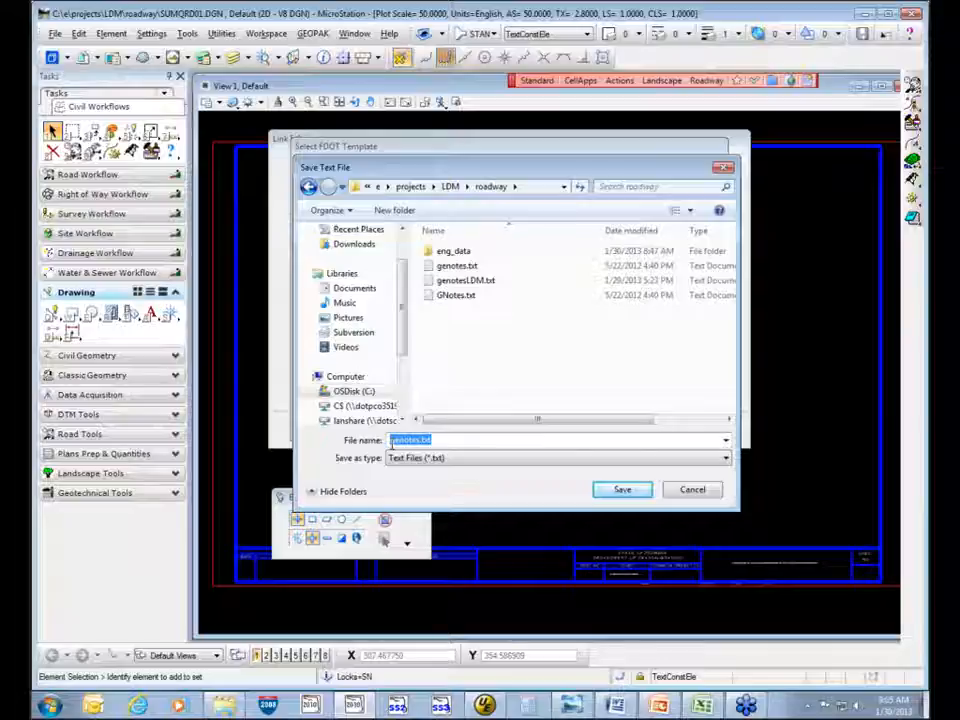
{"action": "left_click_drag", "start_coordinate": [421, 440], "coordinate": [386, 441]}
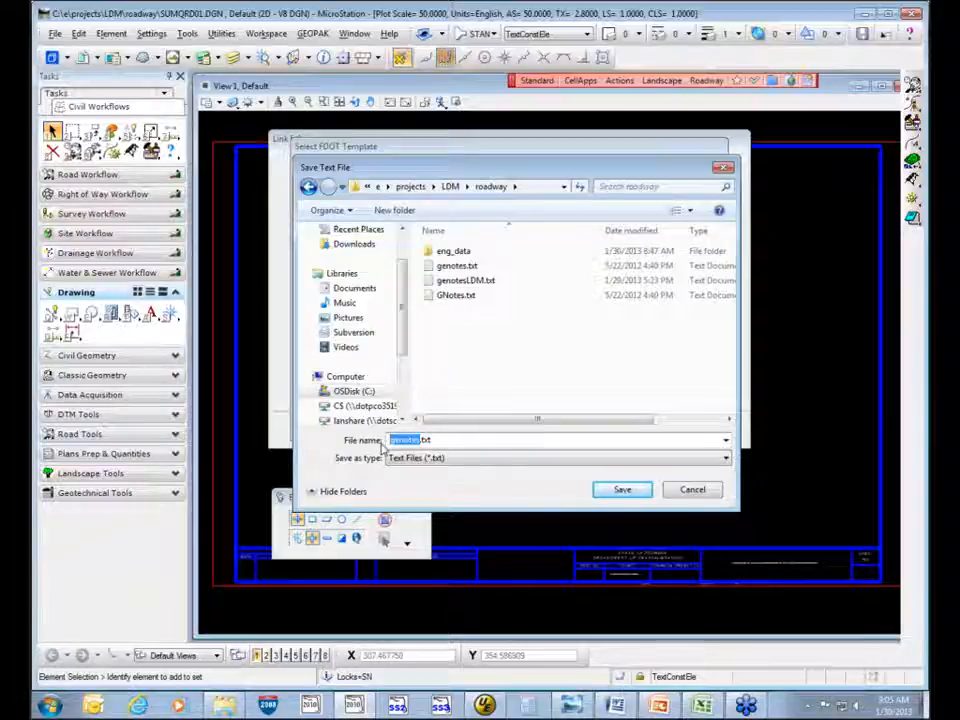
{"action": "type", "text": "Denise"}
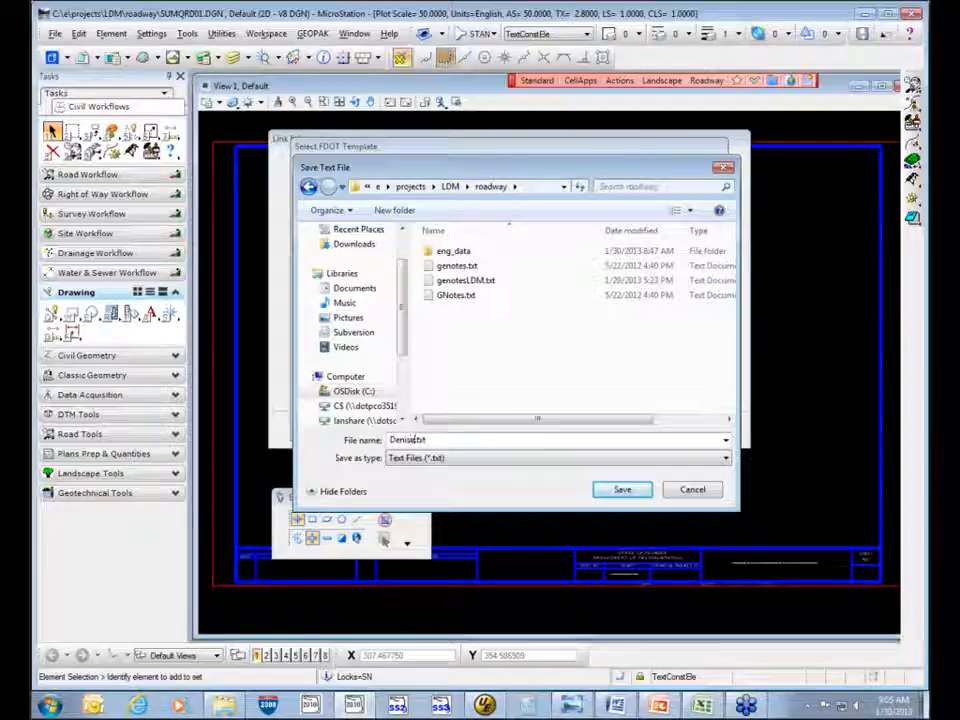
{"action": "type", "text": "Gen"}
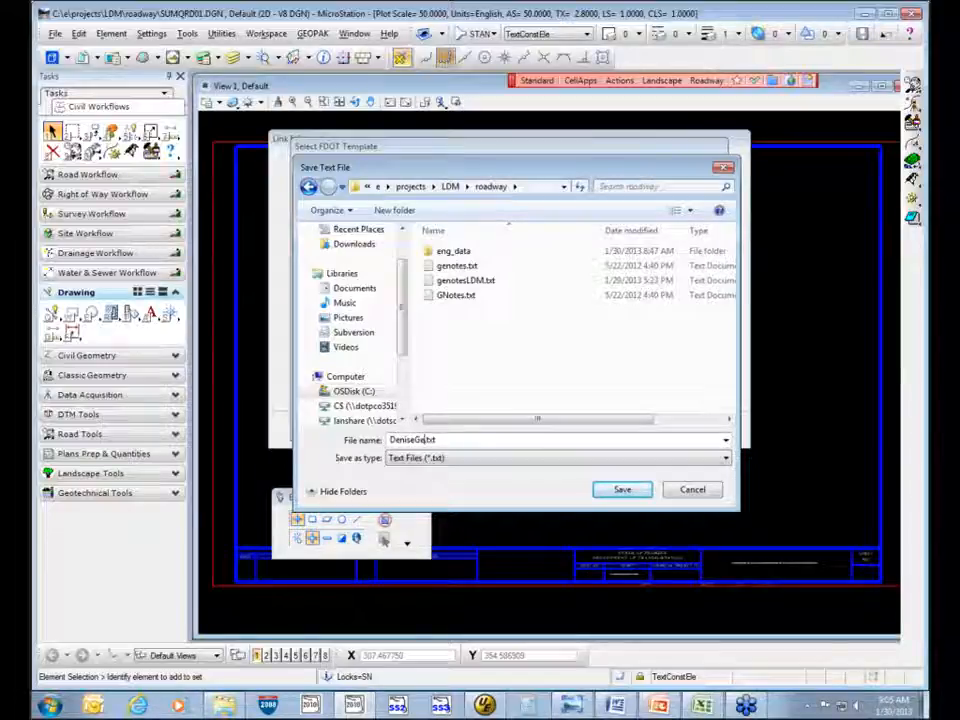
{"action": "type", "text": "eralNotes"}
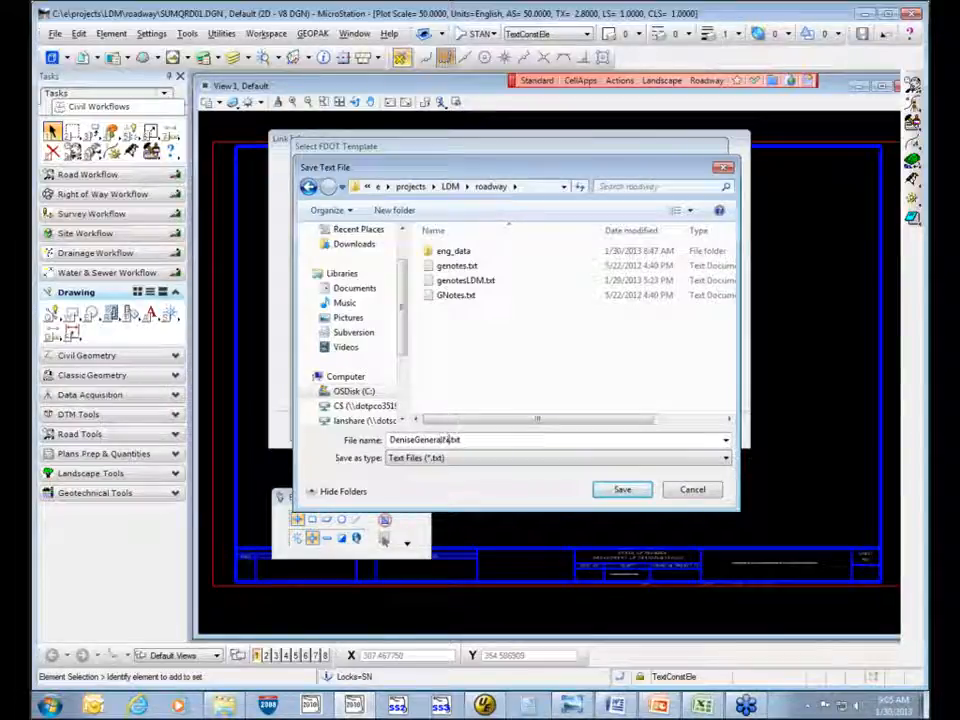
{"action": "type", "text": "es"}
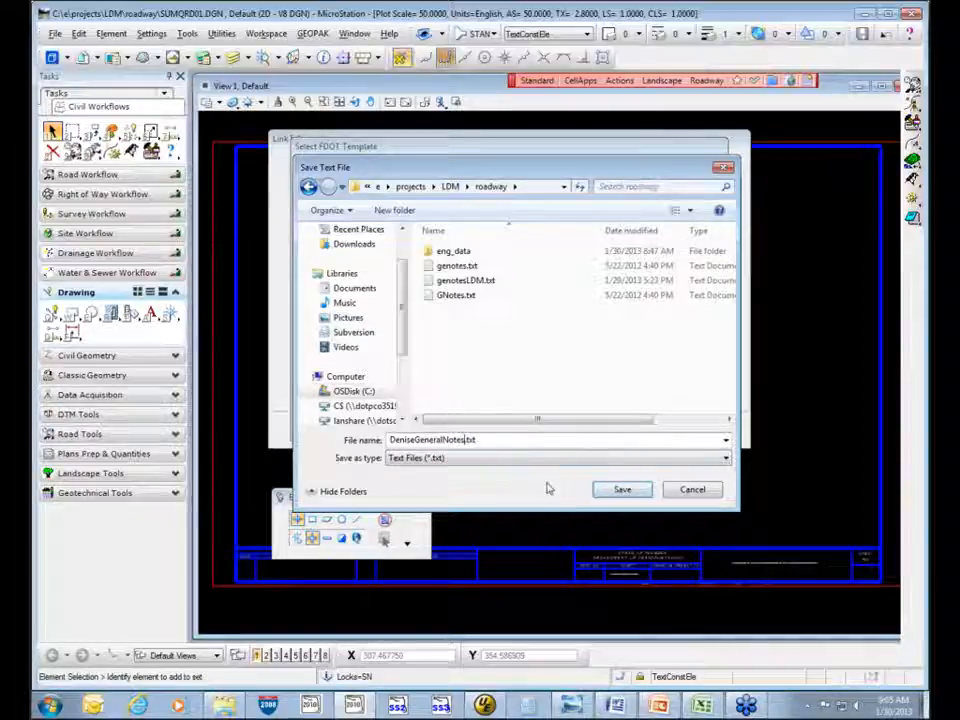
{"action": "left_click", "coordinate": [624, 491]}
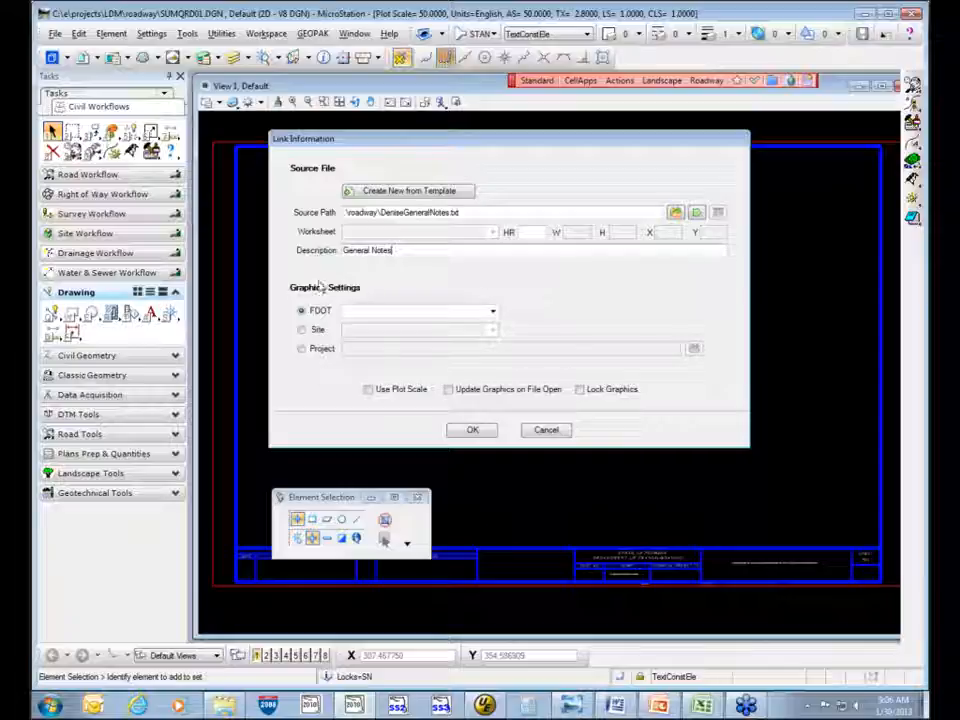
- Set the link's graphics to the FDOT Standard settings, enable Use Plot Scale and Update Graphics on File Open, and accept the link
{"action": "left_click", "coordinate": [310, 331]}
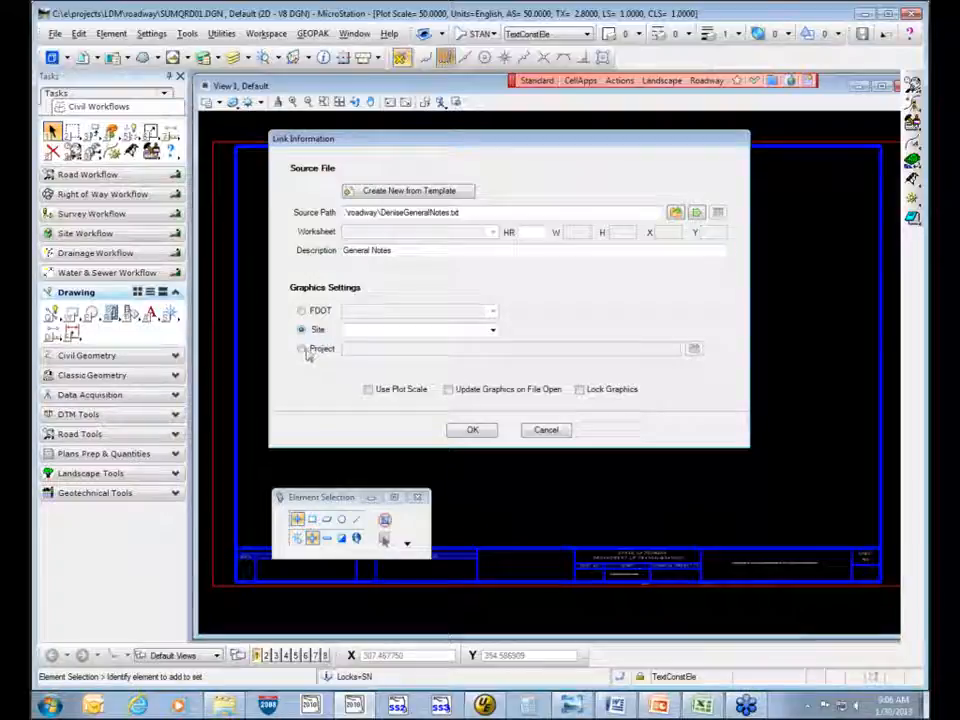
{"action": "left_click", "coordinate": [303, 349]}
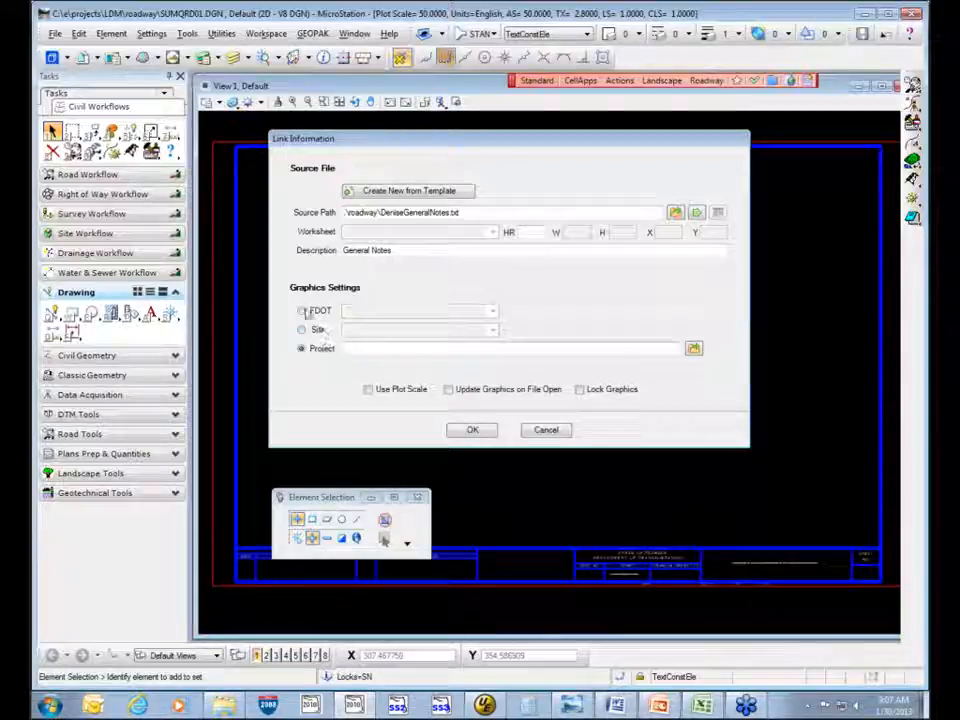
{"action": "left_click", "coordinate": [302, 311]}
{"action": "left_click", "coordinate": [492, 311]}
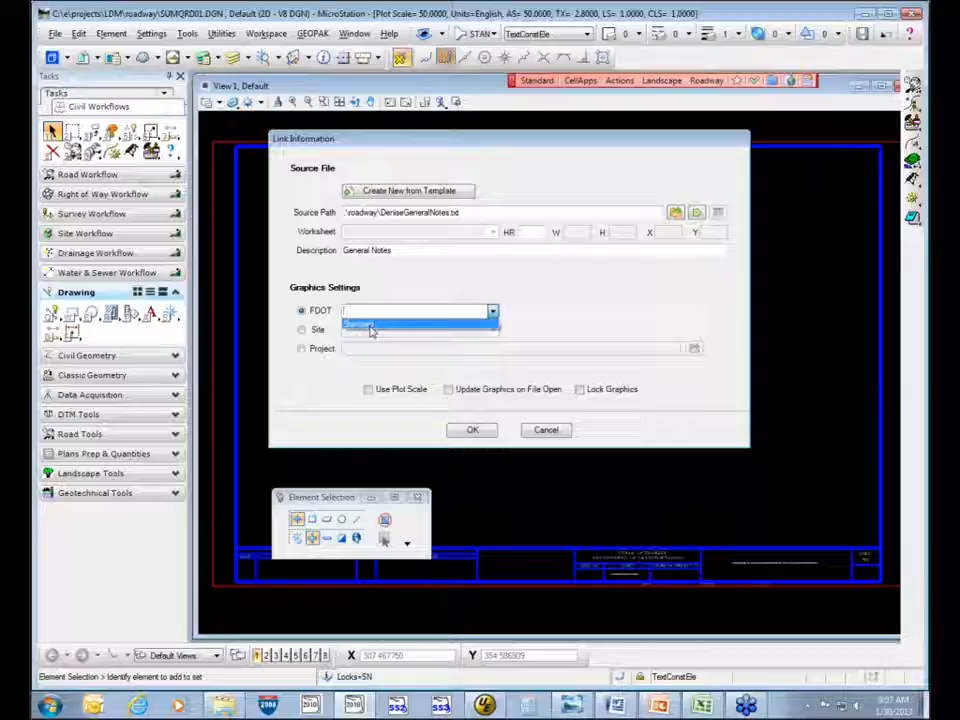
{"action": "left_click", "coordinate": [369, 327]}
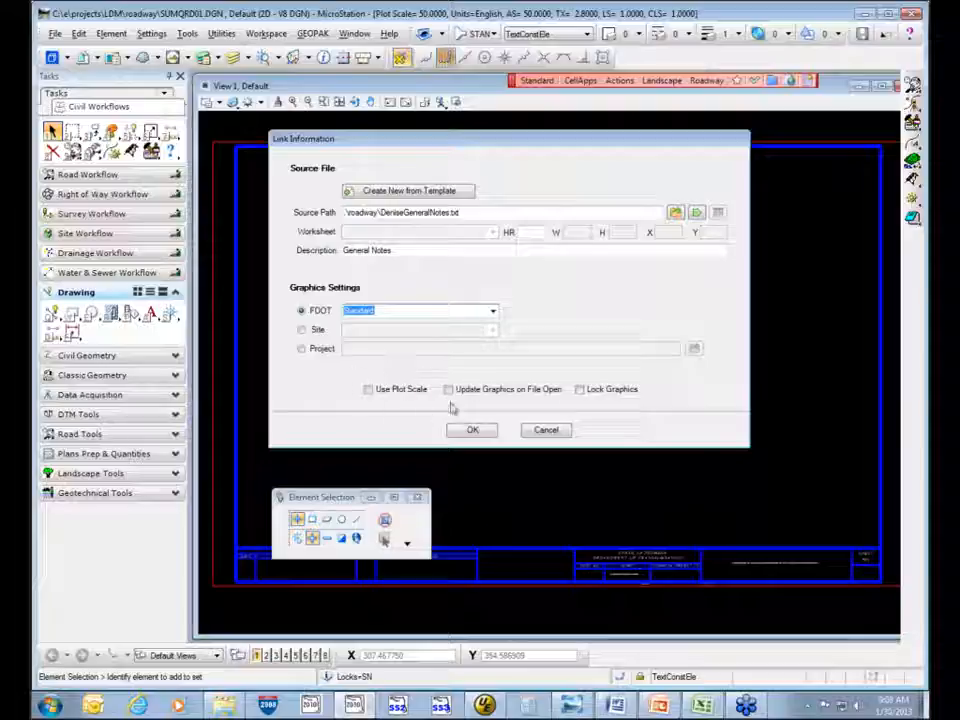
{"action": "left_click", "coordinate": [368, 393]}
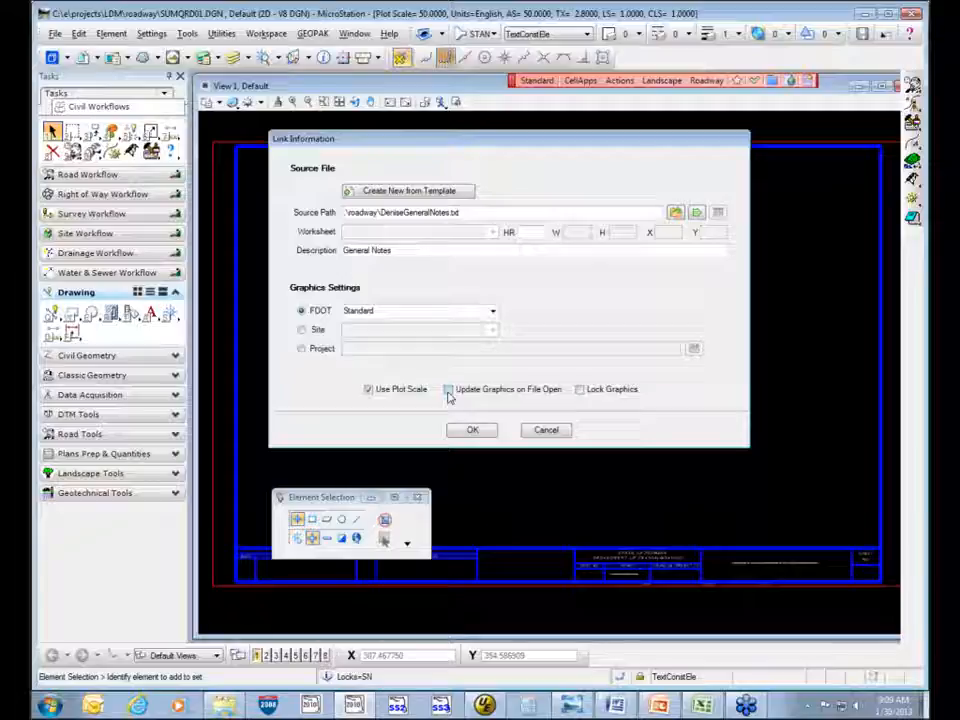
{"action": "left_click", "coordinate": [448, 389]}
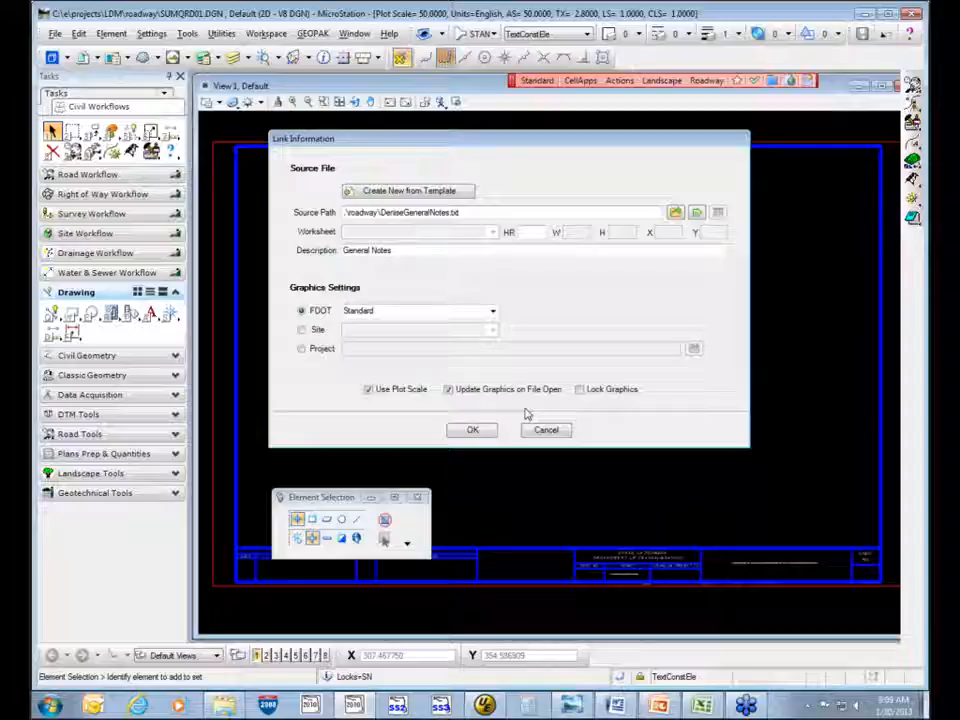
{"action": "left_click", "coordinate": [476, 431]}
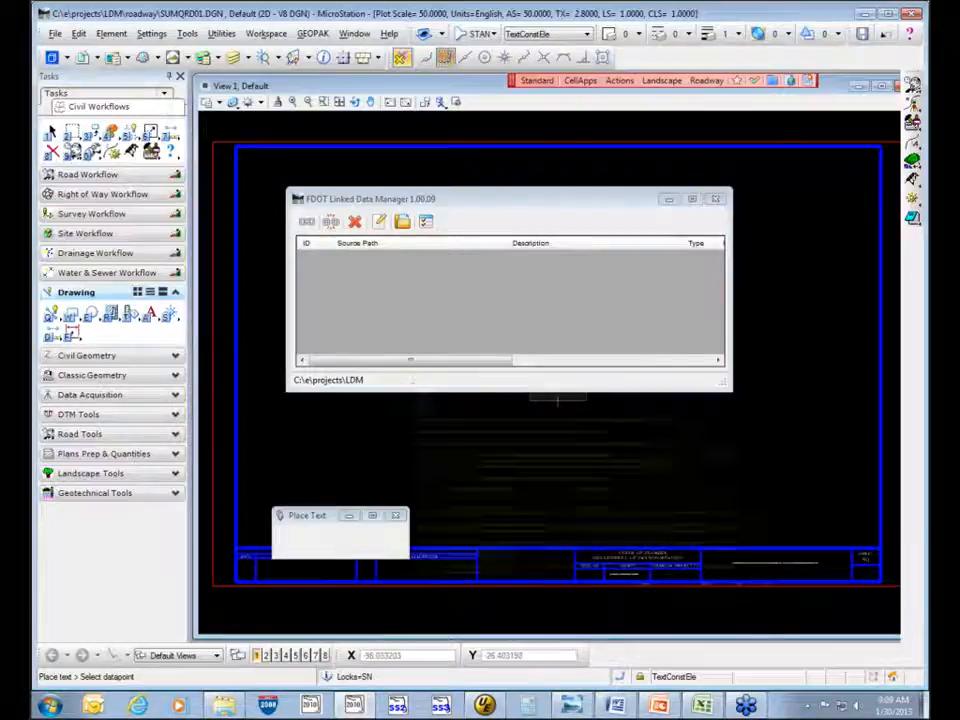
- Place the linked general notes text near the upper-left corner inside the sheet border, keeping the Linked Data Manager clear of it
{"action": "left_click_drag", "start_coordinate": [450, 199], "coordinate": [589, 82]}
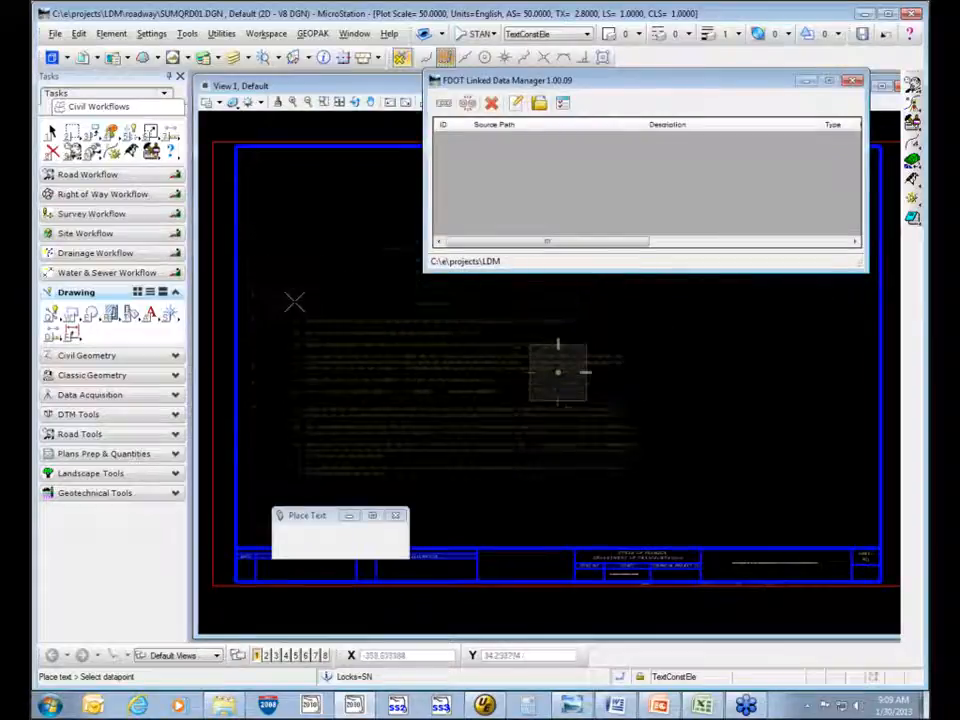
{"action": "left_click", "coordinate": [257, 172]}
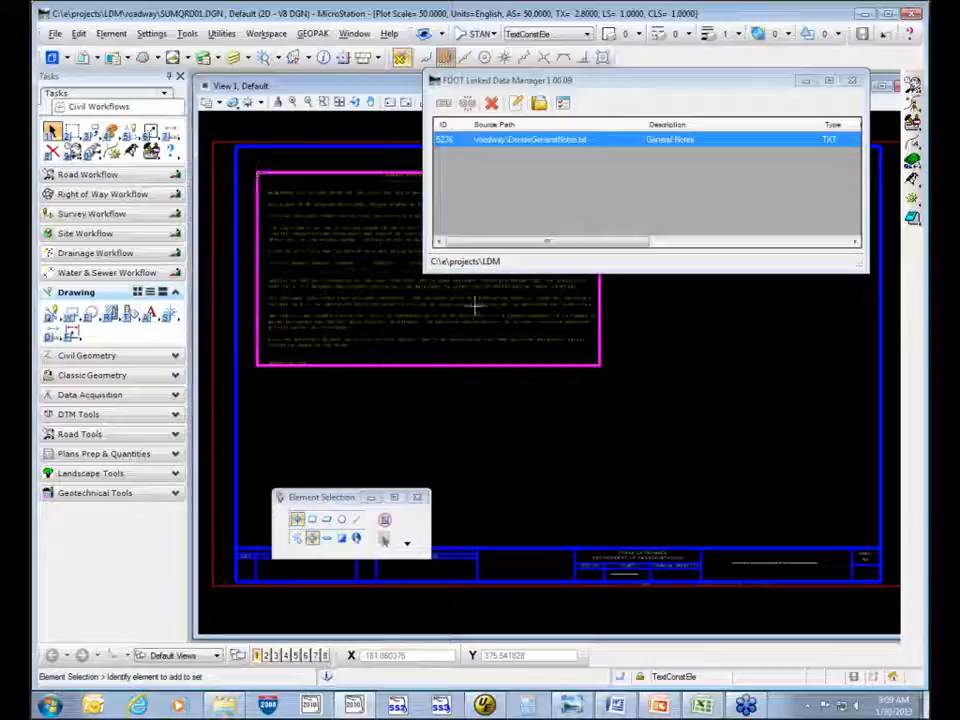
{"action": "left_click_drag", "start_coordinate": [610, 87], "coordinate": [707, 304]}
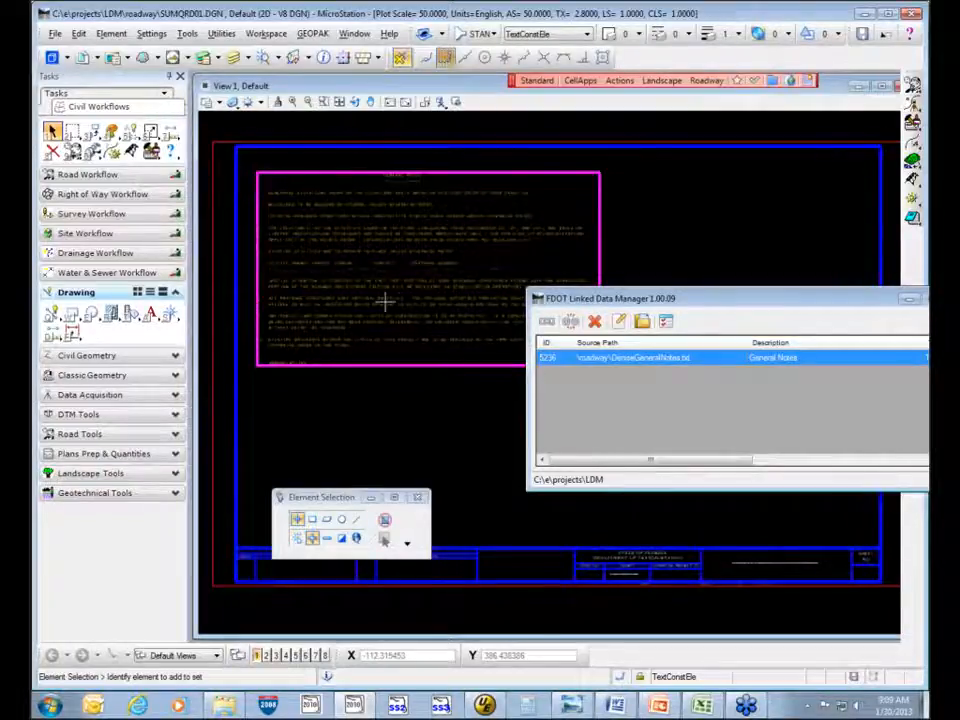
- Open the link's source file in UltraEdit, delete the line of equal signs under the GENERAL NOTES heading, then save and close it
{"action": "right_click", "coordinate": [635, 359]}
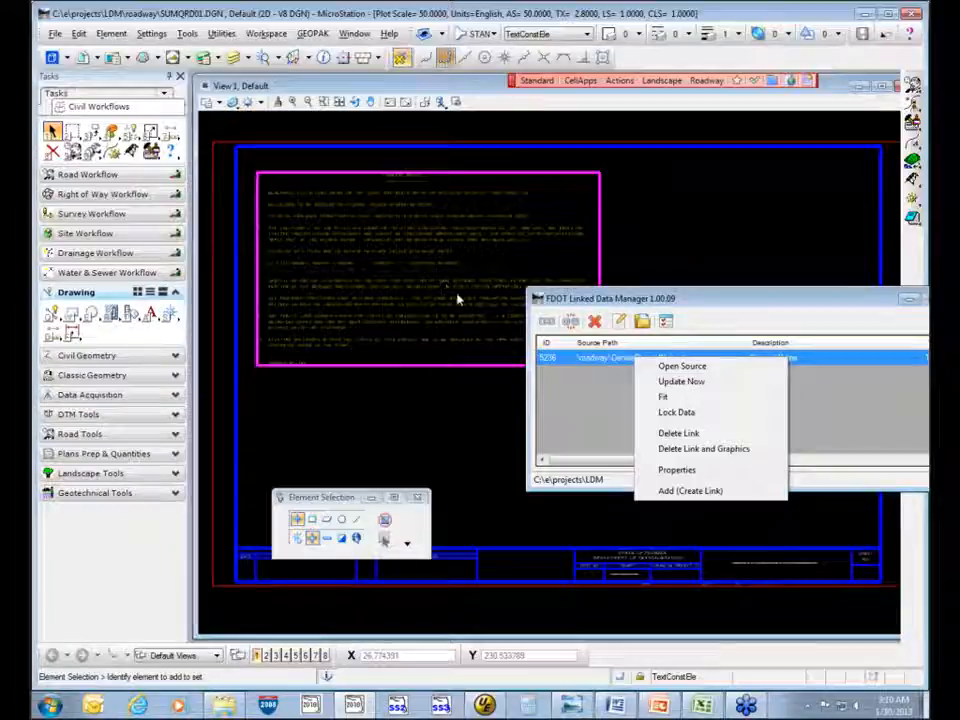
{"action": "left_click", "coordinate": [697, 367]}
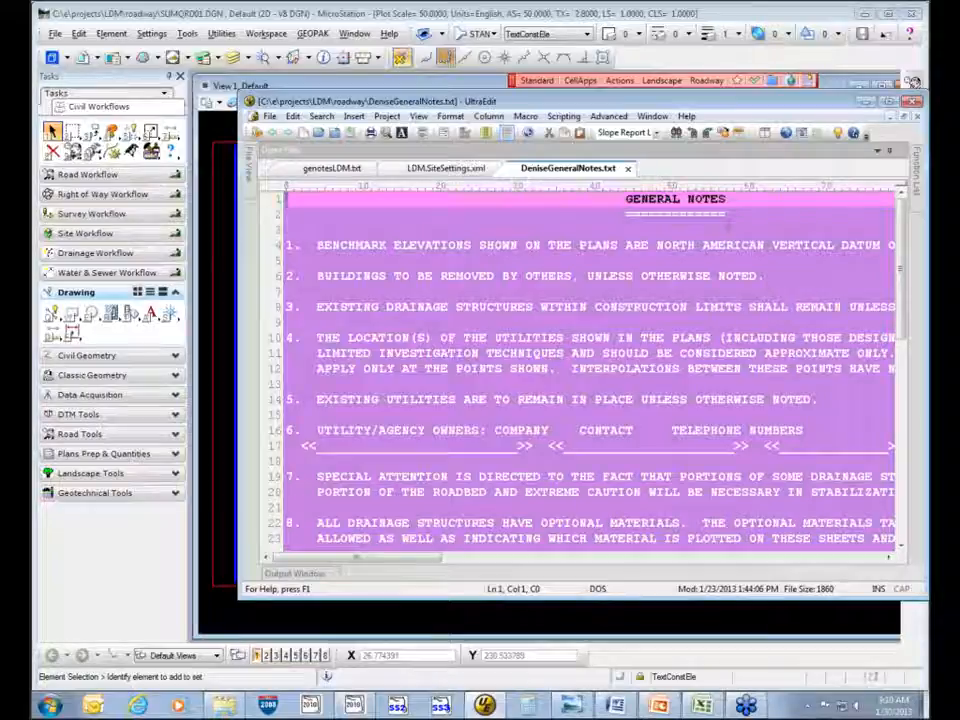
{"action": "left_click_drag", "start_coordinate": [727, 214], "coordinate": [307, 215]}
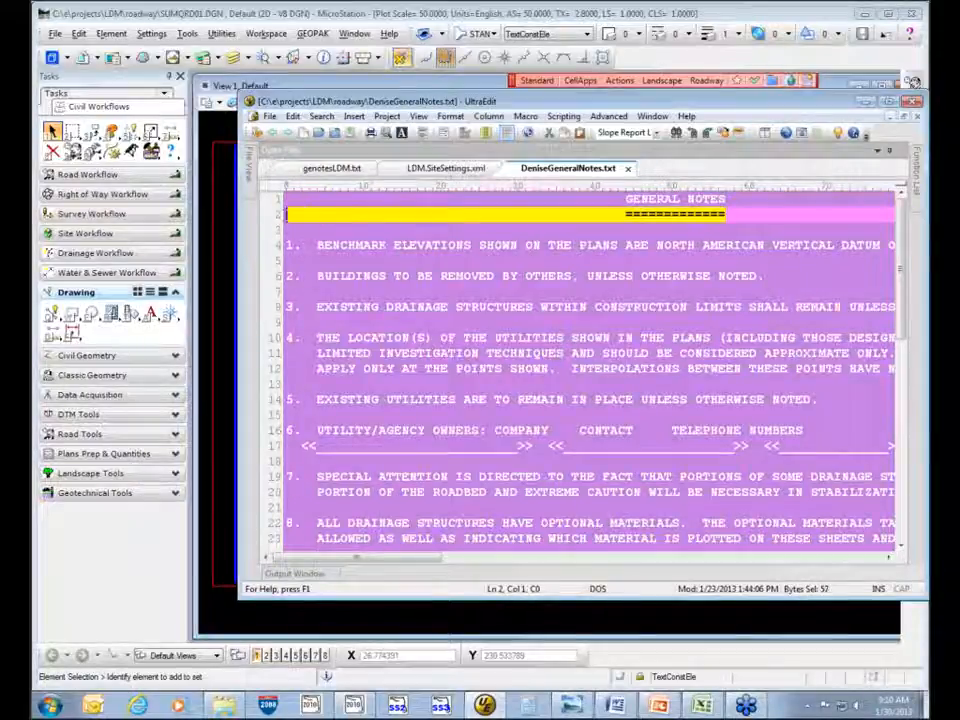
{"action": "key", "text": "Delete"}
{"action": "key", "text": "Delete"}
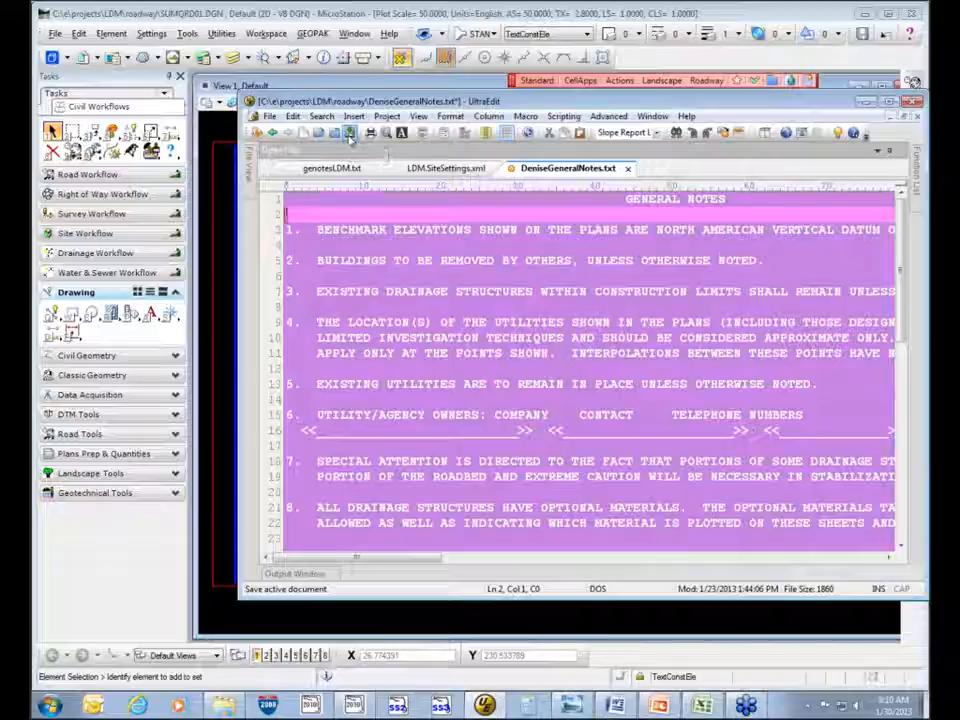
{"action": "left_click", "coordinate": [350, 136]}
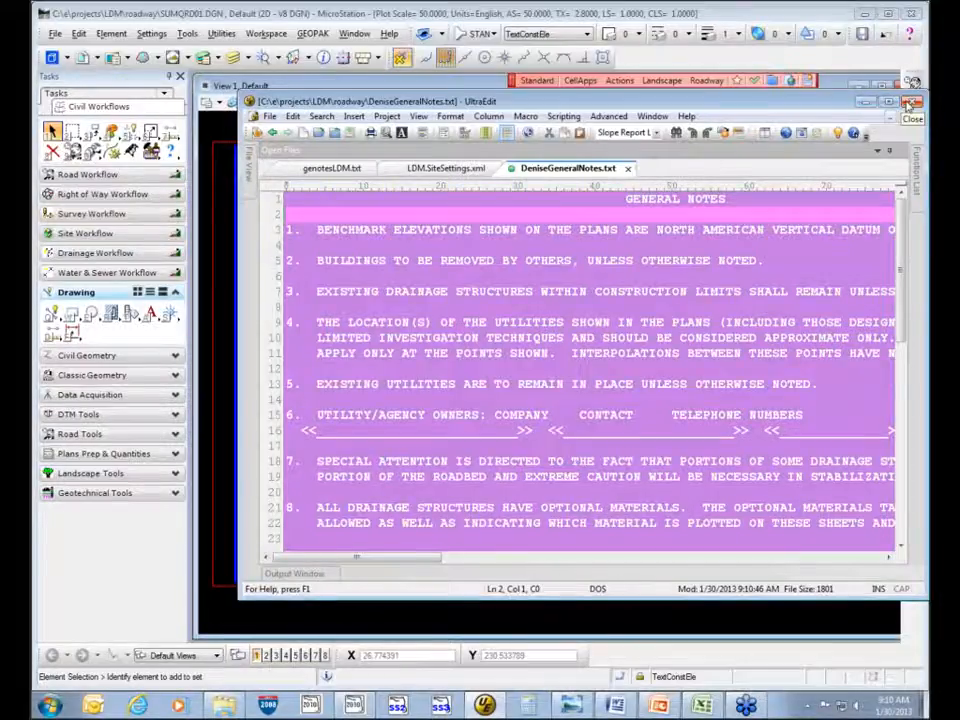
{"action": "left_click", "coordinate": [908, 103]}
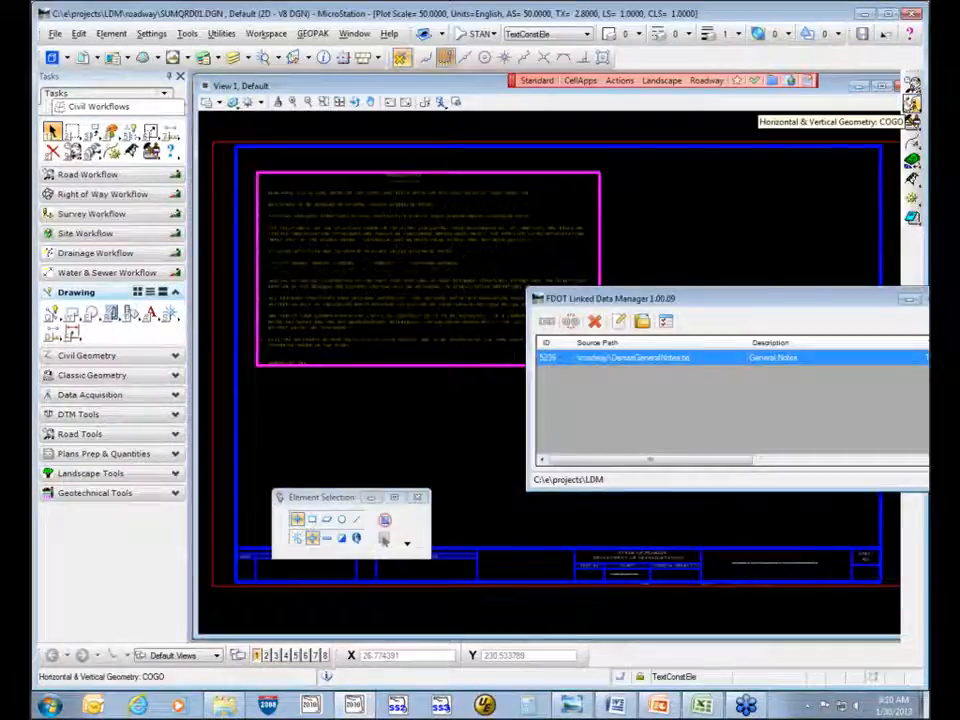
- Update the general notes link from its edited source file and check the GENERAL NOTES heading on the sheet
{"action": "right_click", "coordinate": [660, 358]}
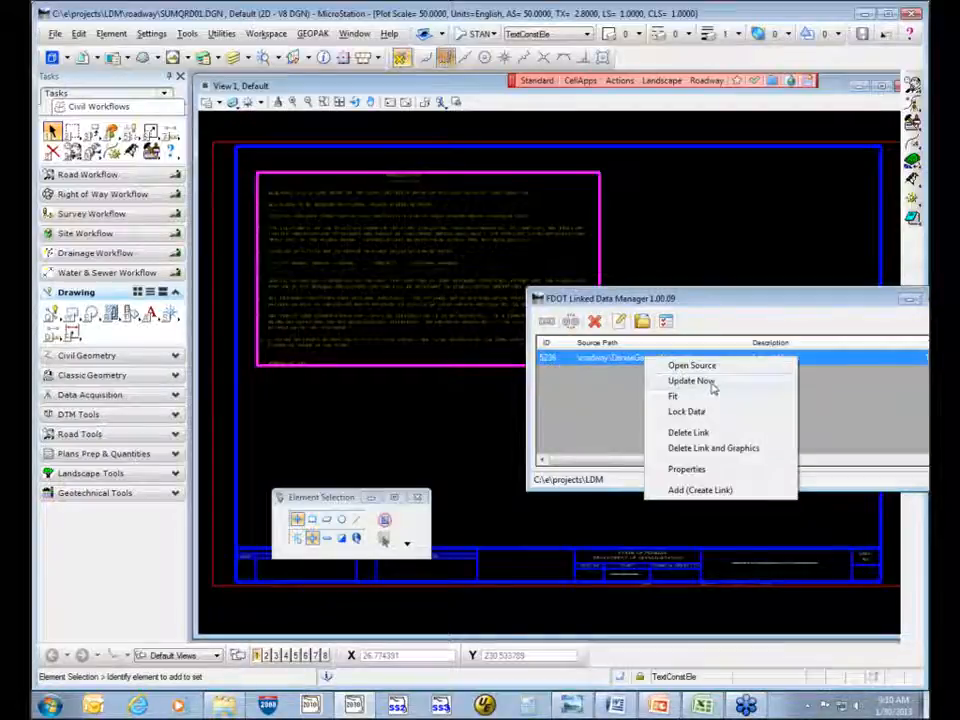
{"action": "left_click", "coordinate": [712, 382]}
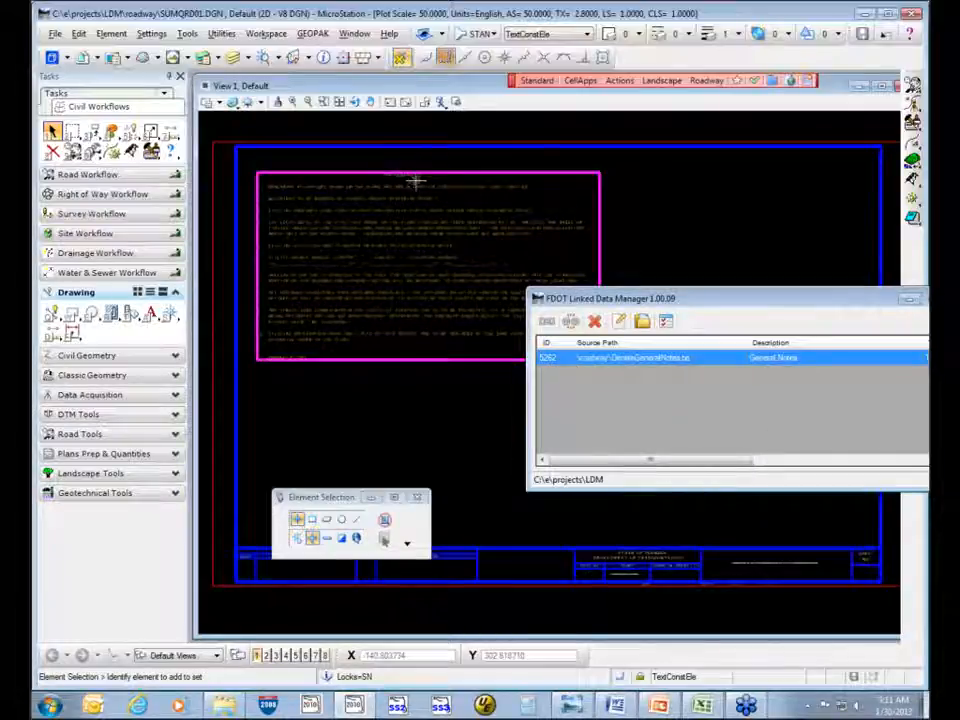
{"action": "scroll", "coordinate": [396, 189], "scroll_direction": "up", "scroll_amount": 4}
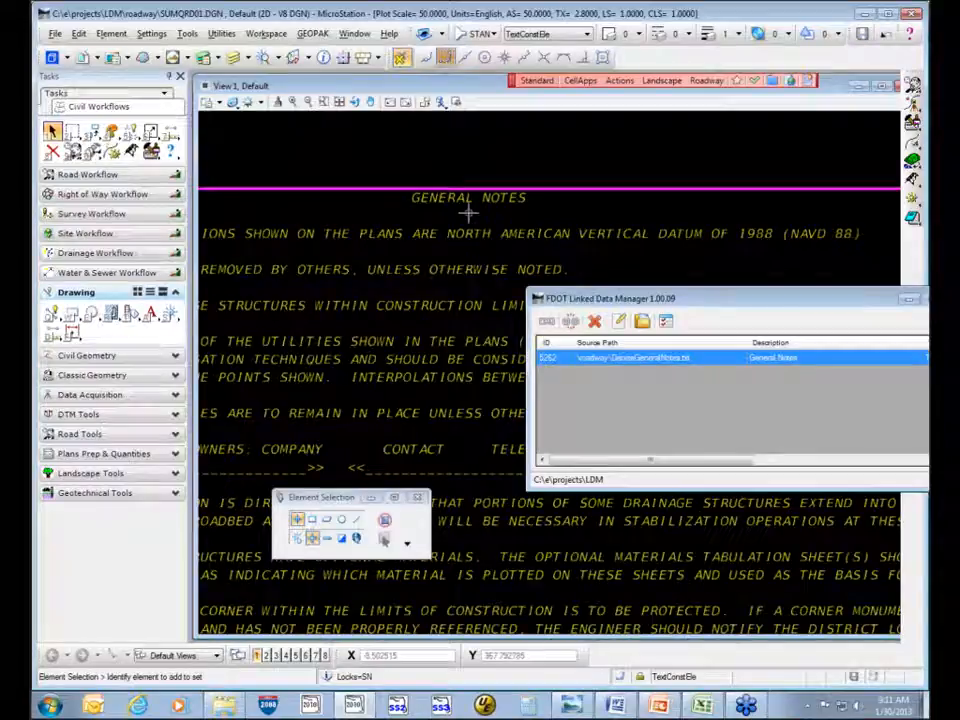
{"action": "scroll", "coordinate": [468, 212], "scroll_direction": "down", "scroll_amount": 4}
{"action": "scroll", "coordinate": [468, 212], "scroll_direction": "down", "scroll_amount": 1}
{"action": "scroll", "coordinate": [468, 212], "scroll_direction": "up", "scroll_amount": 1}
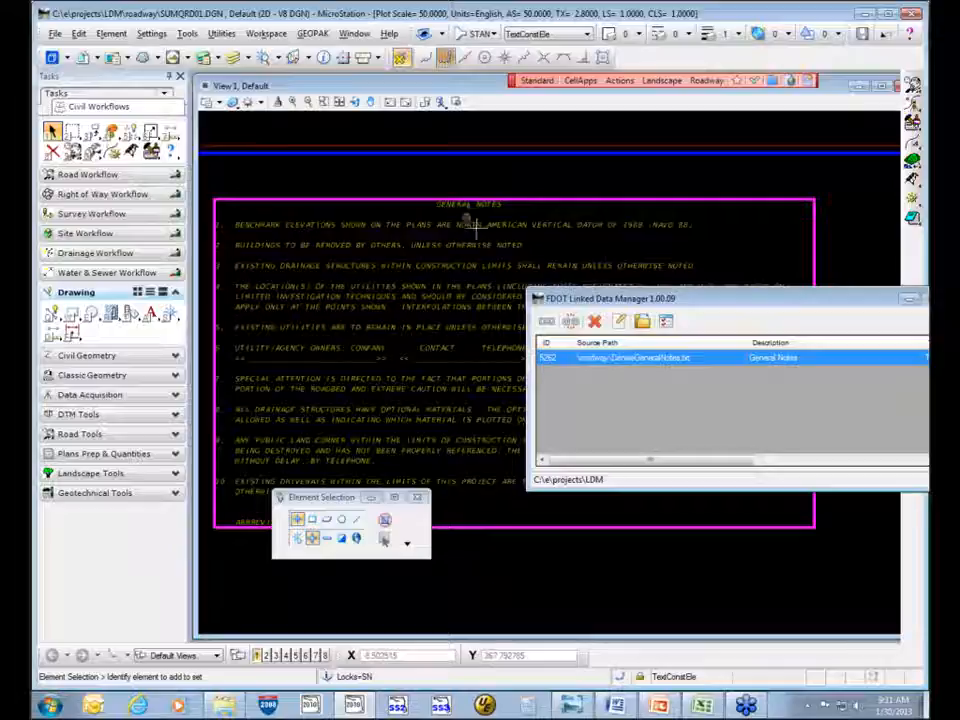
- Start a new link with a source file created from a template, choosing the Summary Boxes - Roadway template category
{"action": "mouse_move", "coordinate": [716, 306]}
{"action": "left_mouse_down"}
{"action": "mouse_move", "coordinate": [499, 249]}
{"action": "mouse_move", "coordinate": [487, 230]}
{"action": "left_mouse_up"}
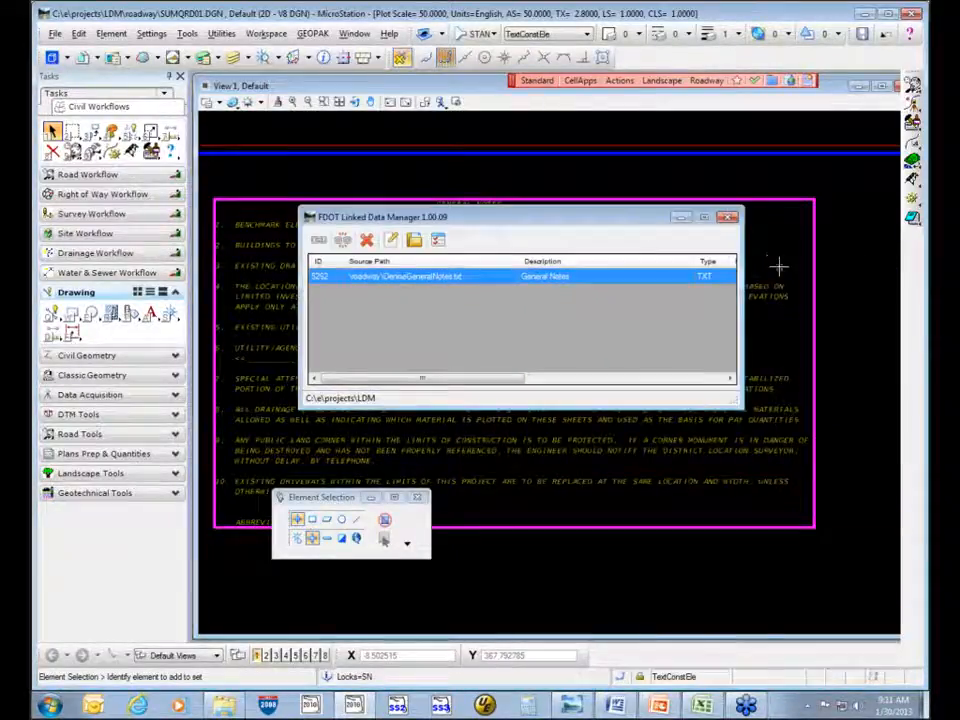
{"action": "scroll", "coordinate": [778, 265], "scroll_direction": "down", "scroll_amount": 3}
{"action": "mouse_move", "coordinate": [886, 340]}
{"action": "middle_mouse_down"}
{"action": "mouse_move", "coordinate": [797, 396]}
{"action": "mouse_move", "coordinate": [692, 435]}
{"action": "middle_mouse_up"}
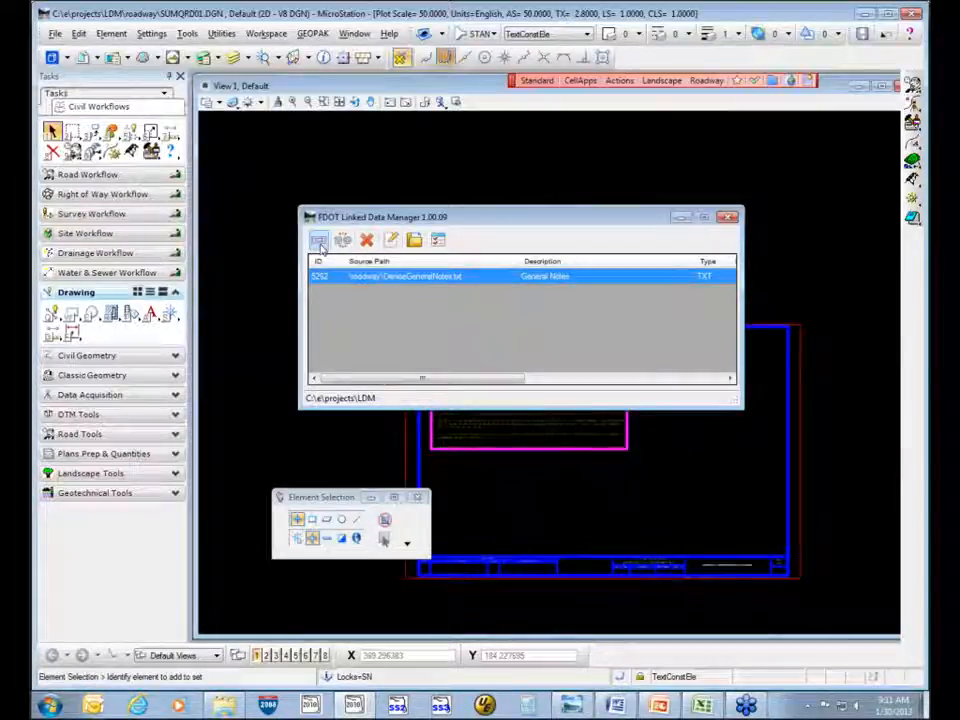
{"action": "left_click", "coordinate": [318, 240]}
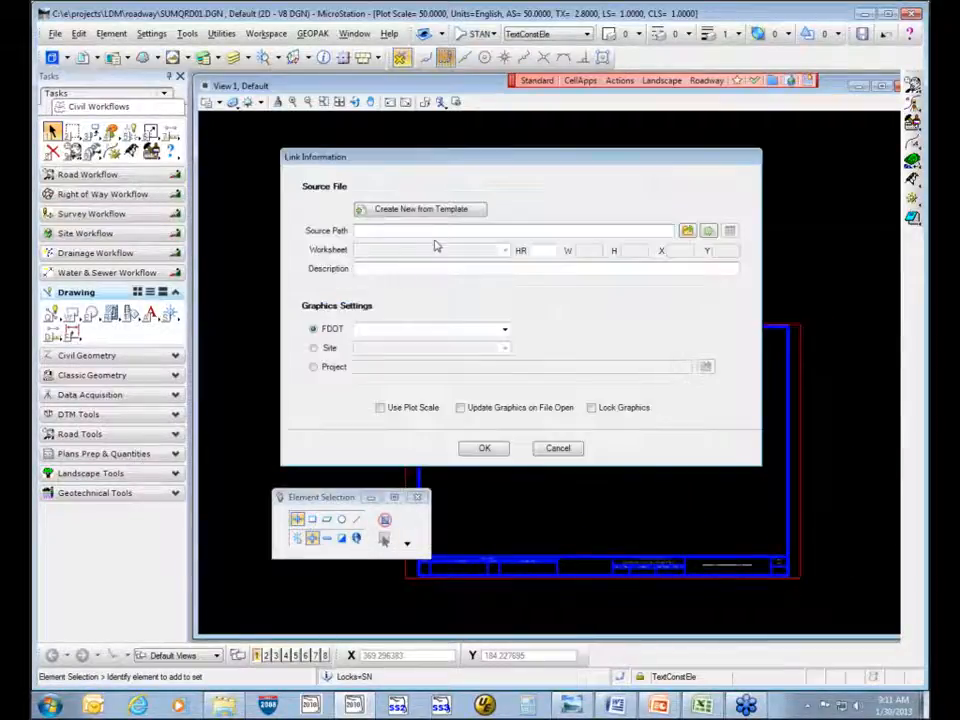
{"action": "left_click", "coordinate": [420, 209]}
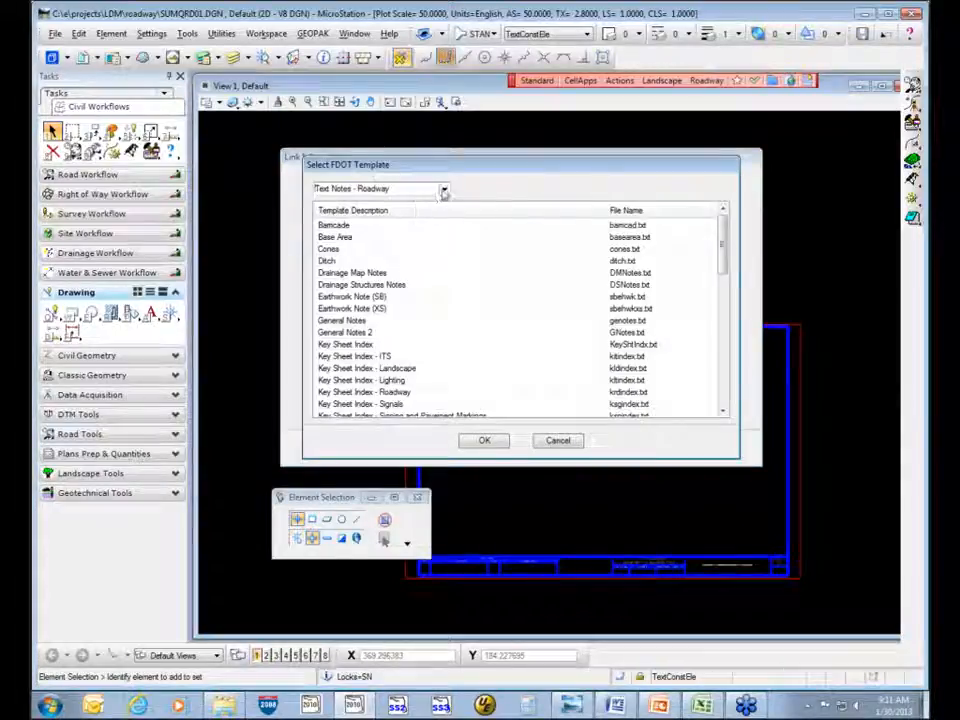
{"action": "left_click", "coordinate": [444, 189]}
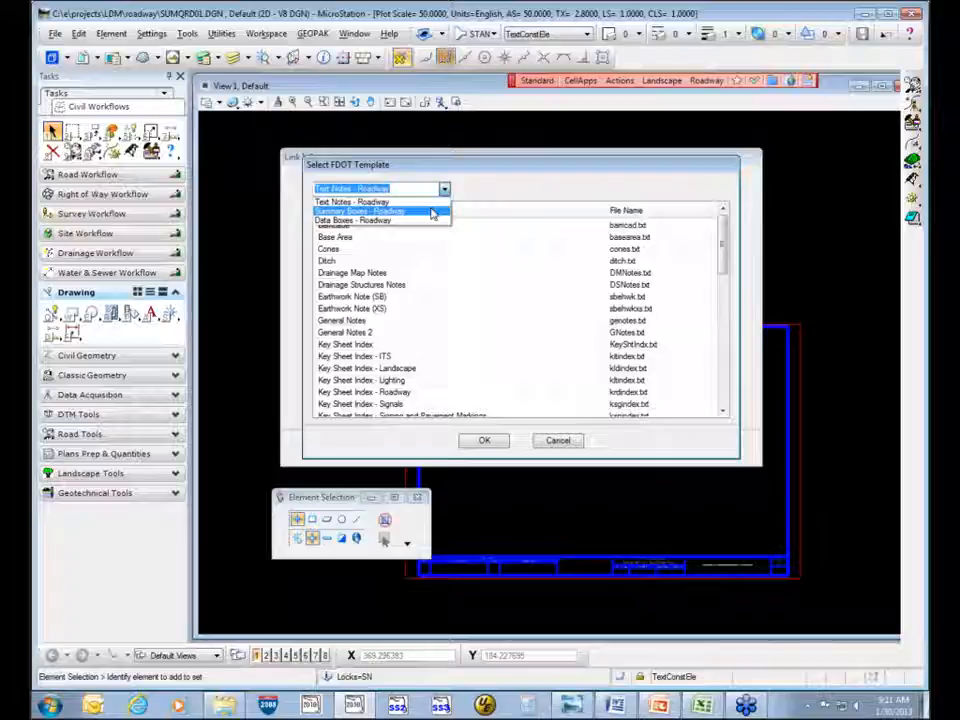
{"action": "left_click", "coordinate": [432, 213]}
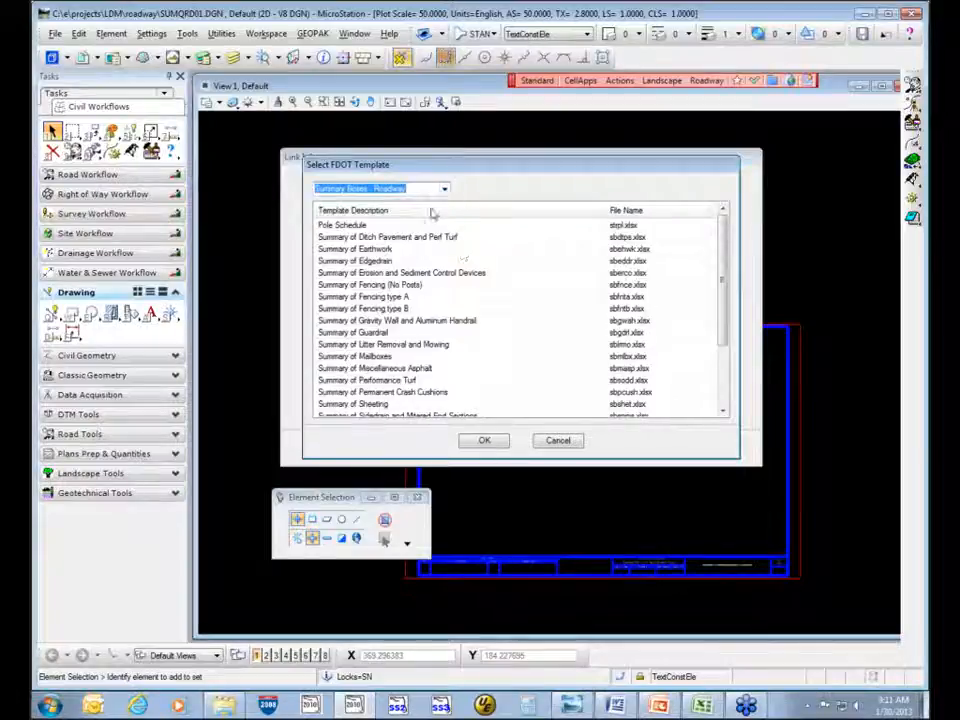
{"action": "key", "text": "Up"}
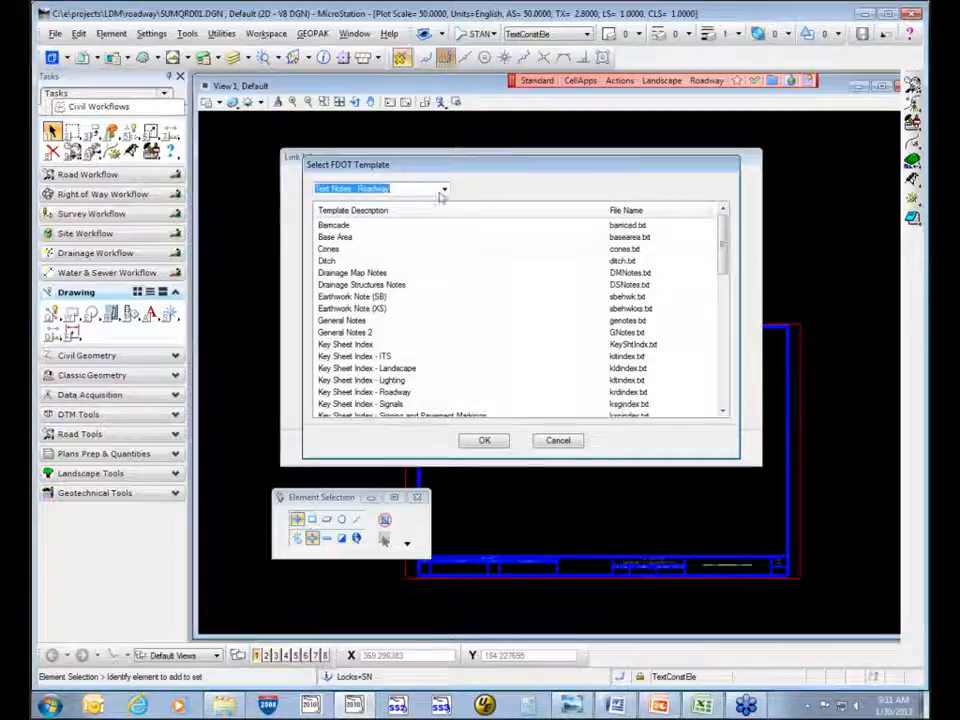
{"action": "key", "text": "Down"}
{"action": "left_click", "coordinate": [489, 260]}
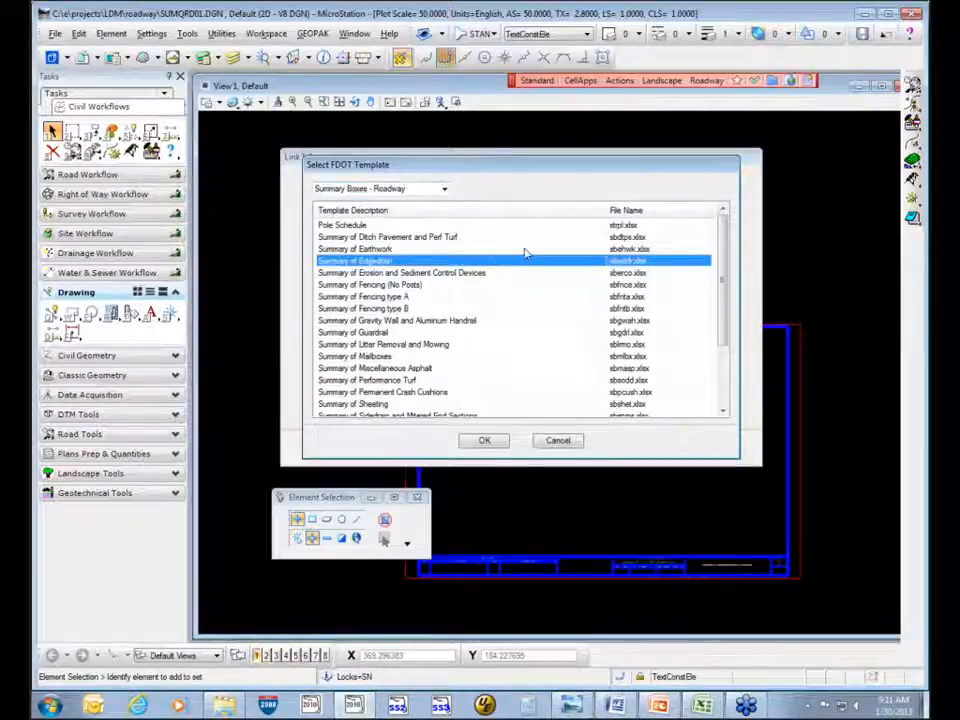
- Review the summary box types offered by the FDOT Roadway tools for comparison with the template list
{"action": "left_click", "coordinate": [710, 84]}
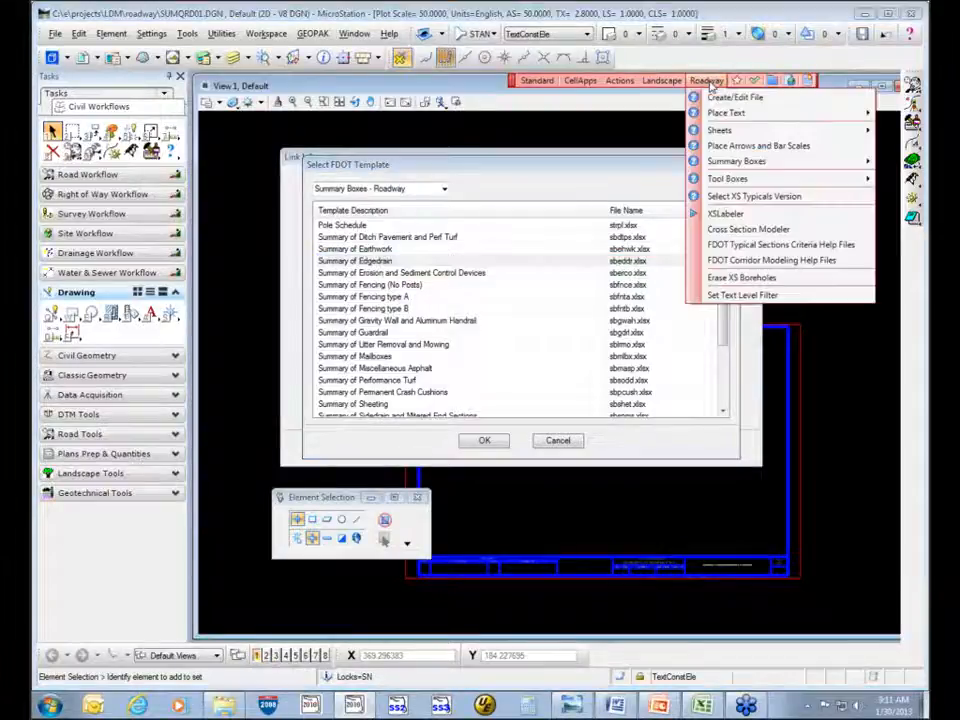
{"action": "mouse_move", "coordinate": [736, 162]}
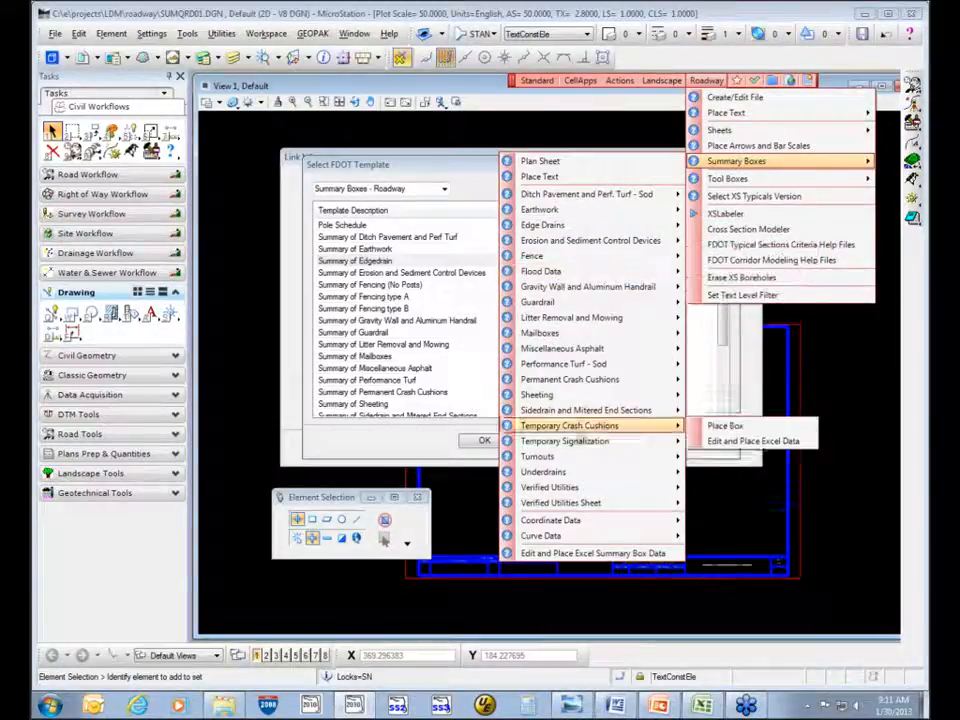
{"action": "mouse_move", "coordinate": [577, 350]}
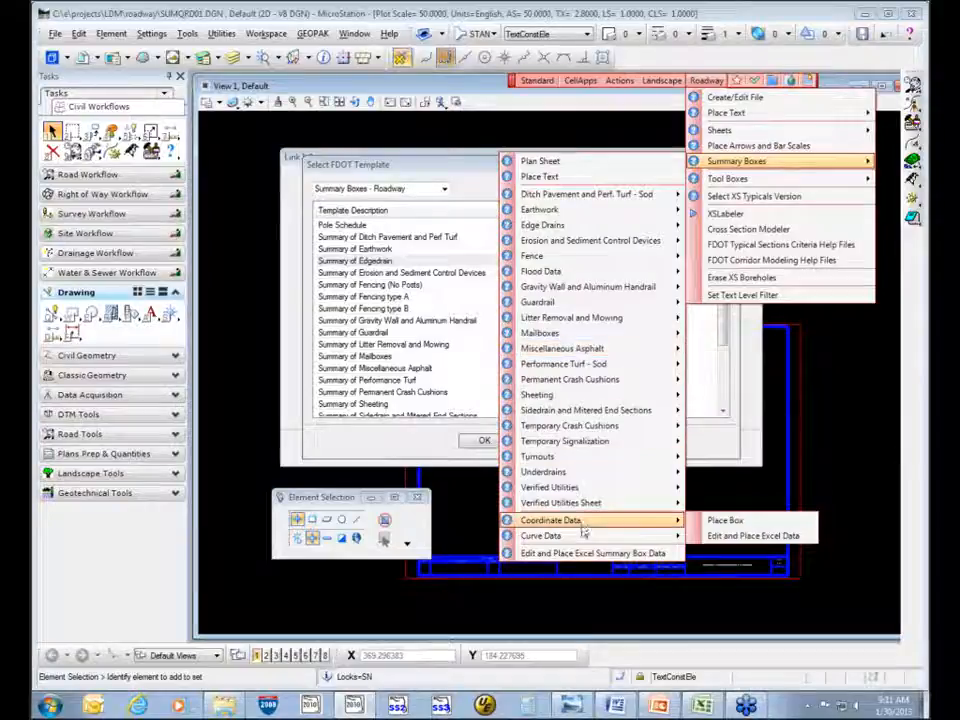
{"action": "mouse_move", "coordinate": [593, 523]}
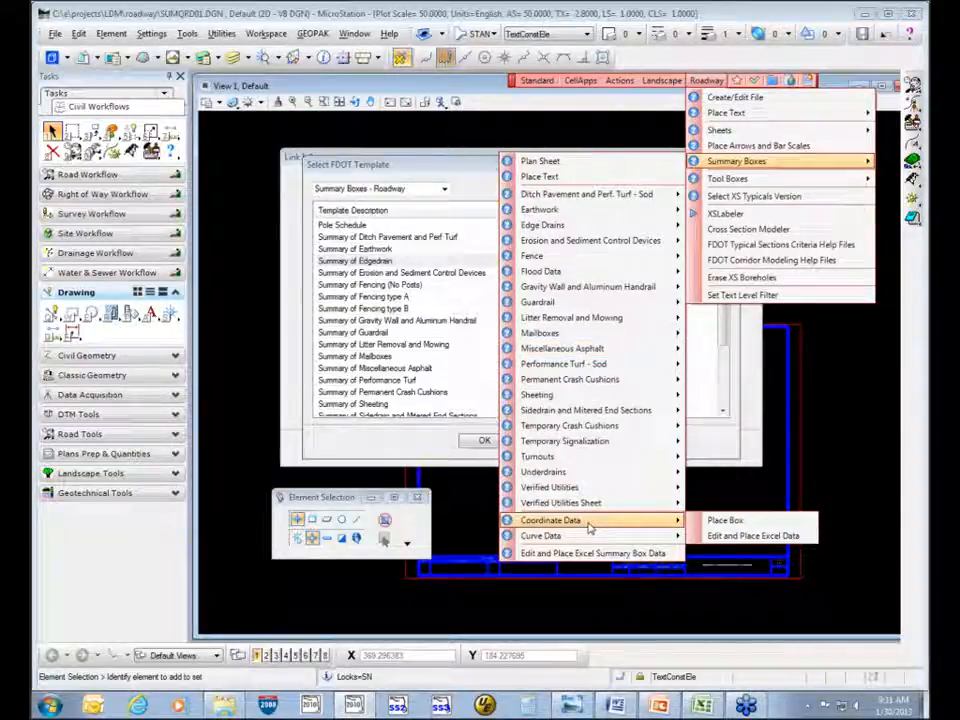
{"action": "mouse_move", "coordinate": [576, 276]}
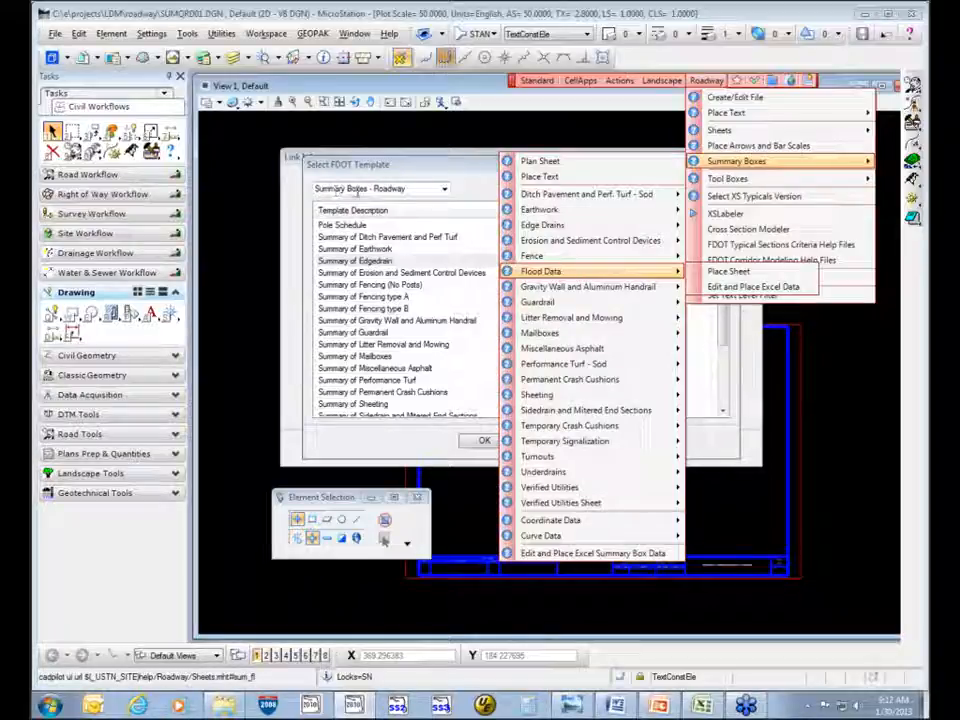
{"action": "mouse_move", "coordinate": [560, 332]}
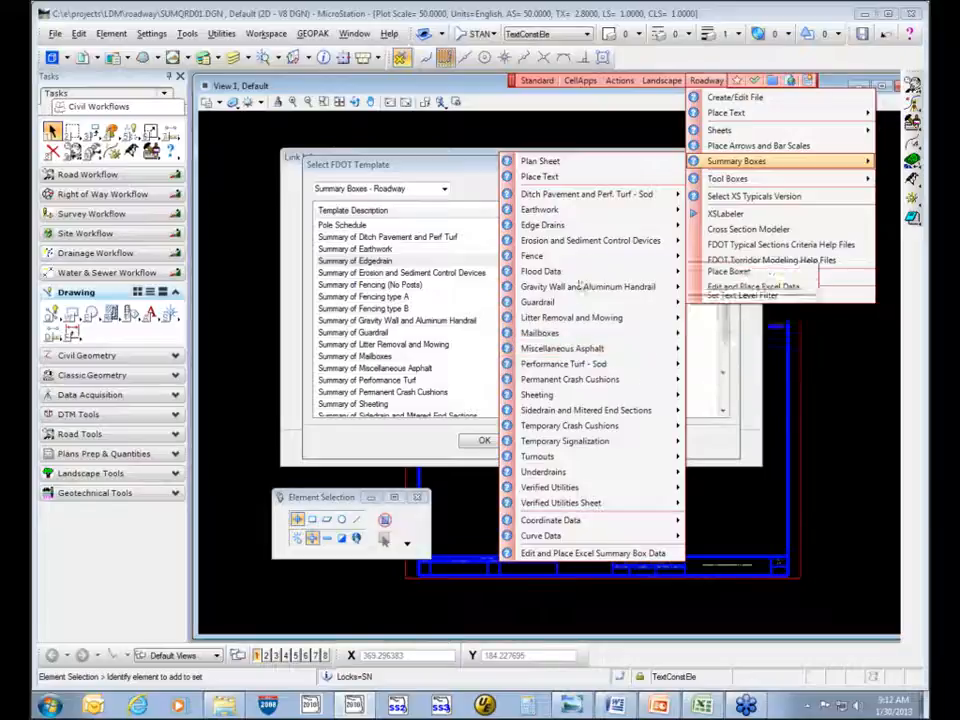
{"action": "left_click", "coordinate": [463, 173]}
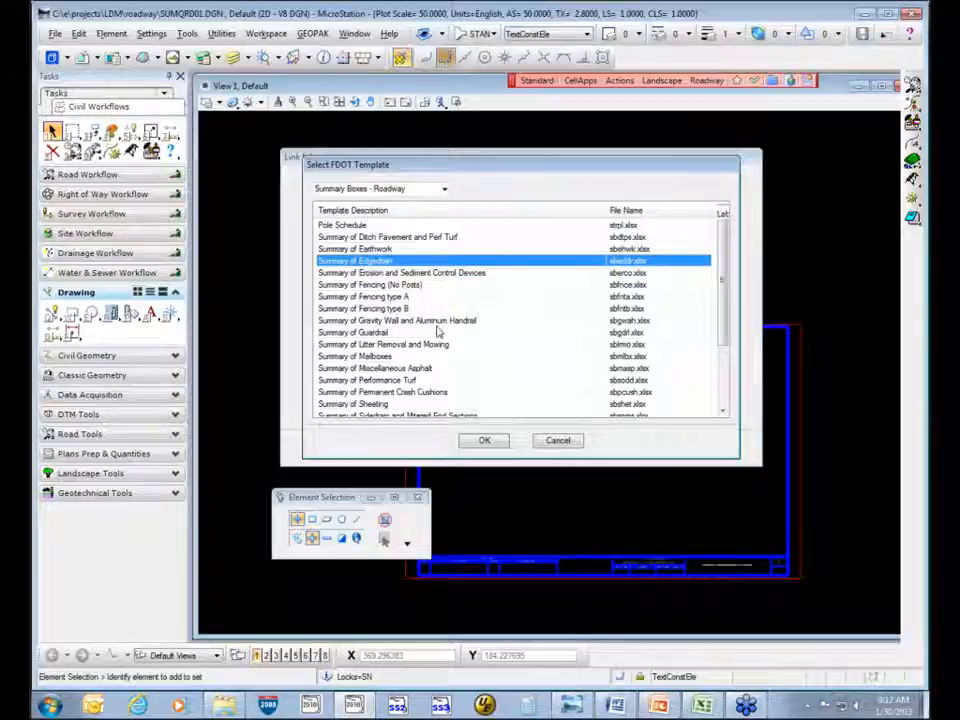
- Choose the Summary of Performance Turf template for the new link
{"action": "left_click", "coordinate": [362, 357]}
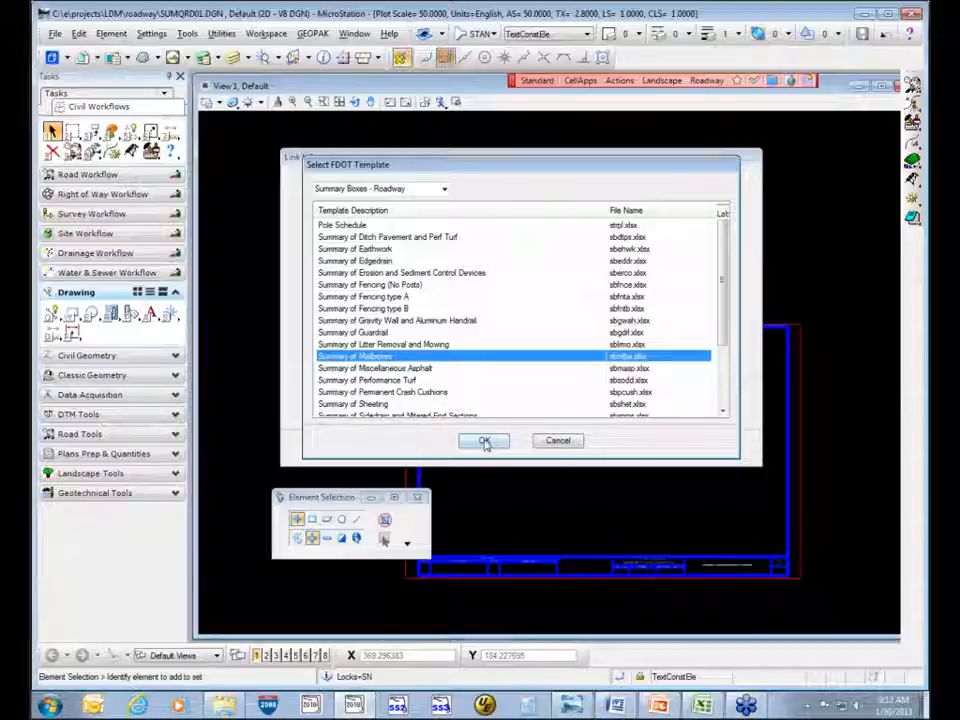
{"action": "left_click", "coordinate": [418, 380]}
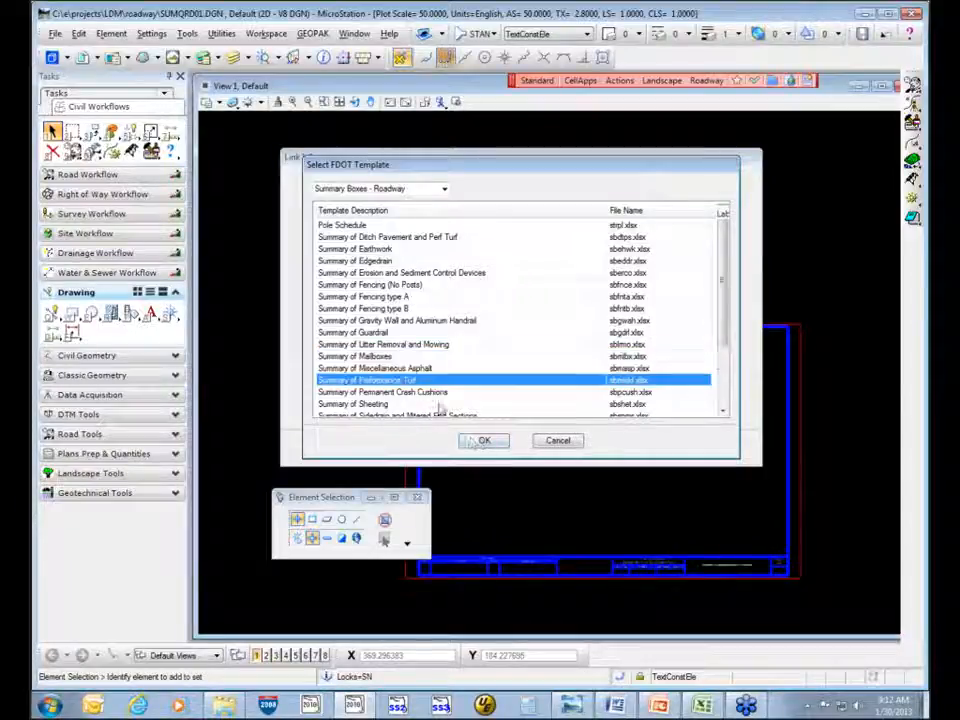
{"action": "left_click", "coordinate": [485, 441]}
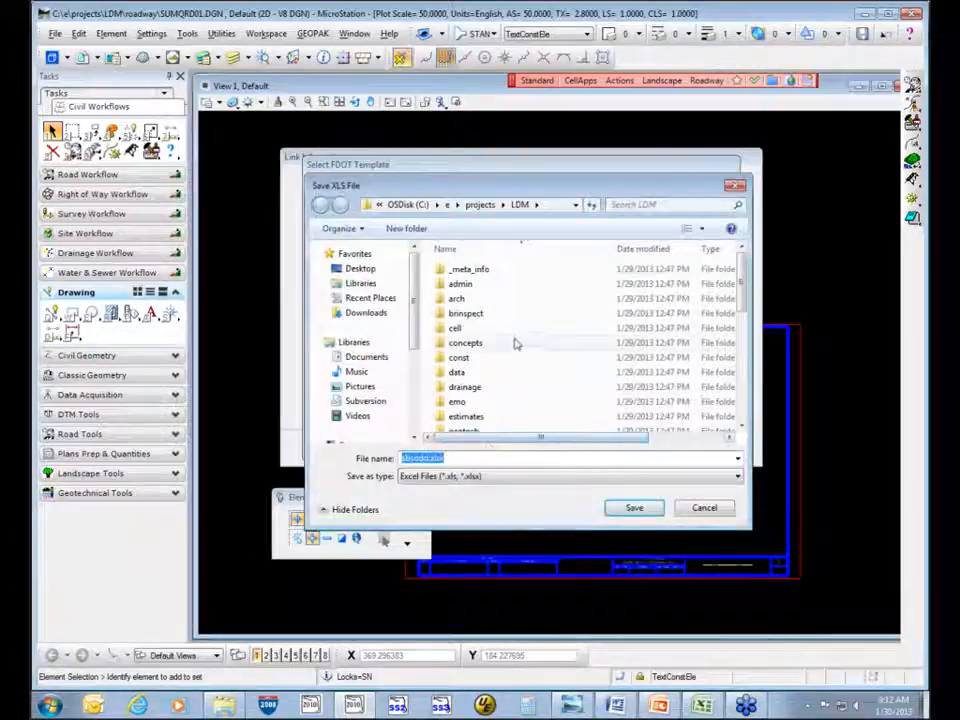
- Save the new Excel file in the project's roadway folder as sbsodd2.xlsx
{"action": "left_click_drag", "start_coordinate": [738, 315], "coordinate": [745, 418]}
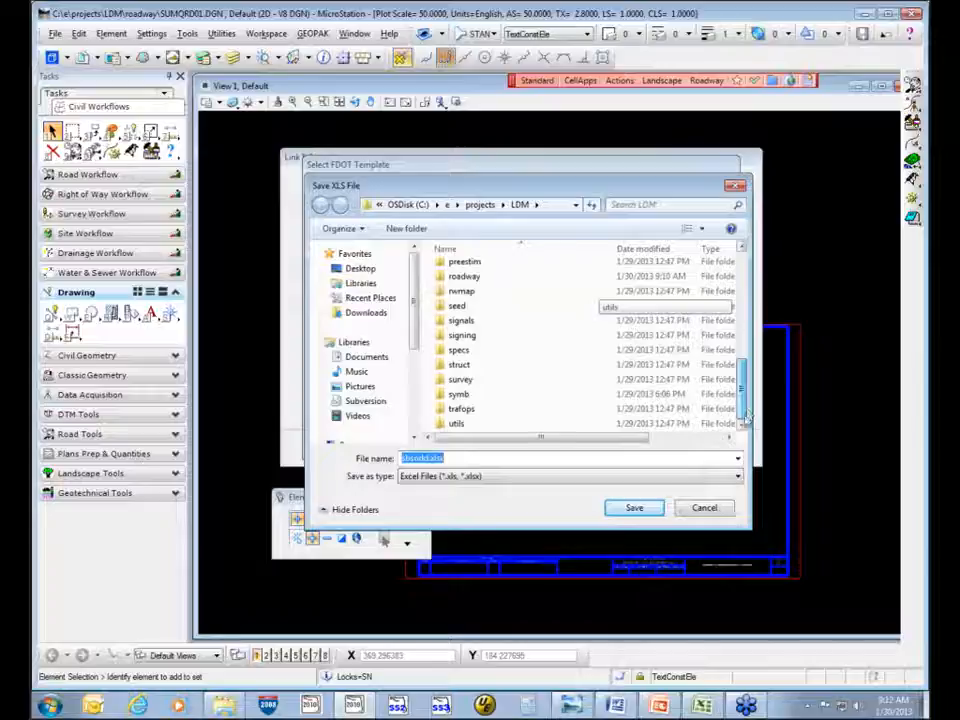
{"action": "double_click", "coordinate": [465, 276]}
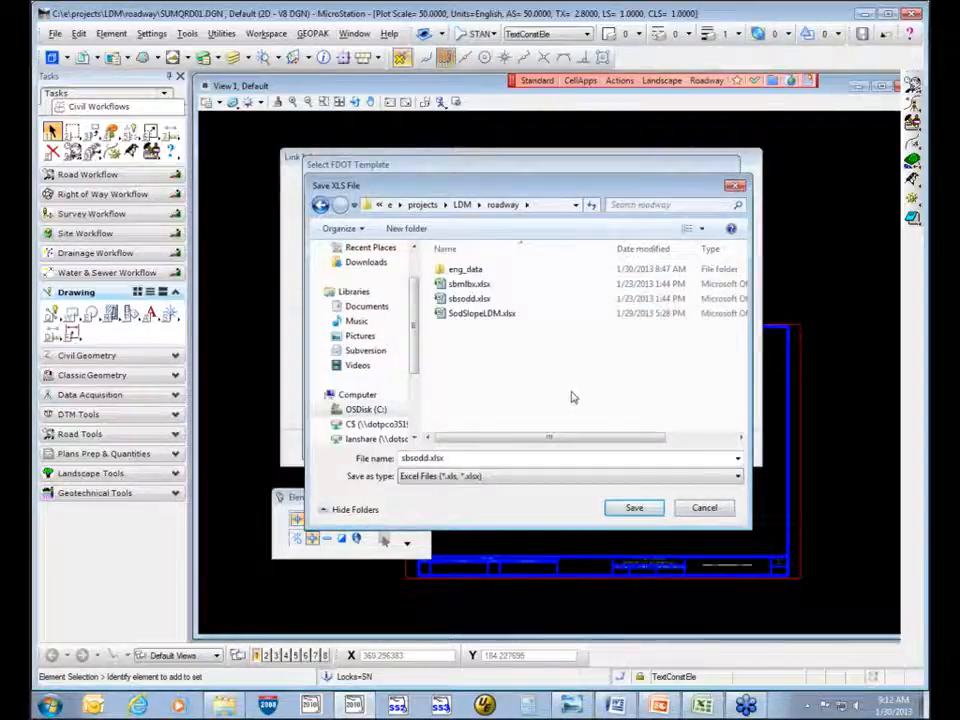
{"action": "double_click", "coordinate": [435, 457]}
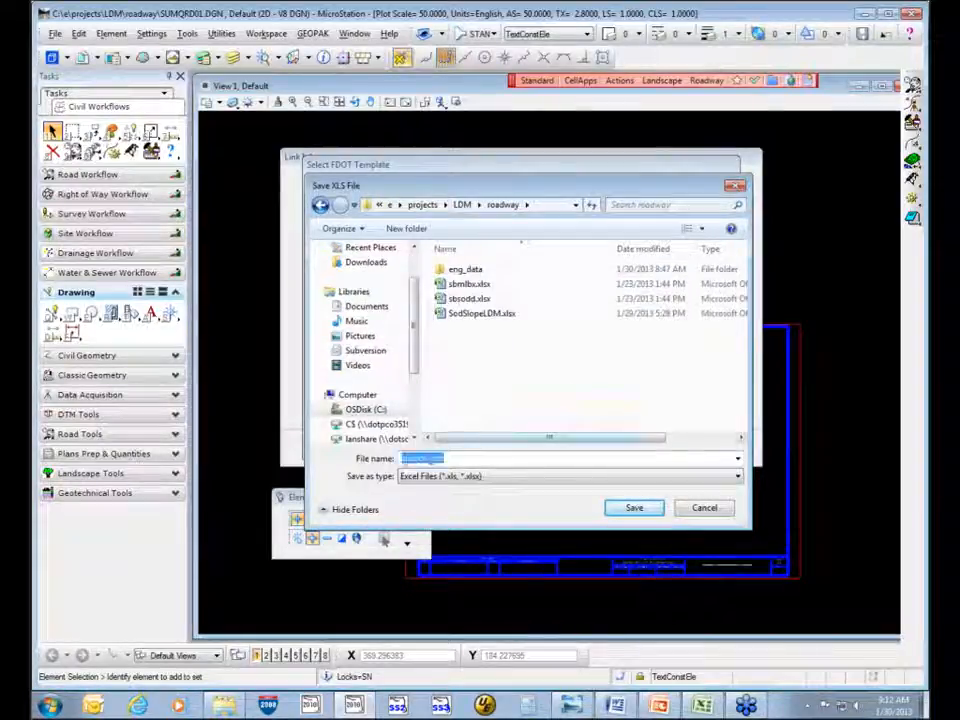
{"action": "left_click", "coordinate": [434, 457]}
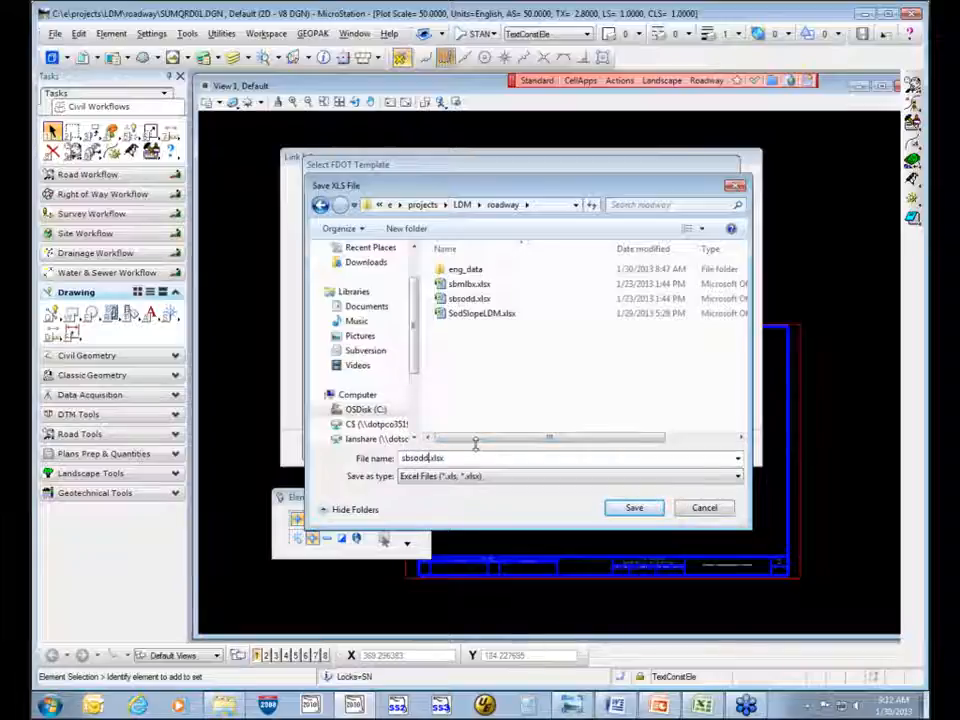
{"action": "type", "text": "2"}
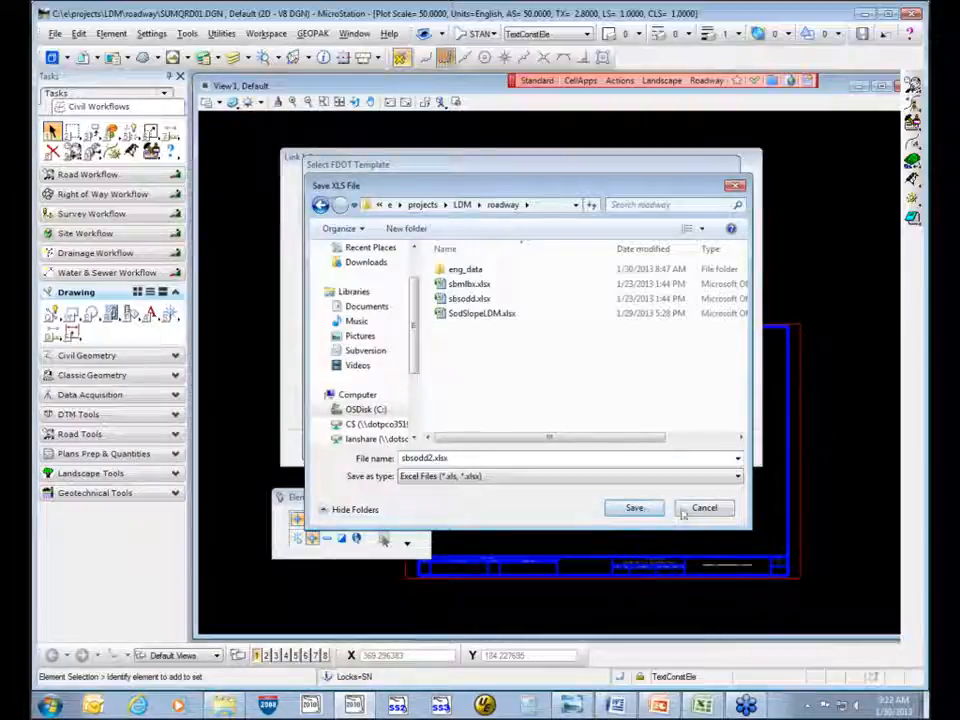
{"action": "left_click", "coordinate": [637, 508]}
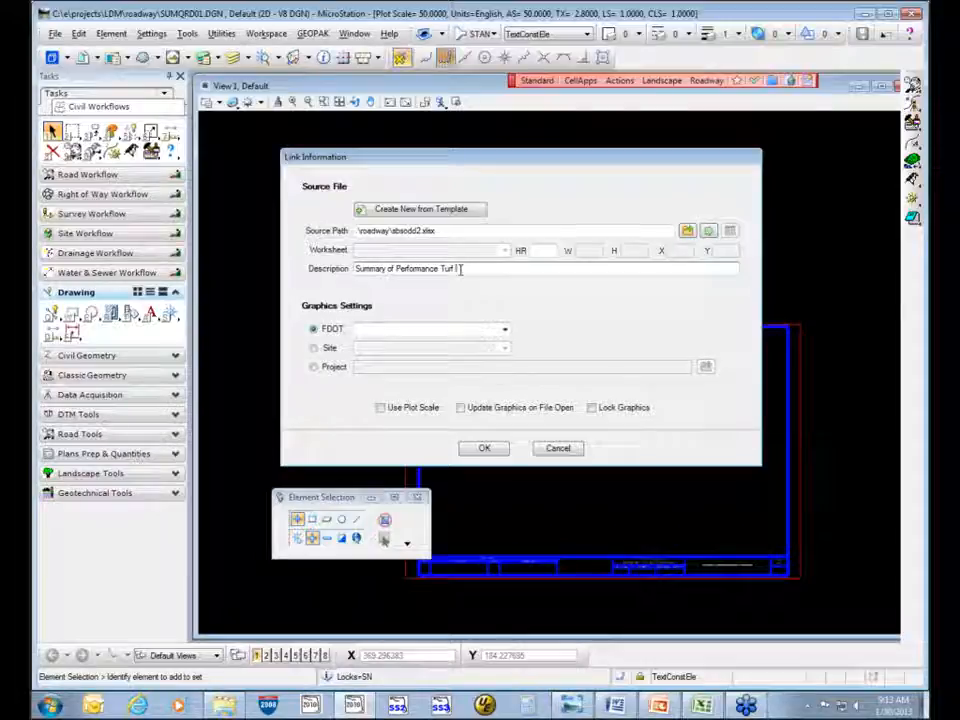
- Extend the link's description to read Summary of Performance Turf Test 1
{"action": "type", "text": "Ti"}
{"action": "type", "text": "st"}
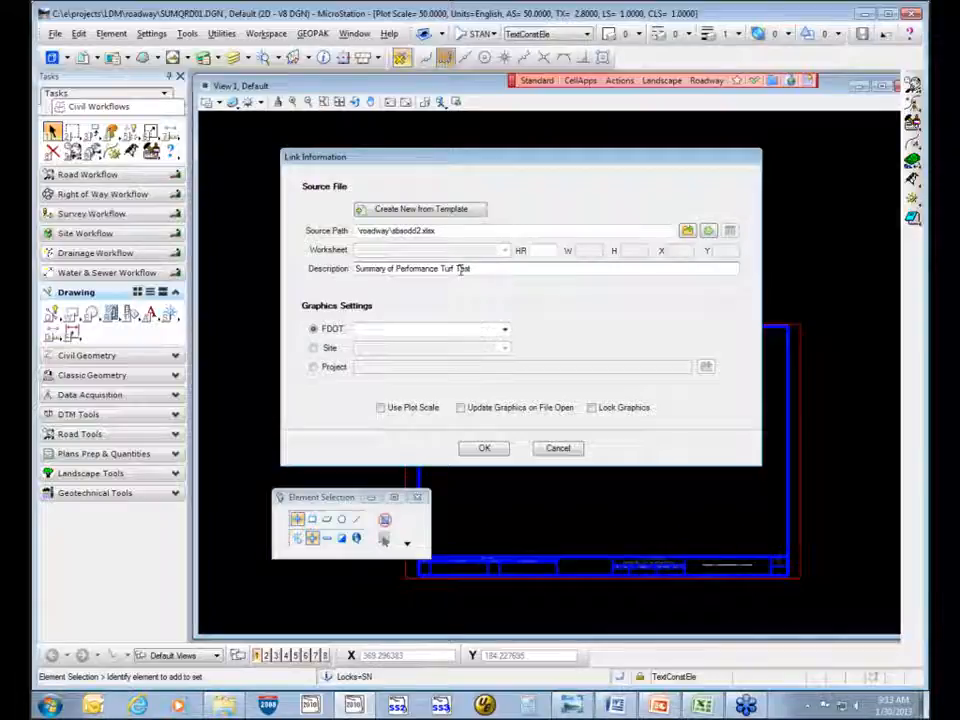
{"action": "type", "text": " 1"}
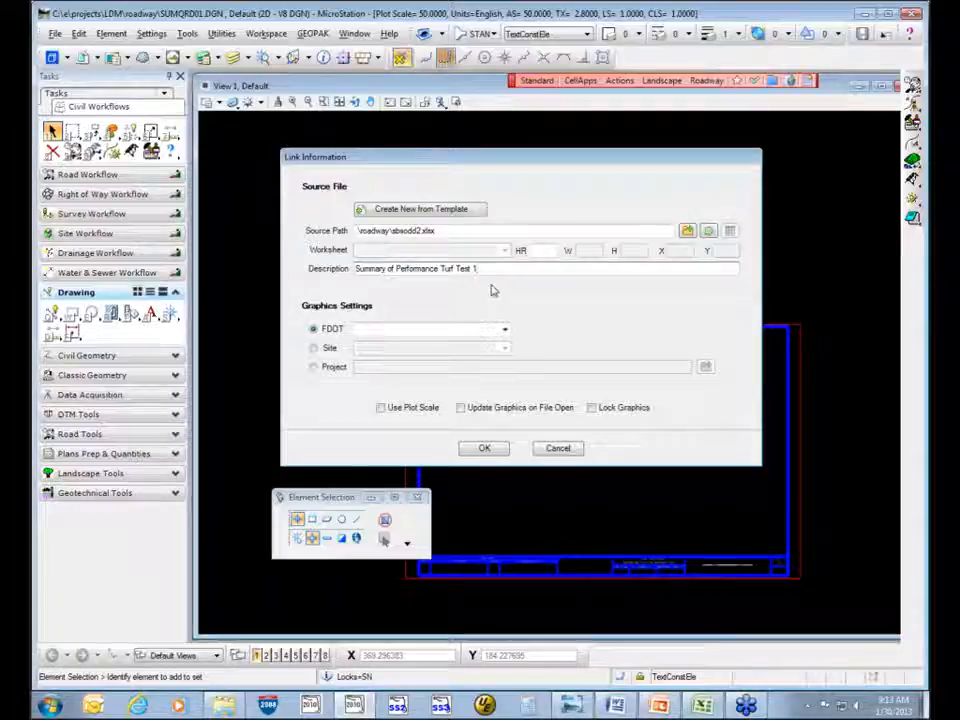
- Set the link's graphics to the Site settings DesignerABC, enable Use Plot Scale and Update Graphics on File Open, and accept the link
{"action": "left_click", "coordinate": [313, 348]}
{"action": "left_click", "coordinate": [505, 348]}
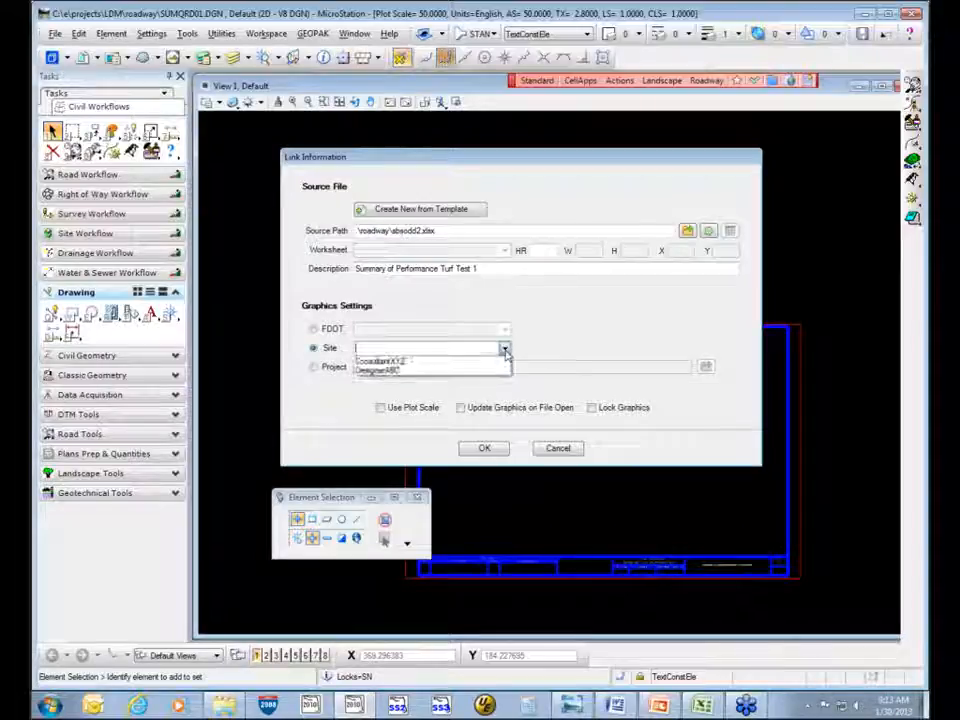
{"action": "left_click", "coordinate": [443, 371]}
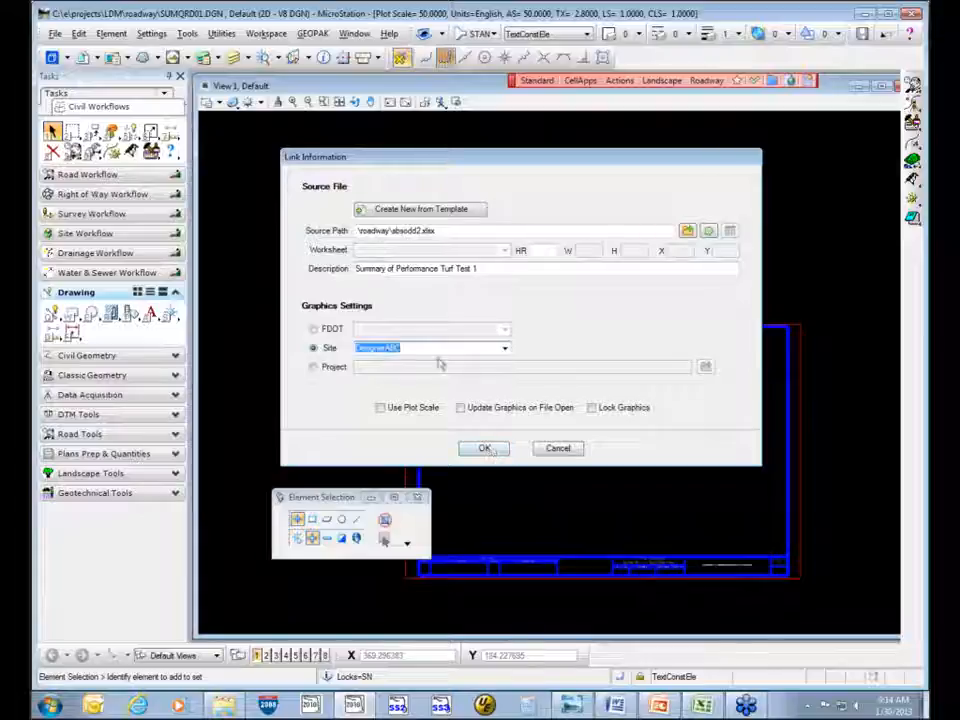
{"action": "left_click", "coordinate": [381, 408]}
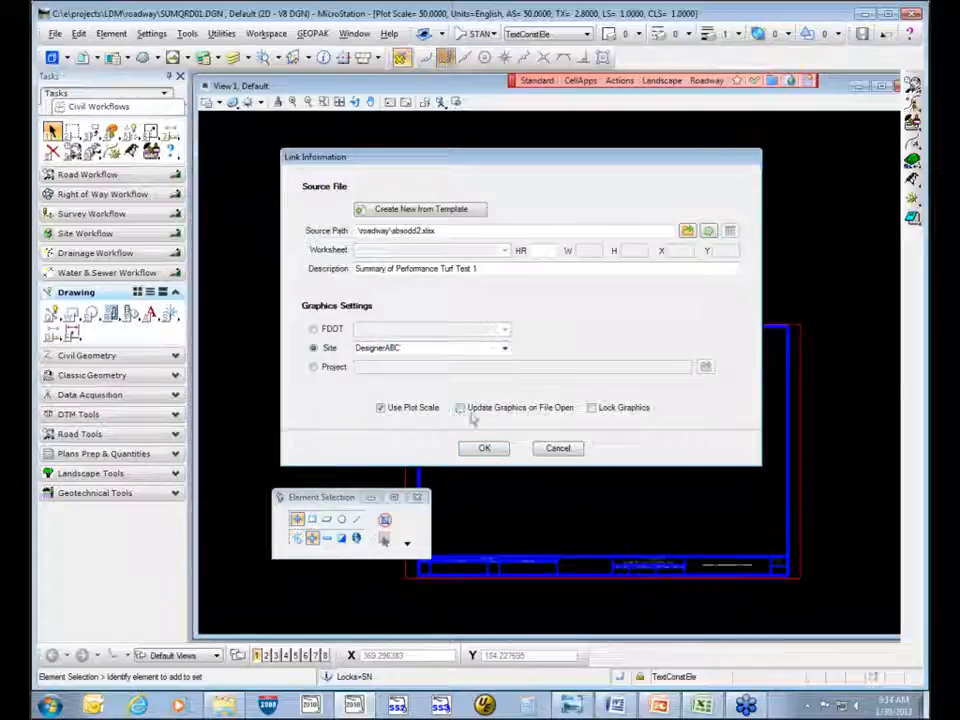
{"action": "left_click", "coordinate": [461, 408]}
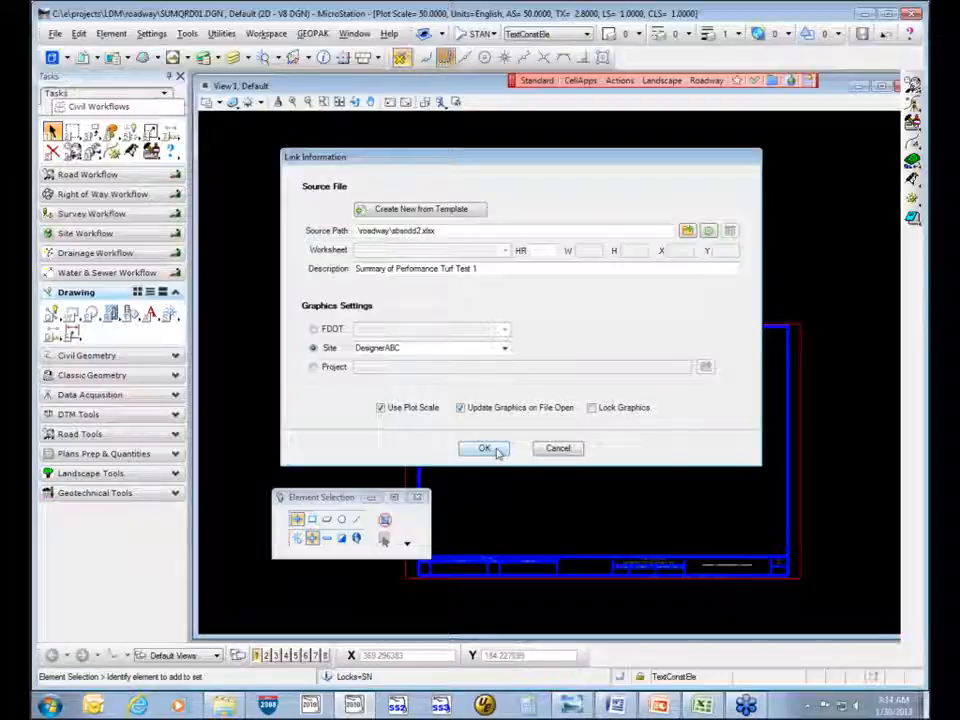
{"action": "left_click", "coordinate": [484, 449]}
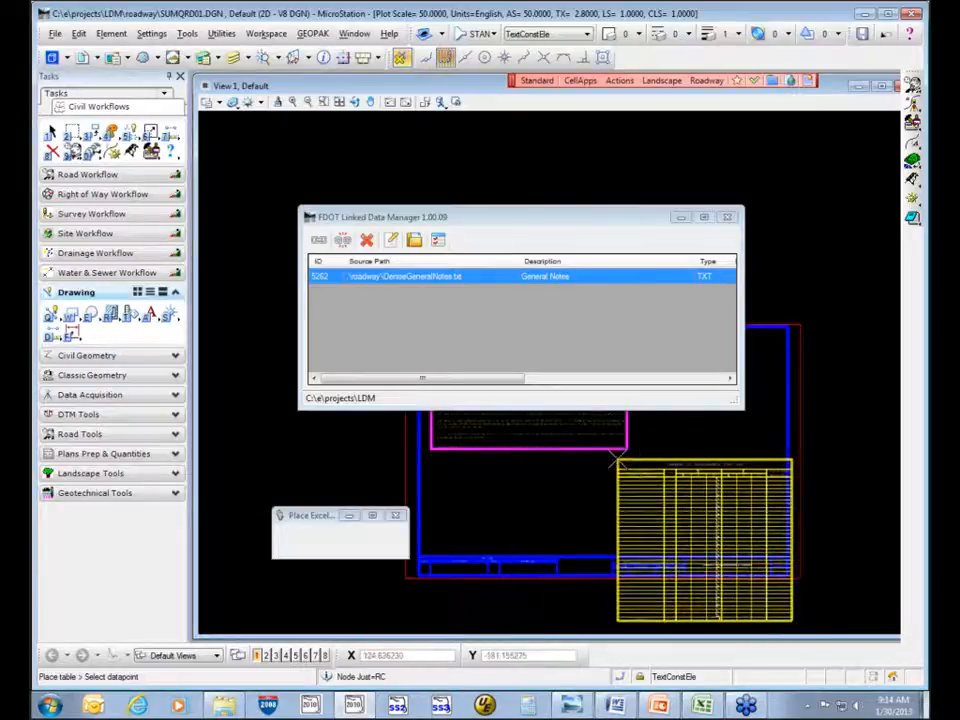
- Place the performance turf summary table in the empty area just right of the sheet border
{"action": "mouse_move", "coordinate": [705, 410]}
{"action": "middle_mouse_down"}
{"action": "mouse_move", "coordinate": [523, 468]}
{"action": "mouse_move", "coordinate": [386, 435]}
{"action": "middle_mouse_up"}
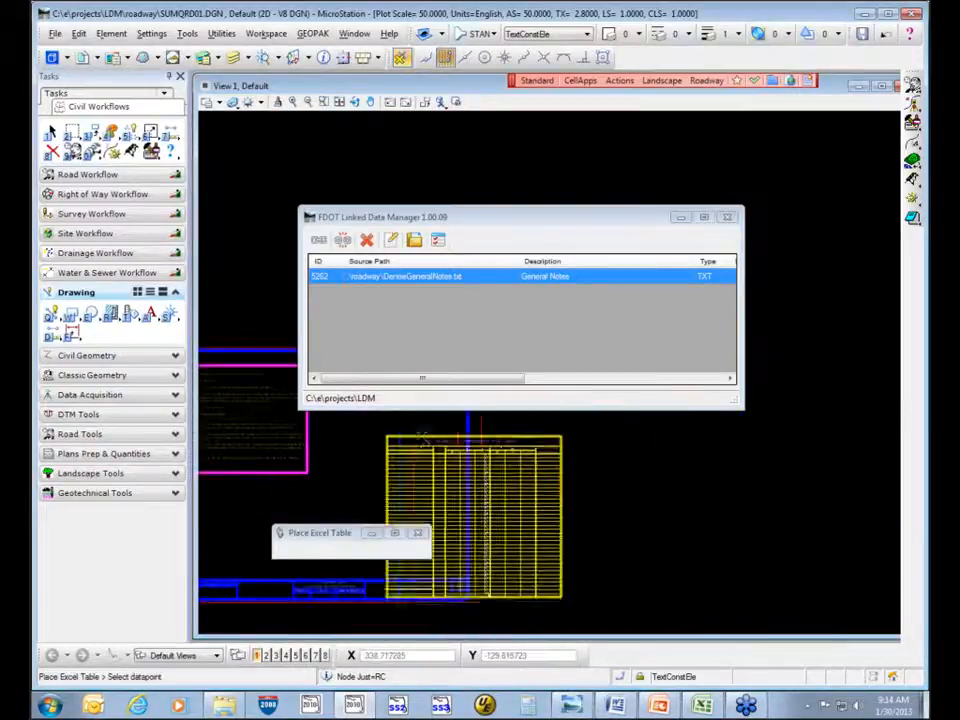
{"action": "left_click_drag", "start_coordinate": [565, 211], "coordinate": [566, 138]}
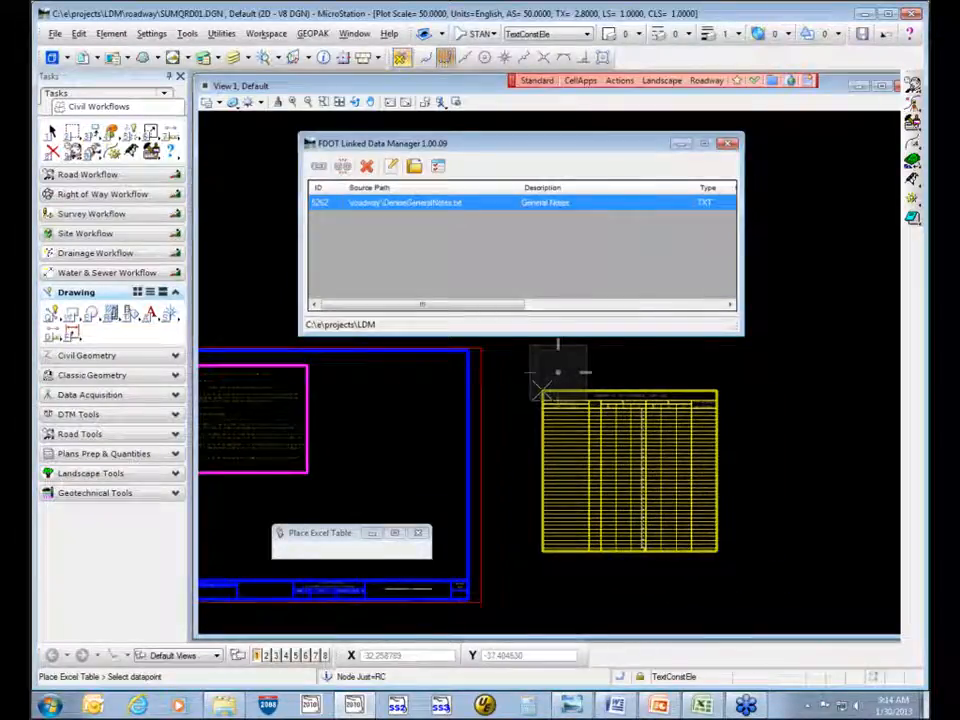
{"action": "left_click", "coordinate": [527, 375]}
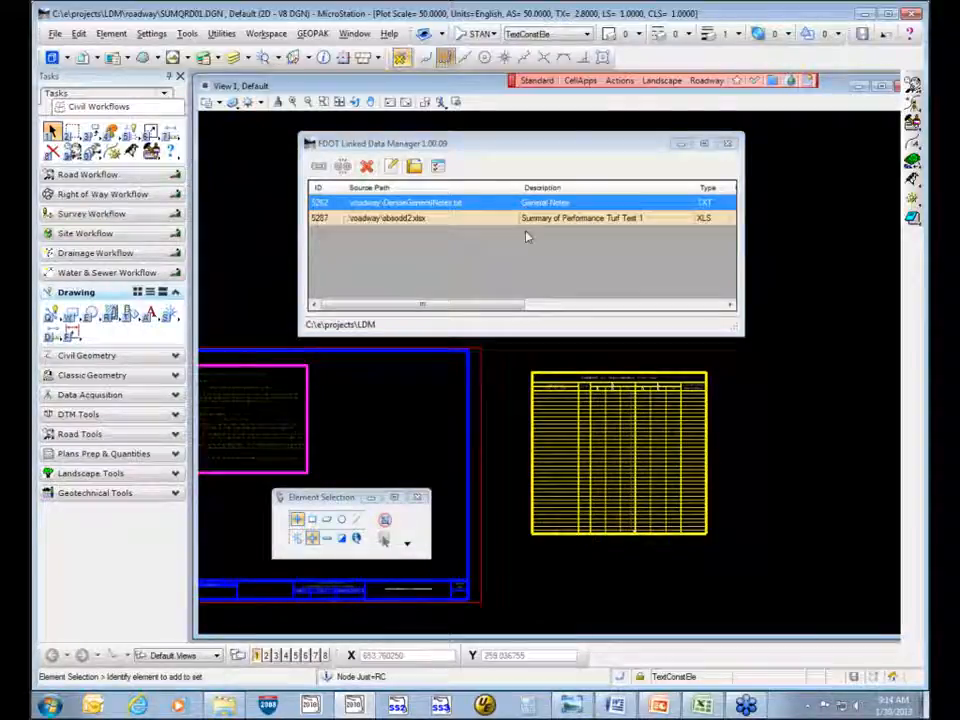
- Highlight the graphics belonging to the performance turf link and the general notes link in alternation
{"action": "left_click", "coordinate": [485, 218]}
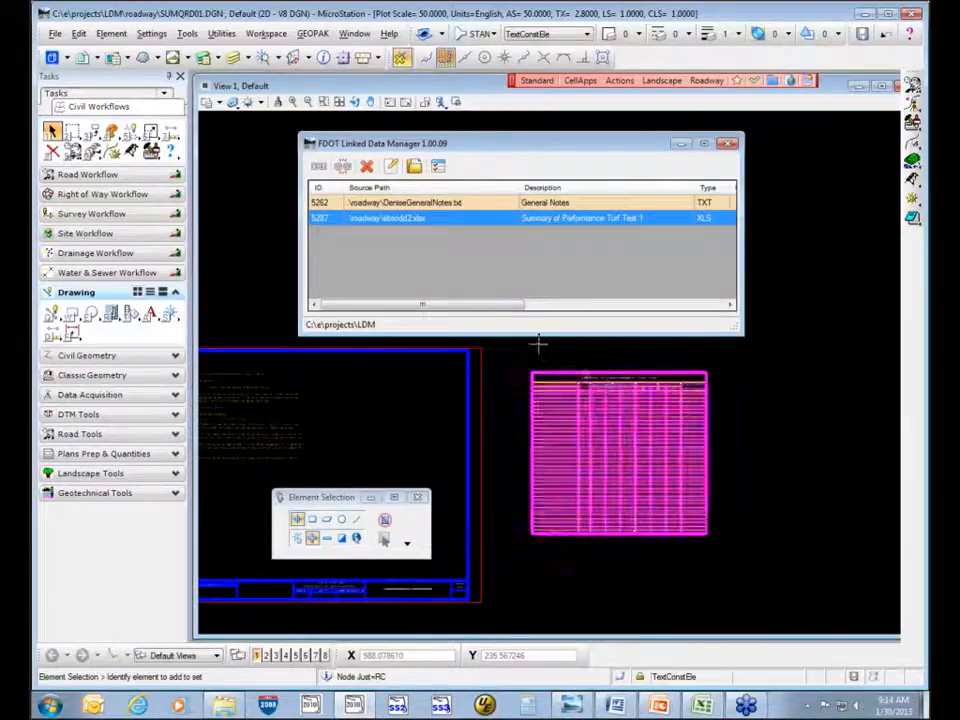
{"action": "left_click", "coordinate": [420, 204]}
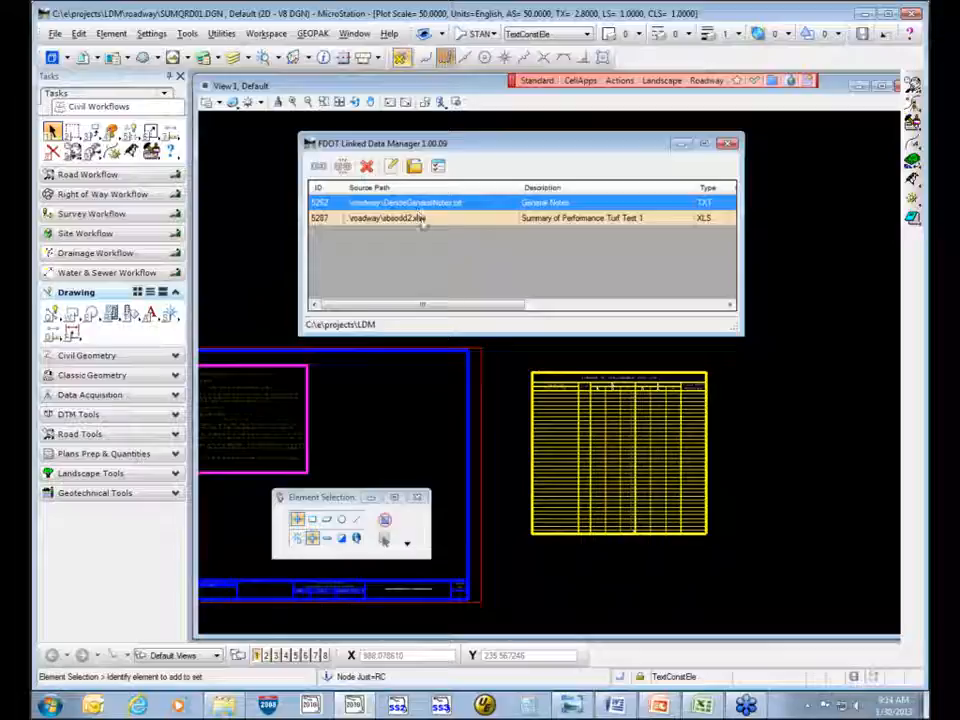
{"action": "left_click", "coordinate": [431, 218]}
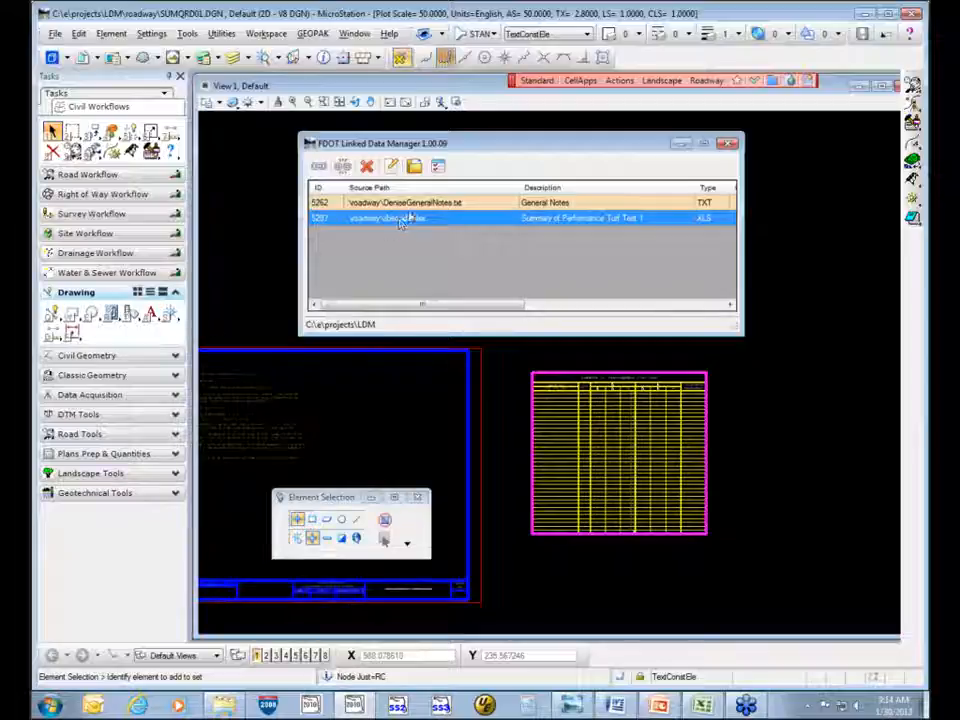
{"action": "left_click", "coordinate": [440, 203]}
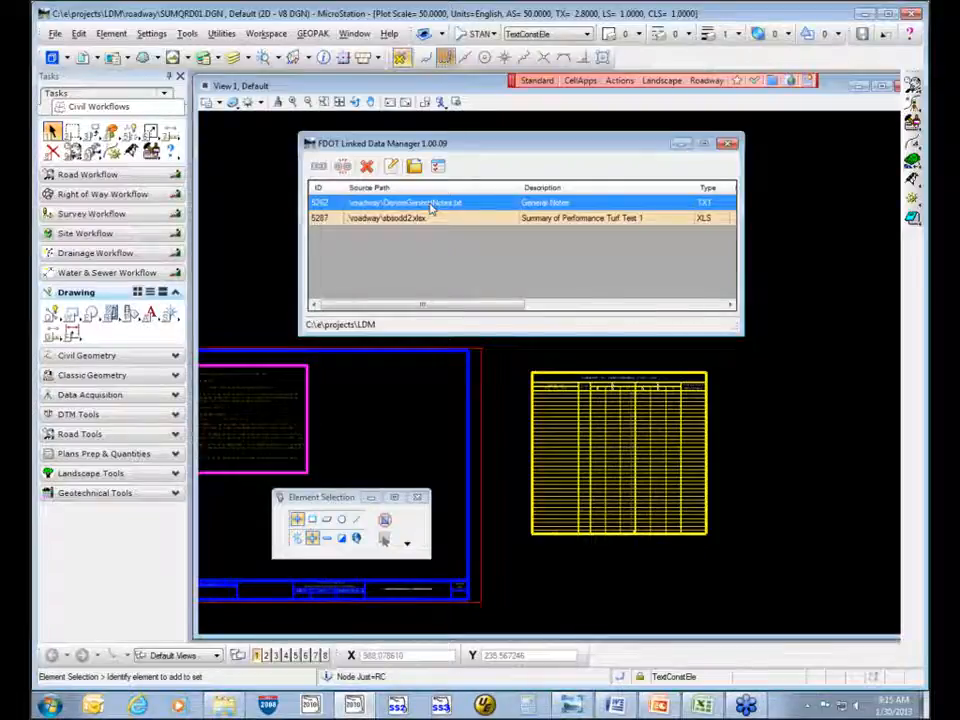
- Fit the view to the general notes link's graphics and to those of the performance turf link
{"action": "right_click", "coordinate": [433, 207]}
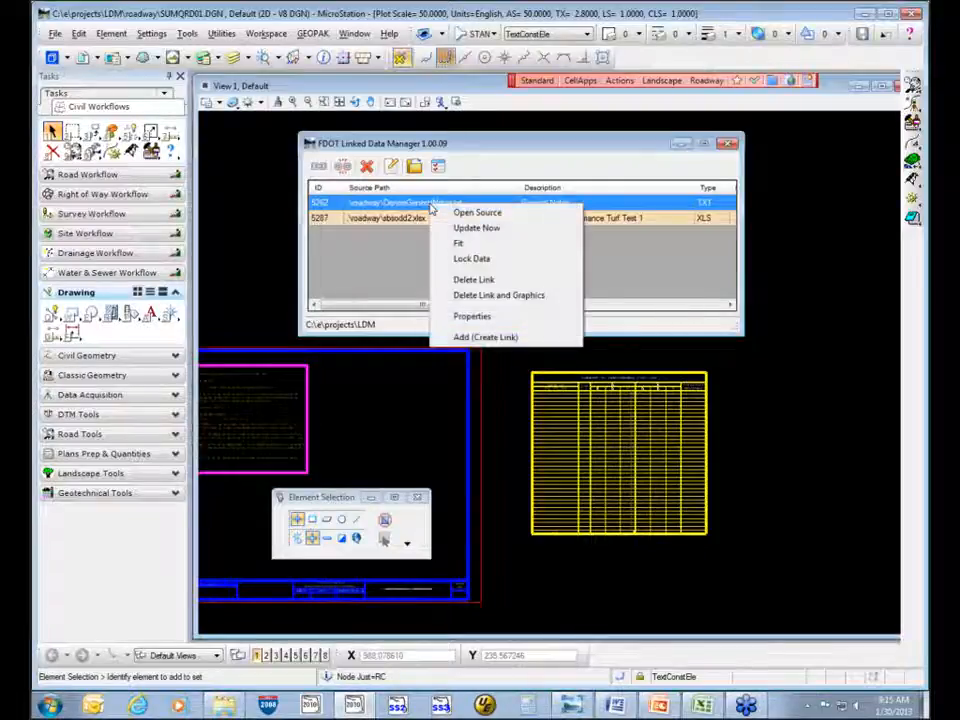
{"action": "left_click", "coordinate": [480, 245]}
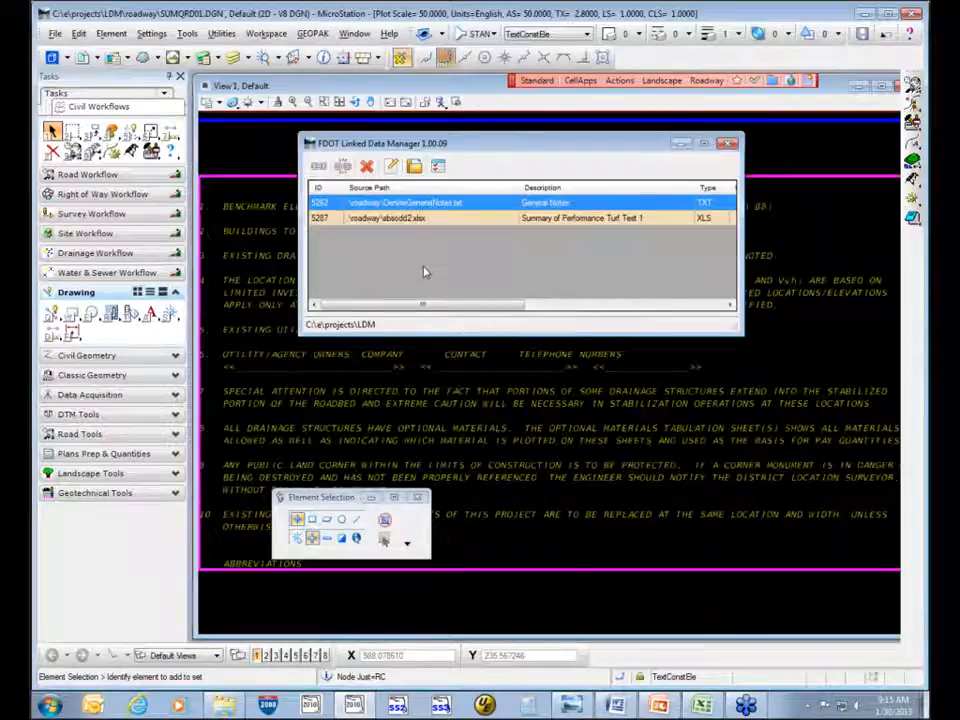
{"action": "left_click", "coordinate": [452, 219]}
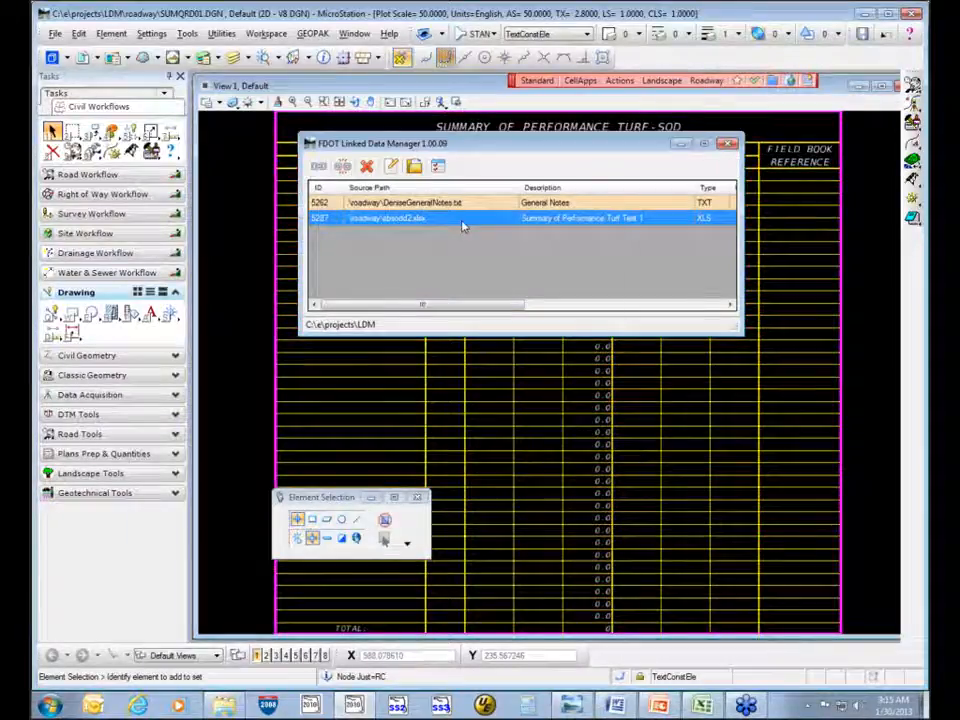
- Open the performance turf link's source workbook and enter station 12+00.00 in location cell A4
{"action": "right_click", "coordinate": [463, 225]}
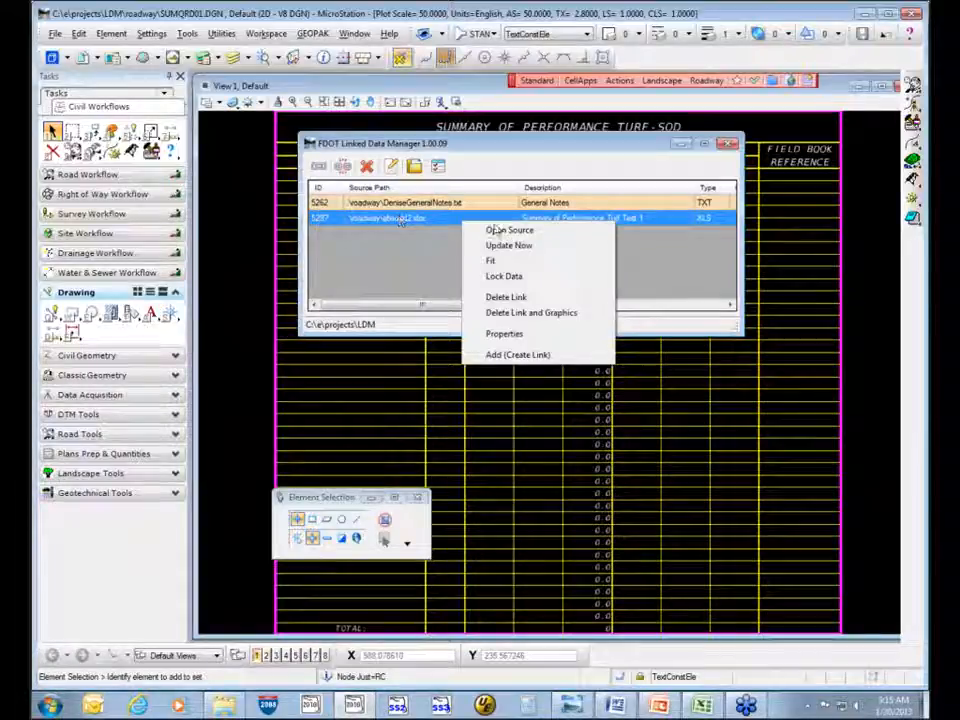
{"action": "left_click", "coordinate": [551, 230]}
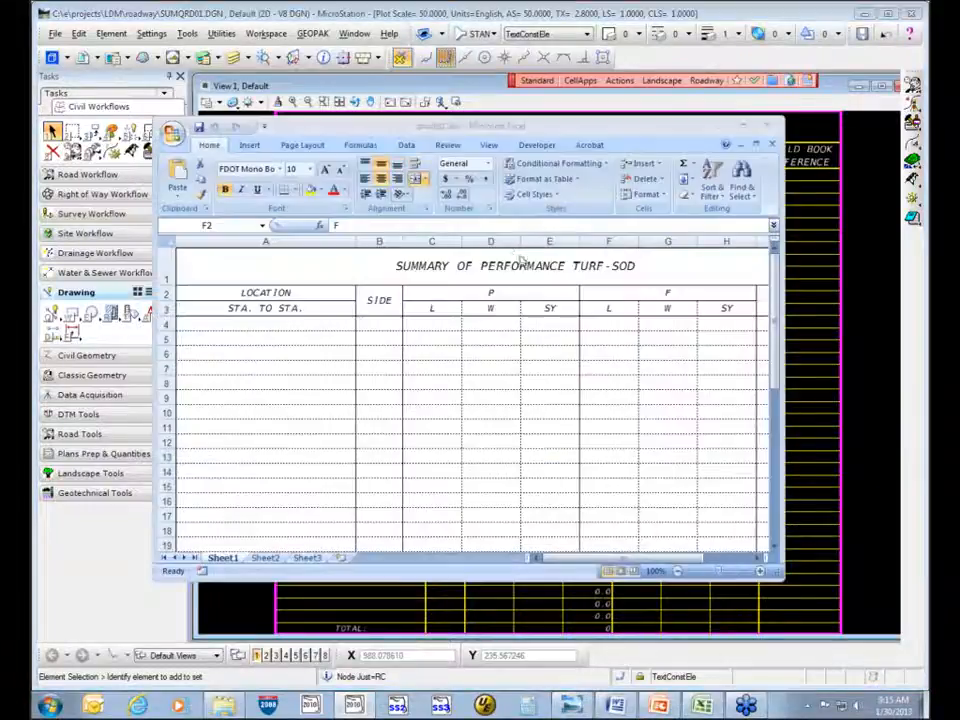
{"action": "left_click", "coordinate": [260, 326]}
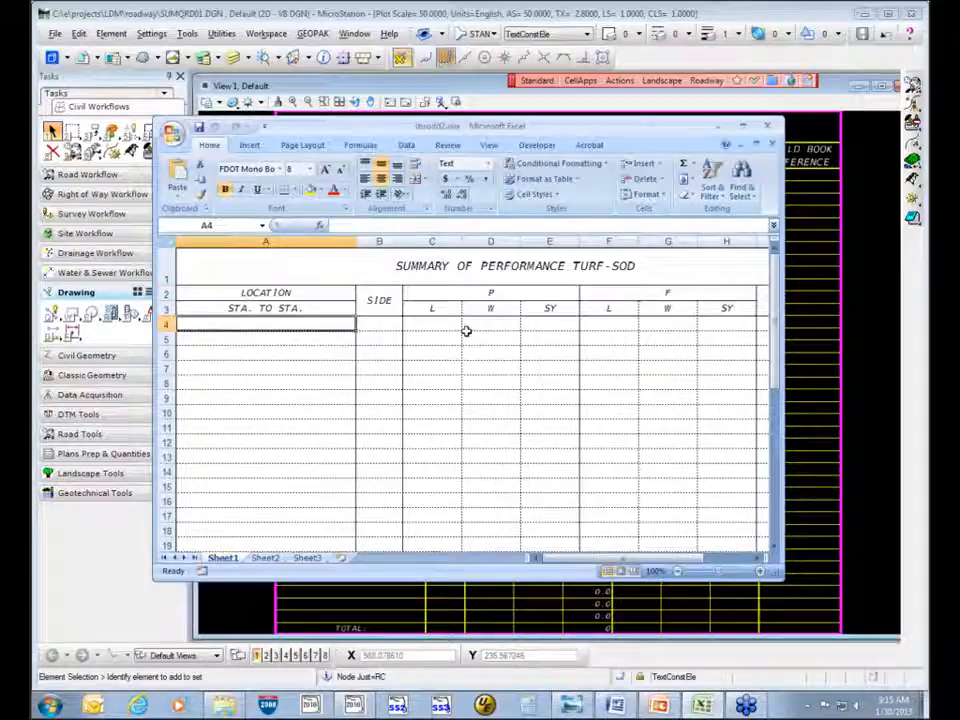
{"action": "type", "text": "12+00"}
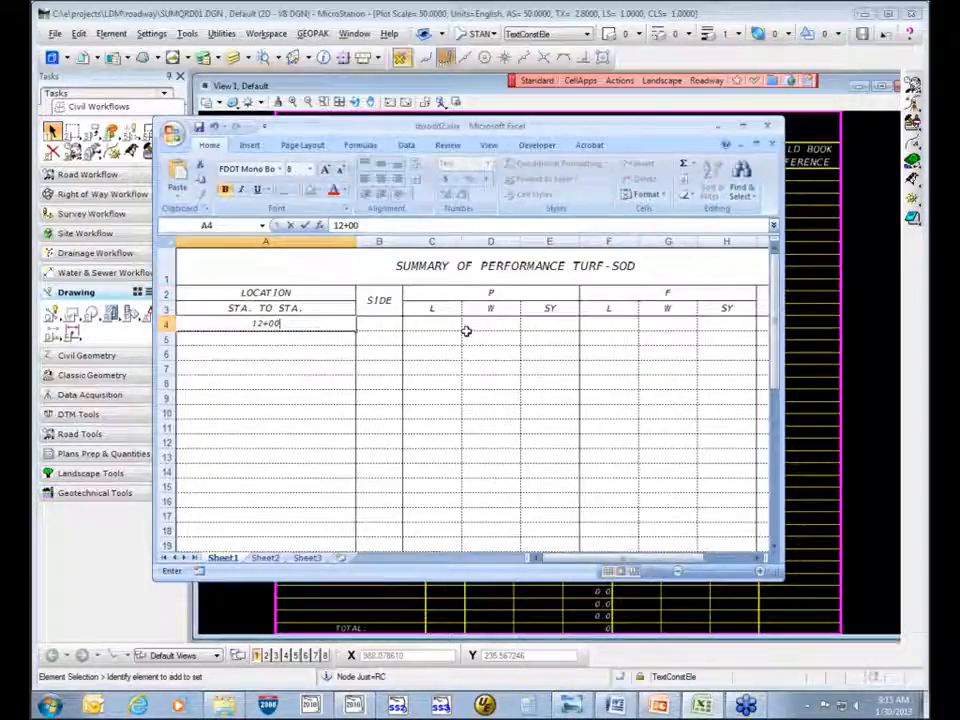
{"action": "type", "text": ".00"}
{"action": "key", "text": "Tab"}
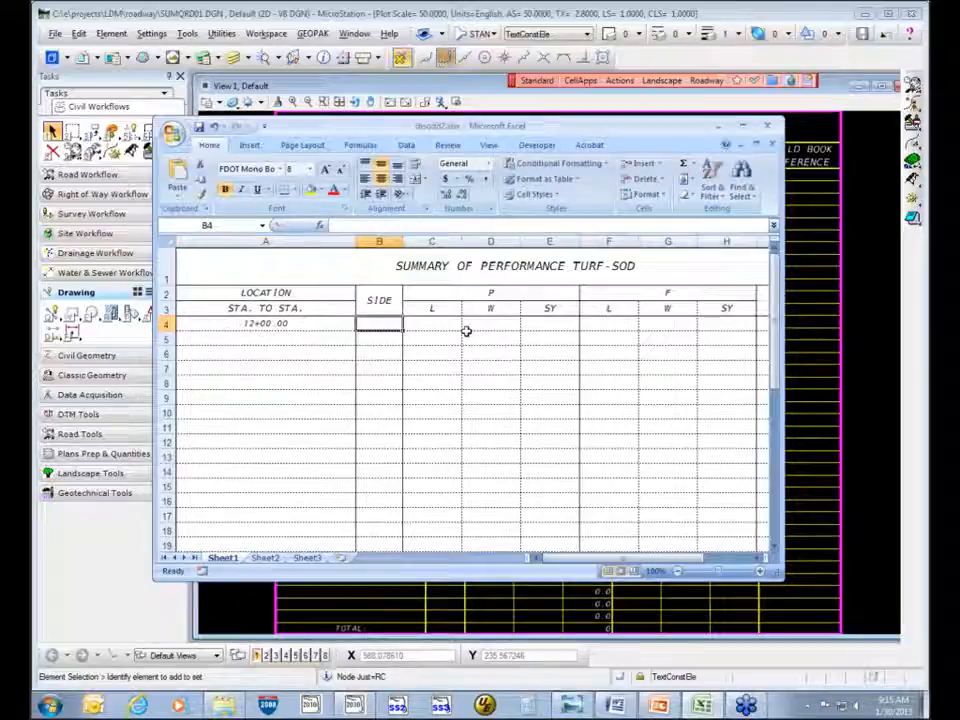
- Enter L as the side and 15.2 as the SY quantity under P in row 4
{"action": "type", "text": "L"}
{"action": "key", "text": "Tab"}
{"action": "key", "text": "Tab"}
{"action": "key", "text": "Tab"}
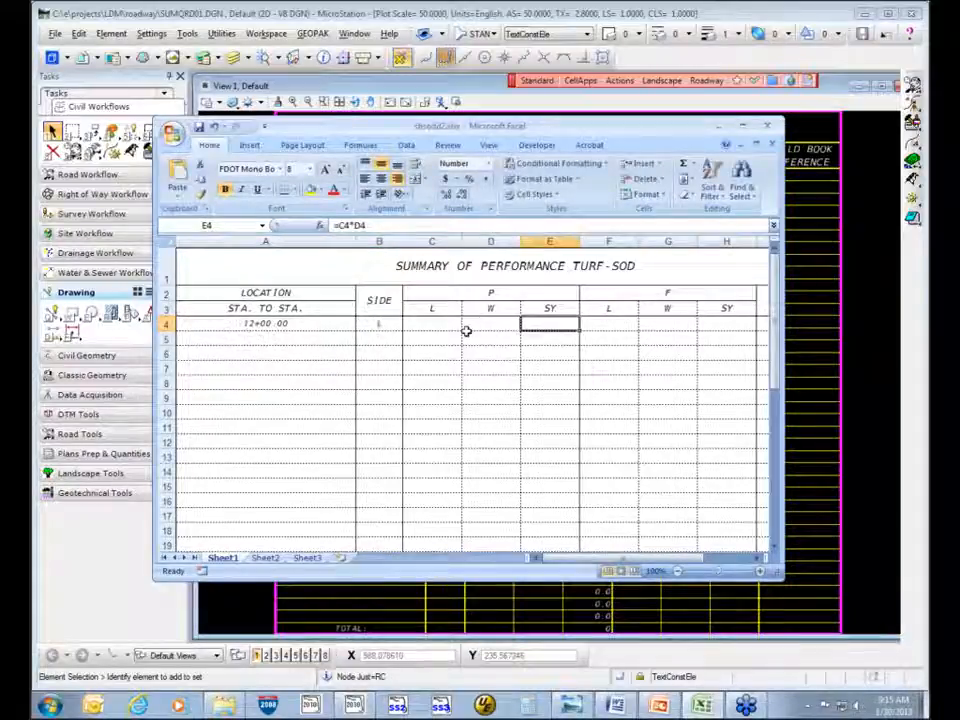
{"action": "type", "text": "15"}
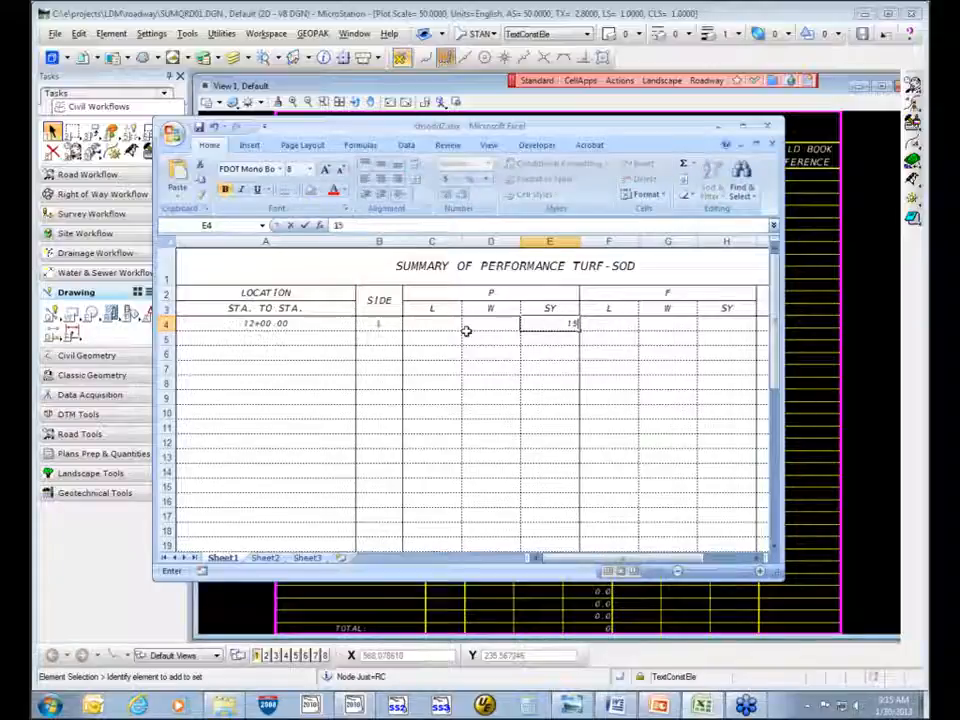
{"action": "type", "text": ".4"}
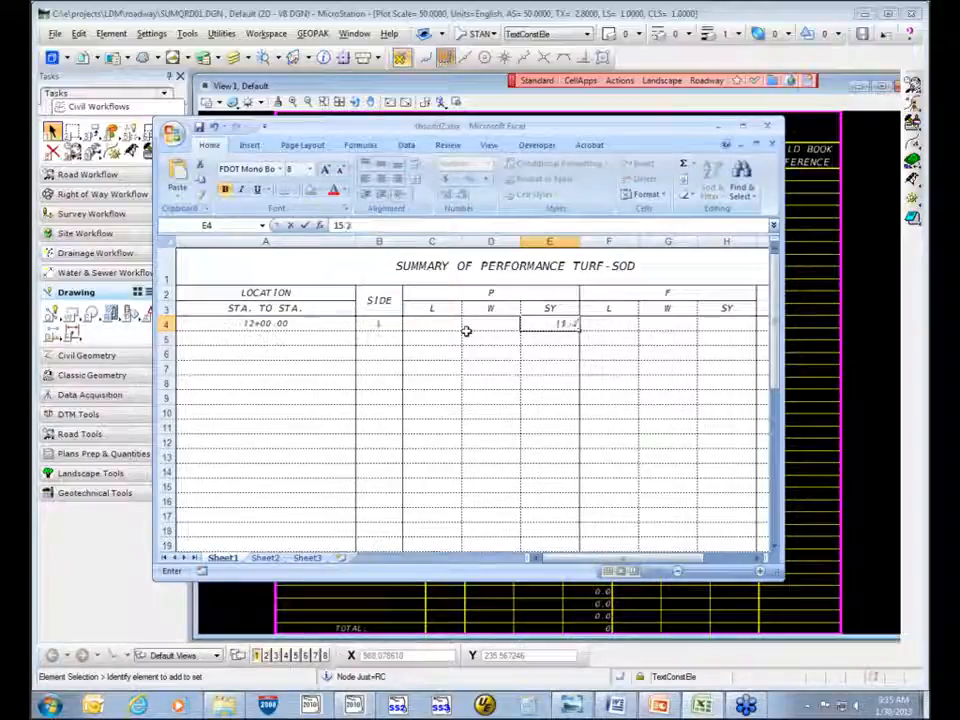
{"action": "key", "text": "Tab"}
{"action": "key", "text": "Tab"}
{"action": "key", "text": "Tab"}
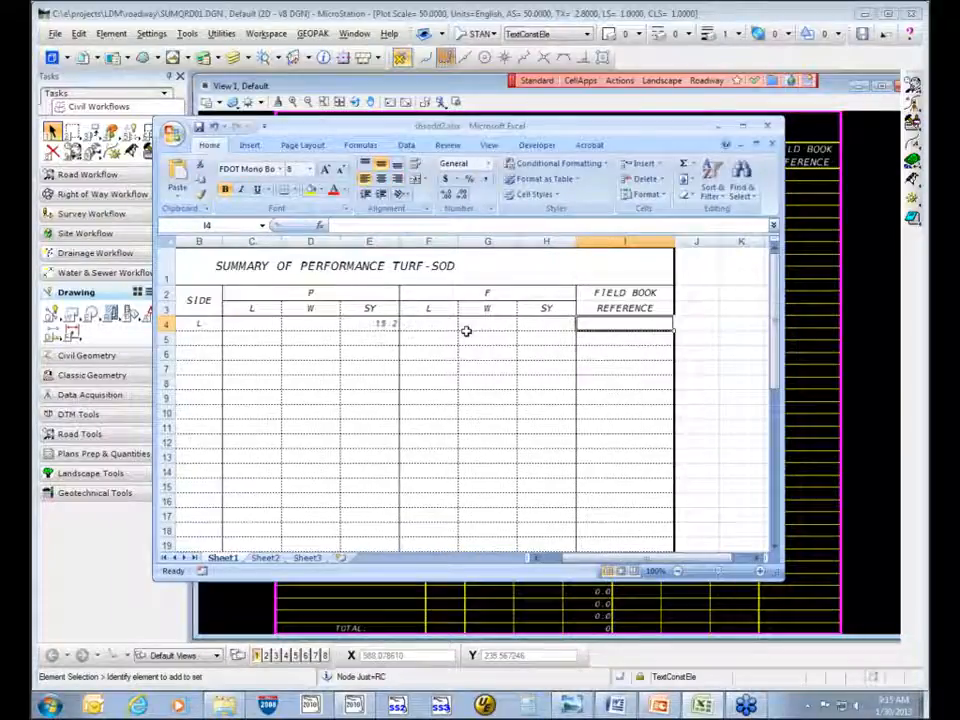
{"action": "key", "text": "Return"}
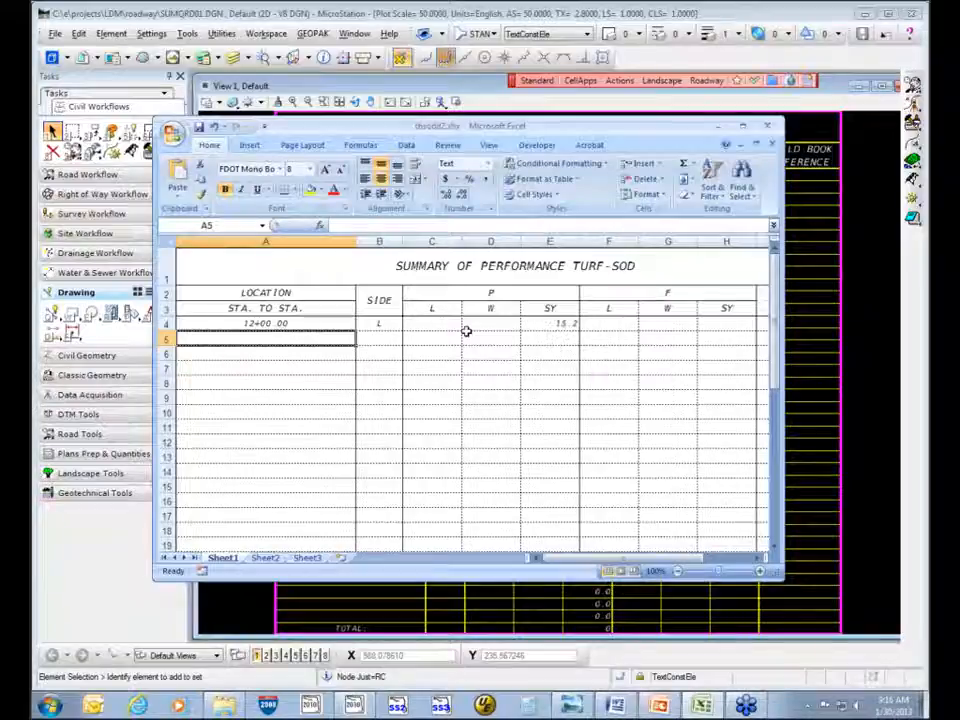
- Enlarge the workbook window to show the whole table width and widen column H, the SY column under F
{"action": "left_click_drag", "start_coordinate": [445, 134], "coordinate": [362, 75]}
{"action": "left_click_drag", "start_coordinate": [700, 521], "coordinate": [838, 603]}
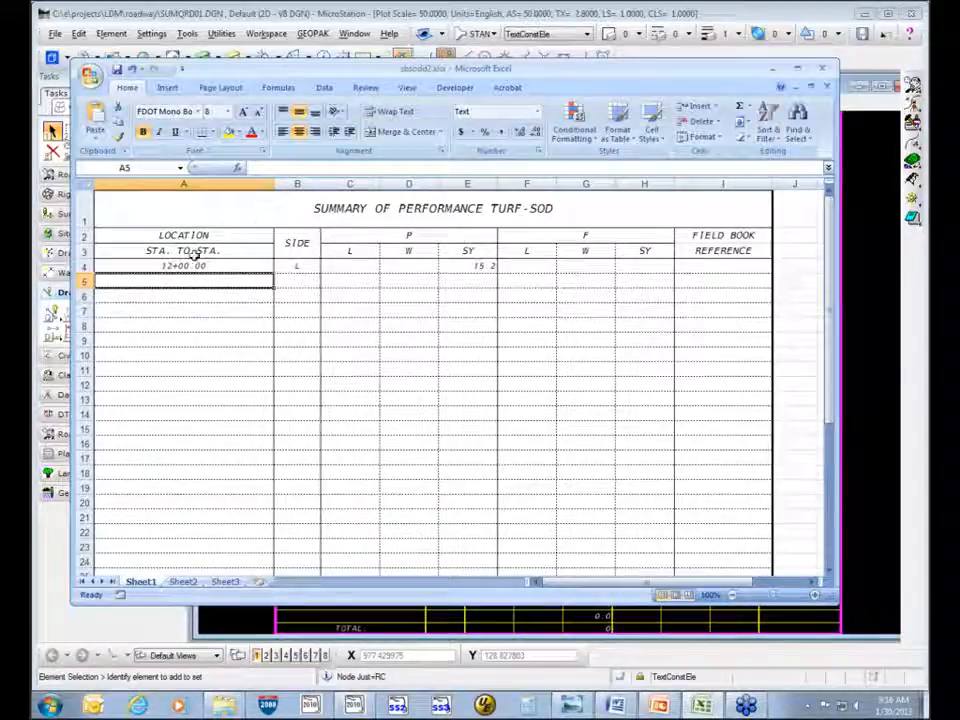
{"action": "left_click", "coordinate": [134, 267]}
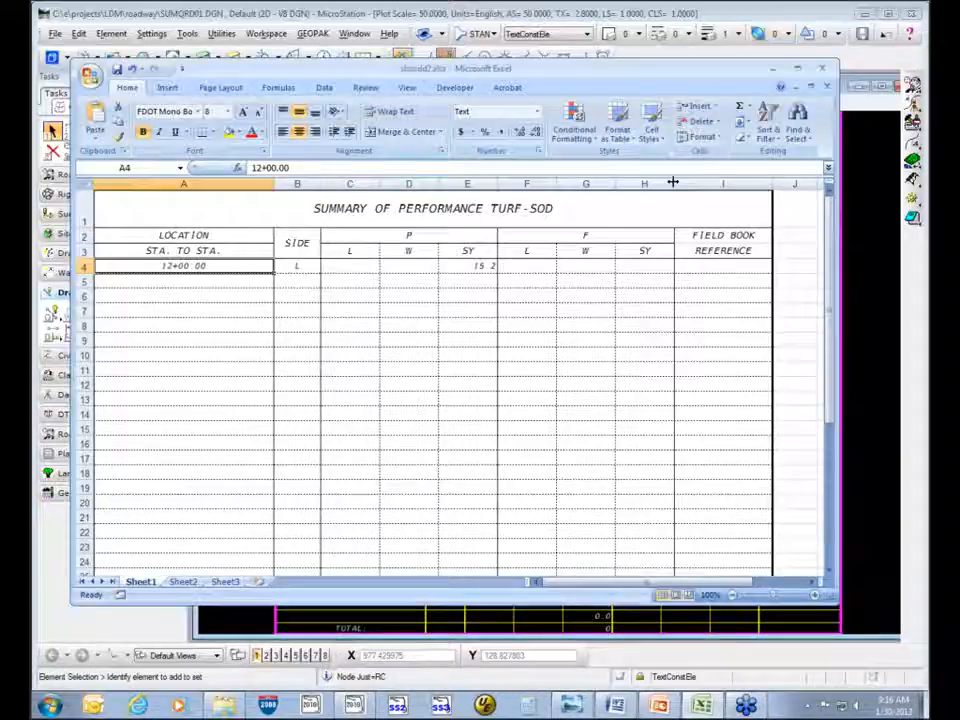
{"action": "left_click_drag", "start_coordinate": [674, 184], "coordinate": [688, 185]}
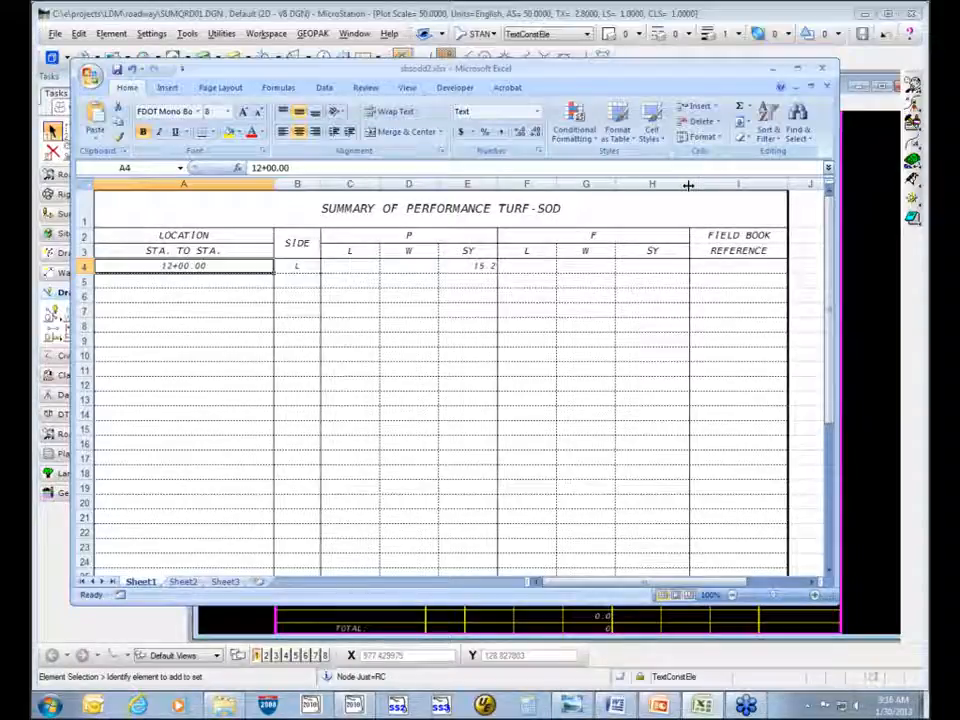
{"action": "left_click_drag", "start_coordinate": [688, 185], "coordinate": [703, 187]}
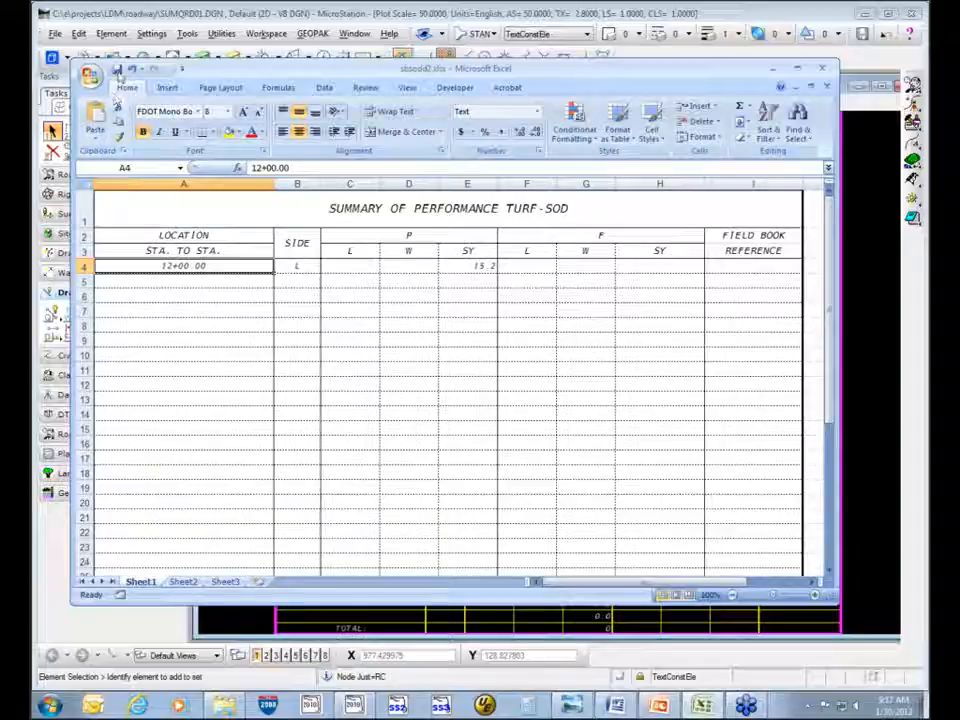
- Return to the drawing and update the performance turf link's graphics from the edited workbook
{"action": "left_click", "coordinate": [777, 76]}
{"action": "right_click", "coordinate": [443, 219]}
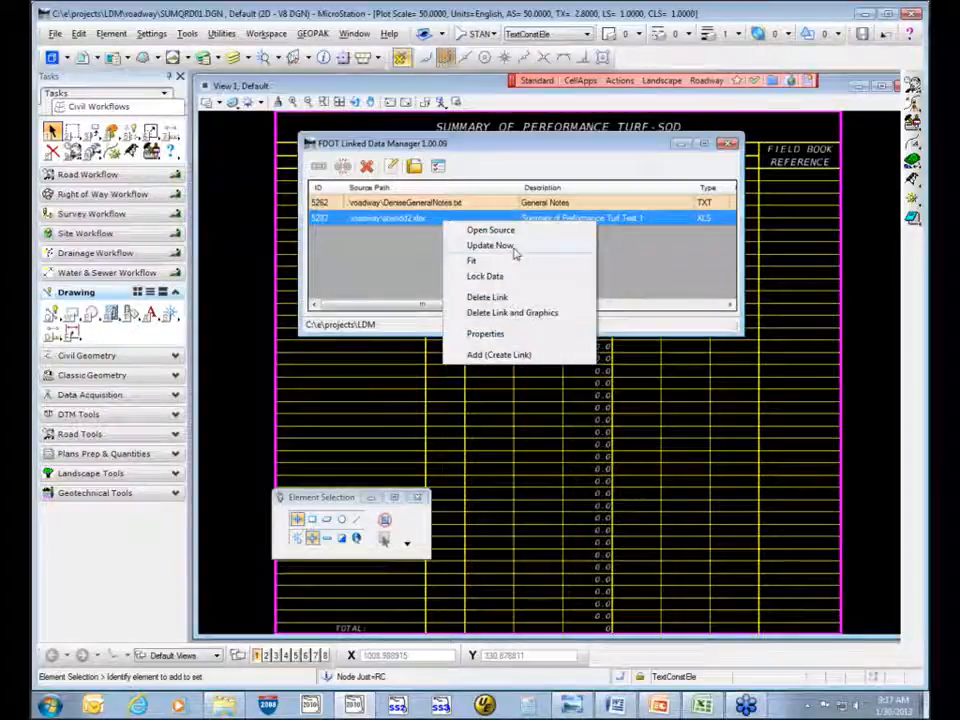
{"action": "left_click", "coordinate": [513, 248]}
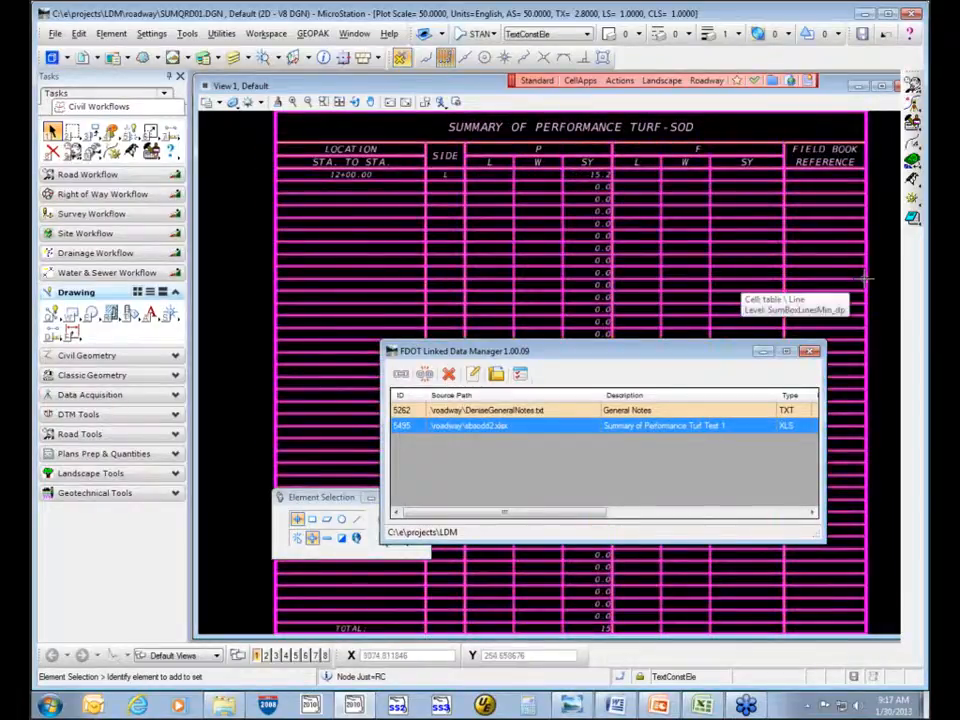
- Examine the updated turf table in the drawing, including its header and first data row
{"action": "scroll", "coordinate": [887, 296], "scroll_direction": "down", "scroll_amount": 2}
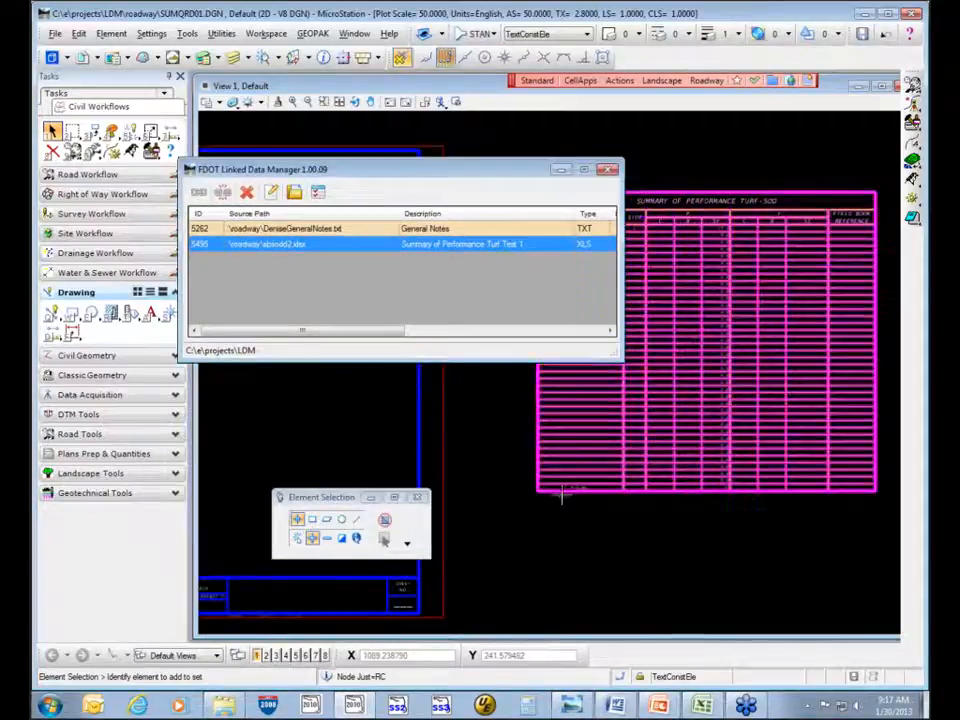
{"action": "left_click", "coordinate": [719, 503]}
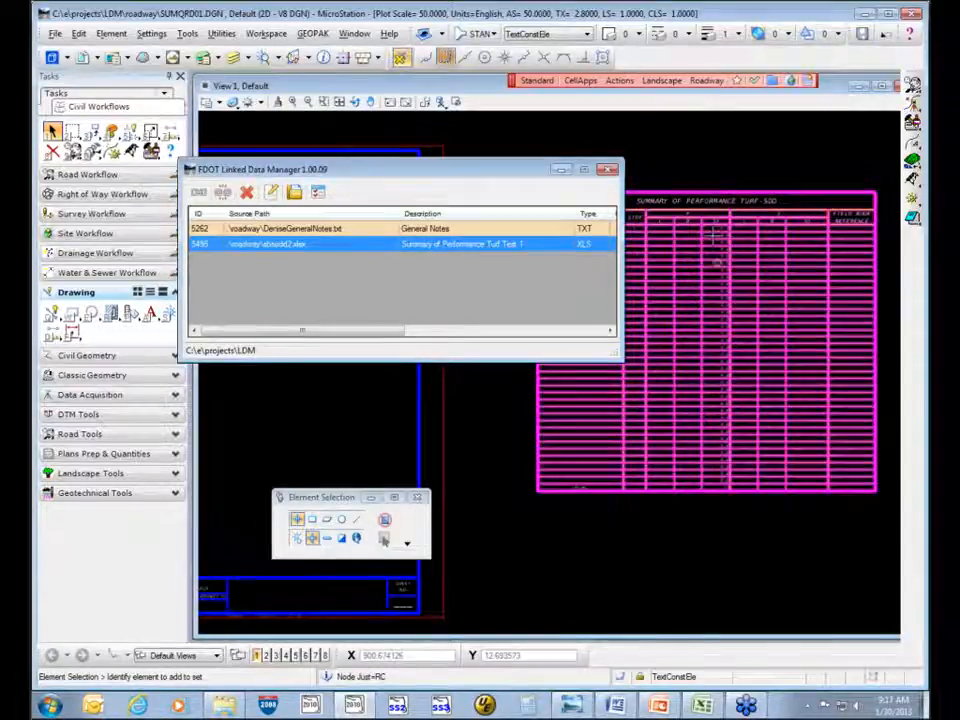
{"action": "left_click", "coordinate": [720, 456]}
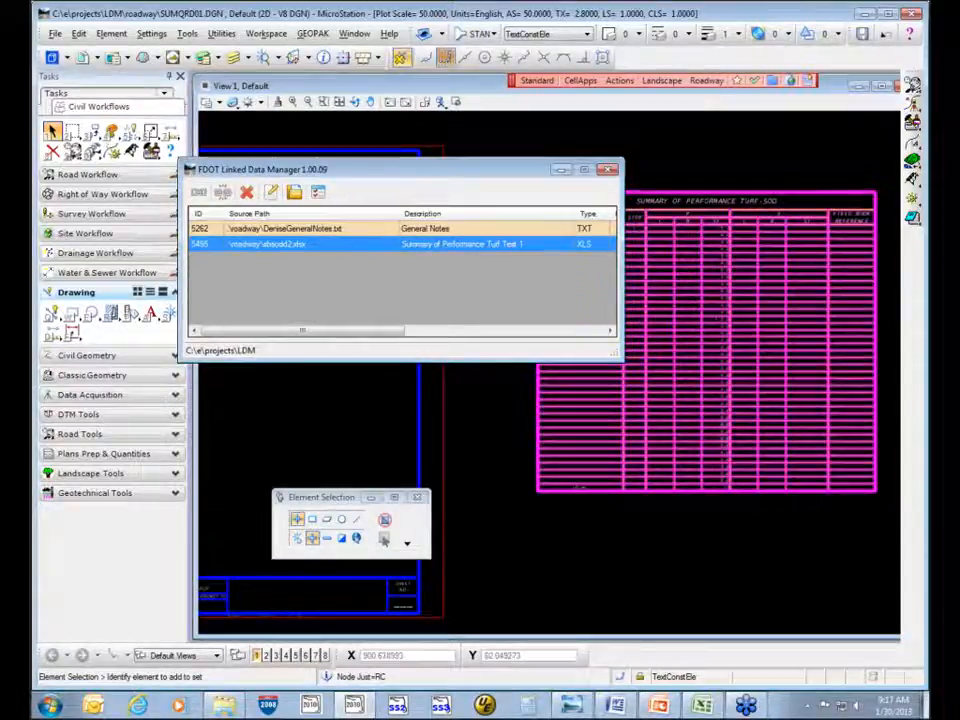
{"action": "scroll", "coordinate": [725, 288], "scroll_direction": "up", "scroll_amount": 4}
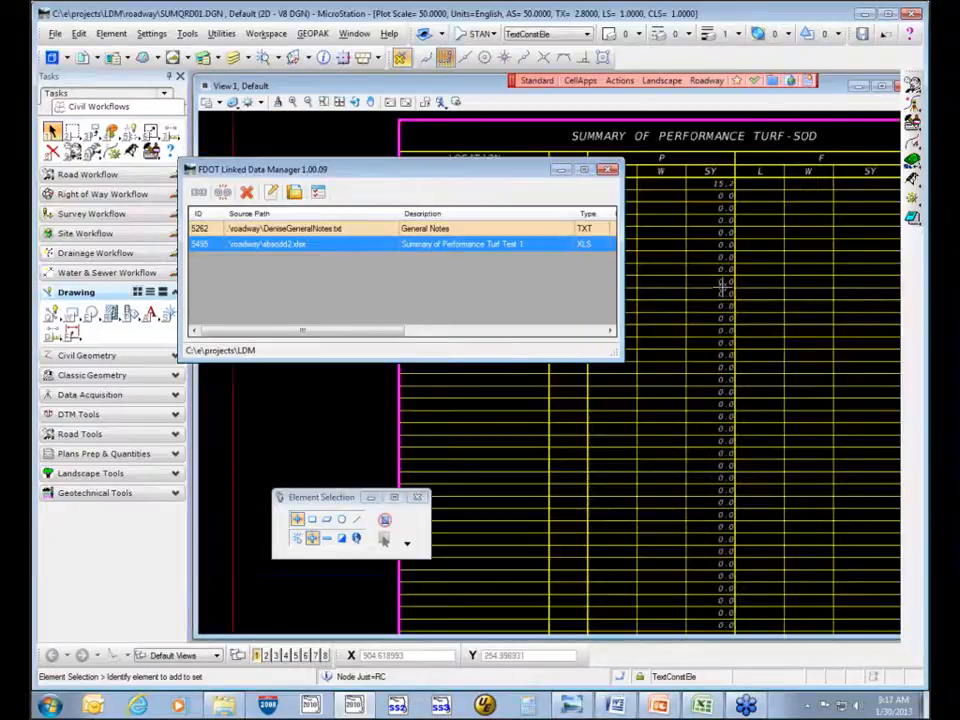
{"action": "left_click_drag", "start_coordinate": [456, 176], "coordinate": [714, 444]}
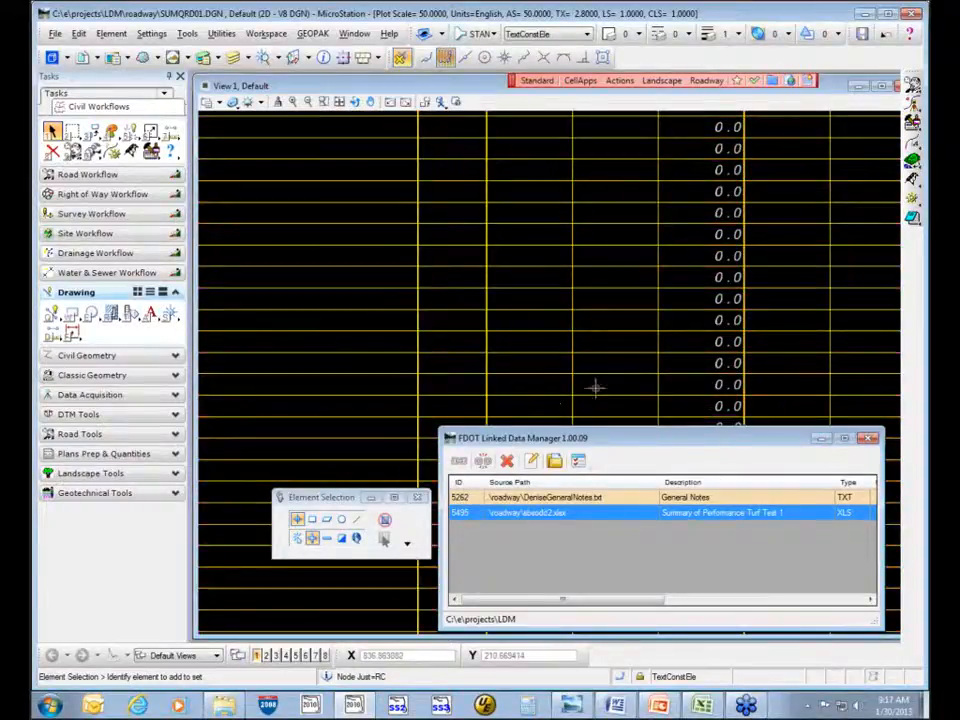
{"action": "middle_click_drag", "start_coordinate": [590, 190], "coordinate": [607, 384]}
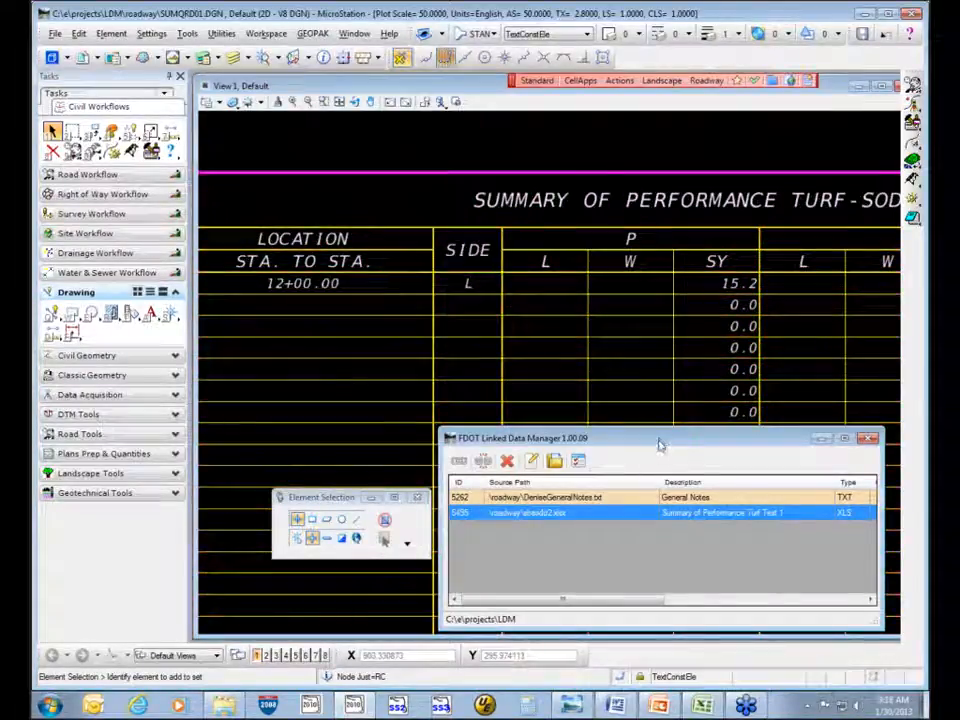
- Delete the performance turf link while keeping its design file data, and erase the unlinked turf table from the drawing
{"action": "left_click_drag", "start_coordinate": [659, 445], "coordinate": [555, 249]}
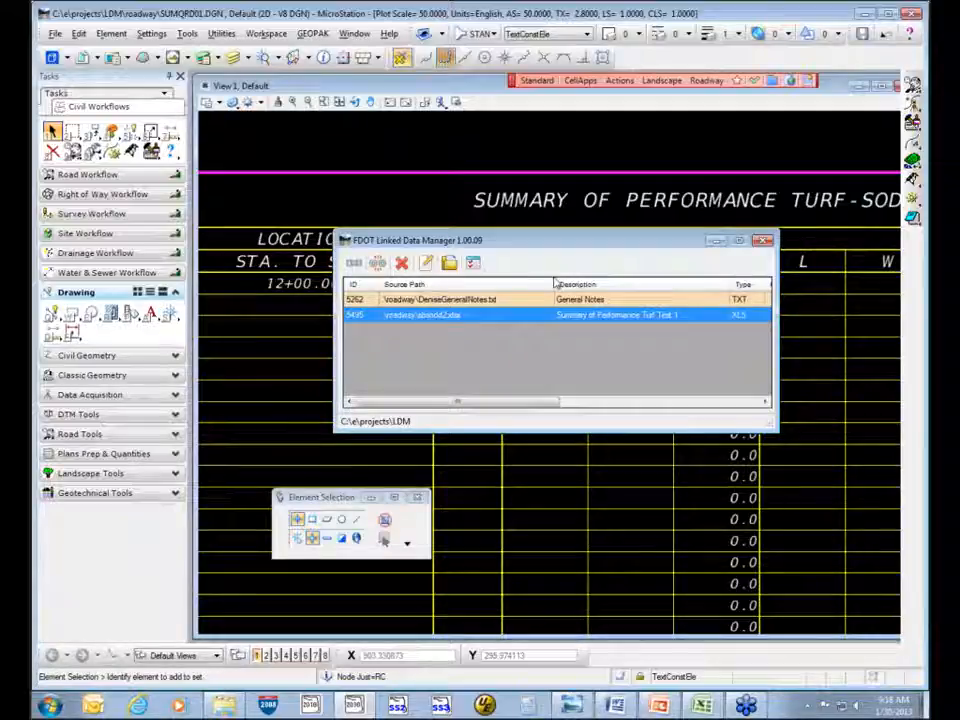
{"action": "left_click_drag", "start_coordinate": [523, 243], "coordinate": [508, 158]}
{"action": "middle_click_drag", "start_coordinate": [491, 390], "coordinate": [786, 459]}
{"action": "middle_click_drag", "start_coordinate": [500, 413], "coordinate": [644, 422]}
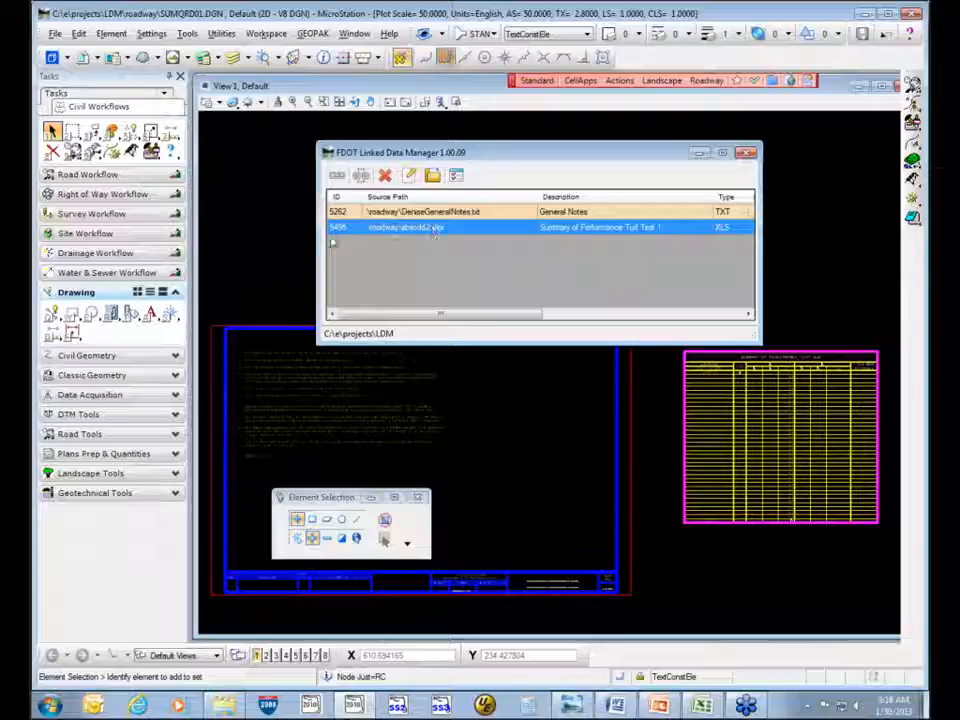
{"action": "left_click", "coordinate": [360, 176]}
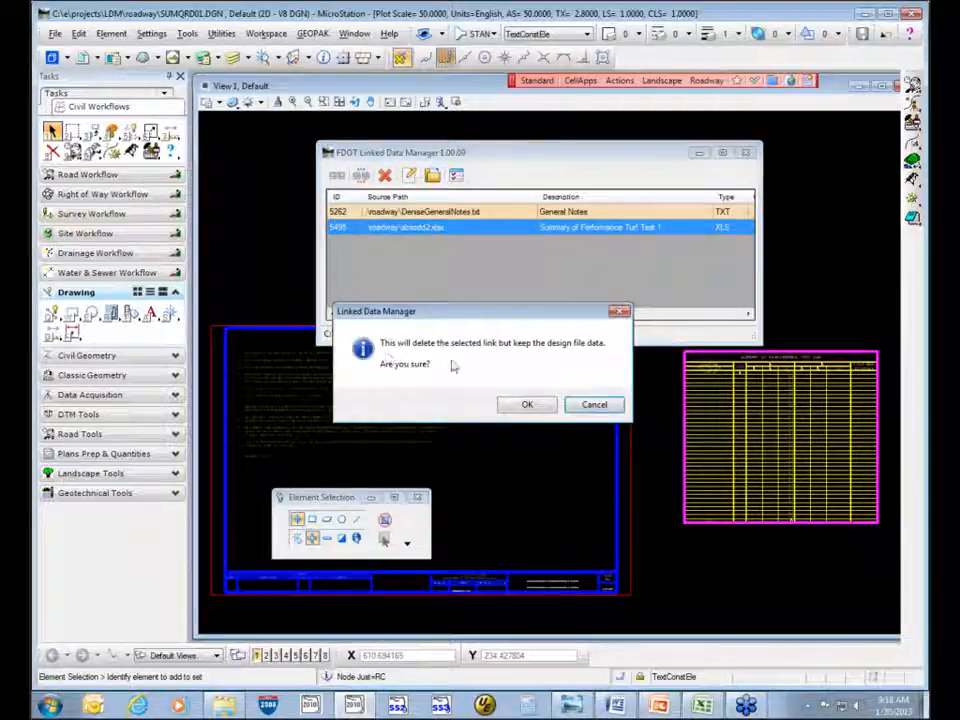
{"action": "left_click", "coordinate": [533, 408]}
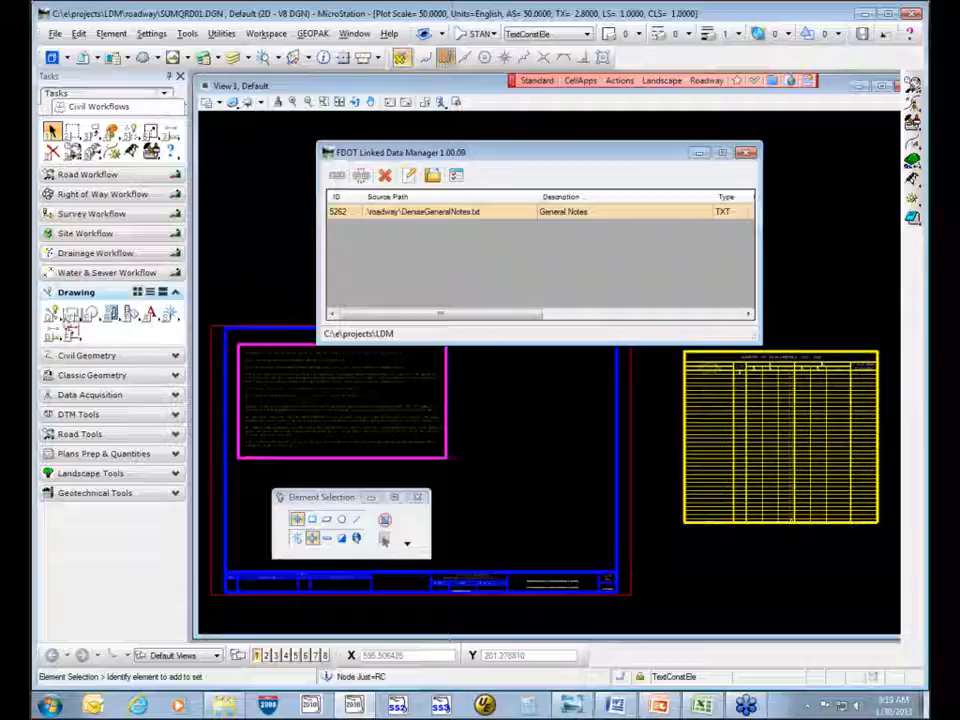
{"action": "left_click", "coordinate": [52, 150]}
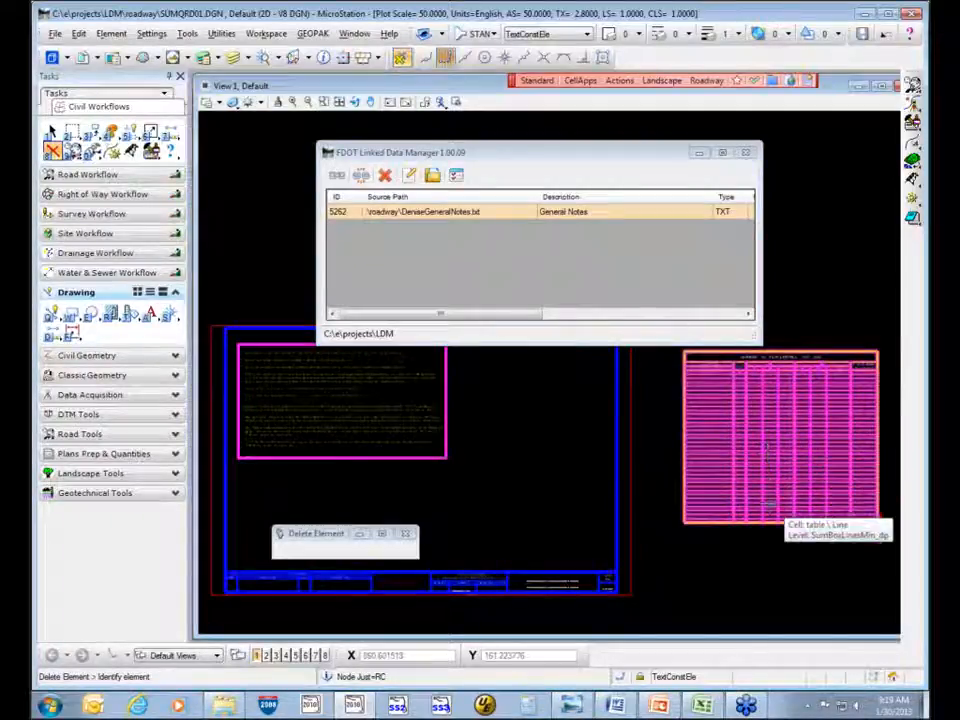
{"action": "left_click", "coordinate": [717, 453]}
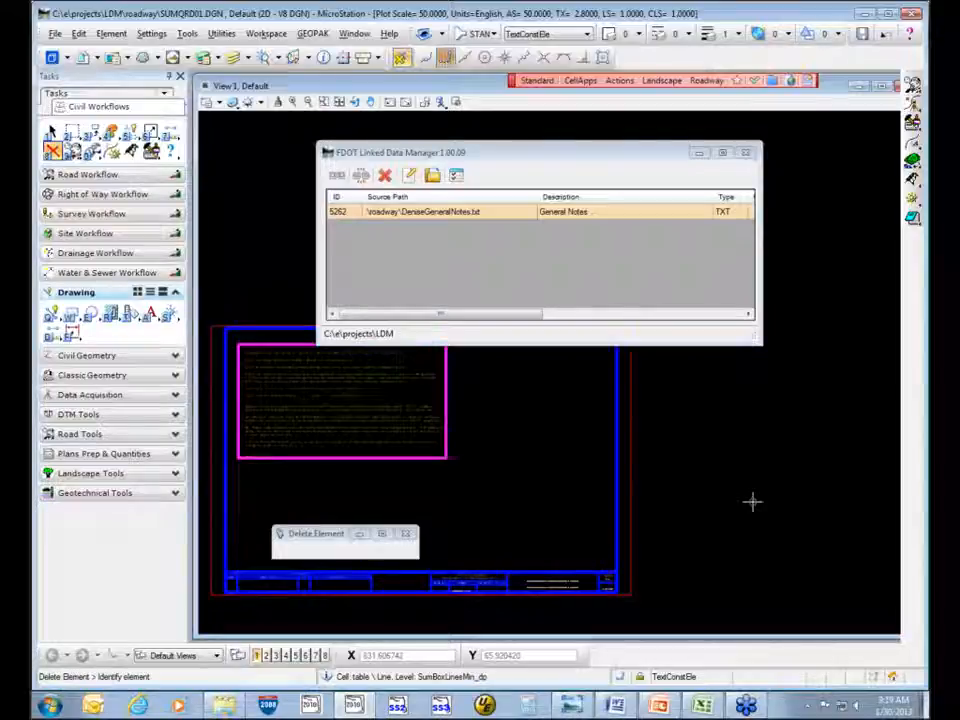
- Start a new link and choose sbmlbx.xlsx from the roadway folder as its source file
{"action": "left_click", "coordinate": [339, 179]}
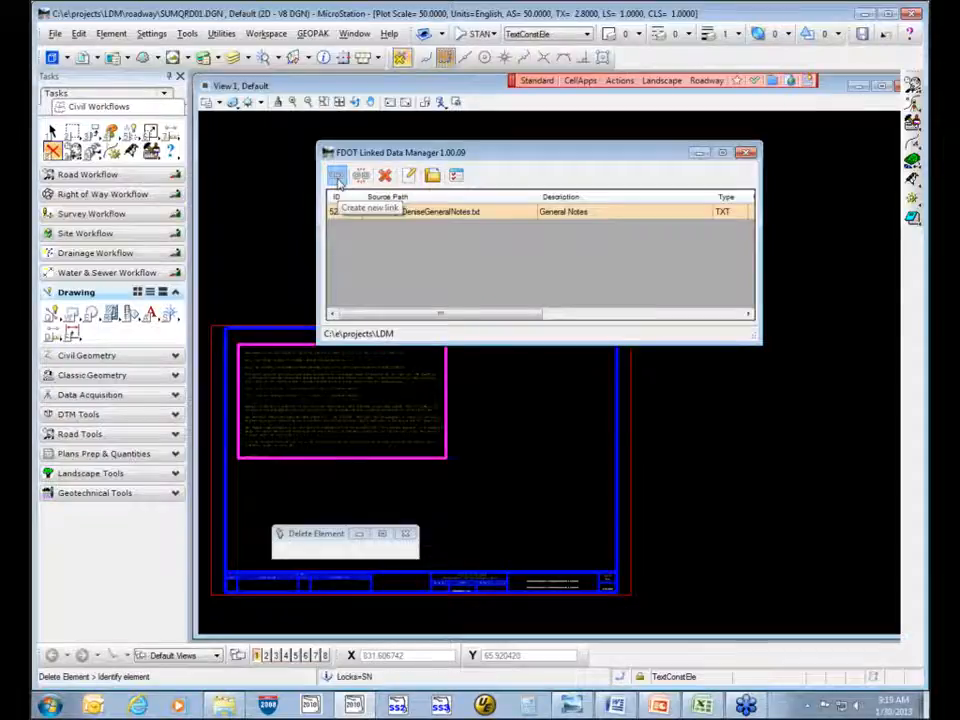
{"action": "left_click", "coordinate": [339, 178]}
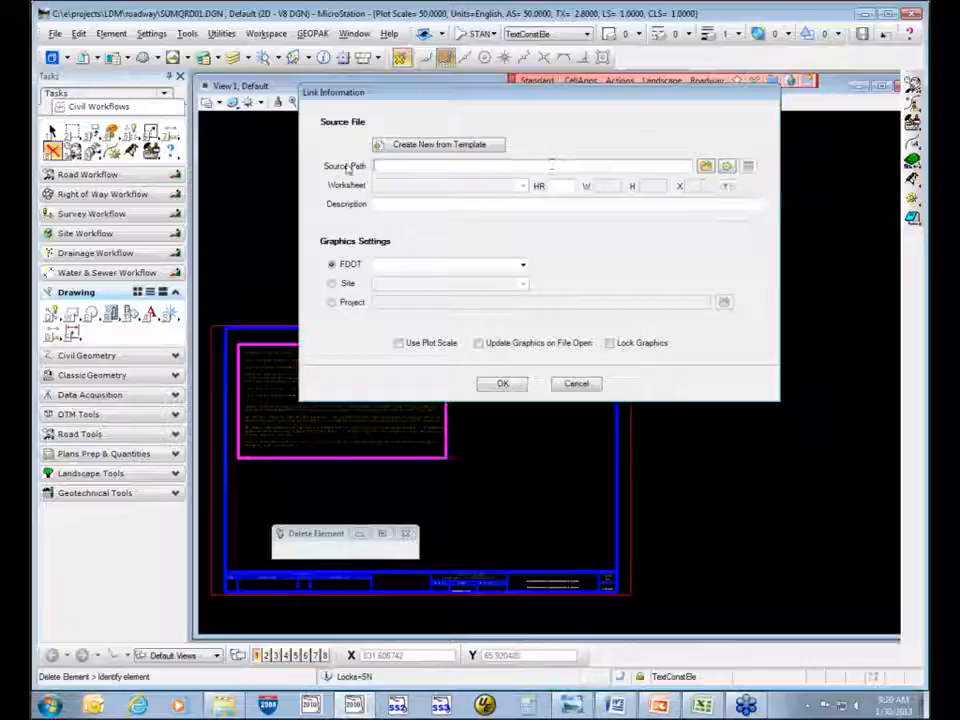
{"action": "left_click", "coordinate": [484, 168]}
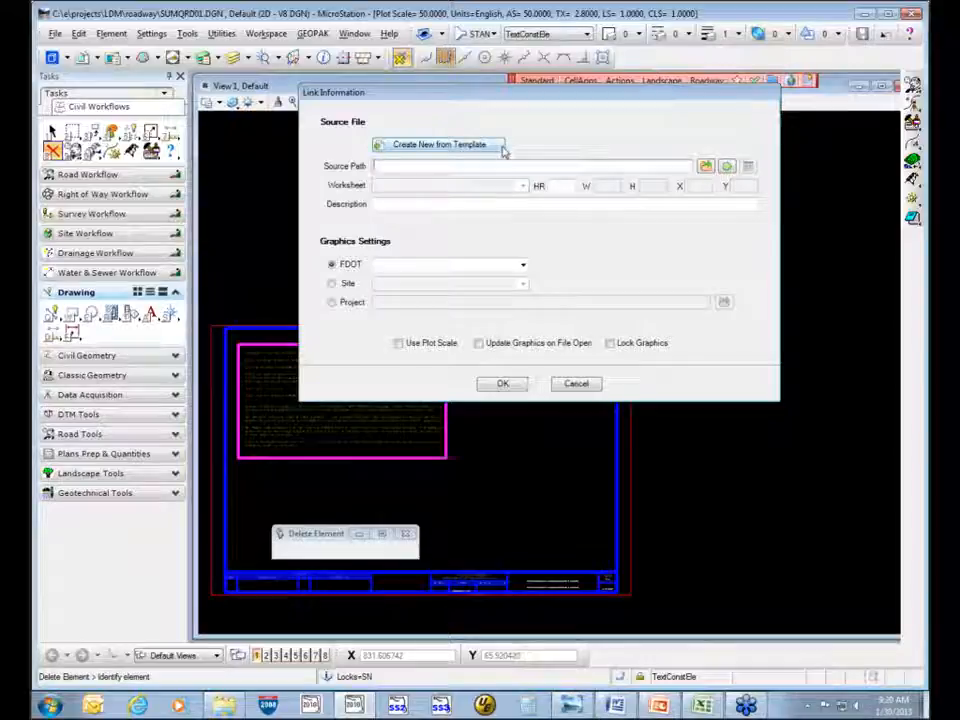
{"action": "left_click", "coordinate": [705, 167]}
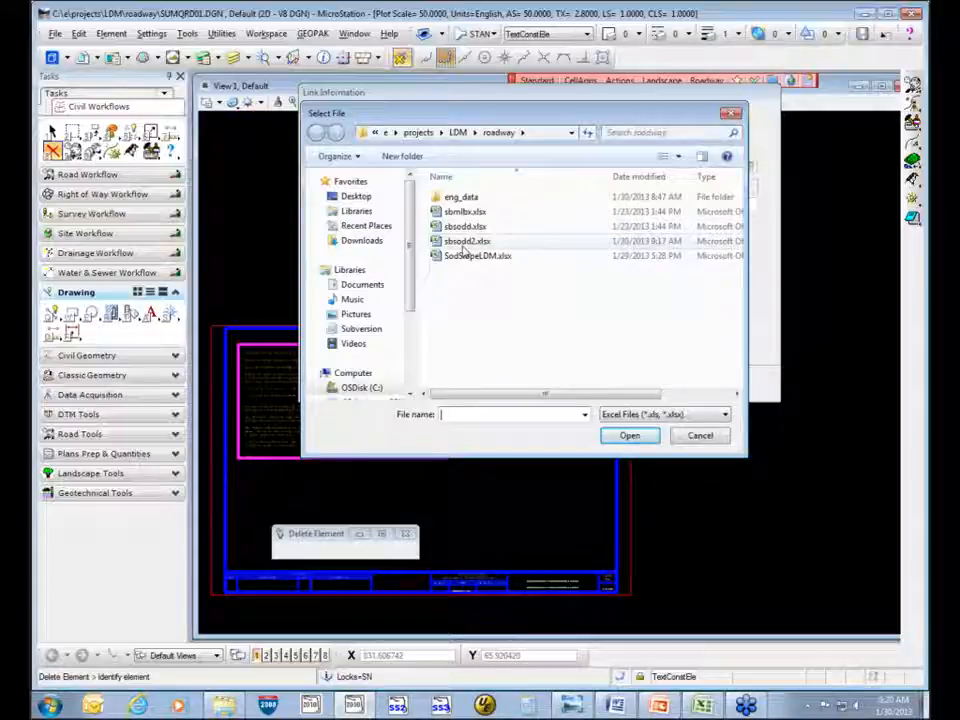
{"action": "left_click", "coordinate": [470, 241]}
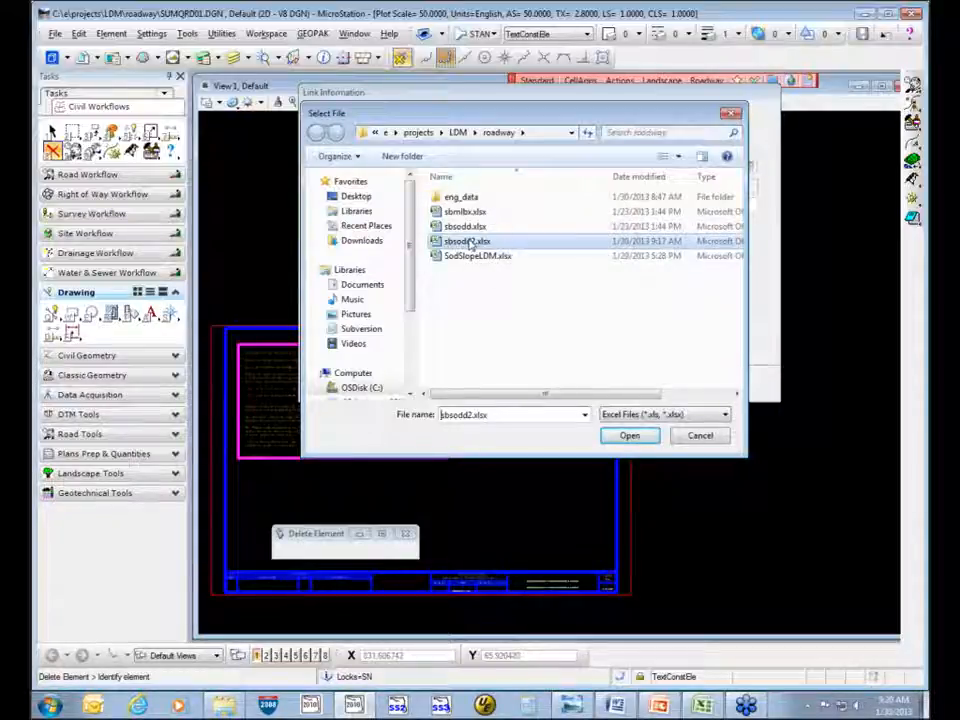
{"action": "left_click", "coordinate": [468, 212]}
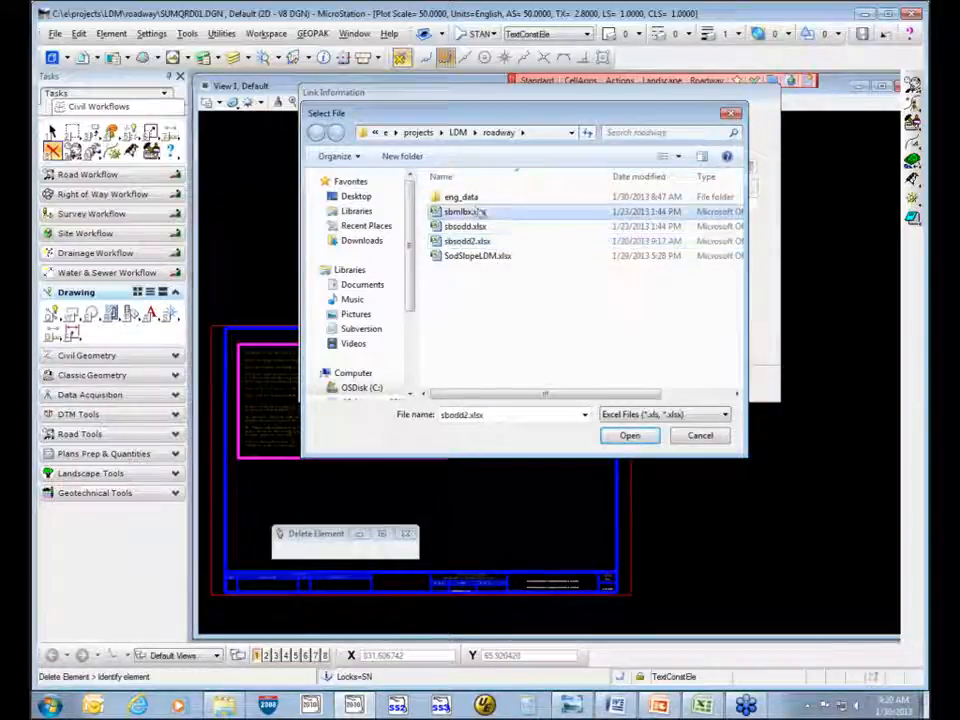
{"action": "left_click", "coordinate": [631, 443]}
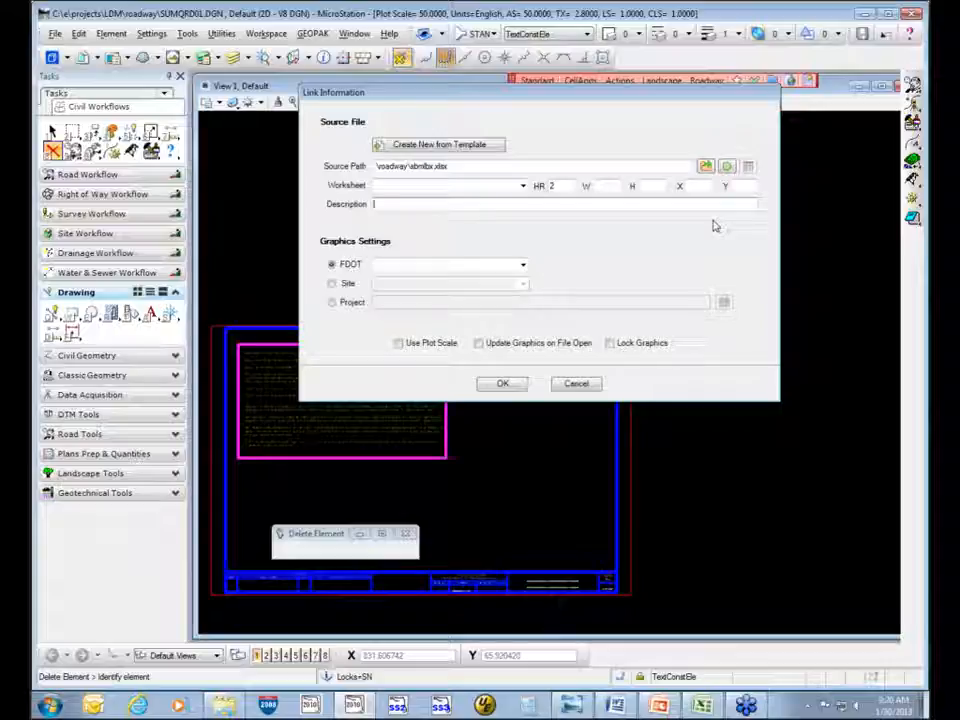
- Describe the new link as Summary of Mailboxes and set its worksheet to Sheet1 with an HR value of 2
{"action": "type", "text": "Summary of Mai"}
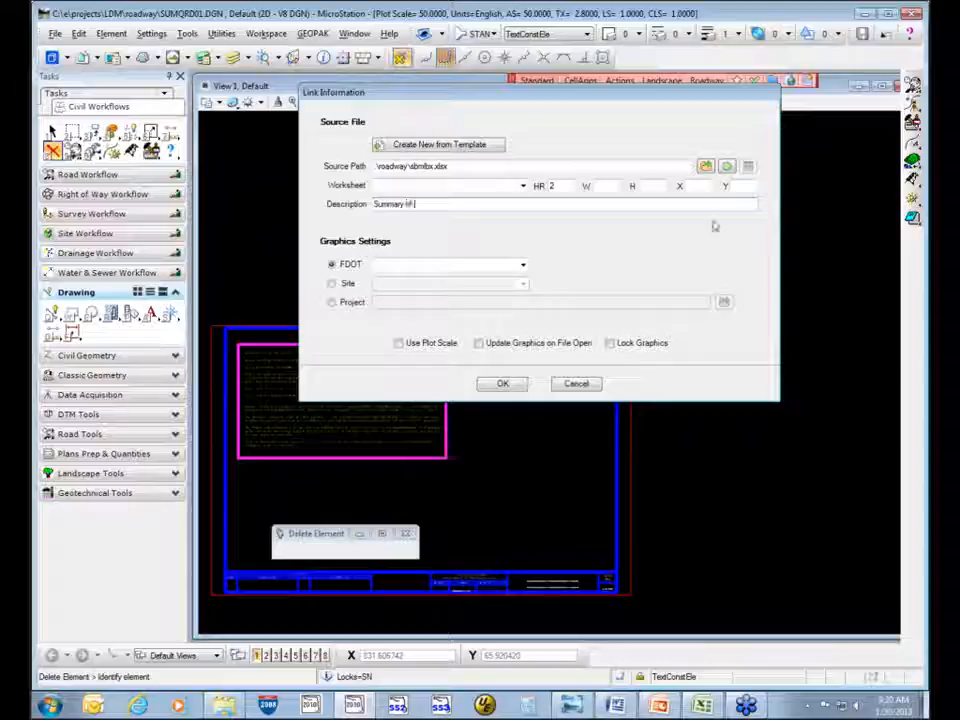
{"action": "type", "text": "lboxes"}
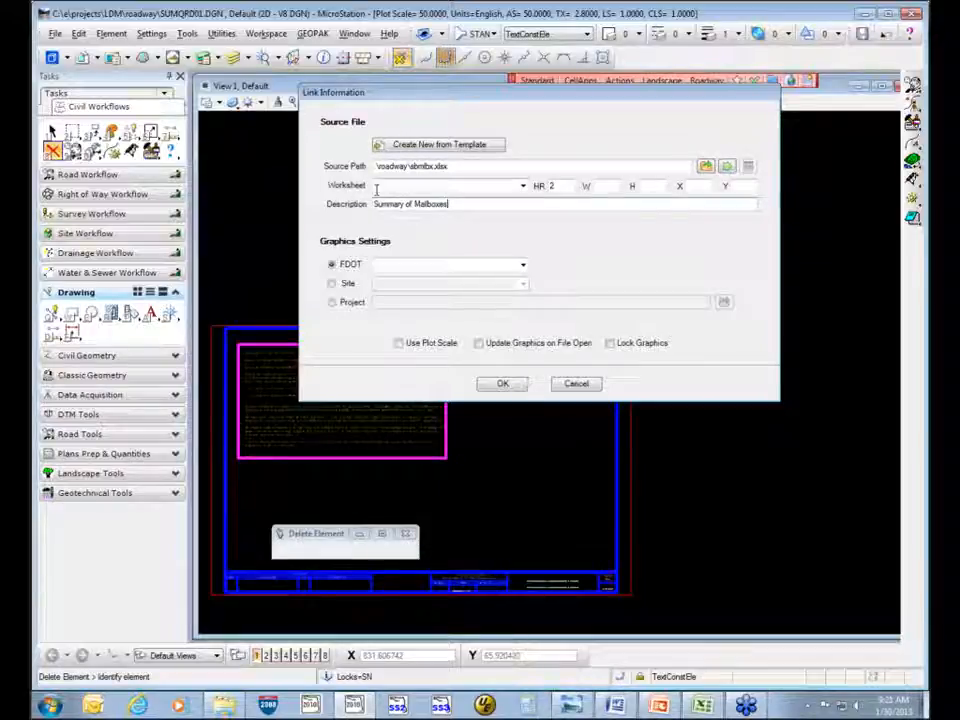
{"action": "left_click", "coordinate": [522, 186]}
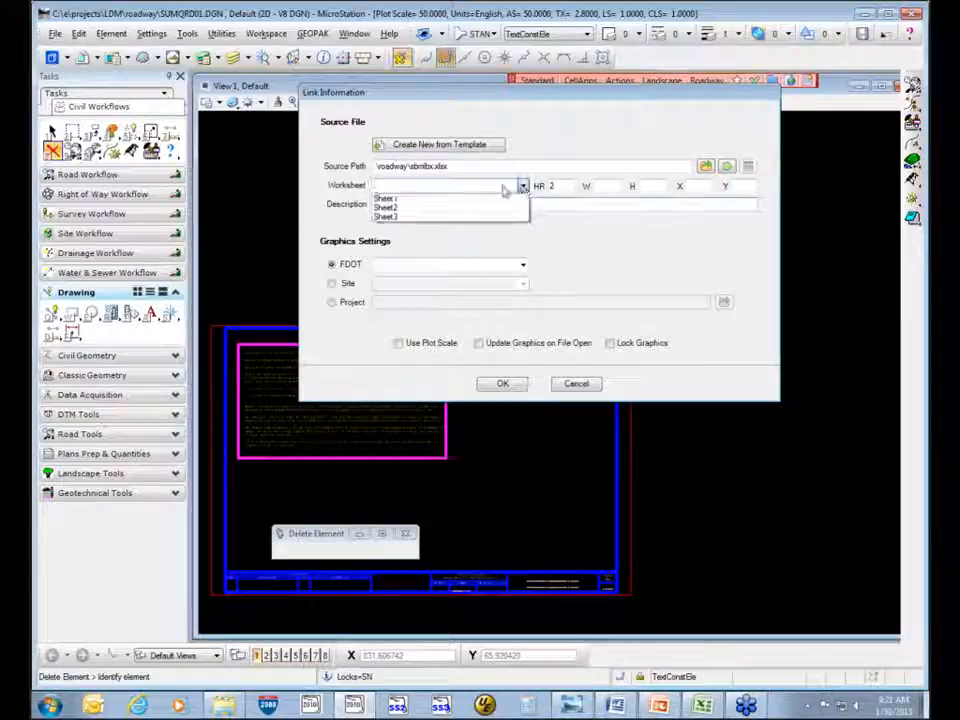
{"action": "left_click", "coordinate": [428, 200]}
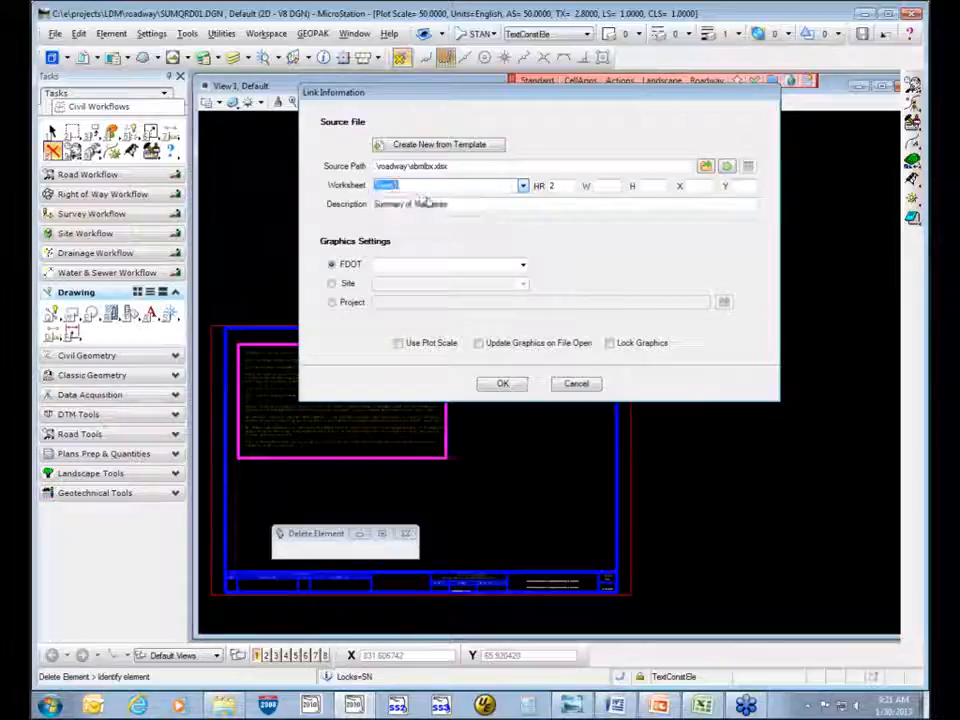
{"action": "left_click", "coordinate": [559, 185]}
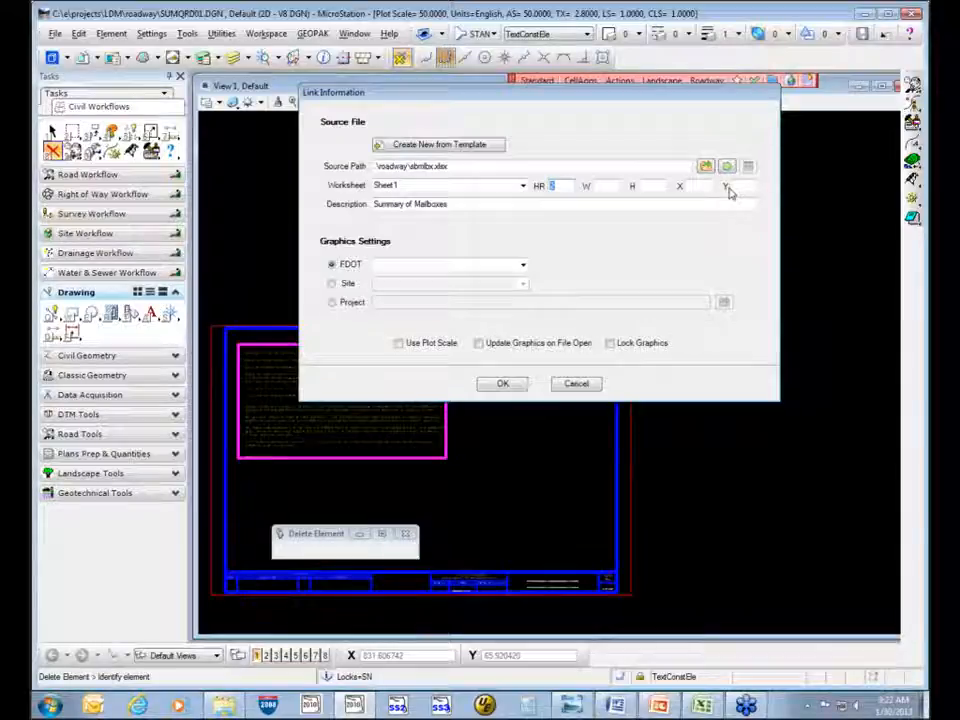
{"action": "type", "text": "2"}
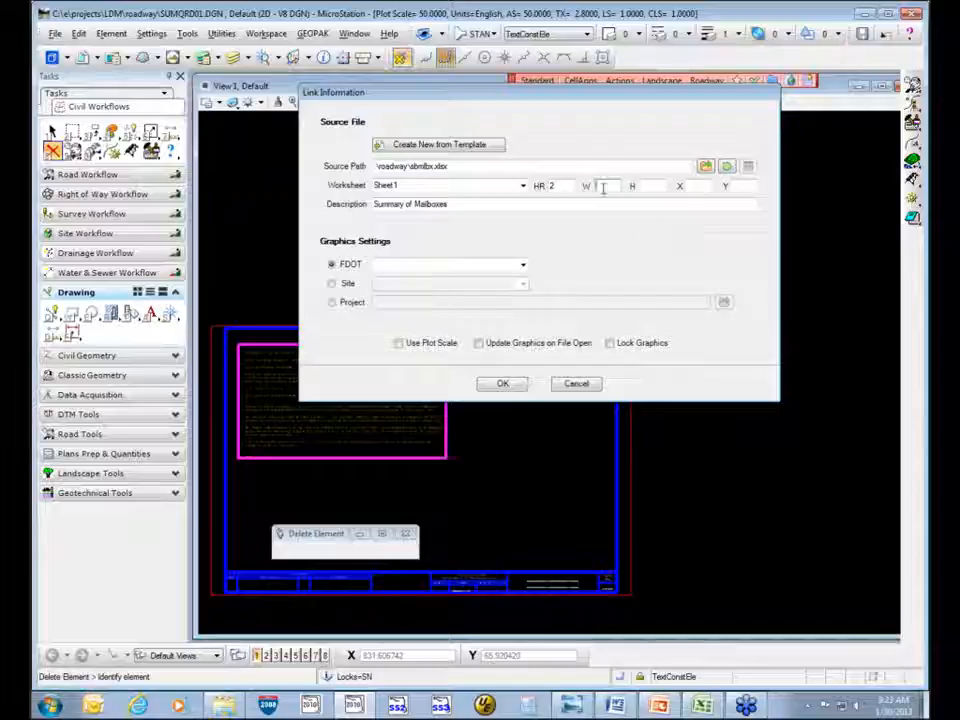
{"action": "left_click", "coordinate": [651, 186]}
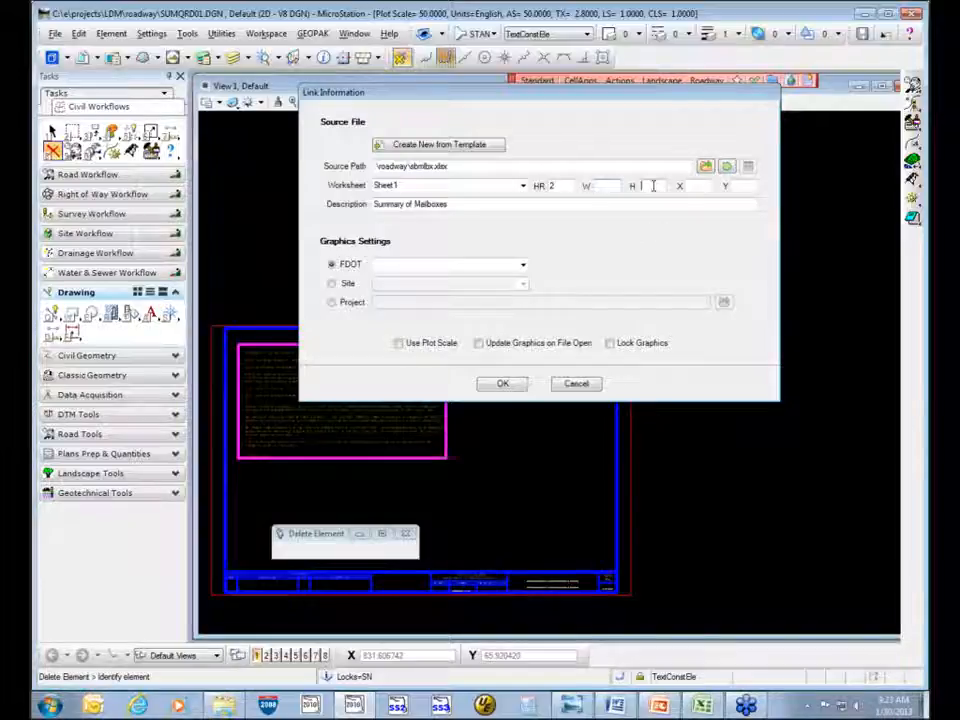
{"action": "left_click", "coordinate": [598, 186]}
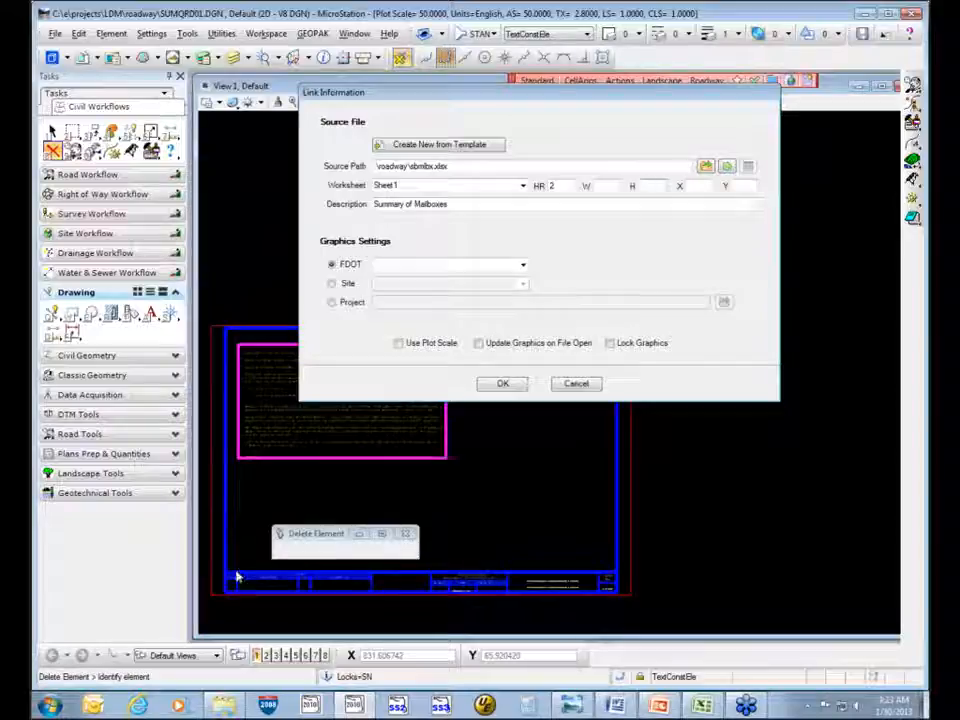
{"action": "left_click", "coordinate": [650, 185]}
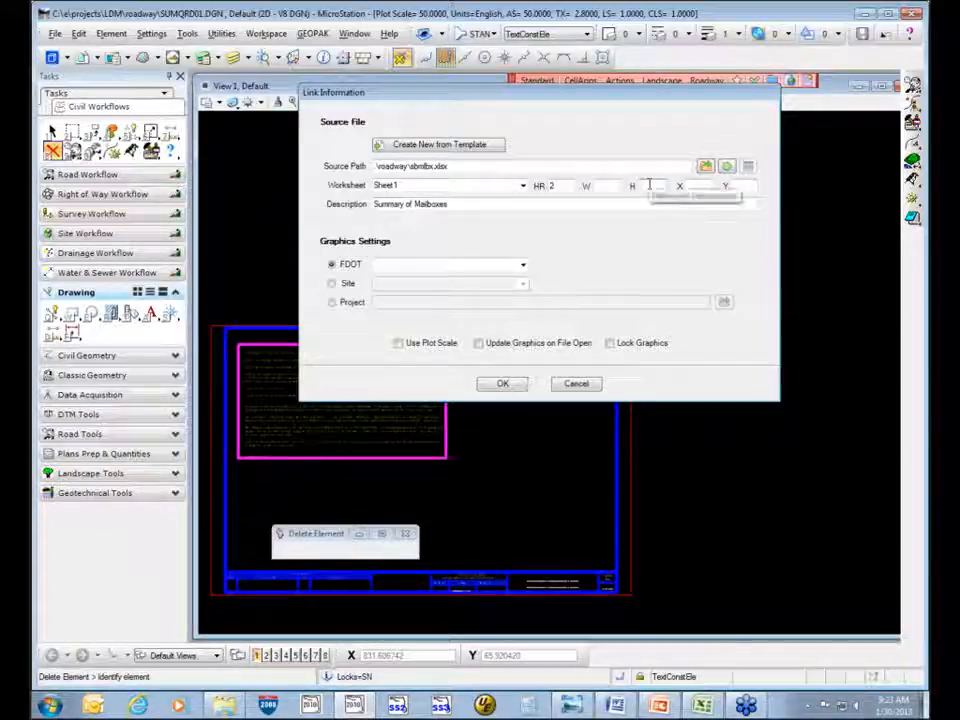
{"action": "left_click", "coordinate": [740, 186]}
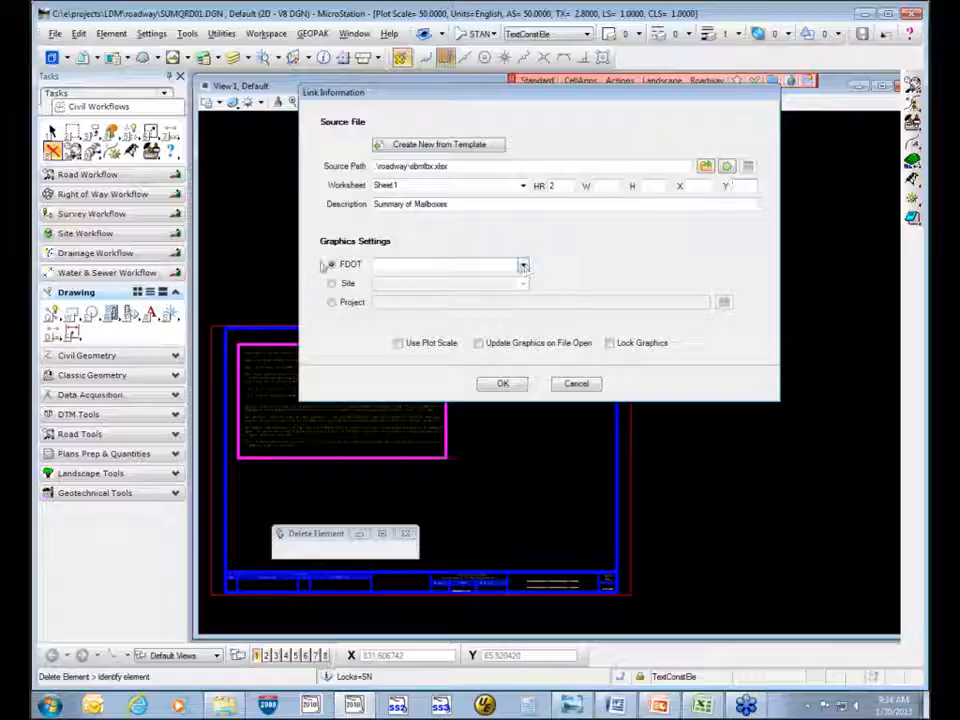
- Apply the FDOT Standard graphics settings and place the mailbox table beside the general notes on the sheet
{"action": "left_click", "coordinate": [522, 265]}
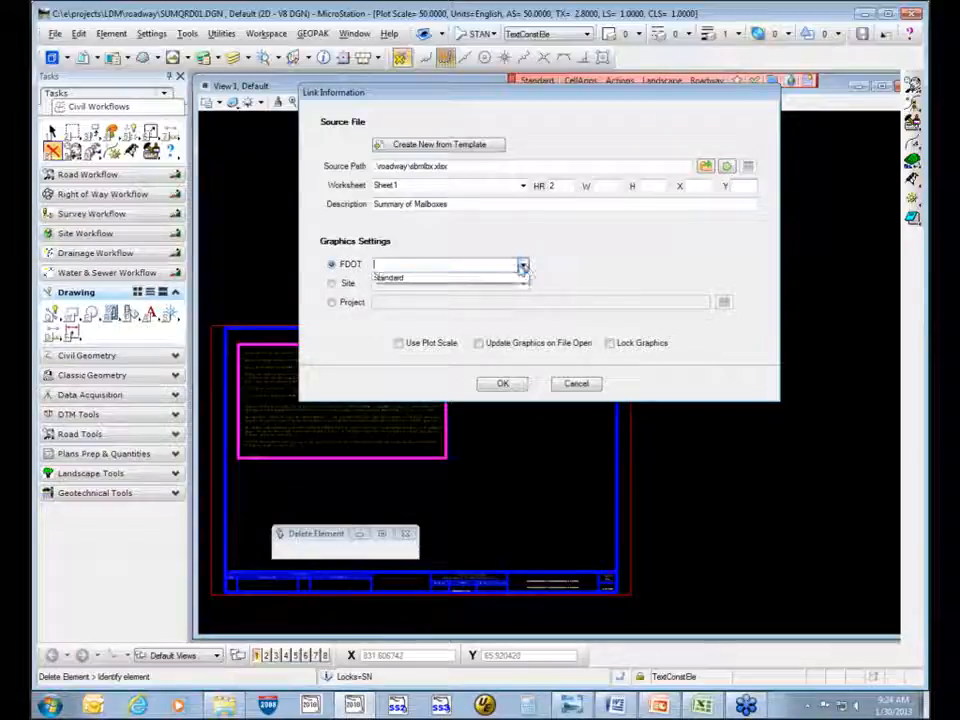
{"action": "left_click", "coordinate": [403, 280]}
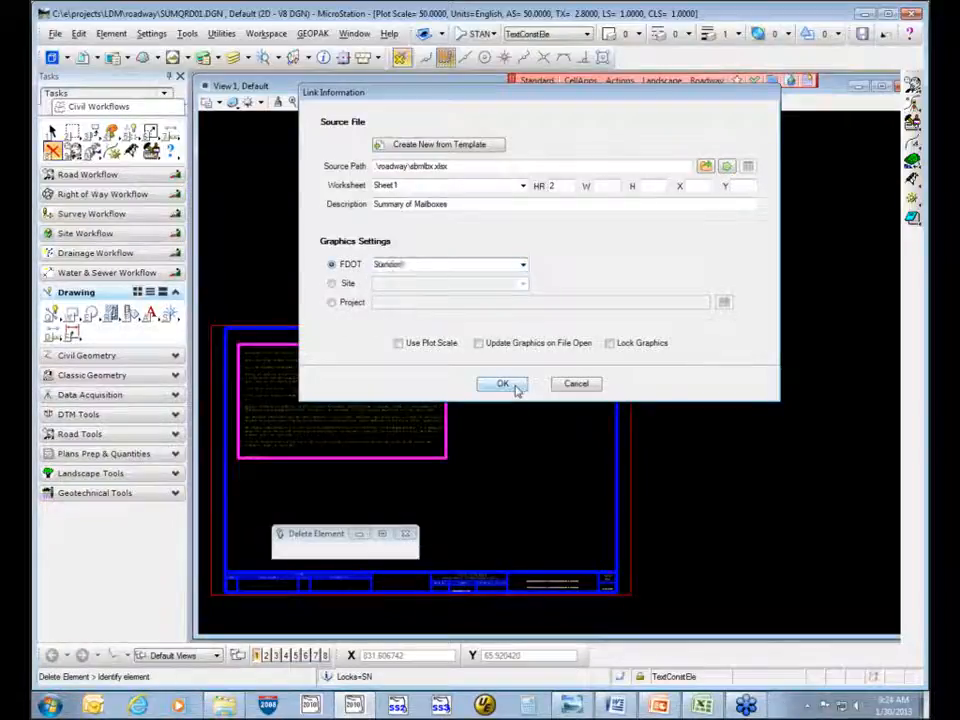
{"action": "left_click", "coordinate": [510, 385]}
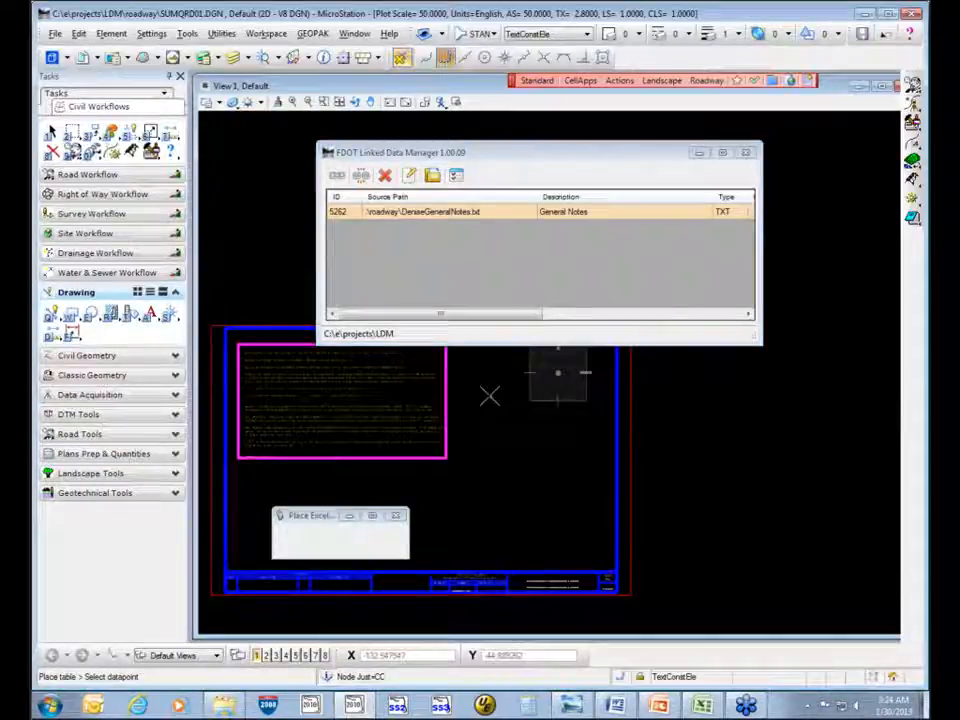
{"action": "left_click", "coordinate": [473, 378]}
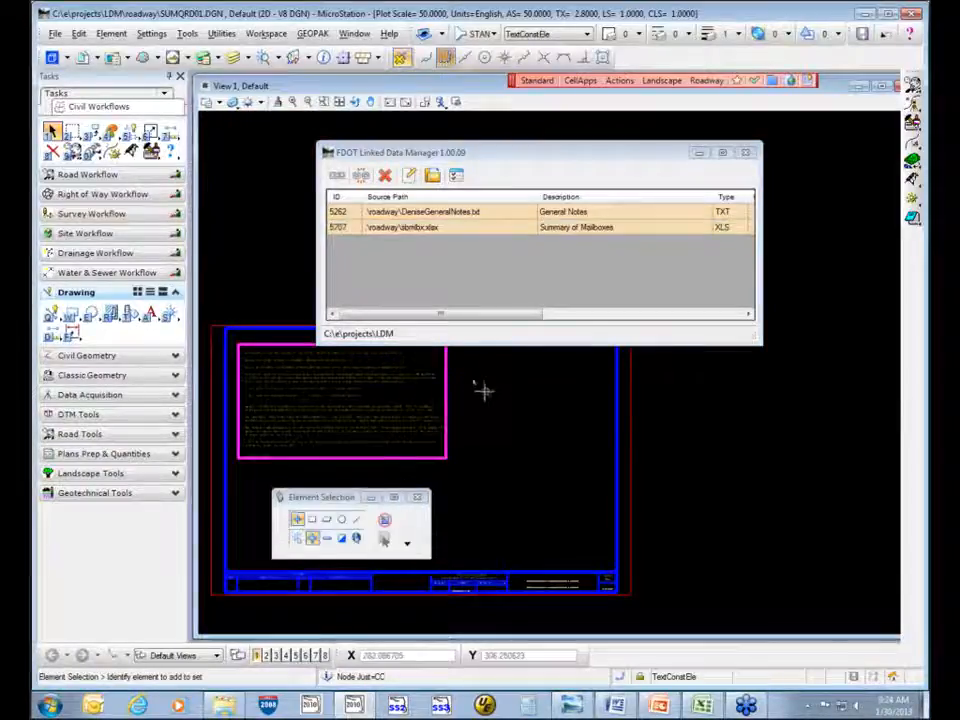
{"action": "scroll", "coordinate": [474, 381], "scroll_direction": "up", "scroll_amount": 3}
{"action": "scroll", "coordinate": [474, 381], "scroll_direction": "up", "scroll_amount": 3}
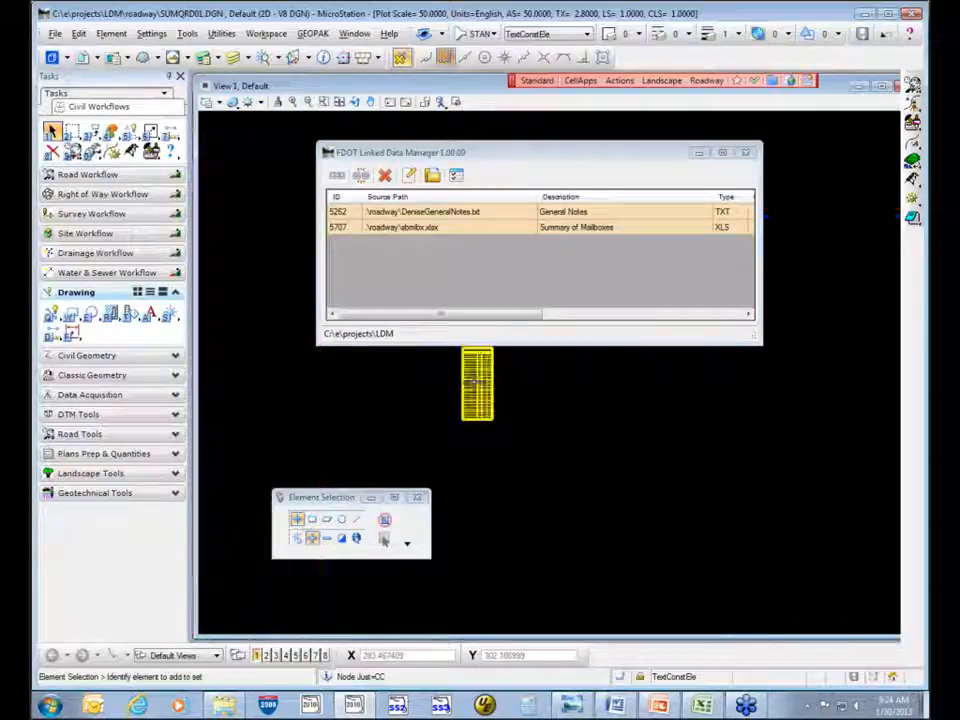
{"action": "scroll", "coordinate": [474, 381], "scroll_direction": "down", "scroll_amount": 3}
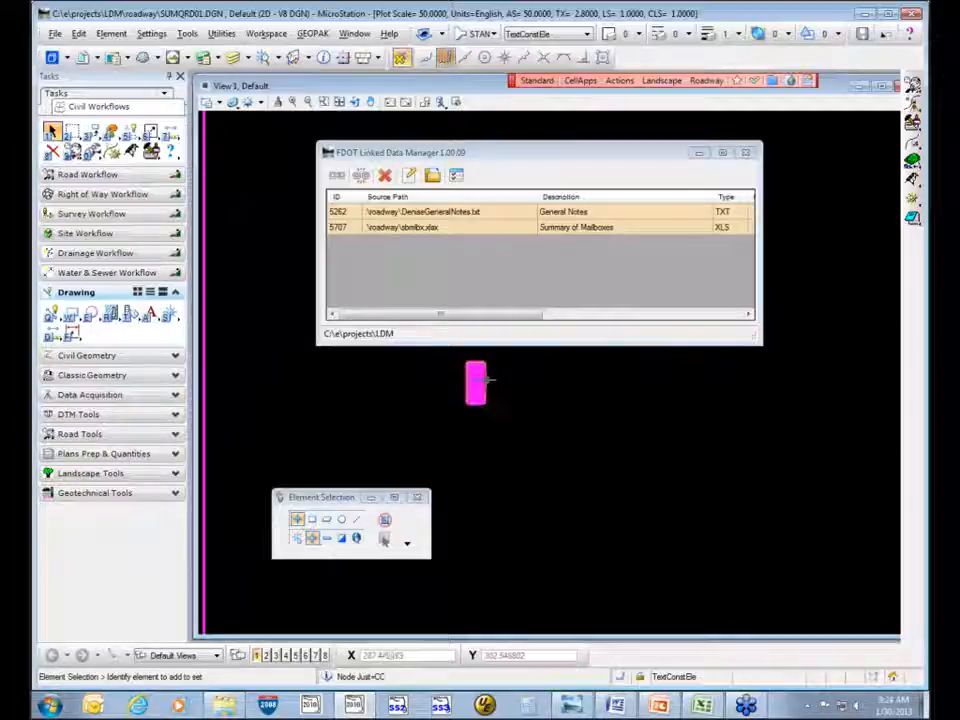
- Turn on Use Plot Scale and Update Graphics on File Open in the properties of the Summary of Mailboxes link
{"action": "left_click", "coordinate": [428, 228]}
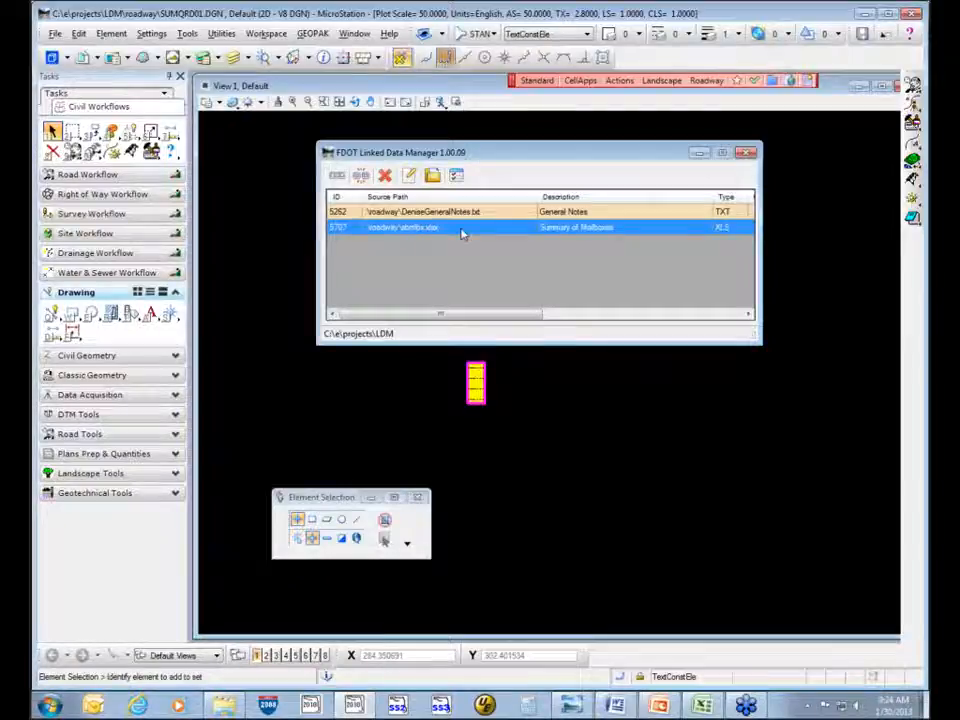
{"action": "right_click", "coordinate": [461, 229]}
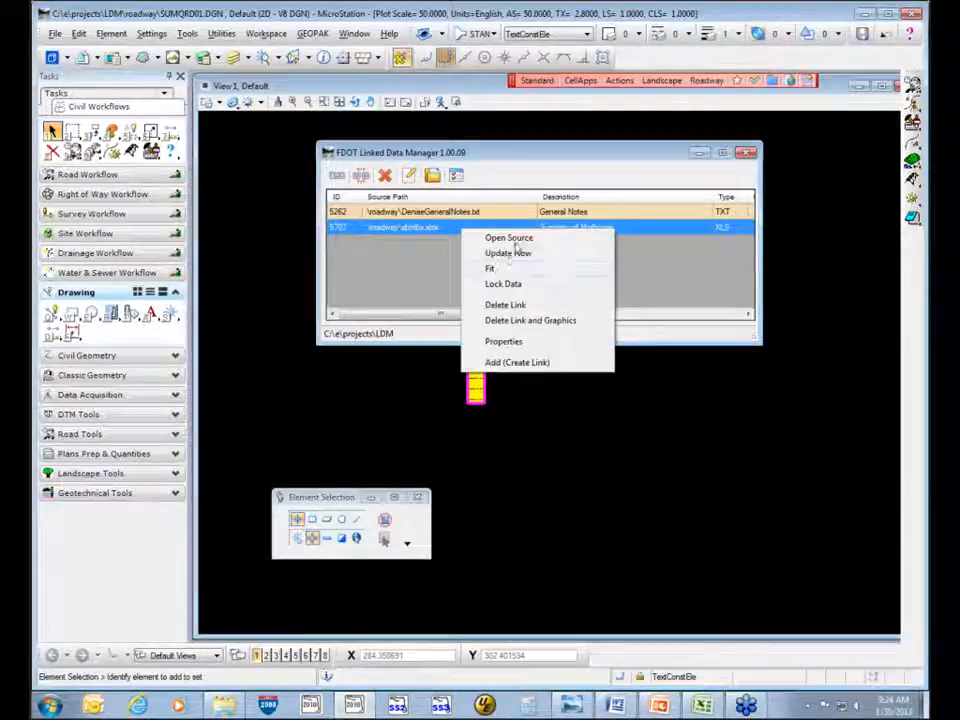
{"action": "left_click", "coordinate": [528, 343]}
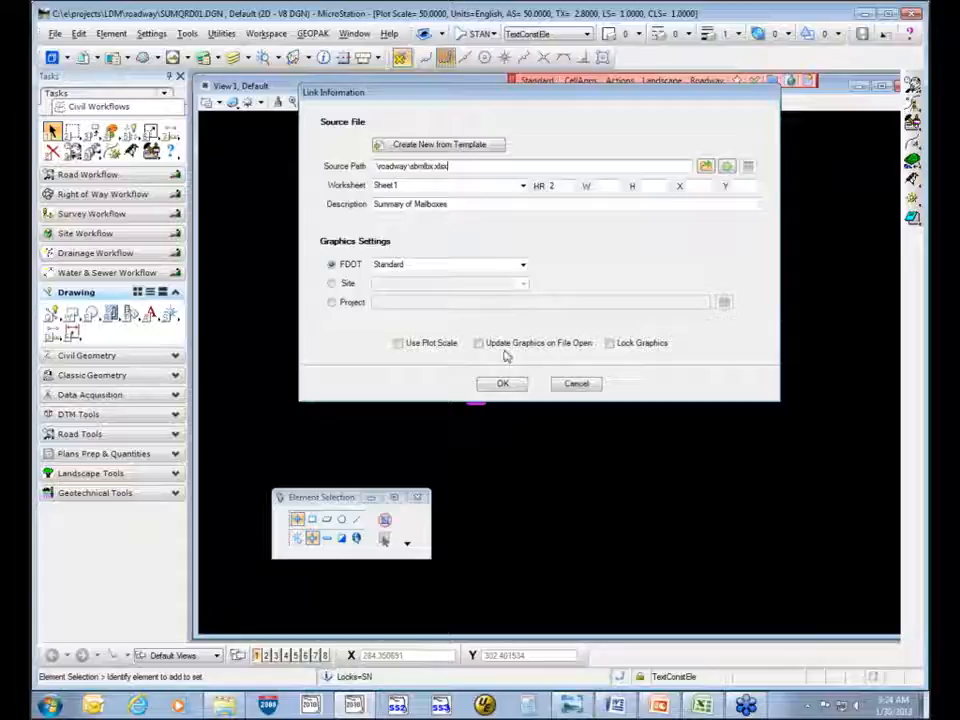
{"action": "left_click", "coordinate": [399, 344]}
{"action": "left_click", "coordinate": [479, 344]}
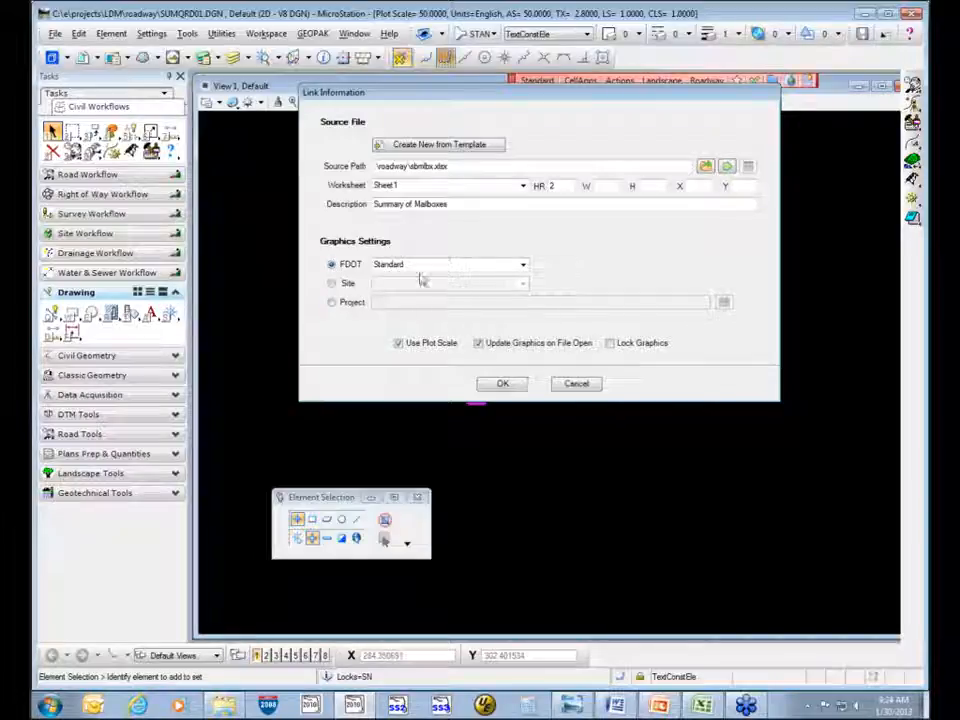
{"action": "left_click", "coordinate": [496, 383]}
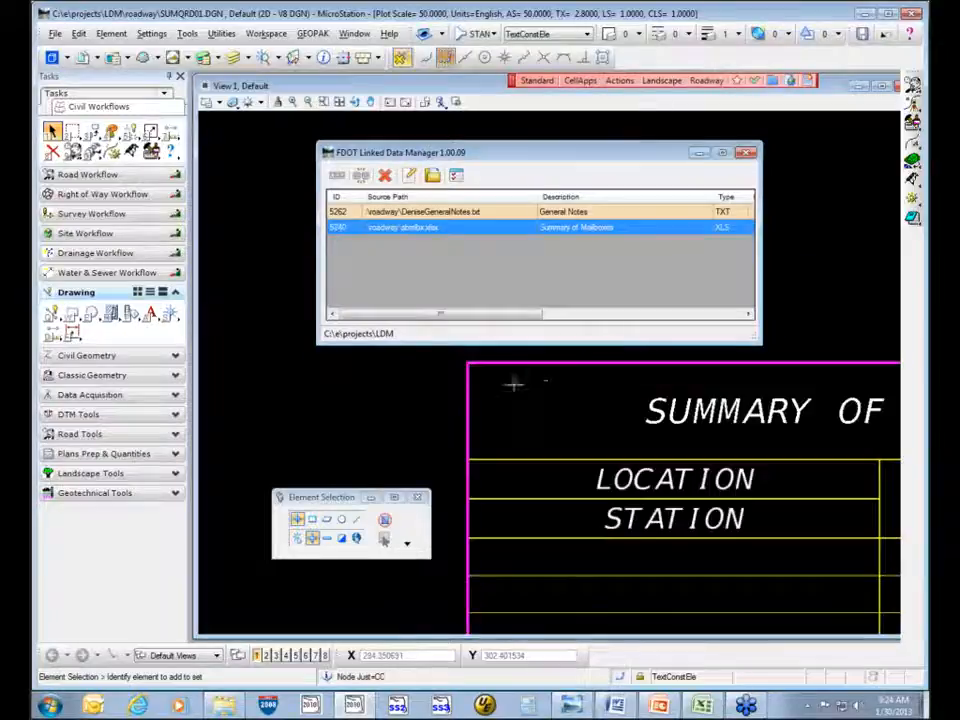
{"action": "scroll", "coordinate": [540, 378], "scroll_direction": "down", "scroll_amount": 5}
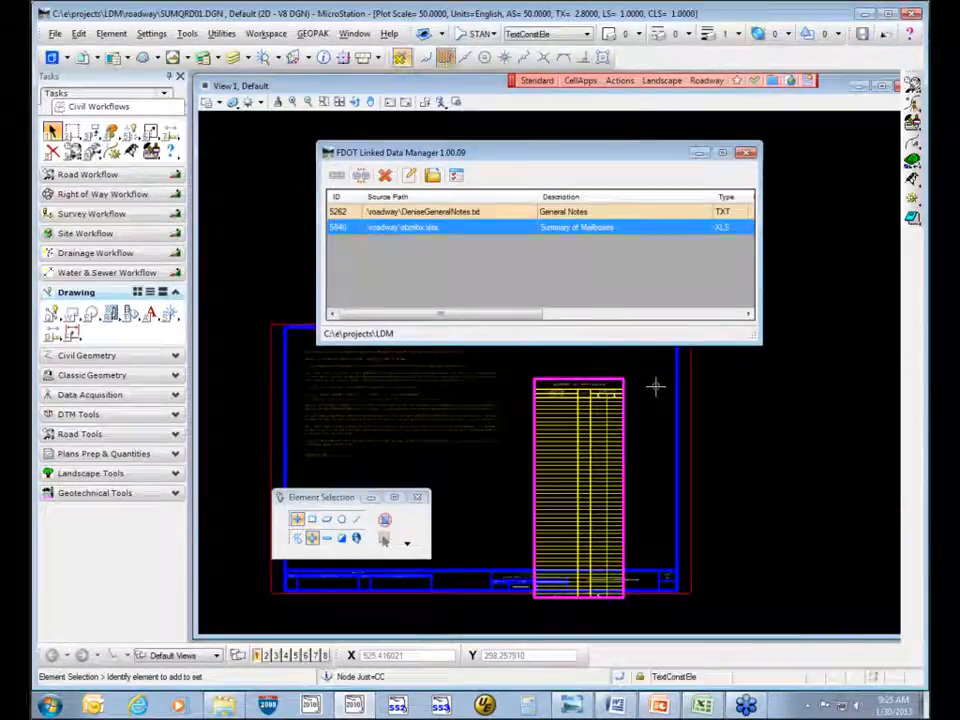
- Move the mailbox table up into the sheet's upper-right corner, fully inside the border
{"action": "left_click_drag", "start_coordinate": [500, 154], "coordinate": [489, 72]}
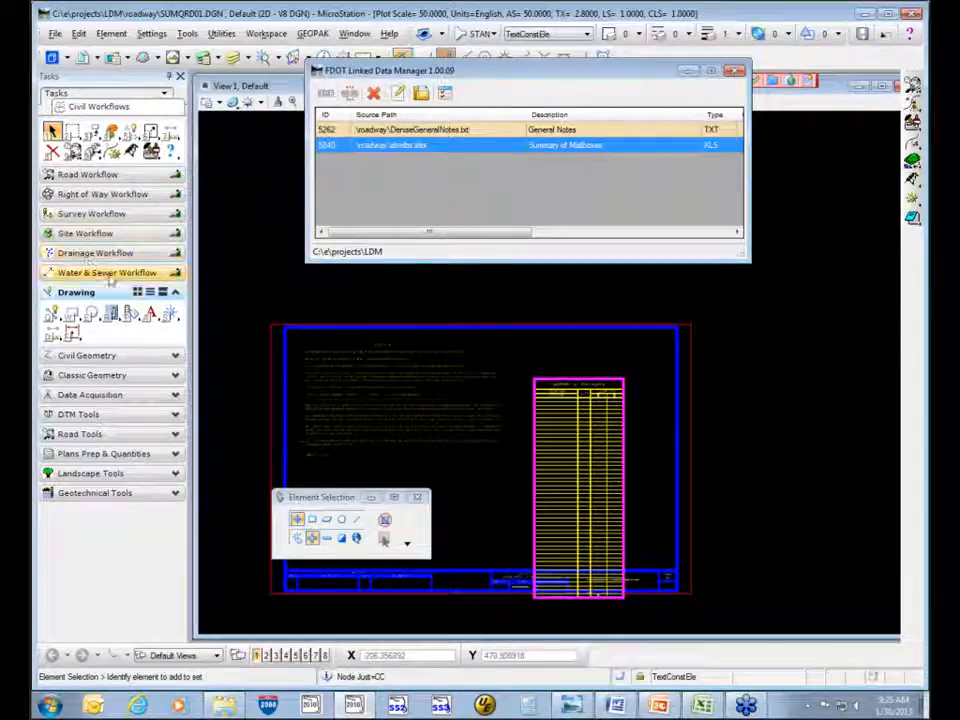
{"action": "left_click", "coordinate": [93, 133]}
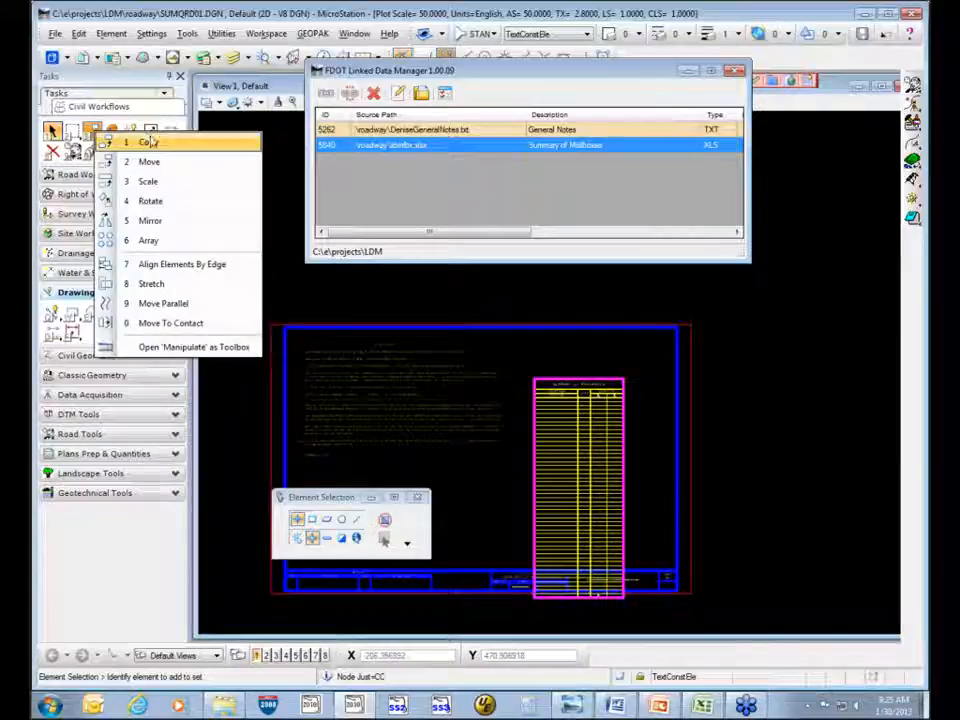
{"action": "left_click", "coordinate": [150, 162]}
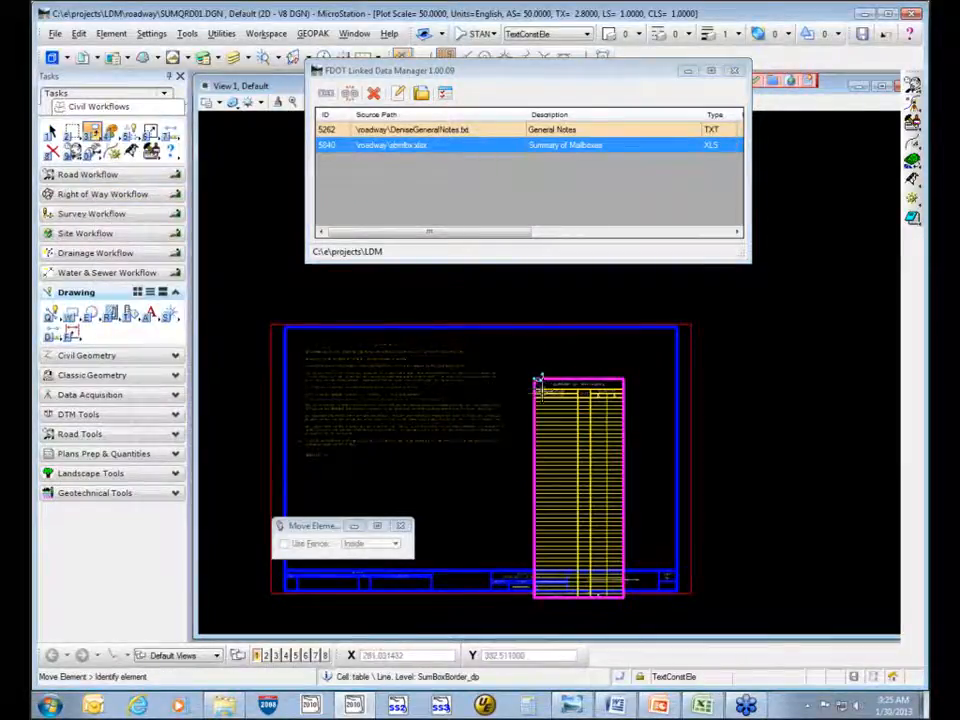
{"action": "left_click", "coordinate": [537, 370]}
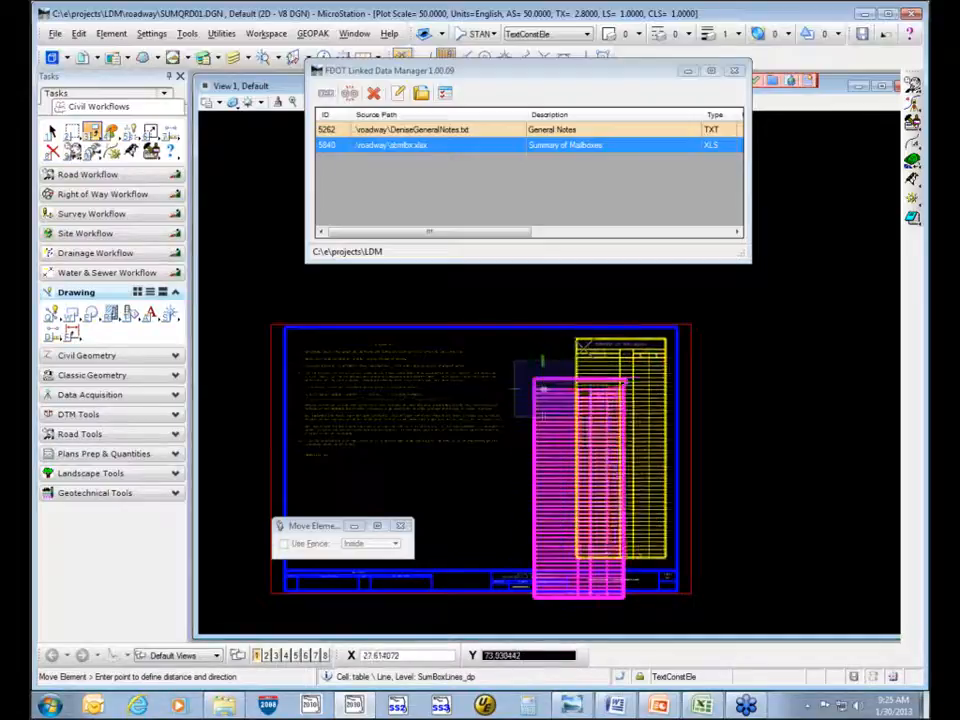
{"action": "left_click", "coordinate": [542, 362]}
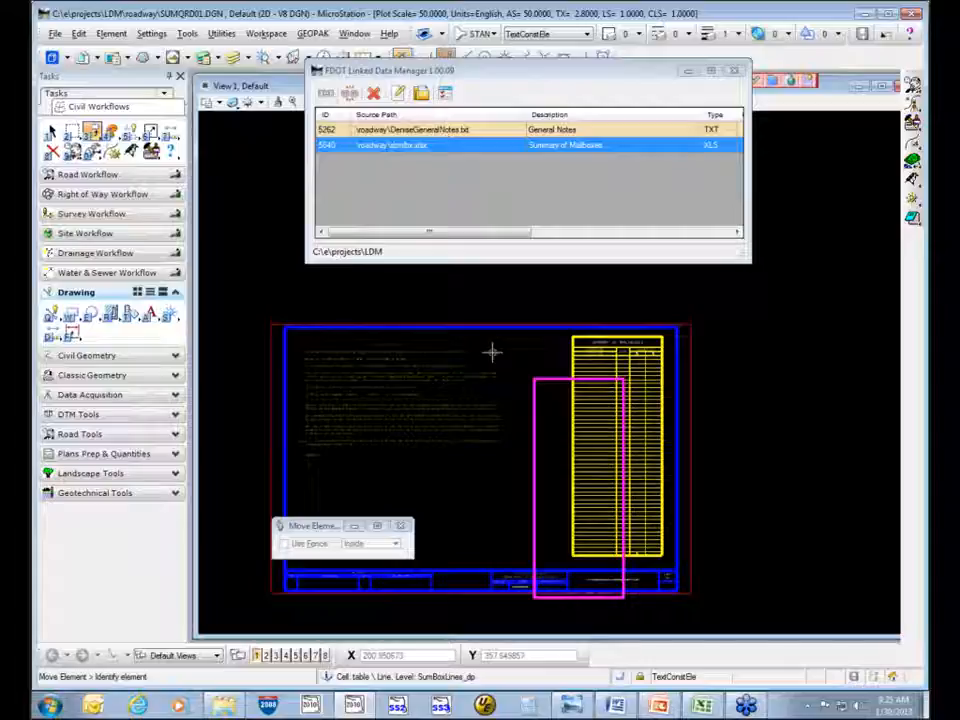
- Examine the highlighted graphics of the General Notes and Summary of Mailboxes links and the actions available for the mailbox link
{"action": "right_click", "coordinate": [462, 148]}
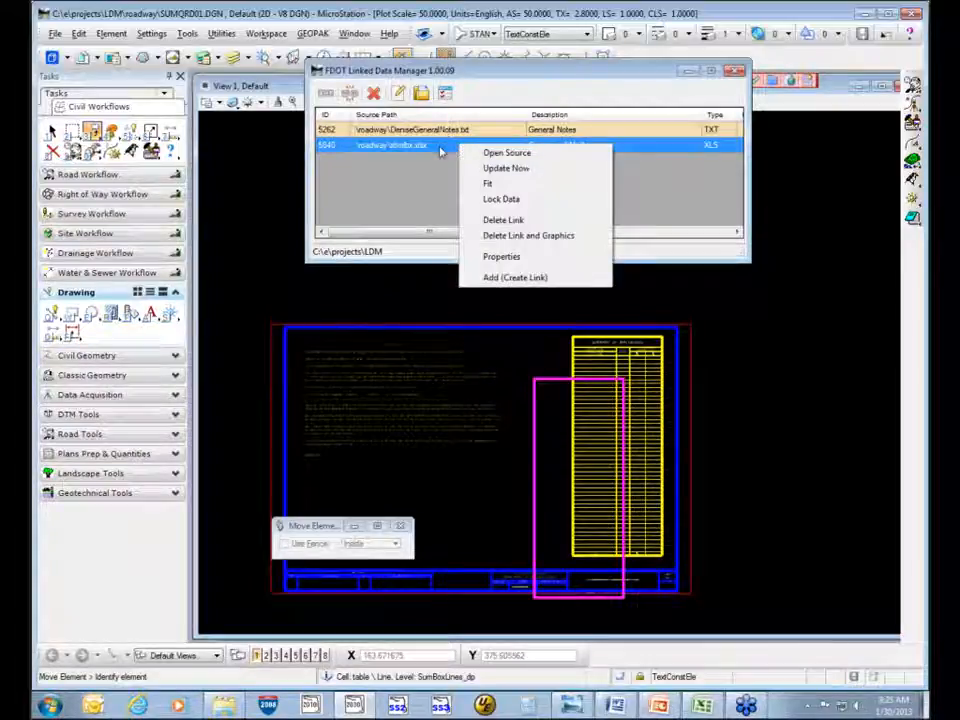
{"action": "left_click", "coordinate": [443, 131]}
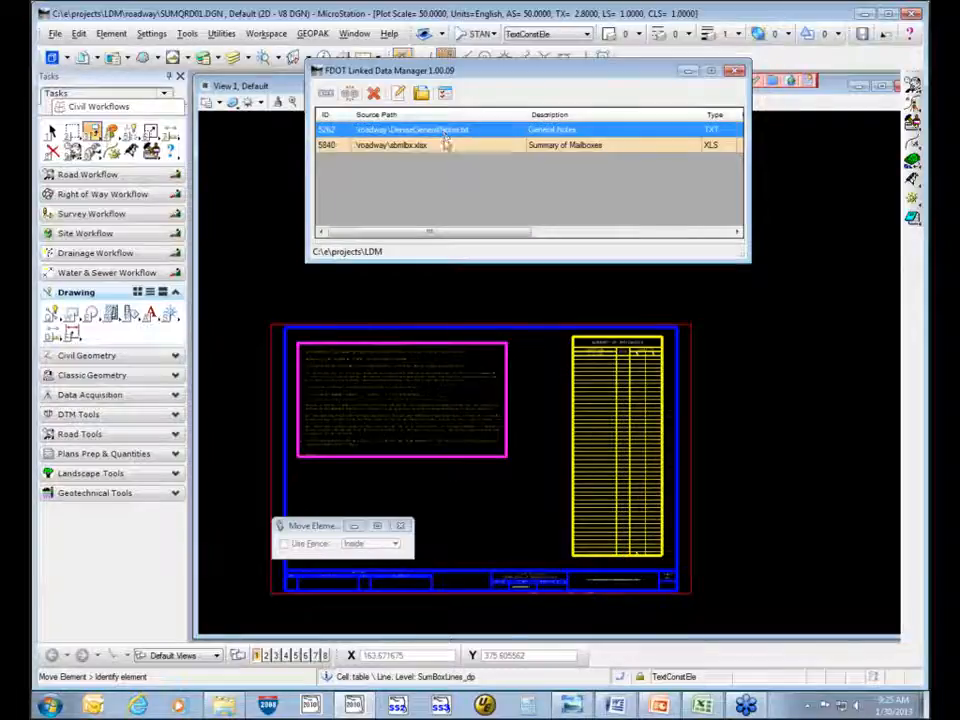
{"action": "left_click", "coordinate": [446, 148]}
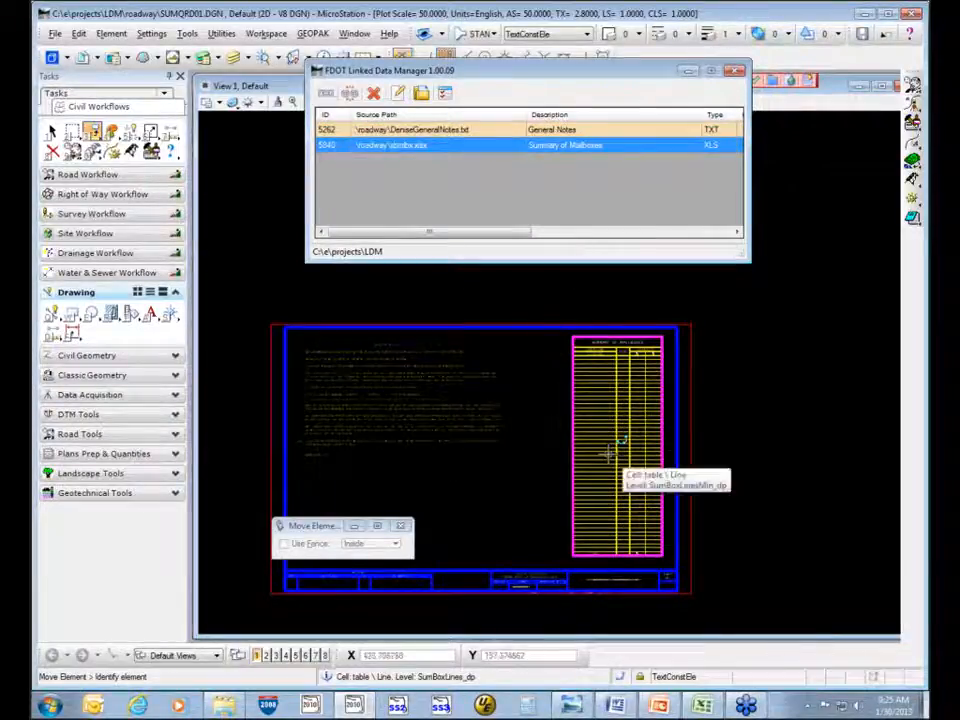
{"action": "right_click", "coordinate": [436, 148]}
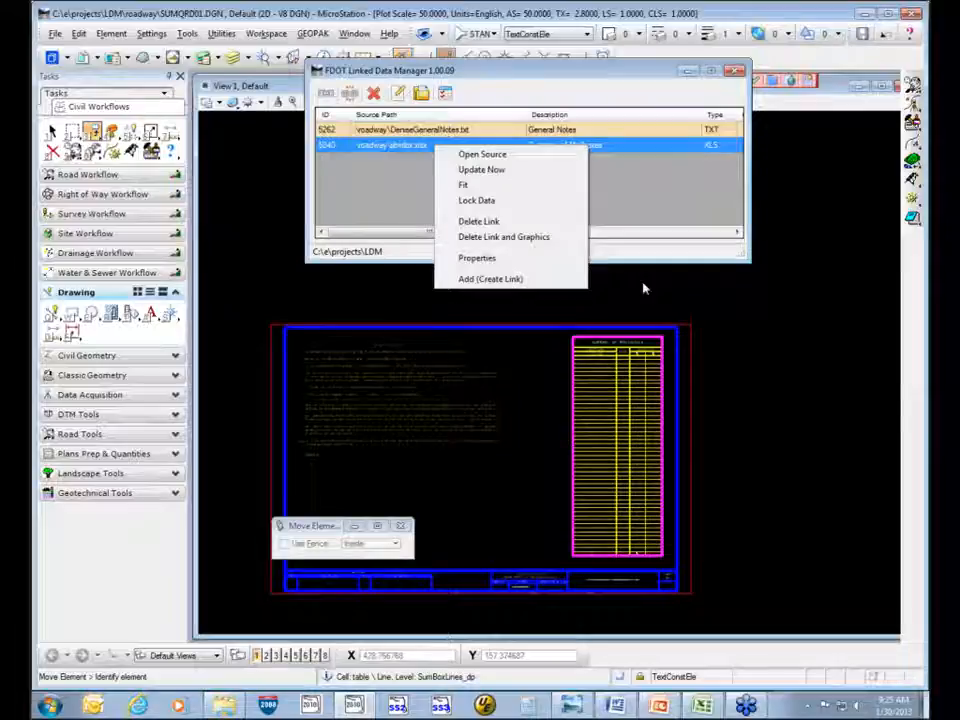
{"action": "left_click", "coordinate": [603, 285]}
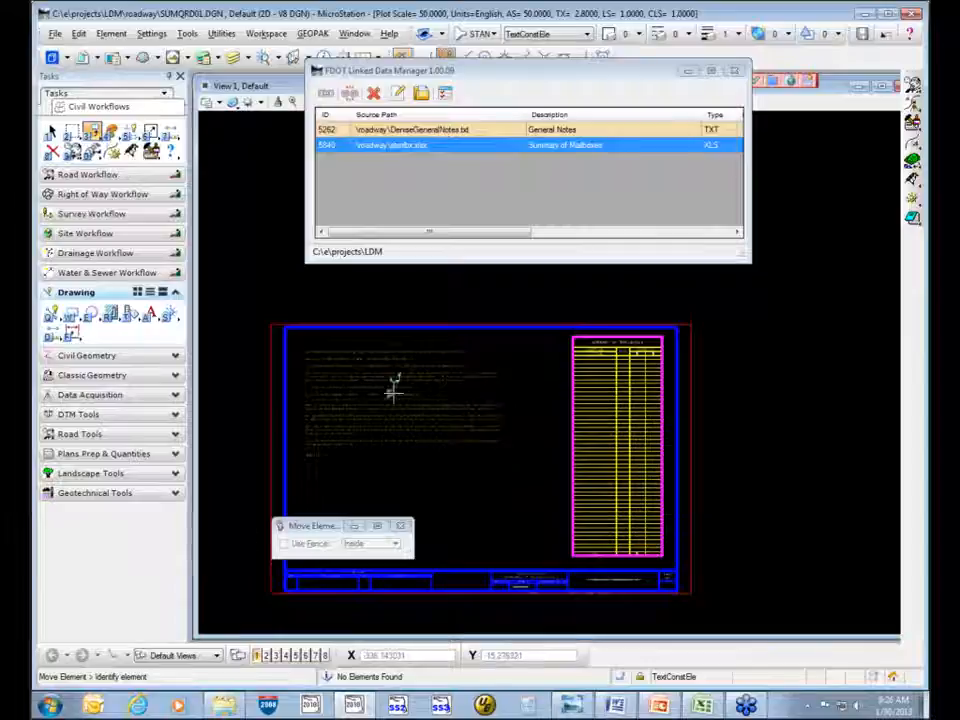
- Rotate the view with the 2 Points method so the whole sheet is tilted
{"action": "left_click_drag", "start_coordinate": [476, 79], "coordinate": [497, 136]}
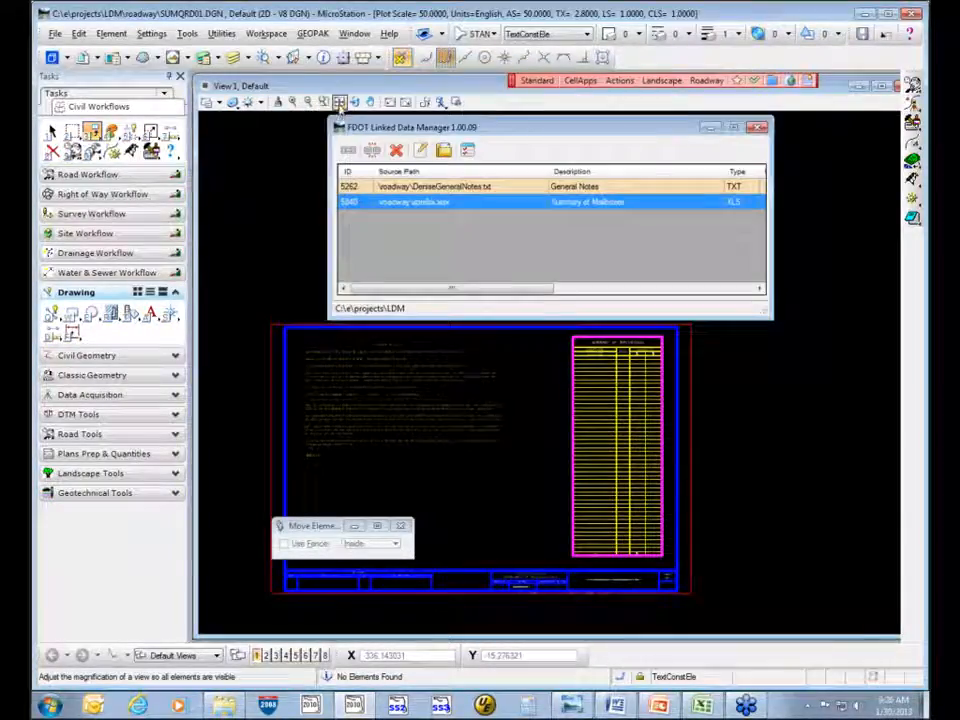
{"action": "left_click", "coordinate": [356, 102]}
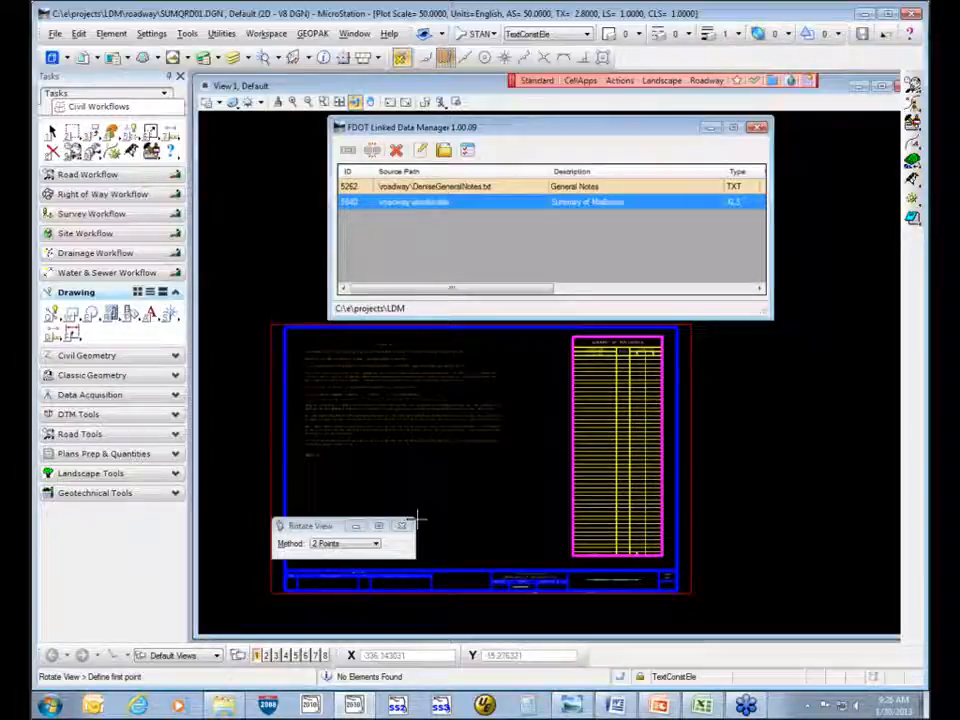
{"action": "left_click", "coordinate": [448, 501]}
{"action": "left_click", "coordinate": [572, 538]}
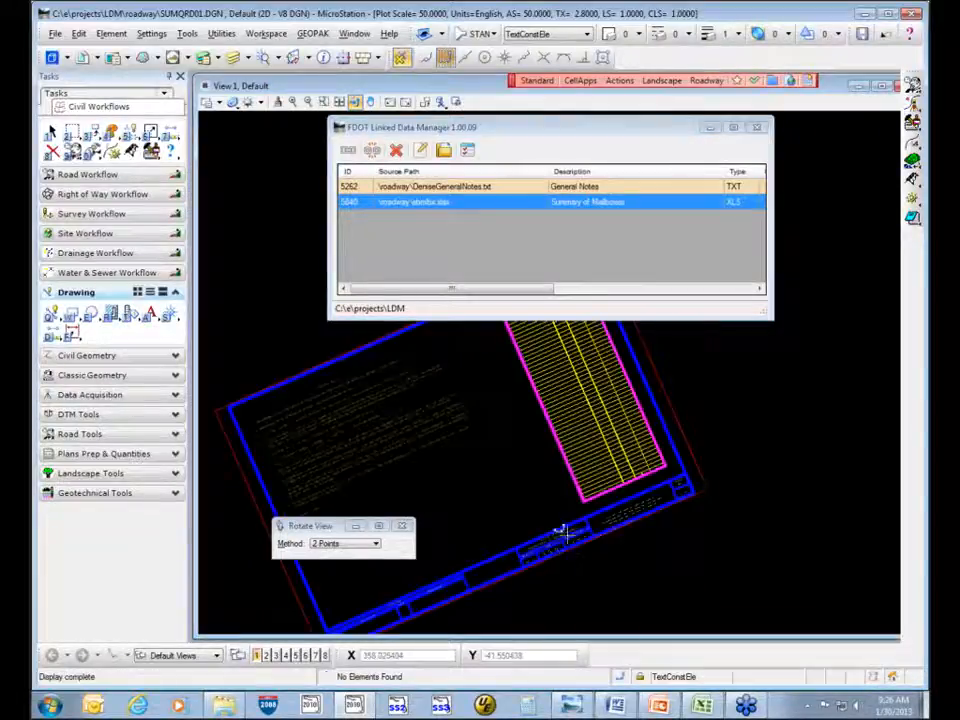
- Rotate the mailbox table about its upper-left corner with the 3 points method so it stands upright in the tilted view
{"action": "left_click_drag", "start_coordinate": [521, 134], "coordinate": [320, 104]}
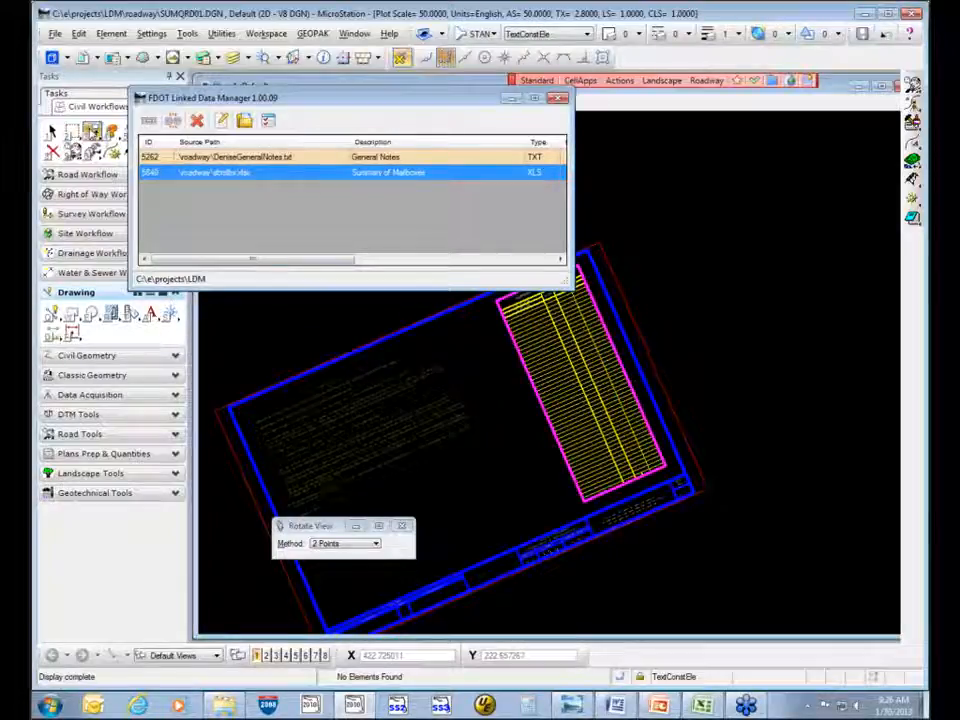
{"action": "left_click", "coordinate": [92, 132]}
{"action": "left_click", "coordinate": [145, 199]}
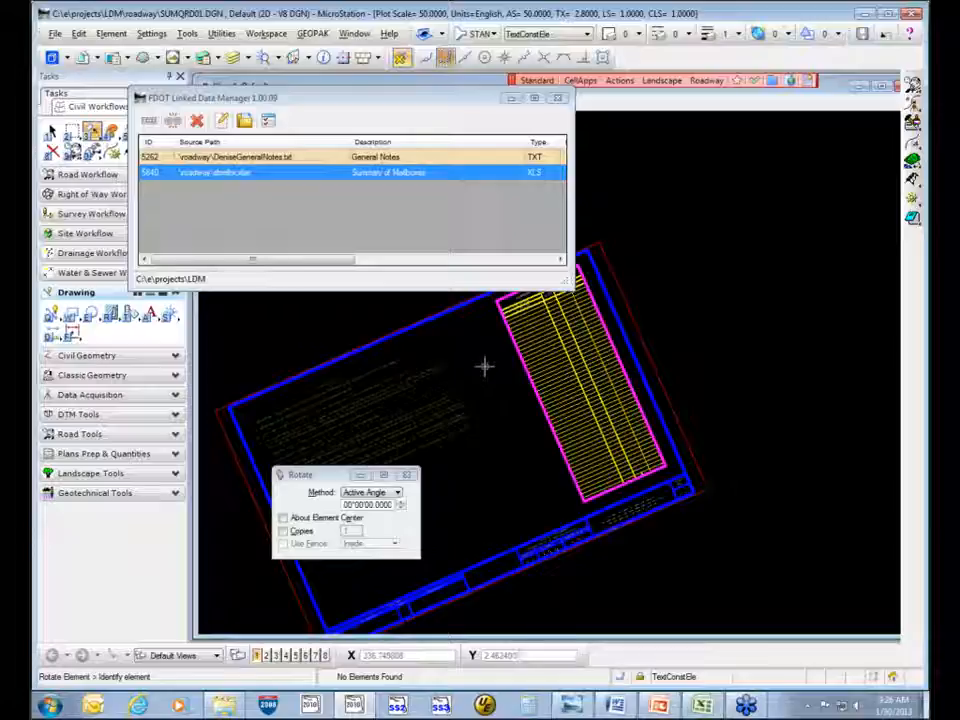
{"action": "left_click", "coordinate": [504, 325]}
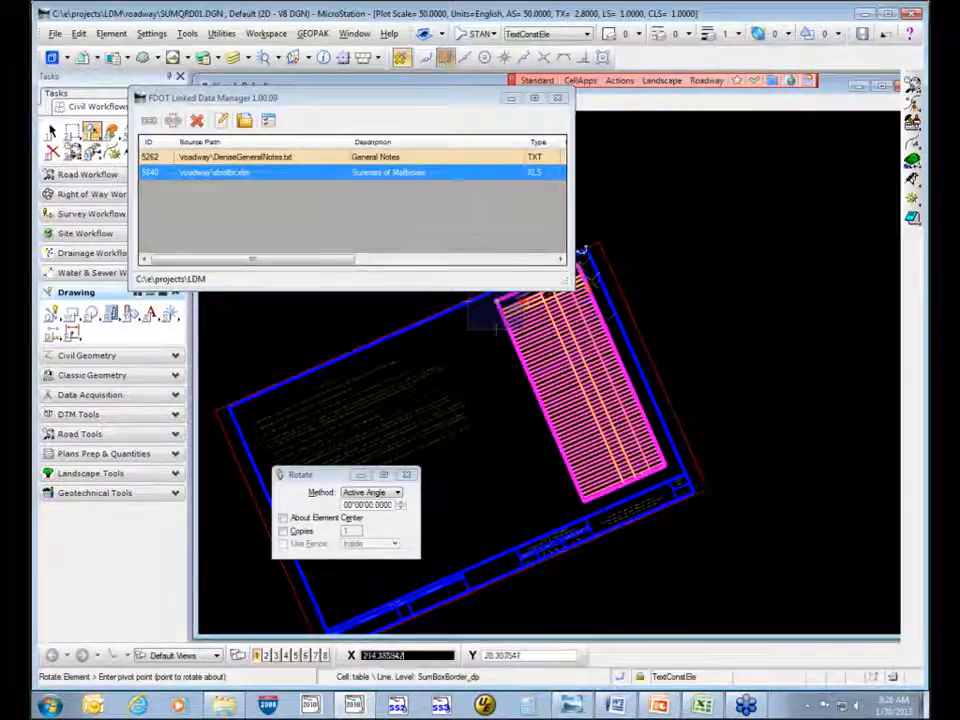
{"action": "left_click", "coordinate": [580, 257]}
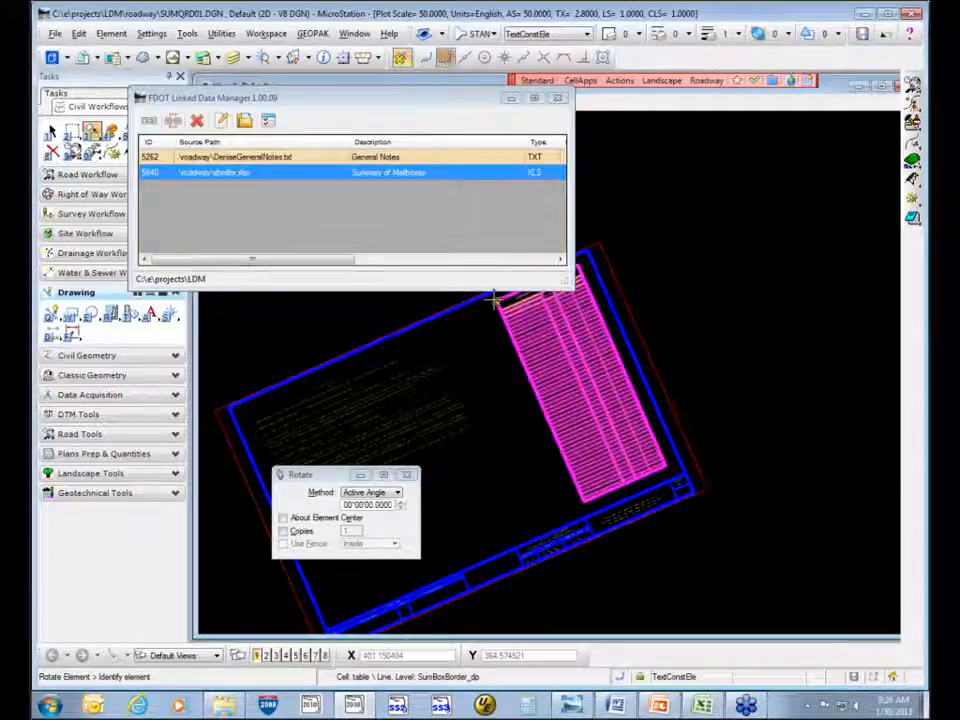
{"action": "left_click", "coordinate": [372, 492]}
{"action": "left_click", "coordinate": [380, 518]}
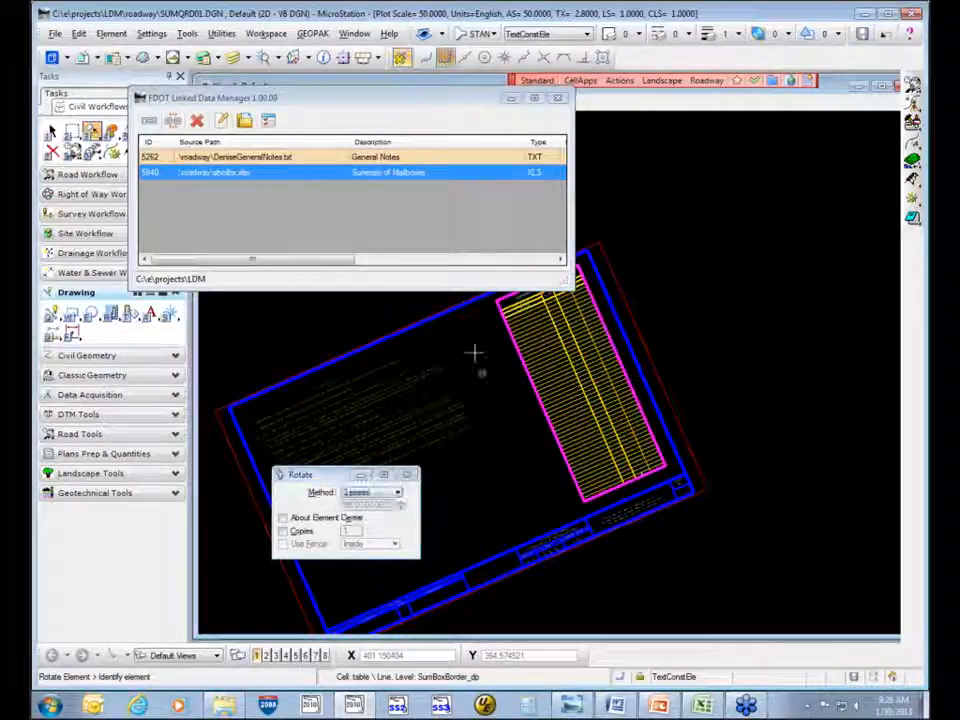
{"action": "left_click", "coordinate": [493, 301]}
{"action": "left_click", "coordinate": [495, 301]}
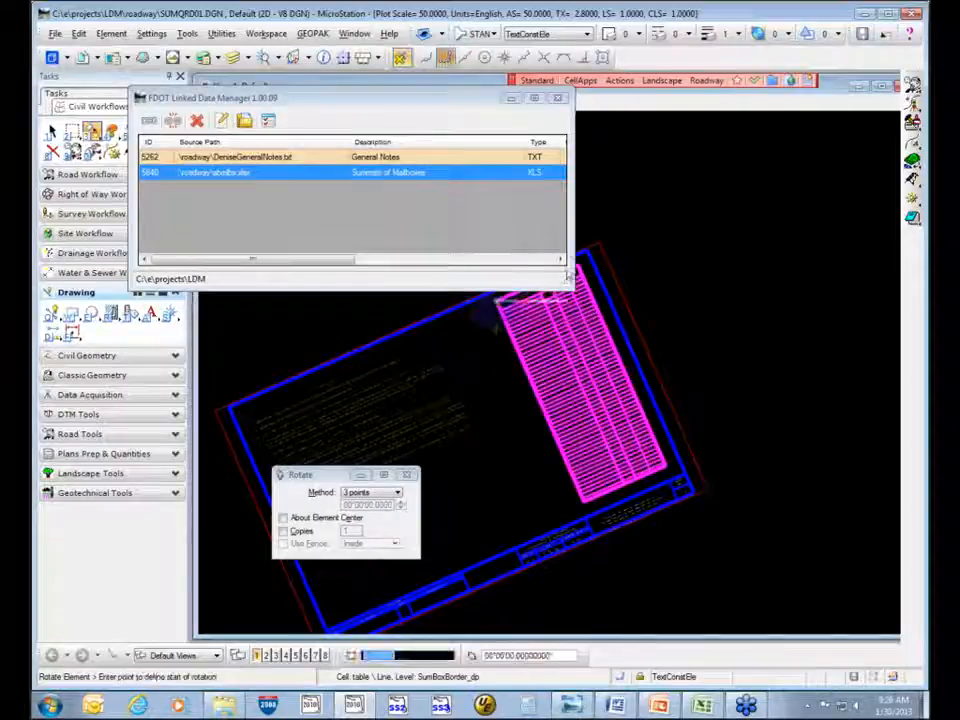
{"action": "left_click", "coordinate": [580, 264]}
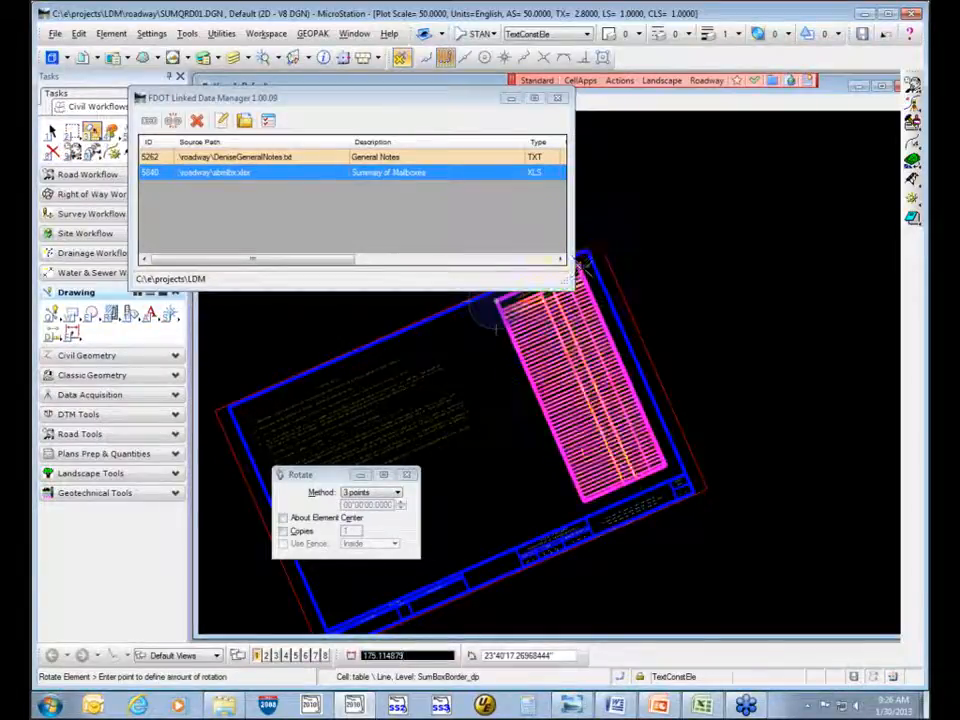
{"action": "left_click", "coordinate": [672, 302]}
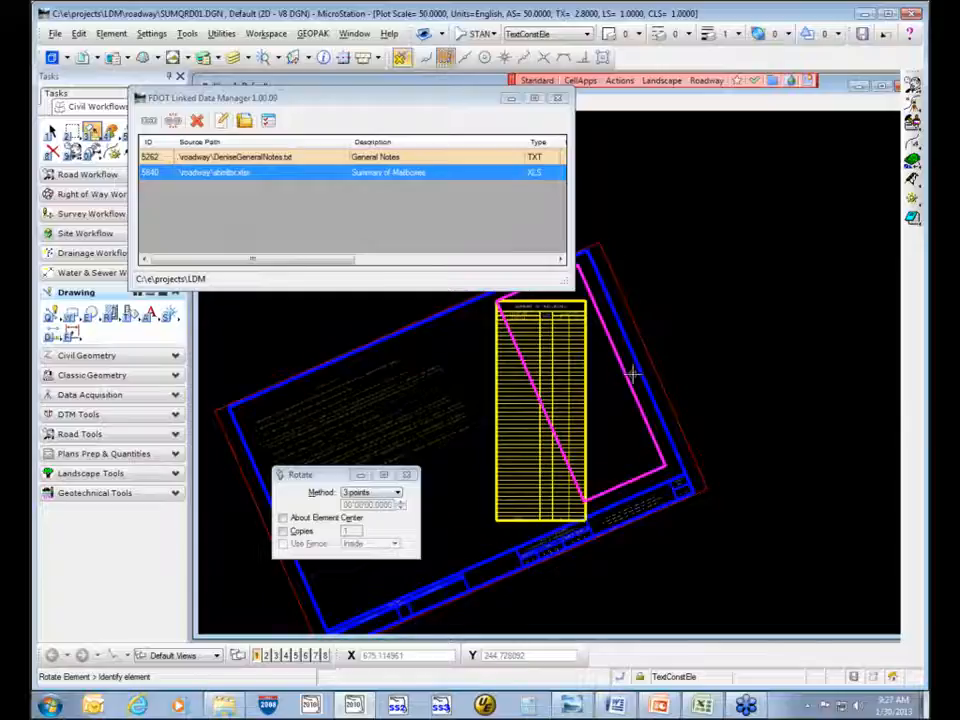
- Update the Summary of Mailboxes link so its table is redrawn from the source, and close the Rotate tool settings
{"action": "right_click", "coordinate": [289, 176]}
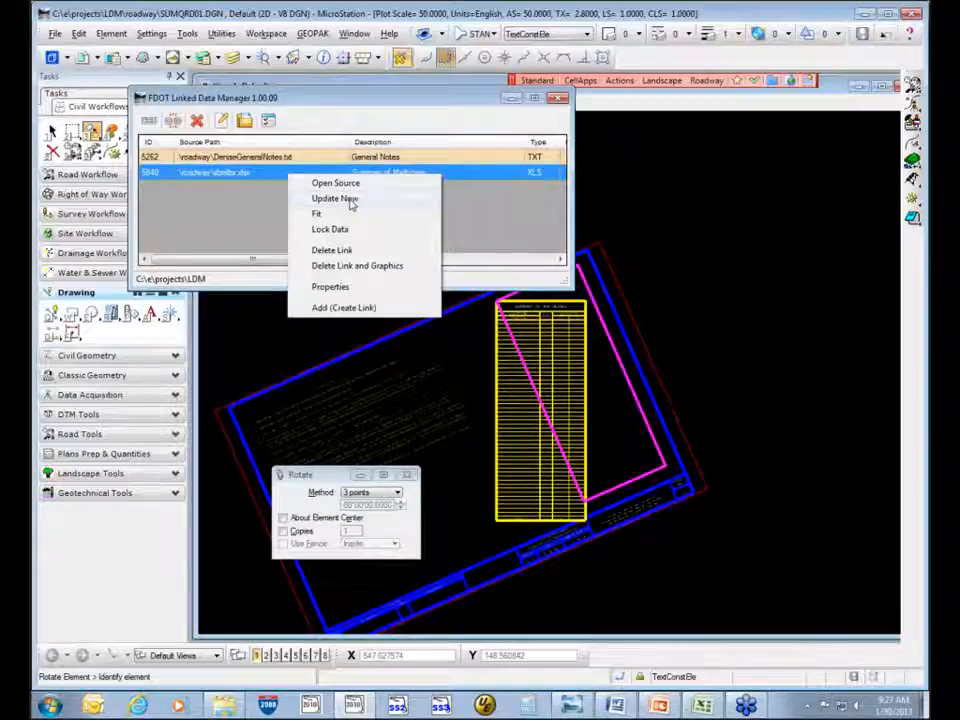
{"action": "left_click", "coordinate": [349, 200]}
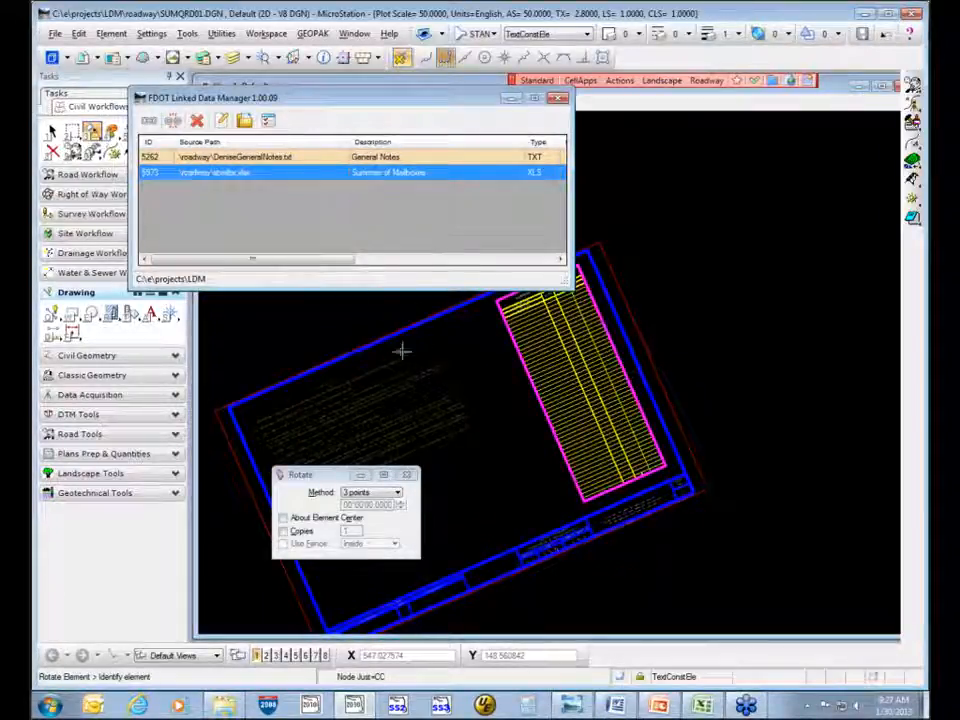
{"action": "left_click_drag", "start_coordinate": [308, 104], "coordinate": [433, 122]}
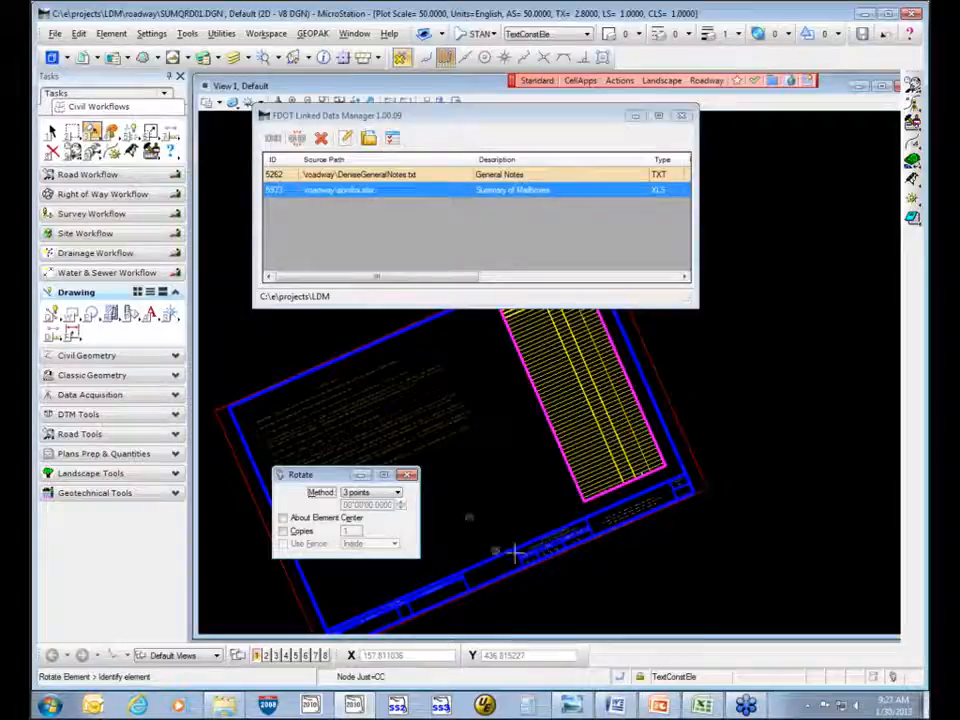
{"action": "left_click", "coordinate": [409, 476]}
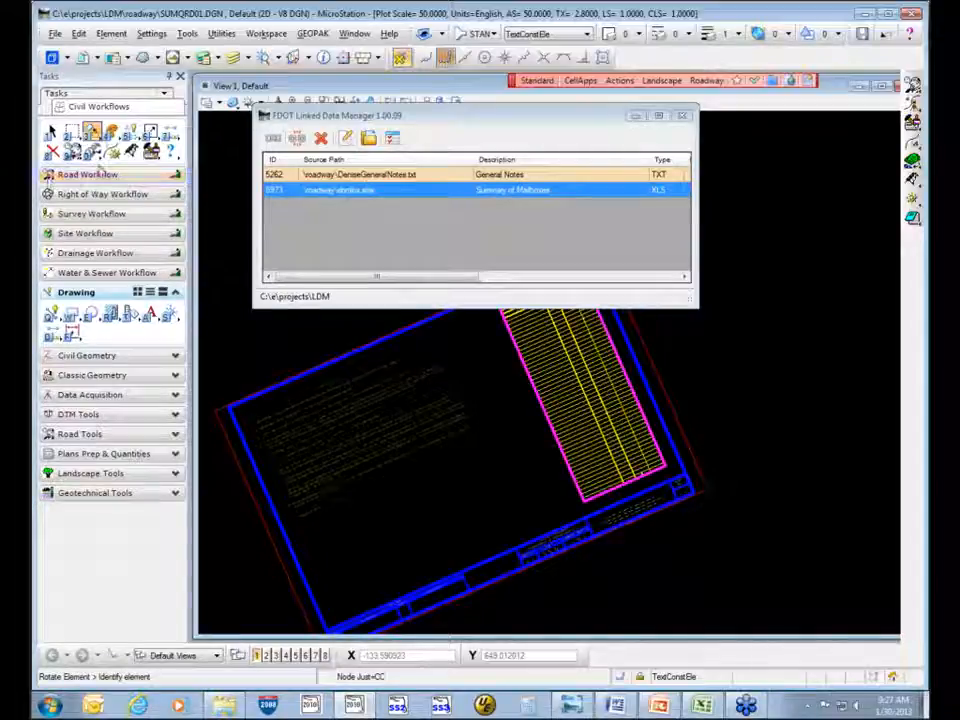
- Enlarge the mailbox table from its lower-left corner with the 3 points Scale method, stretching it well beyond the sheet border
{"action": "left_click", "coordinate": [88, 129]}
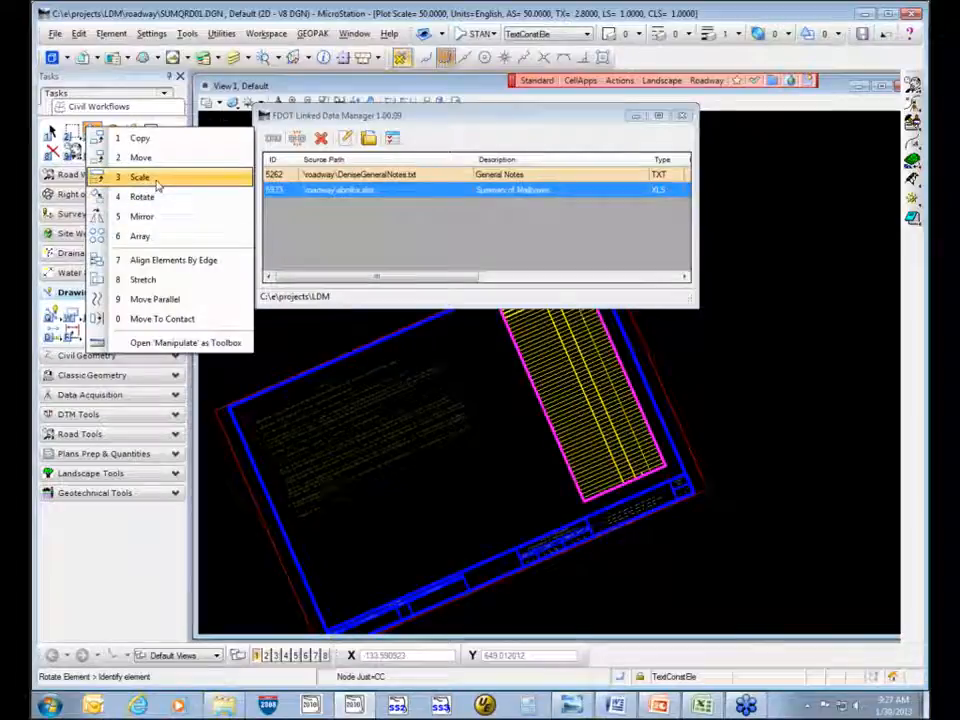
{"action": "left_click", "coordinate": [156, 182]}
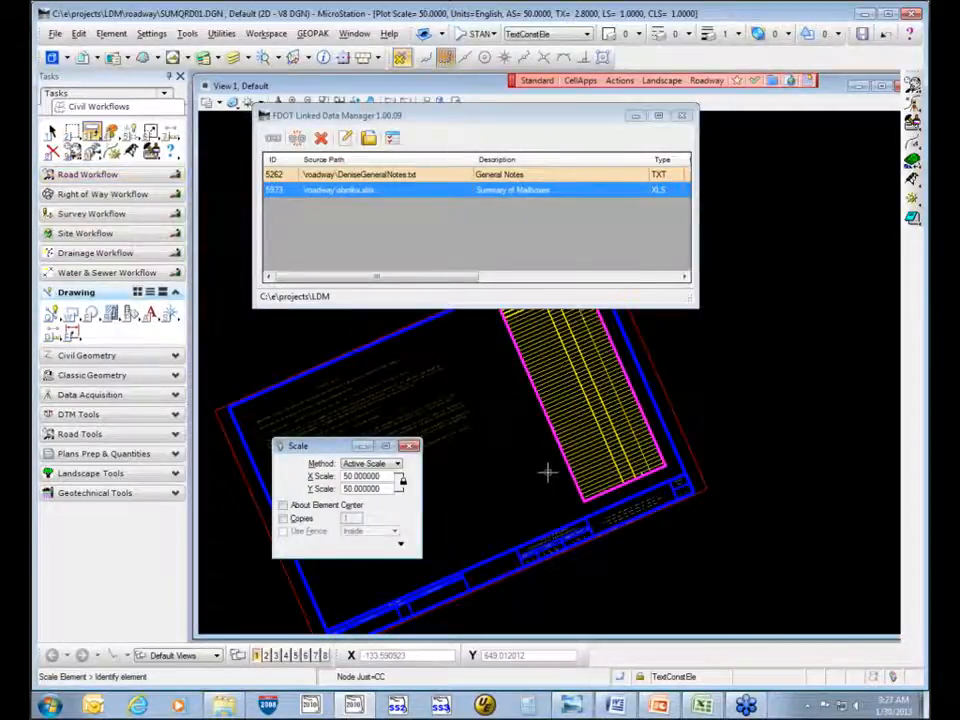
{"action": "left_click", "coordinate": [372, 463]}
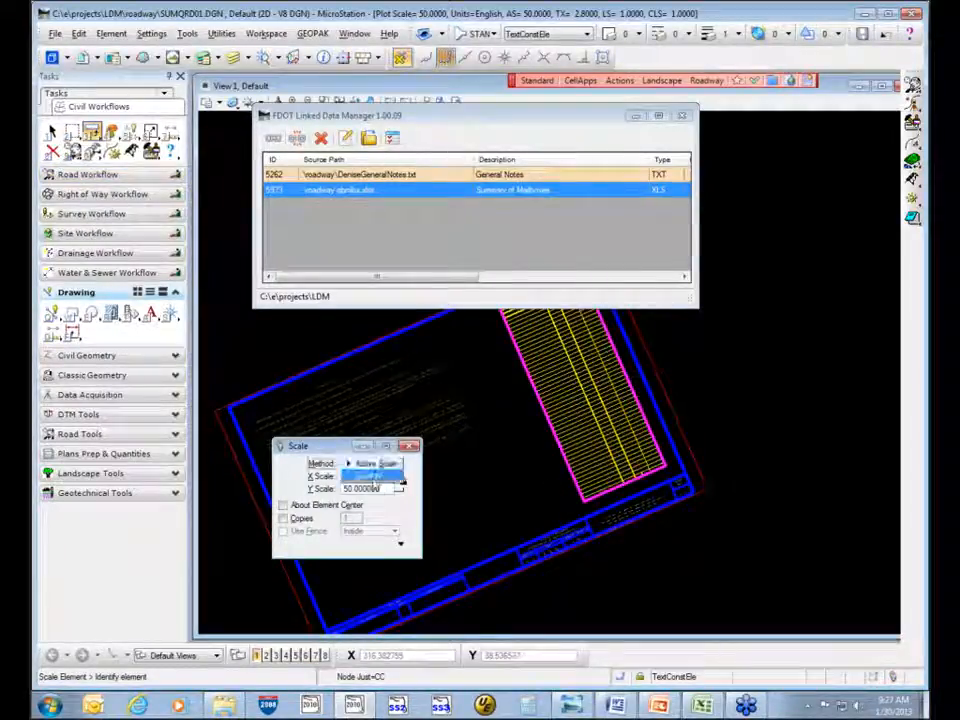
{"action": "left_click", "coordinate": [375, 478]}
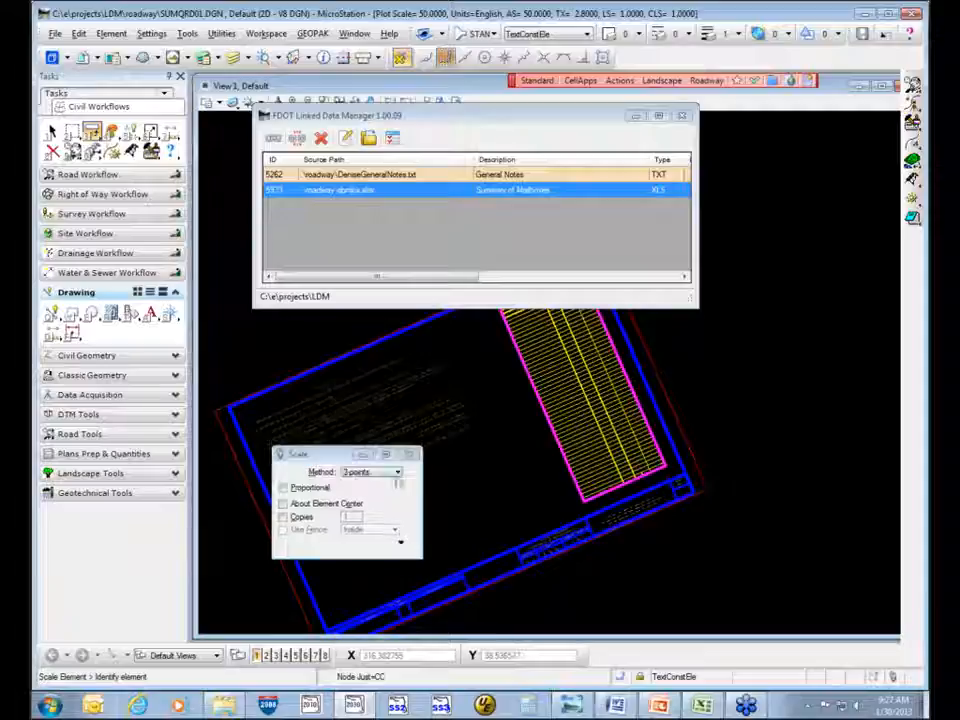
{"action": "left_click", "coordinate": [581, 501]}
{"action": "left_click", "coordinate": [668, 464]}
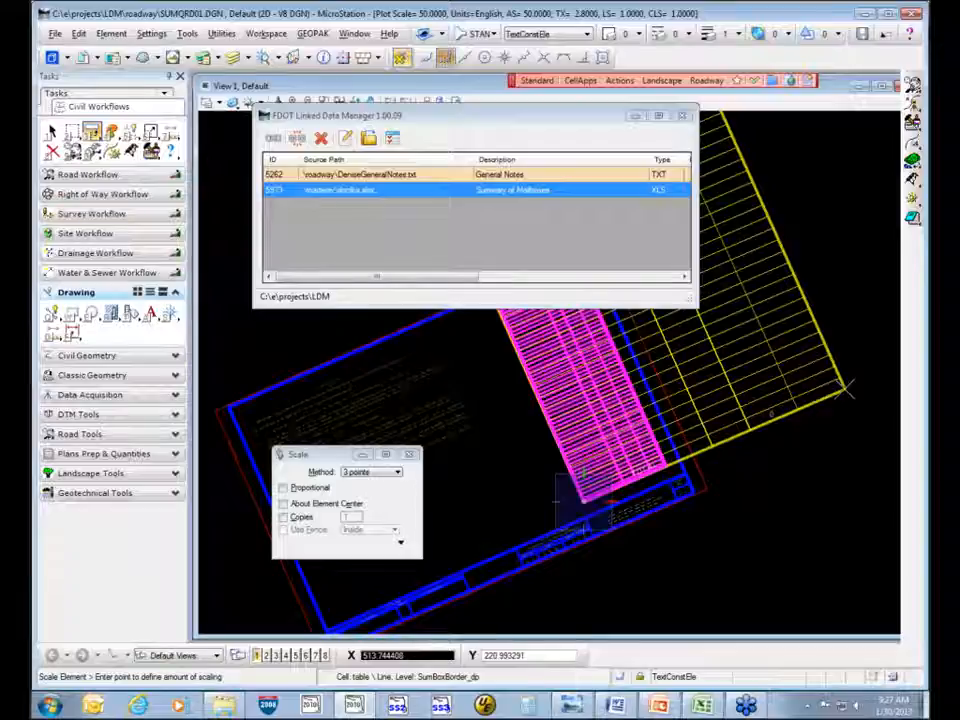
{"action": "left_click", "coordinate": [845, 388]}
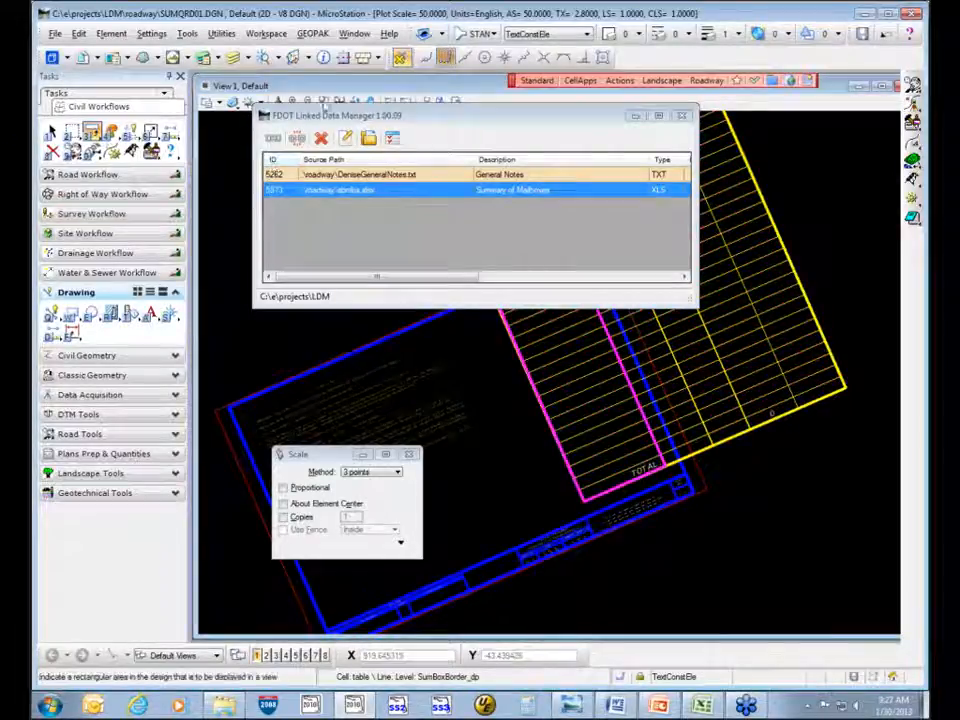
- Set the view back to Unrotated and reselect the Summary of Mailboxes link to highlight its enlarged table
{"action": "left_click_drag", "start_coordinate": [330, 113], "coordinate": [323, 136]}
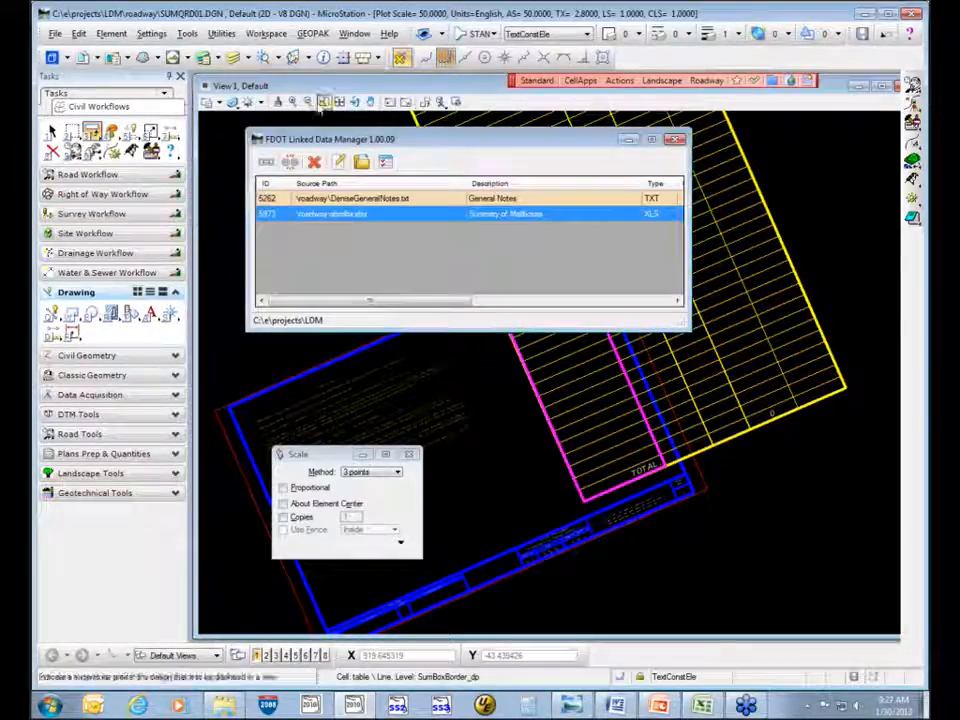
{"action": "left_click", "coordinate": [355, 102]}
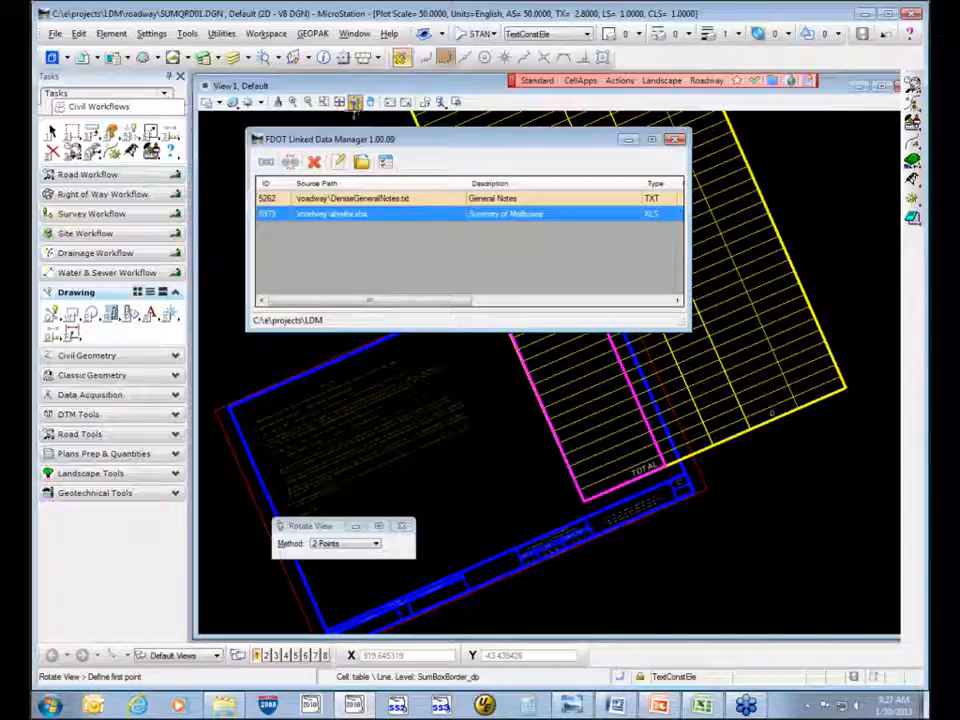
{"action": "left_click", "coordinate": [316, 545]}
{"action": "left_click", "coordinate": [332, 531]}
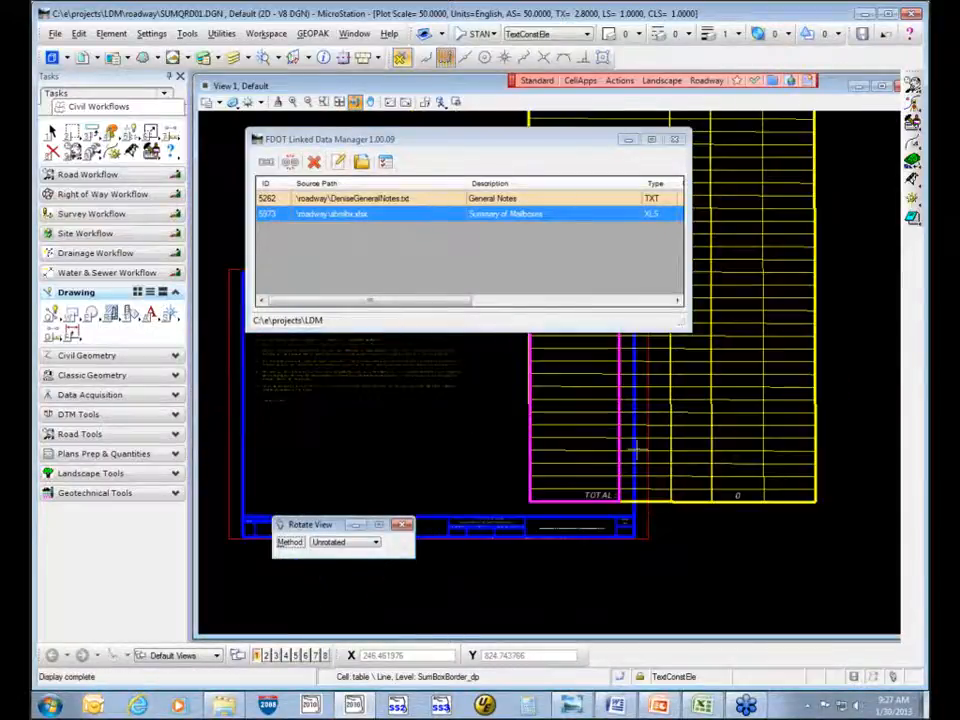
{"action": "left_click", "coordinate": [566, 220]}
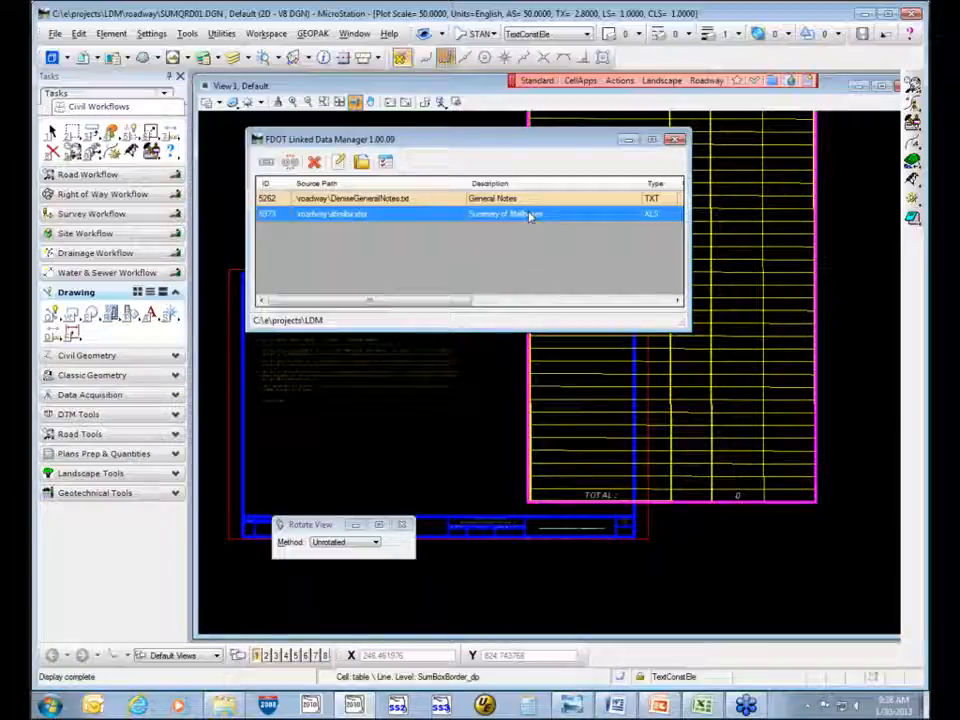
- Update the Summary of Mailboxes link to redraw the enlarged table from its source, and close the Rotate View settings
{"action": "right_click", "coordinate": [530, 215]}
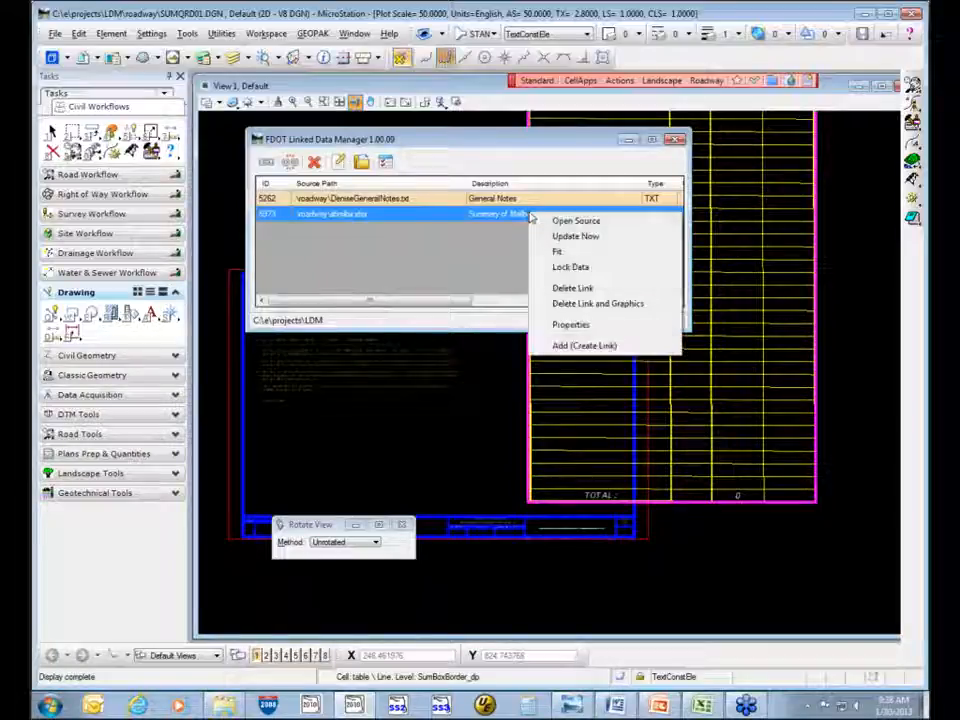
{"action": "left_click", "coordinate": [609, 240]}
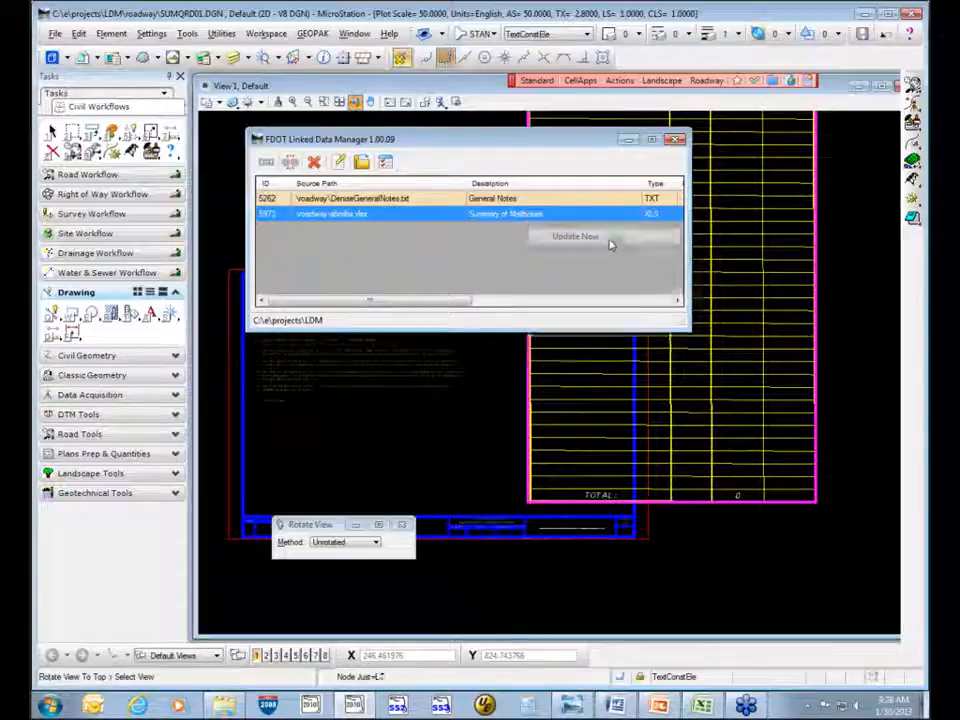
{"action": "left_click_drag", "start_coordinate": [566, 144], "coordinate": [743, 382]}
{"action": "left_click_drag", "start_coordinate": [682, 373], "coordinate": [779, 303]}
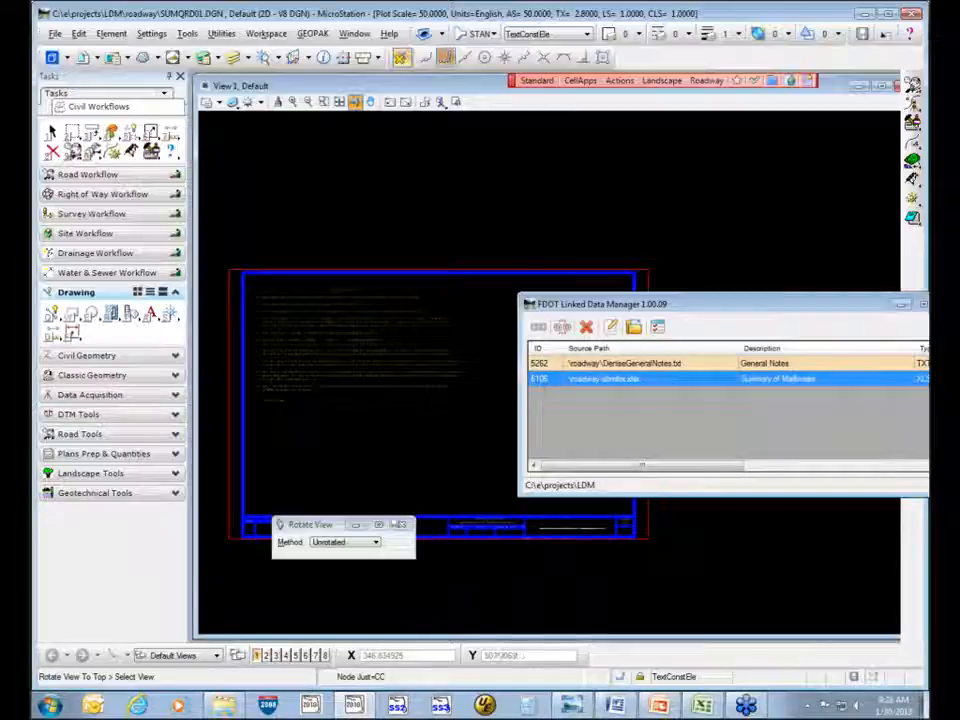
{"action": "left_click", "coordinate": [401, 524]}
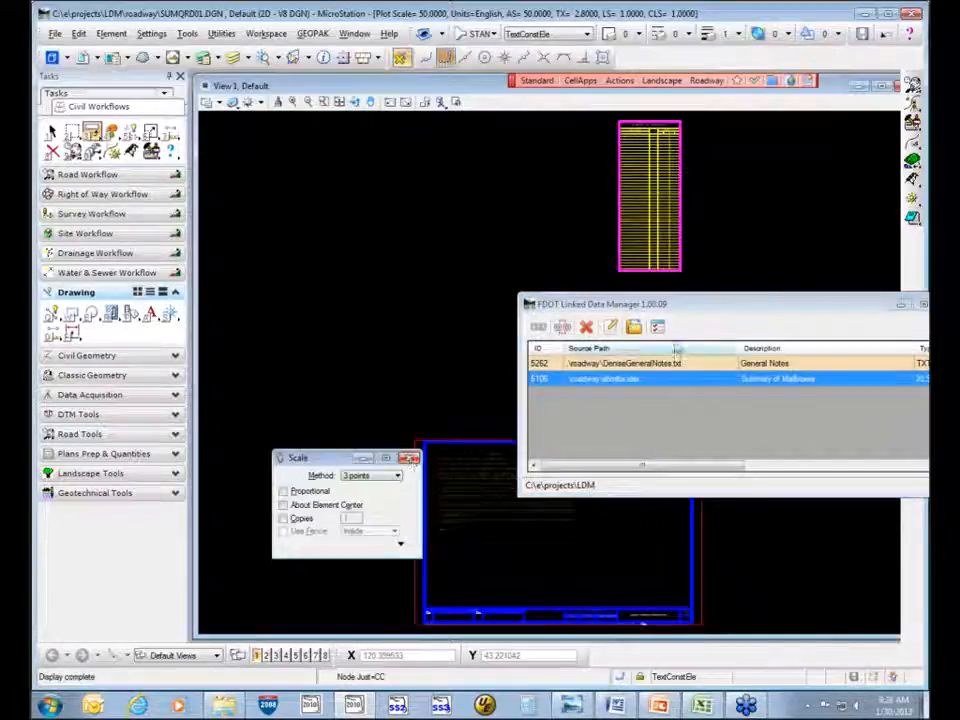
{"action": "left_click_drag", "start_coordinate": [776, 306], "coordinate": [453, 321]}
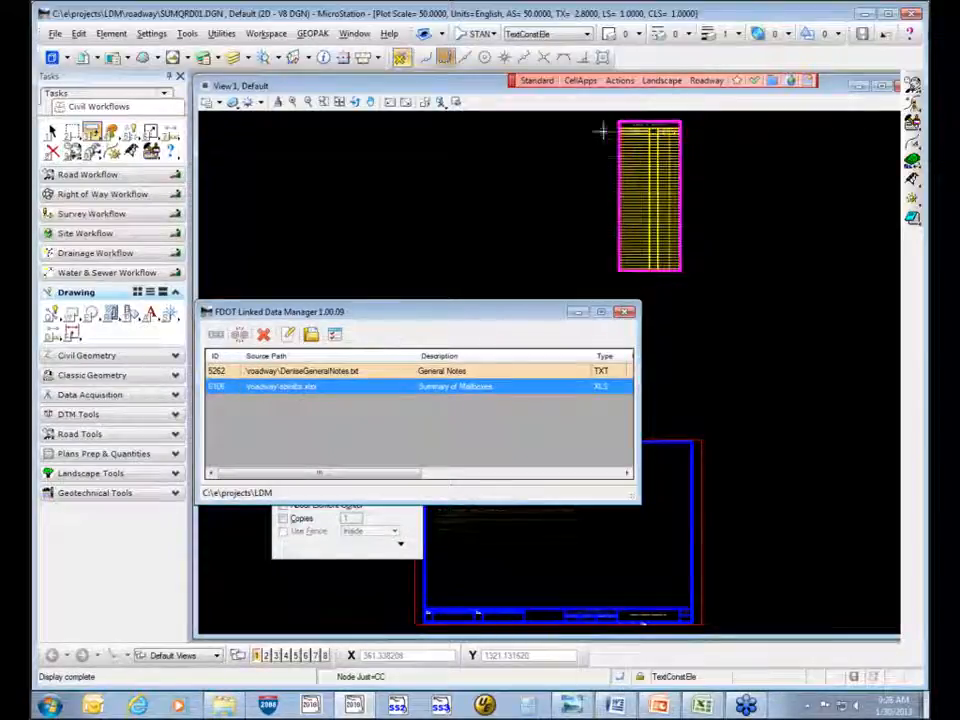
{"action": "left_click_drag", "start_coordinate": [435, 313], "coordinate": [415, 102]}
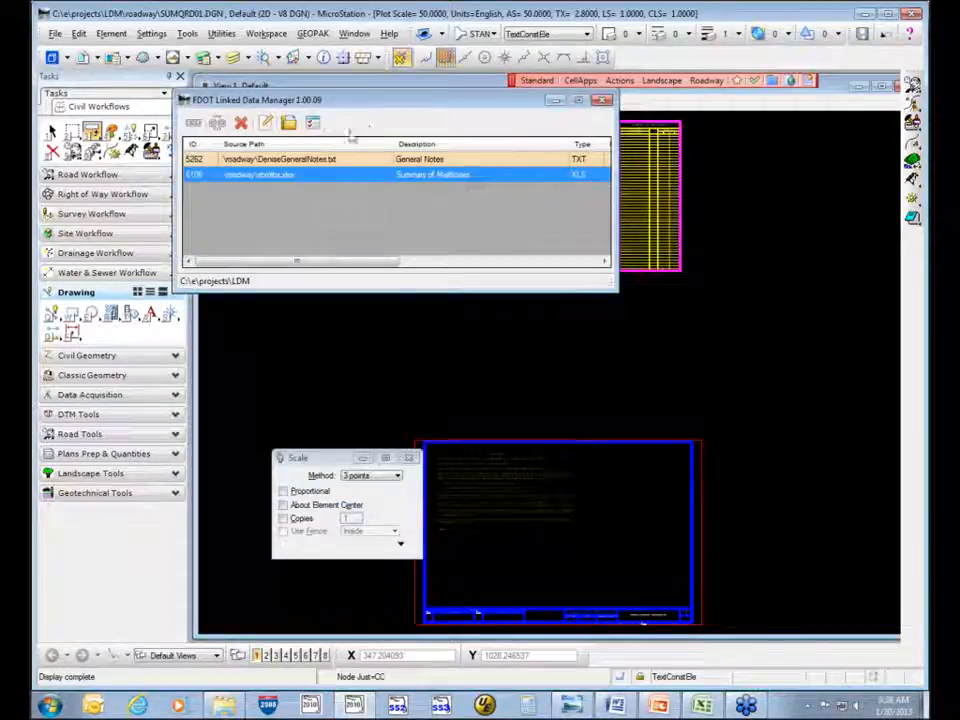
{"action": "right_click", "coordinate": [313, 176]}
{"action": "left_click", "coordinate": [282, 202]}
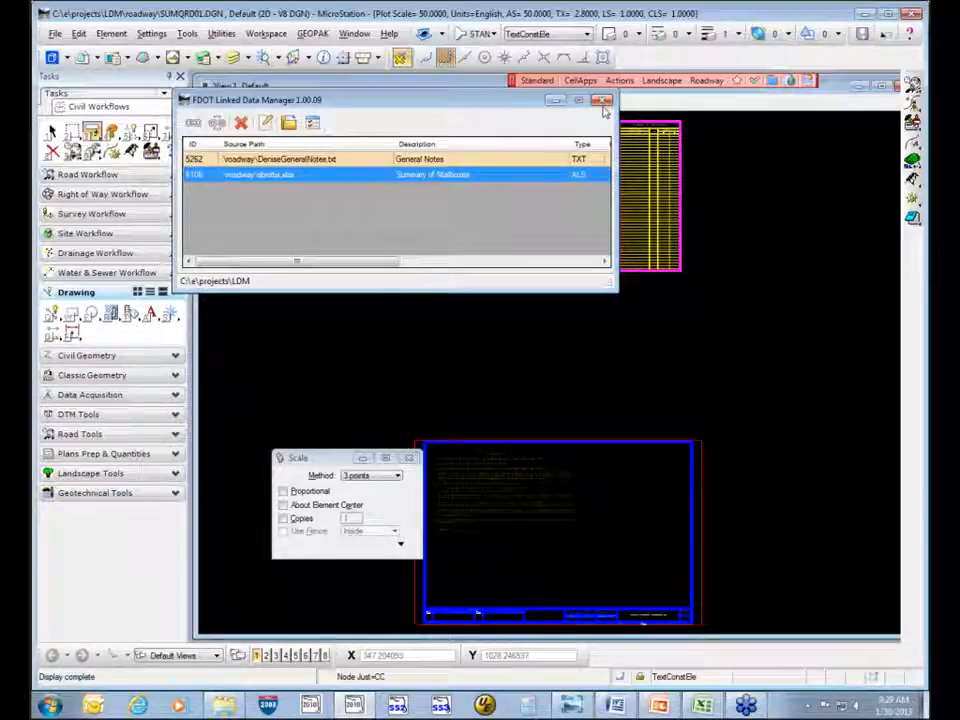
{"action": "left_click_drag", "start_coordinate": [490, 100], "coordinate": [462, 215]}
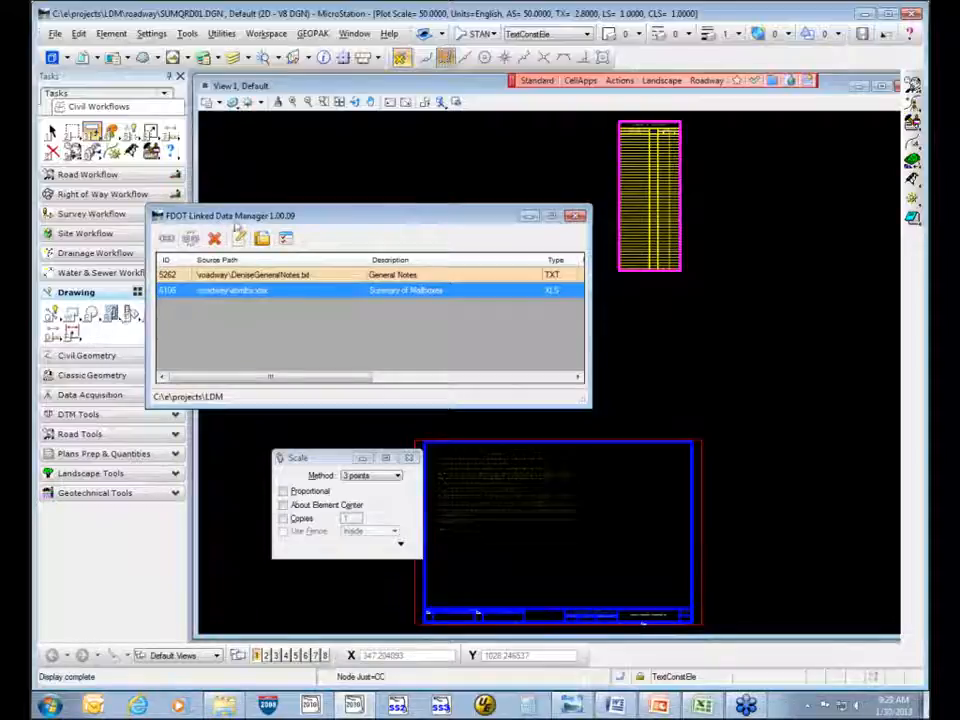
{"action": "left_click_drag", "start_coordinate": [217, 216], "coordinate": [314, 223]}
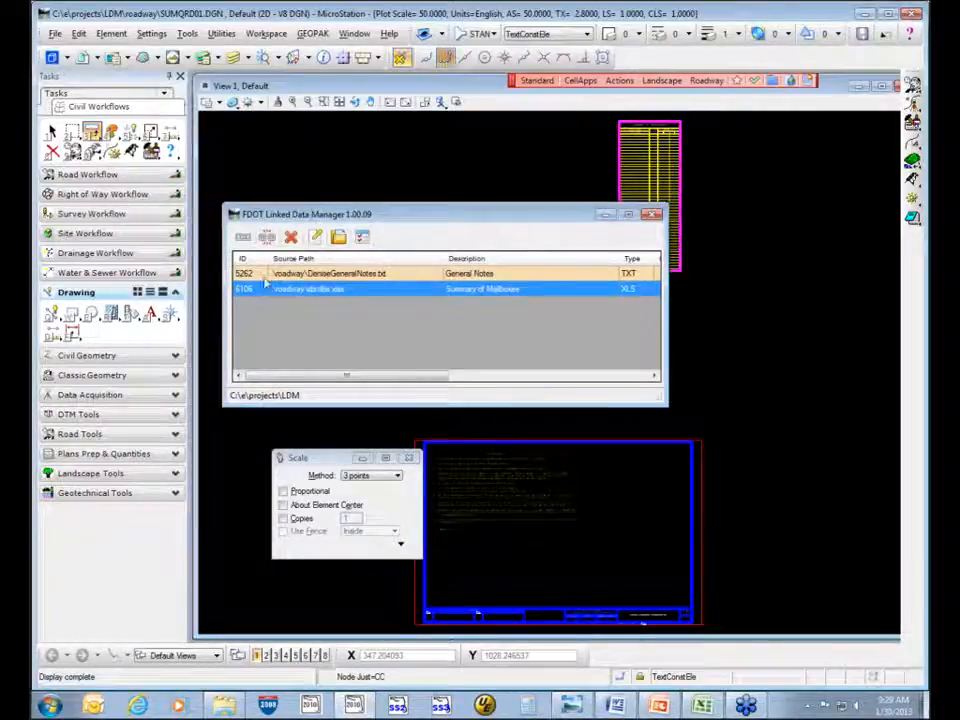
- Move the mailbox table by its upper-left corner from above the sheet to the right side inside the sheet border
{"action": "left_click", "coordinate": [150, 313]}
{"action": "left_click", "coordinate": [92, 131]}
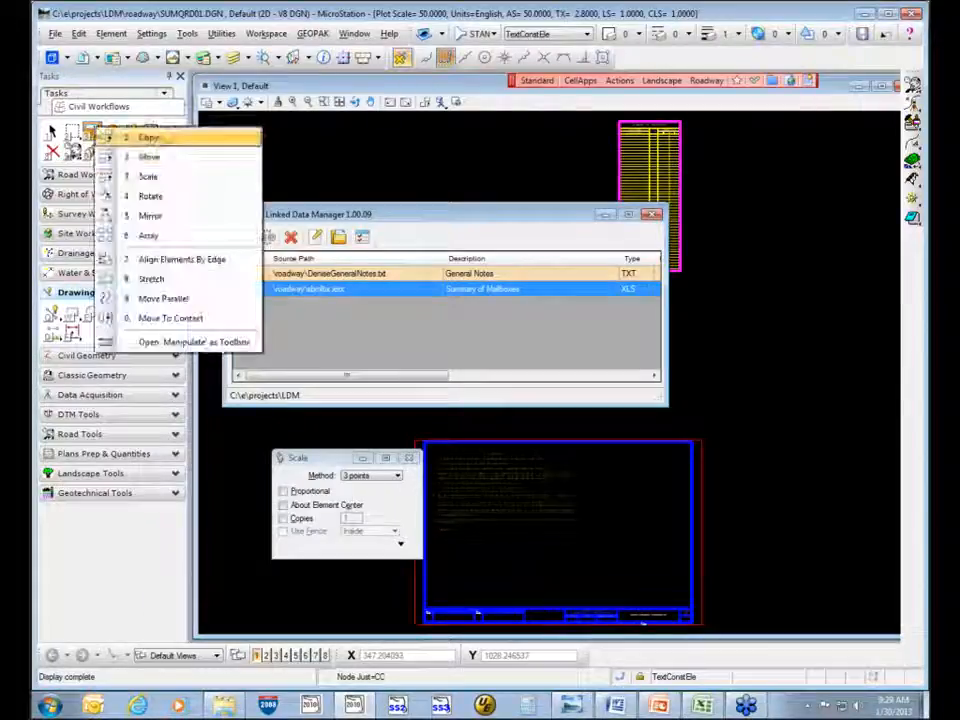
{"action": "left_click", "coordinate": [160, 157]}
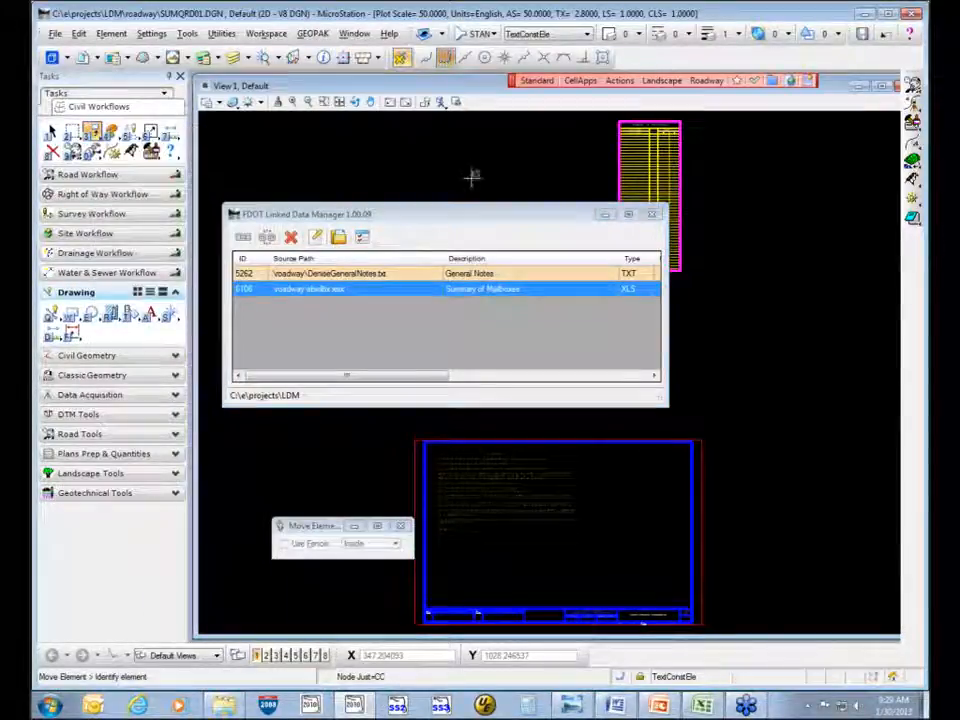
{"action": "left_click", "coordinate": [620, 120]}
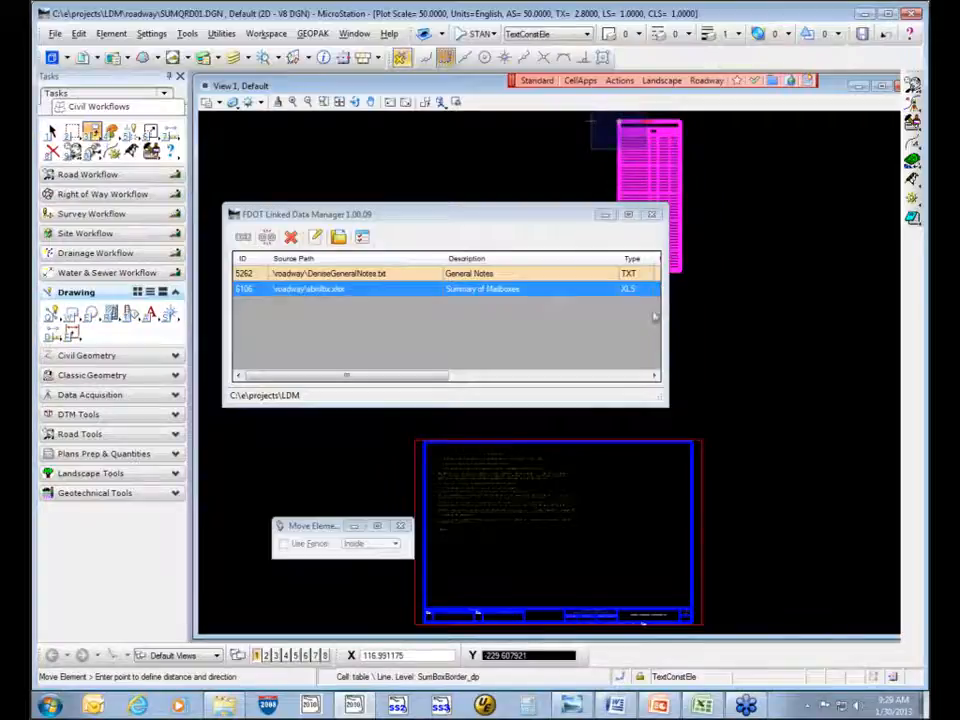
{"action": "left_click", "coordinate": [620, 447]}
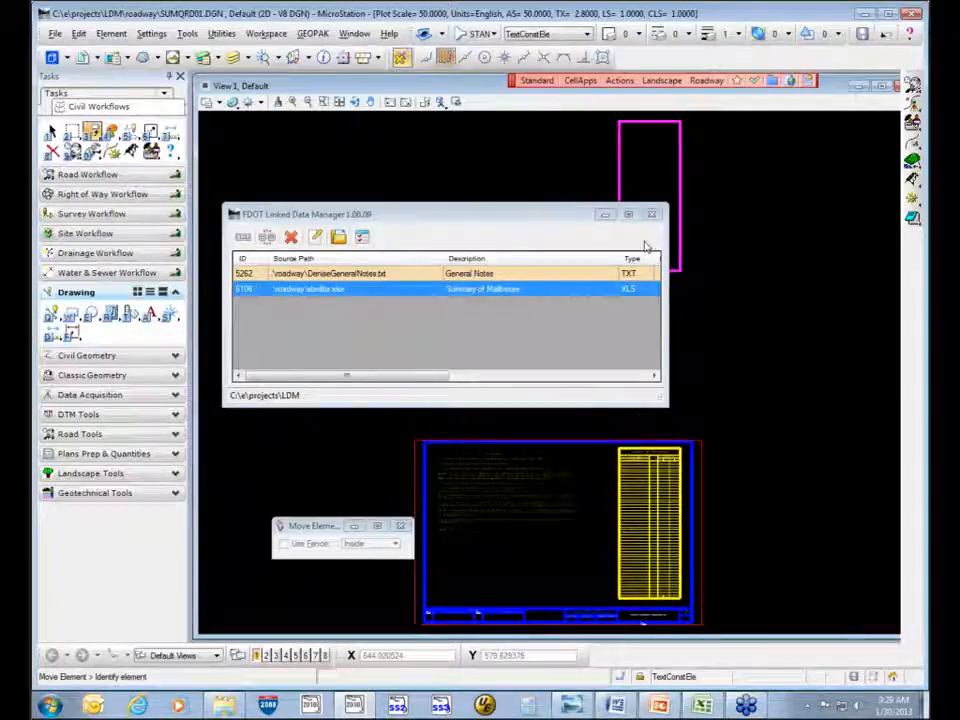
- Reselect the Summary of Mailboxes link to highlight its moved table, and start adding a new link
{"action": "left_click", "coordinate": [418, 294]}
{"action": "right_click", "coordinate": [418, 294]}
{"action": "left_click", "coordinate": [605, 295]}
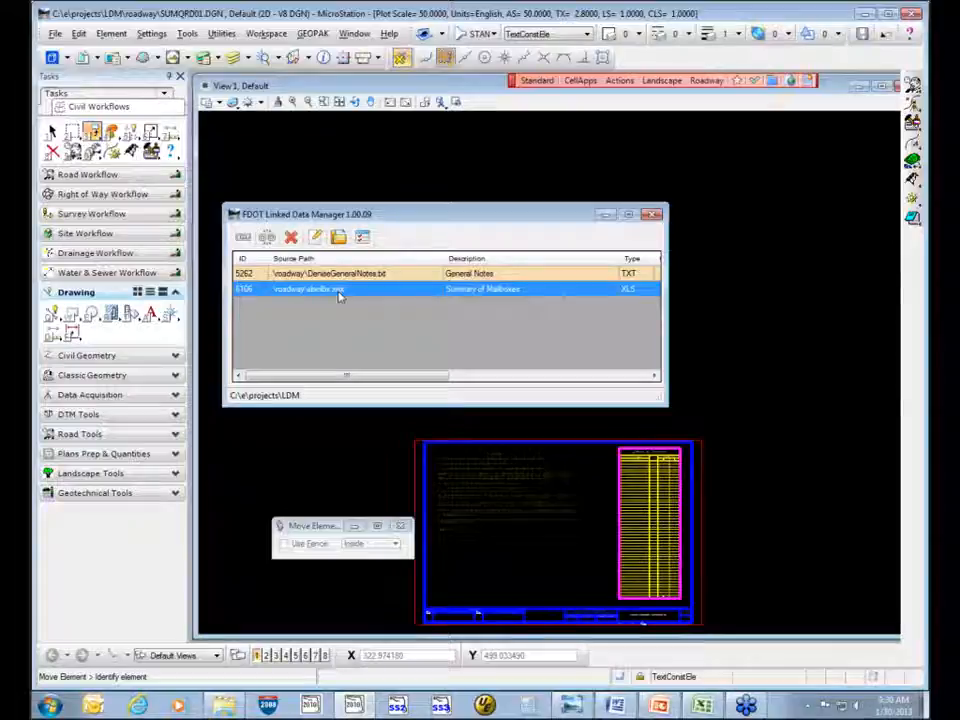
{"action": "left_click", "coordinate": [243, 238]}
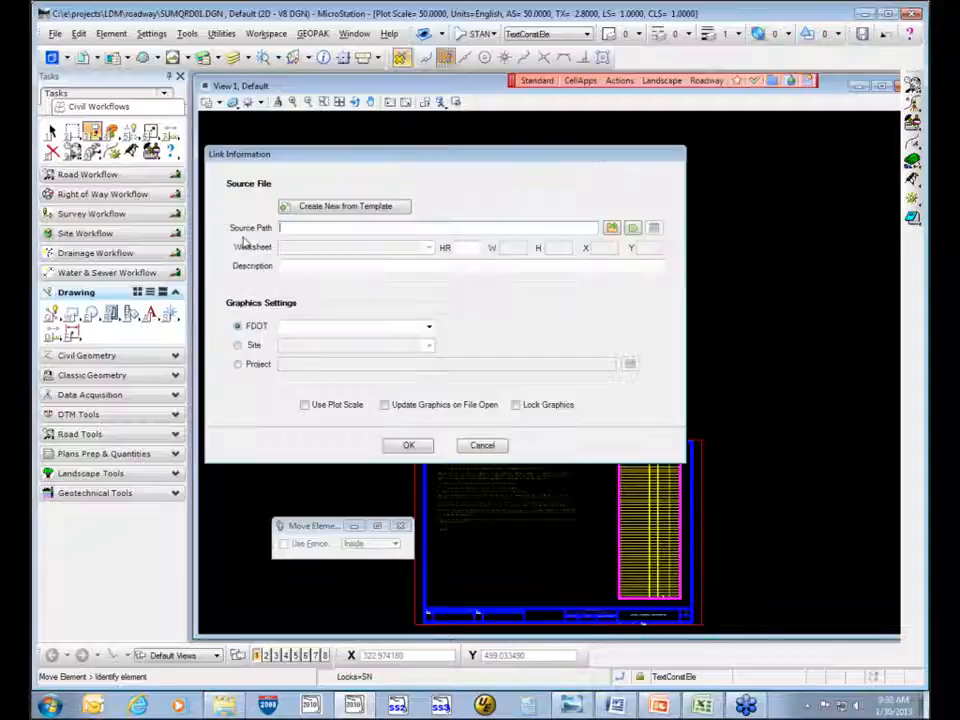
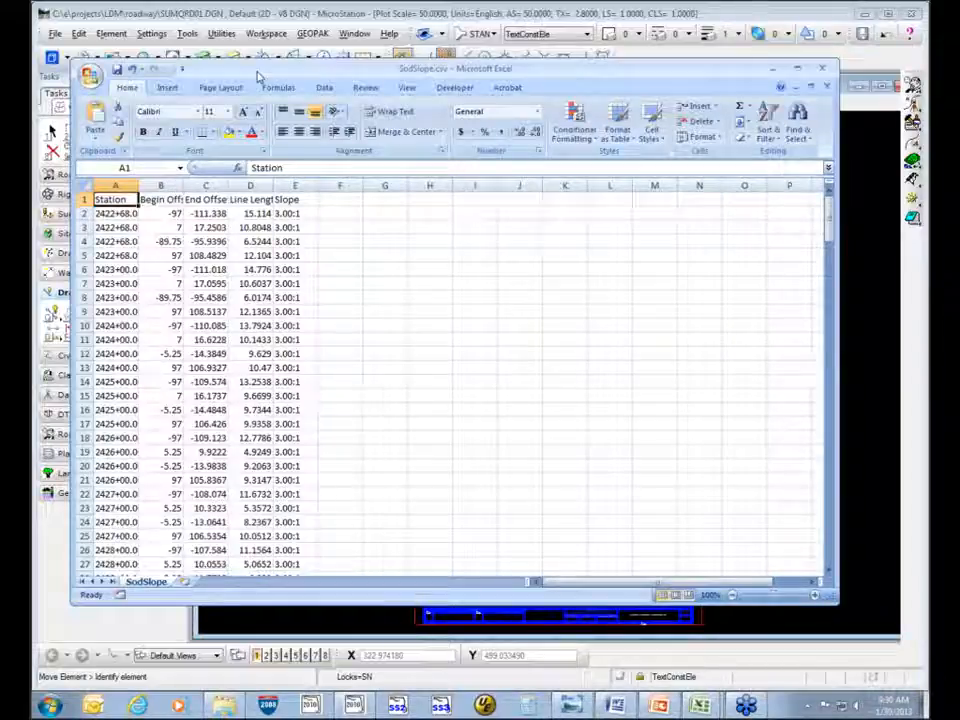
- Widen the columns of SodSlope.csv in Excel and centre the End Offset value in C2 horizontally and vertically
{"action": "left_click_drag", "start_coordinate": [225, 76], "coordinate": [455, 104]}
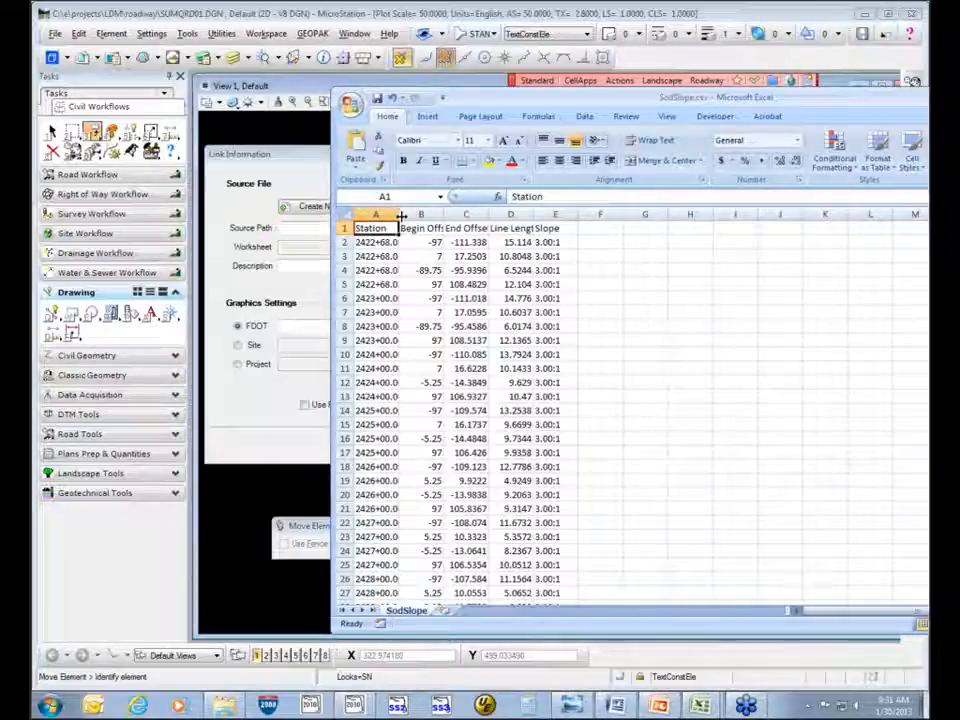
{"action": "left_click_drag", "start_coordinate": [399, 215], "coordinate": [662, 215]}
{"action": "left_click", "coordinate": [512, 243]}
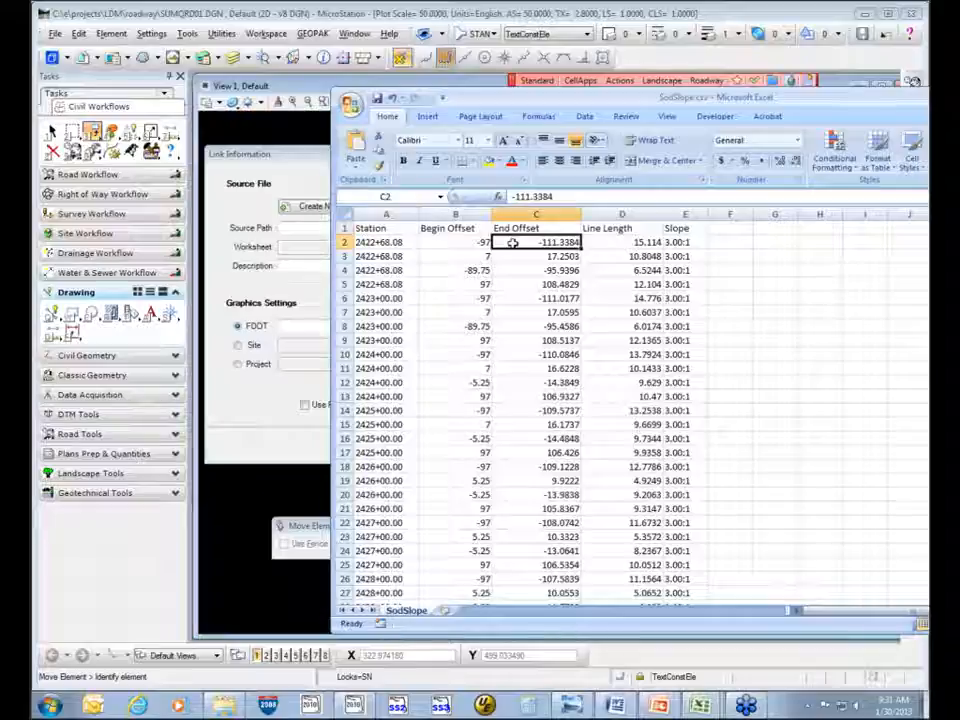
{"action": "right_click", "coordinate": [513, 244]}
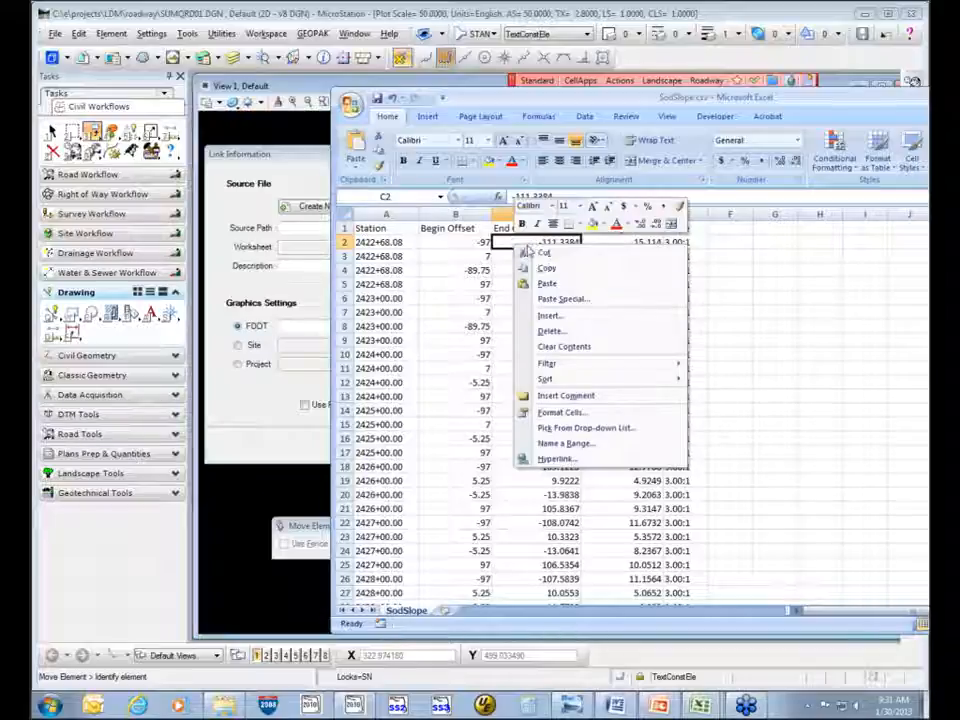
{"action": "left_click", "coordinate": [588, 414]}
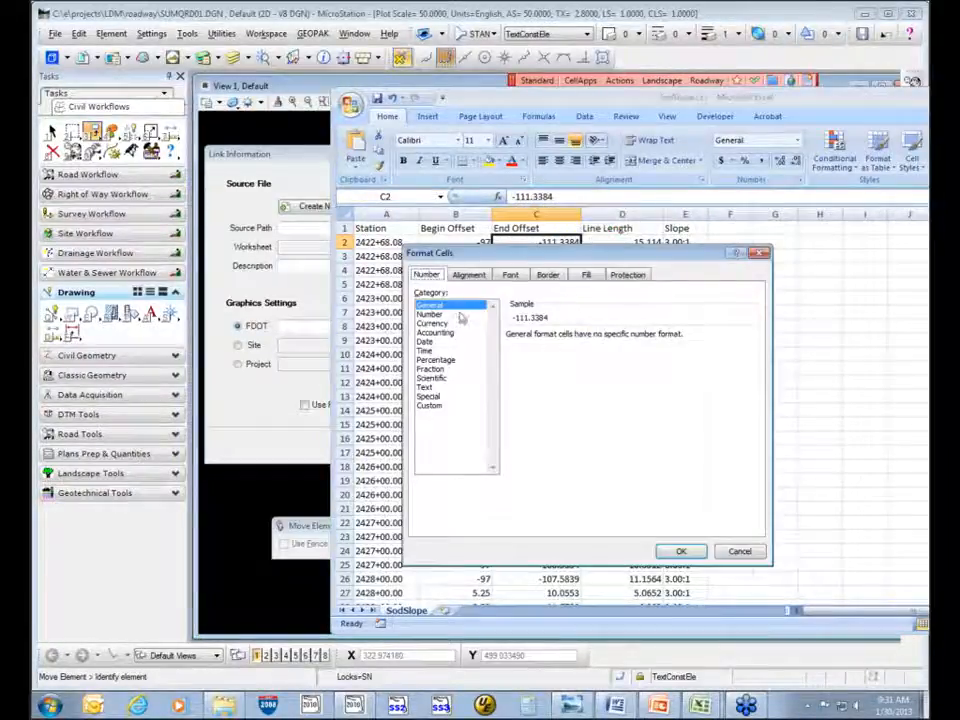
{"action": "left_click", "coordinate": [462, 314]}
{"action": "left_click", "coordinate": [456, 305]}
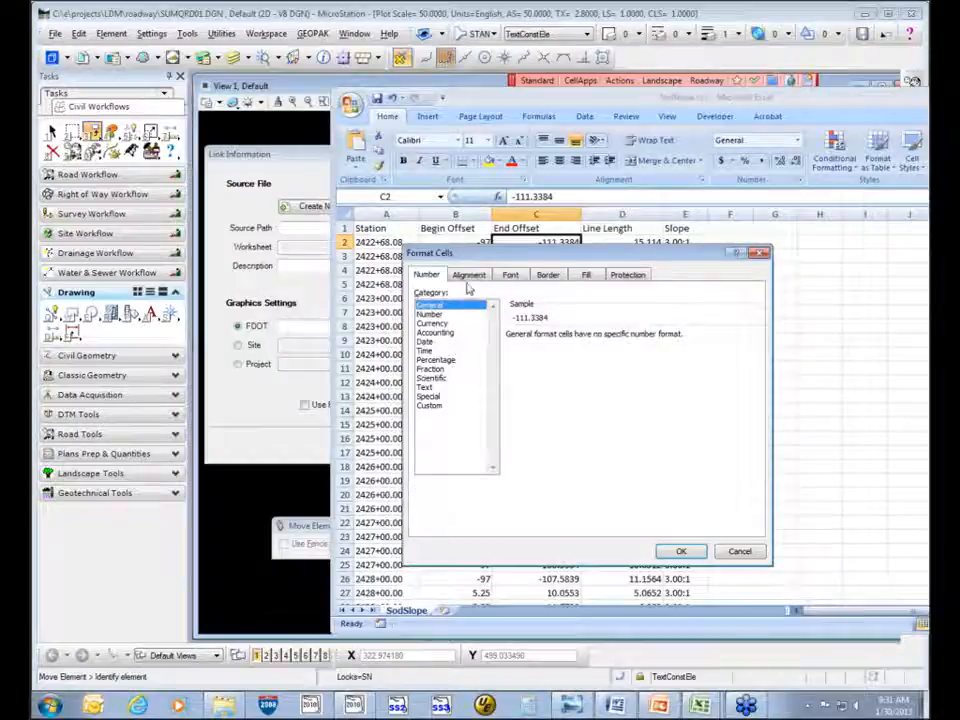
{"action": "left_click", "coordinate": [469, 275]}
{"action": "left_click", "coordinate": [490, 321]}
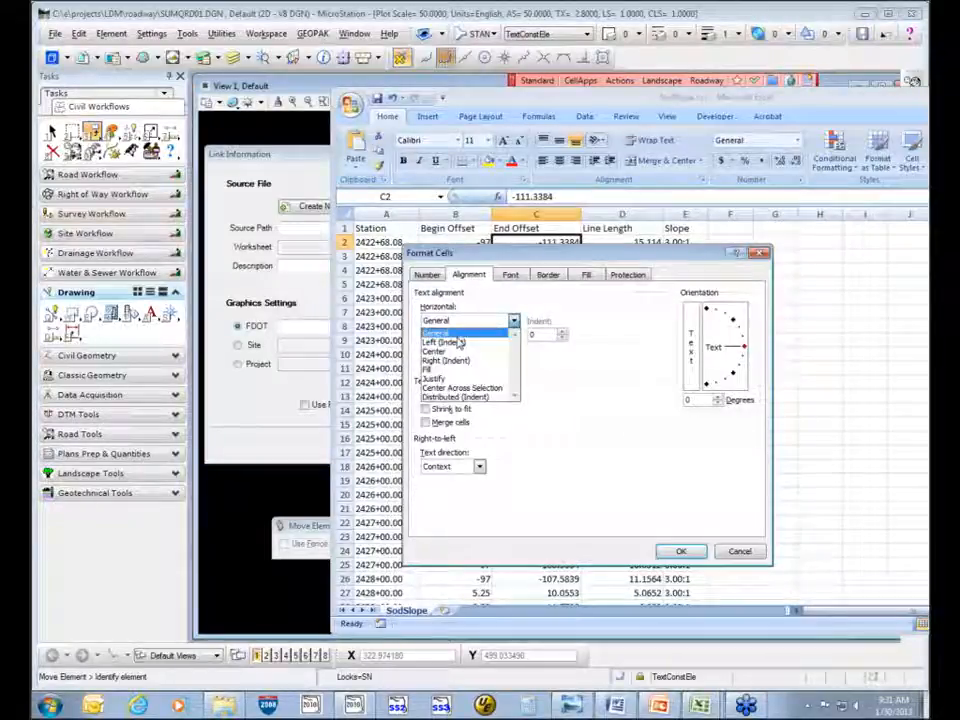
{"action": "left_click", "coordinate": [460, 350]}
{"action": "left_click", "coordinate": [513, 349]}
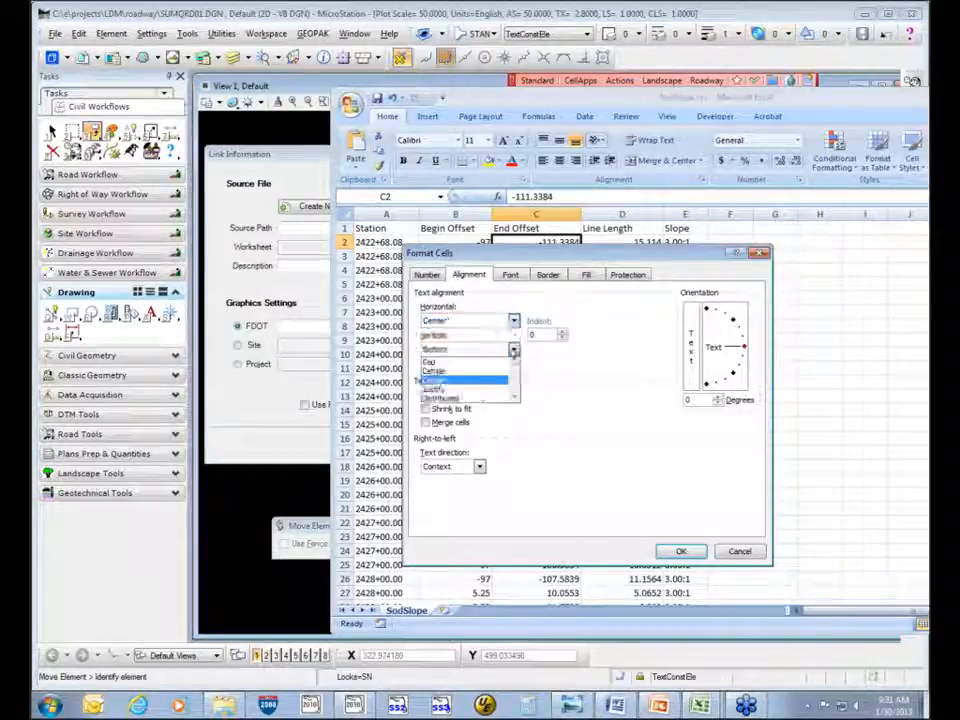
{"action": "left_click", "coordinate": [505, 366]}
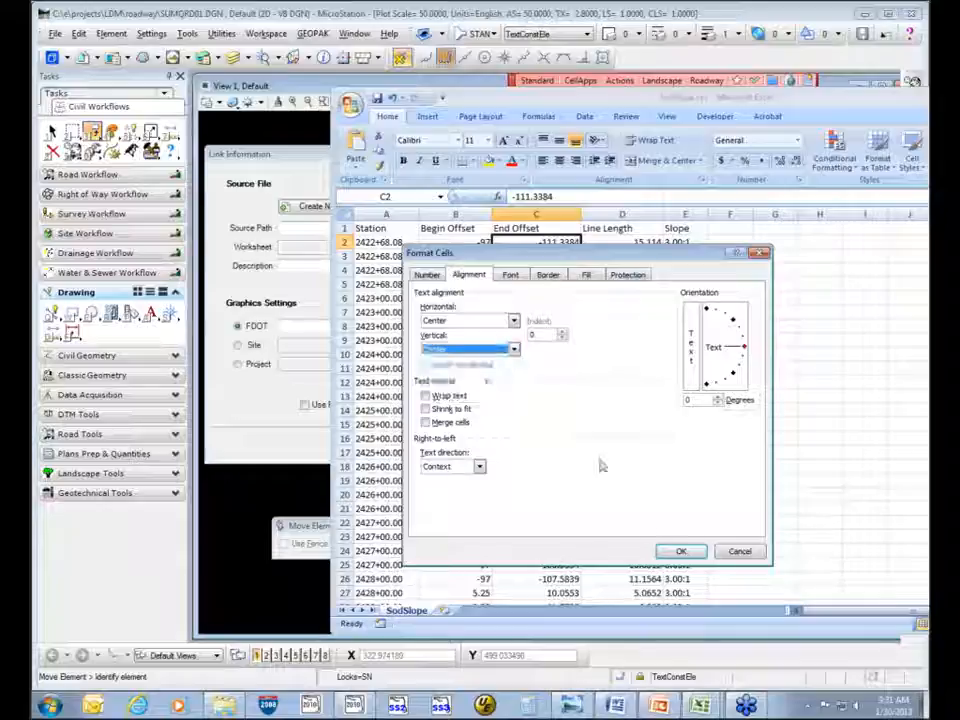
{"action": "left_click", "coordinate": [679, 552]}
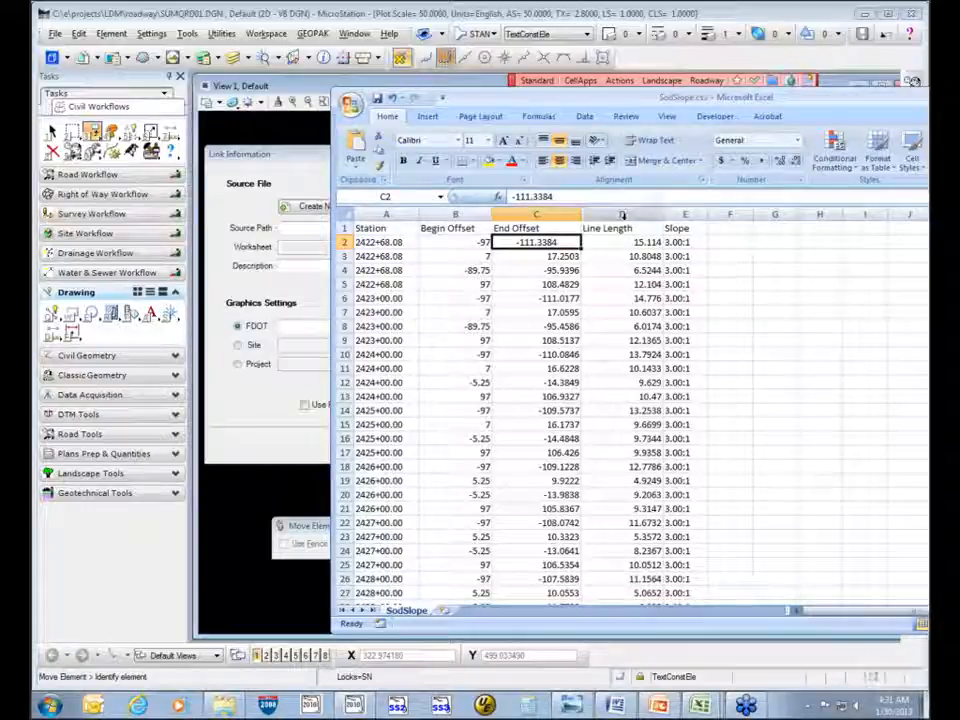
- Widen the Line Length column and select rows 100 through 202 of the slope data
{"action": "left_click_drag", "start_coordinate": [665, 215], "coordinate": [736, 215]}
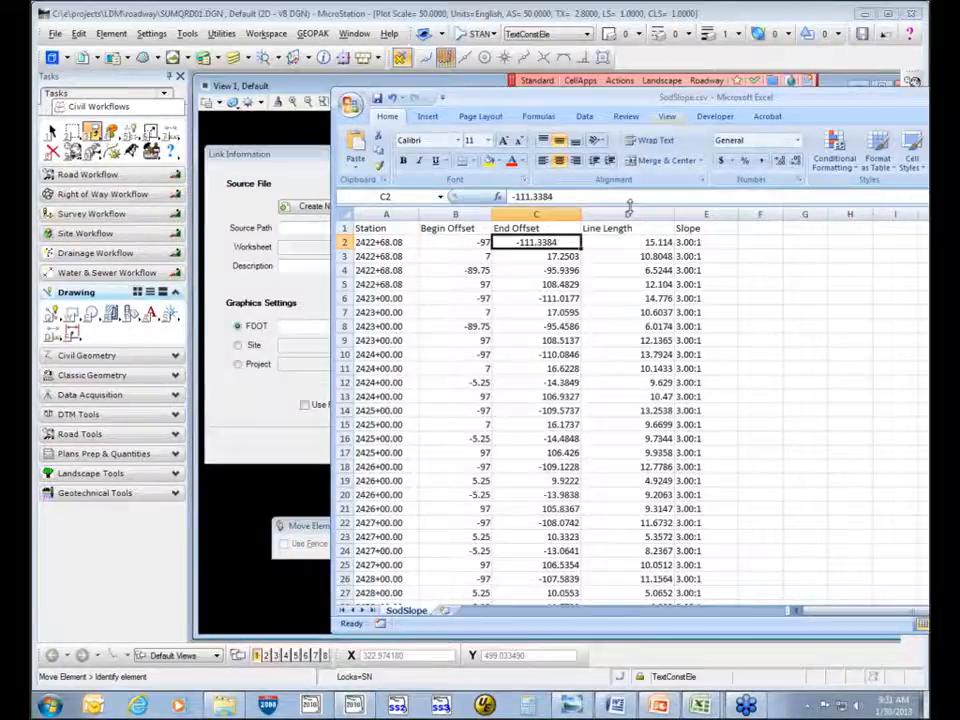
{"action": "scroll", "coordinate": [589, 355], "scroll_direction": "down", "scroll_amount": 20}
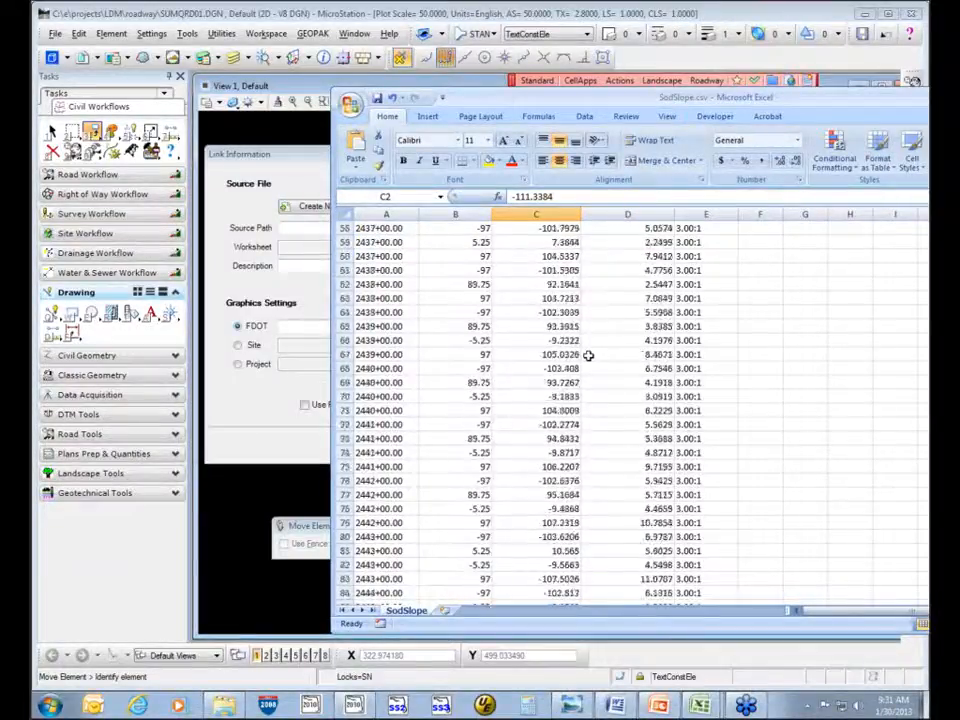
{"action": "scroll", "coordinate": [589, 355], "scroll_direction": "down", "scroll_amount": 4}
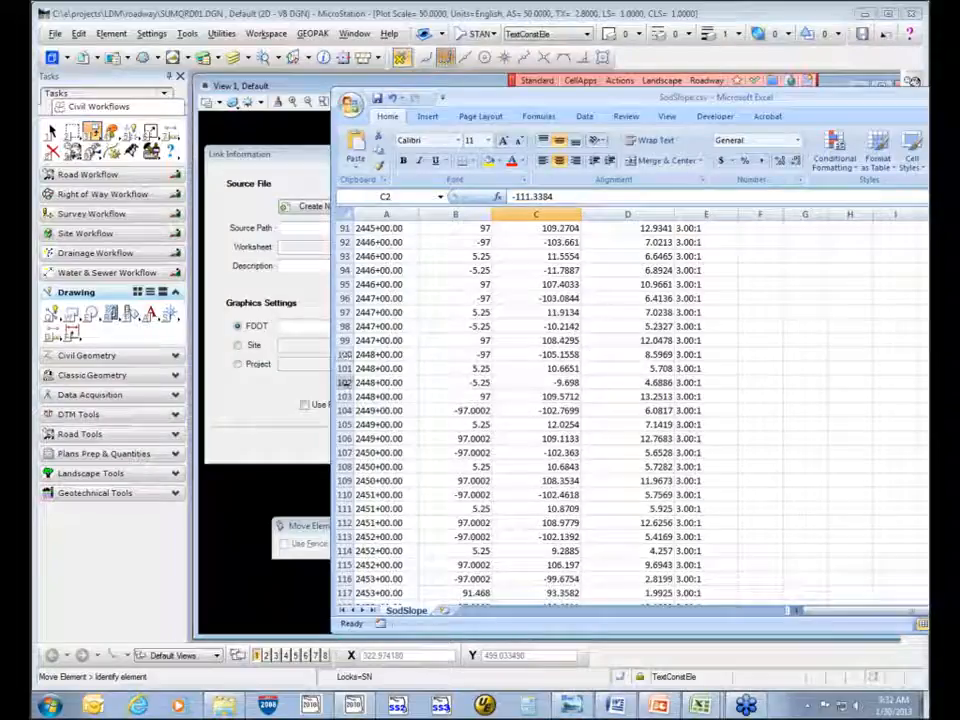
{"action": "left_click", "coordinate": [344, 383]}
{"action": "left_click_drag", "start_coordinate": [344, 354], "coordinate": [342, 593]}
{"action": "left_click_drag", "start_coordinate": [593, 612], "coordinate": [593, 612]}
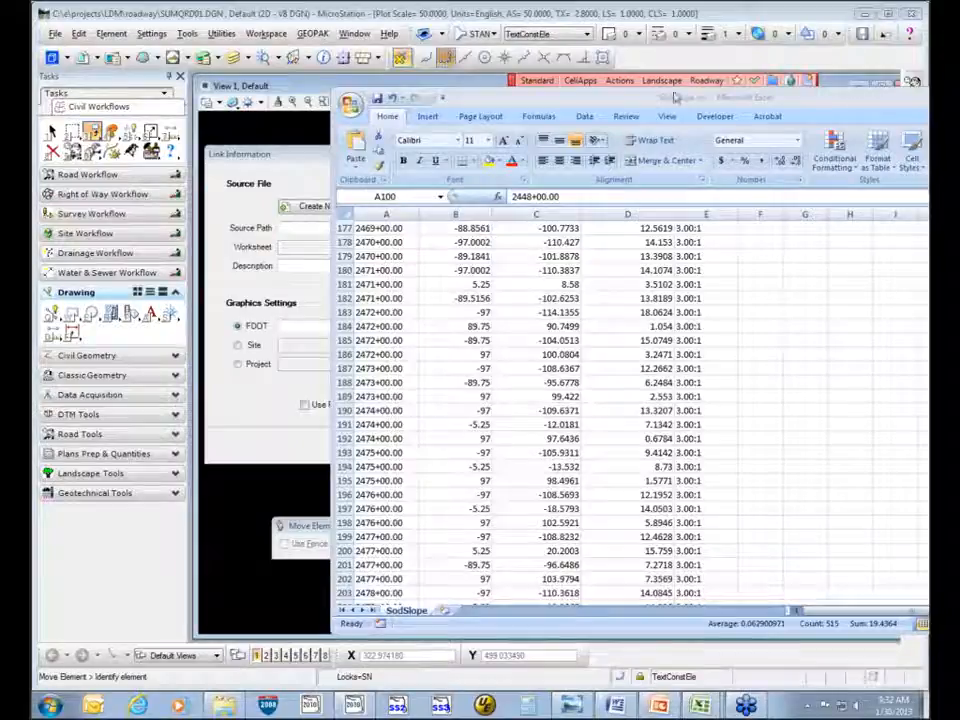
- Close SodSlope.csv without saving the changes and return to the new link's information
{"action": "left_click_drag", "start_coordinate": [688, 101], "coordinate": [486, 100]}
{"action": "left_click", "coordinate": [880, 97]}
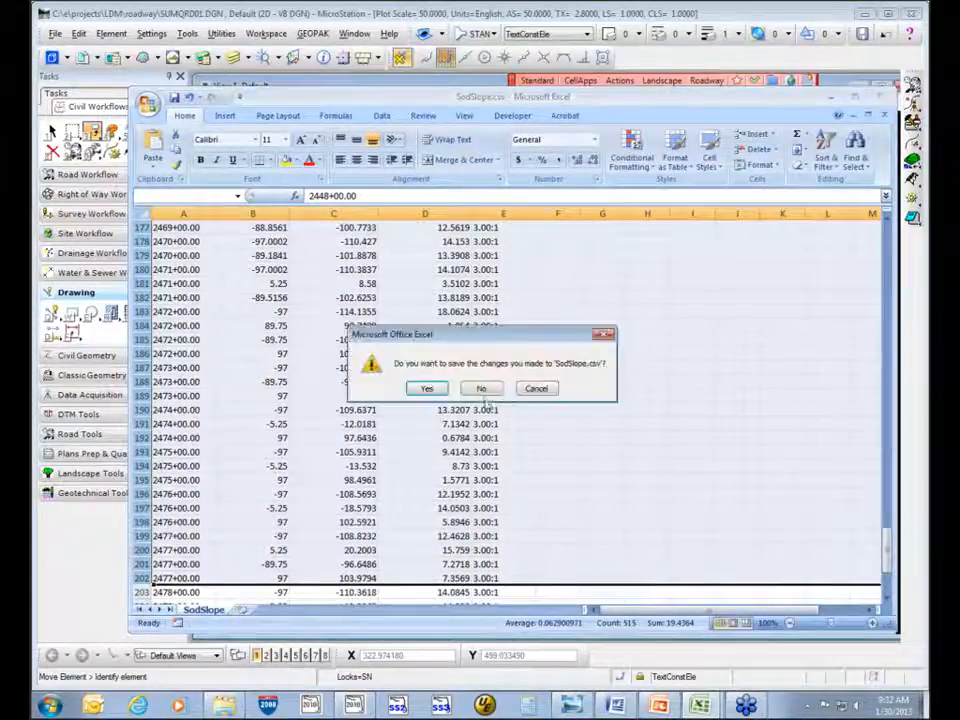
{"action": "left_click", "coordinate": [482, 389]}
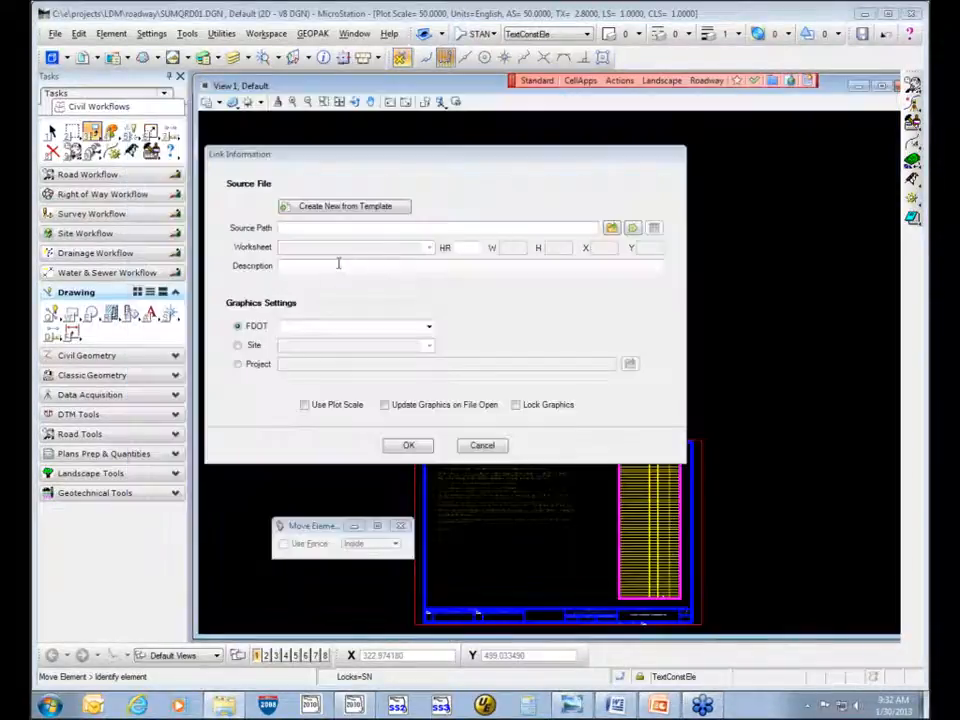
- Set the new link's source file to SodSlopeLDM.csv in the roadway folder, filtering for CSV files
{"action": "left_click", "coordinate": [611, 228]}
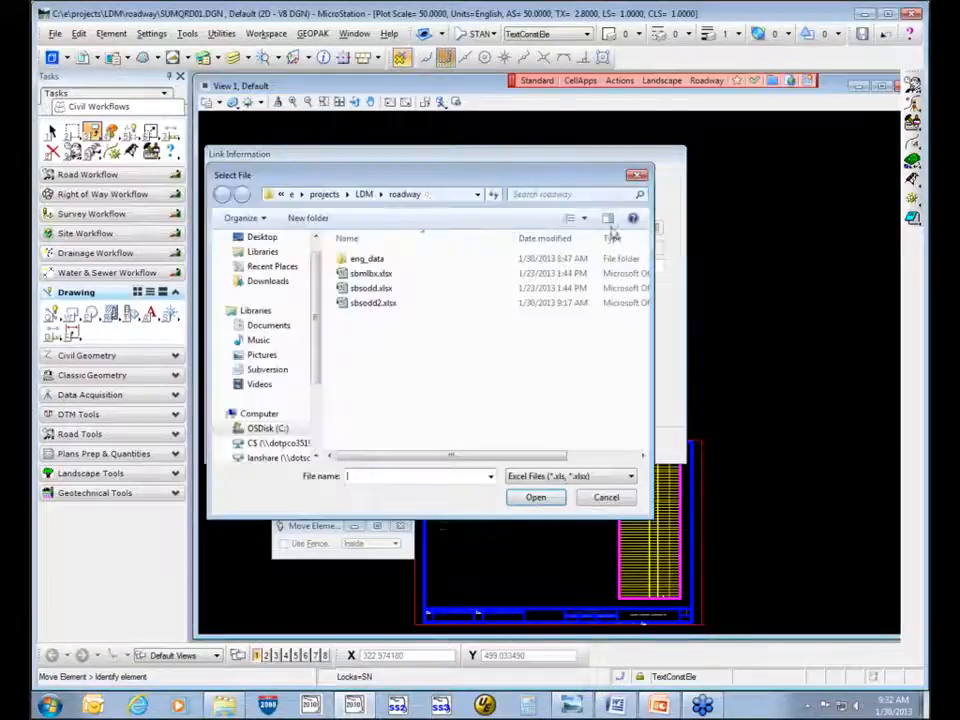
{"action": "left_click_drag", "start_coordinate": [377, 172], "coordinate": [392, 125]}
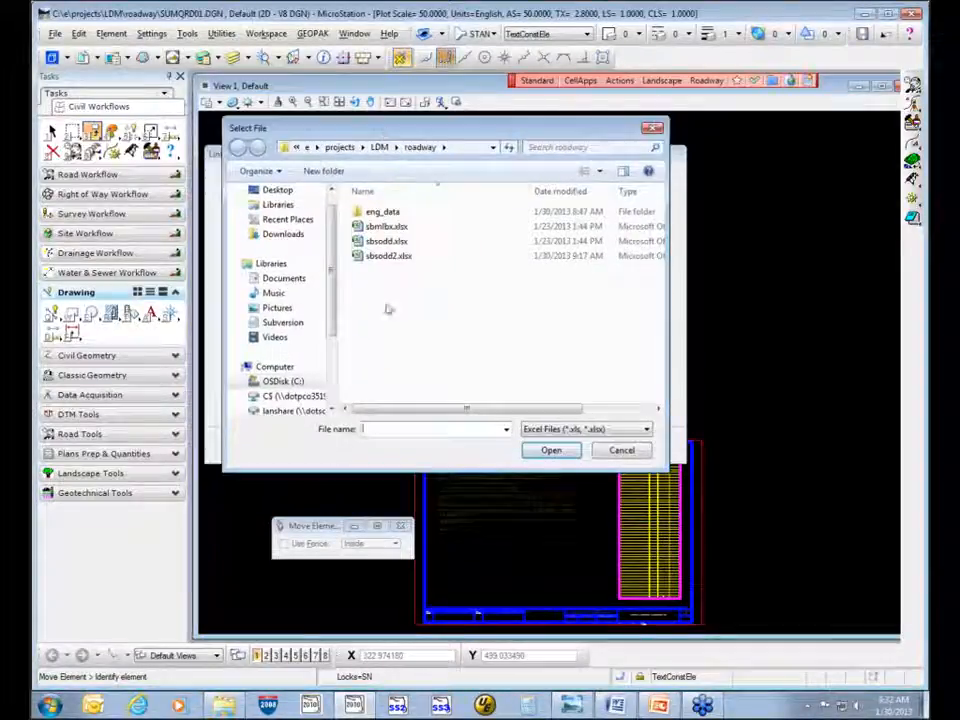
{"action": "left_click", "coordinate": [580, 431]}
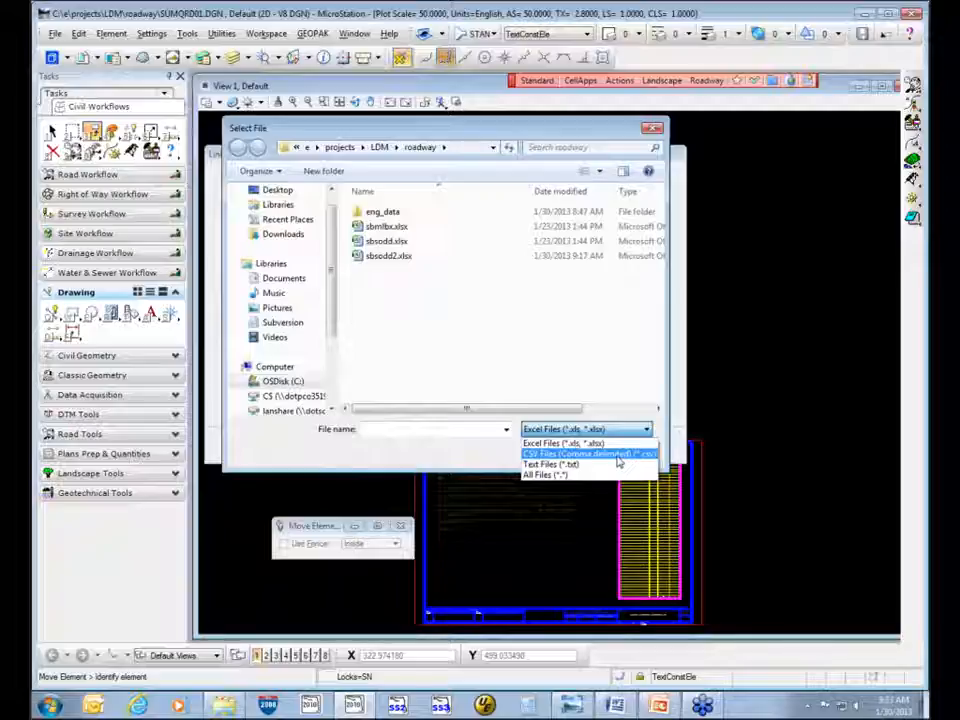
{"action": "left_click", "coordinate": [618, 455]}
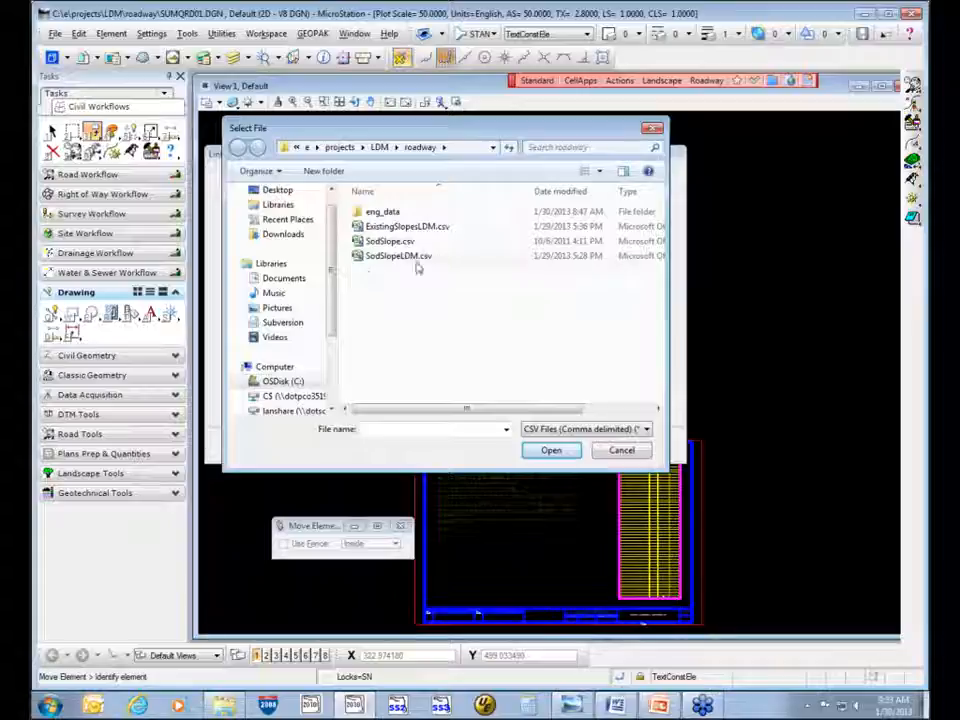
{"action": "left_click", "coordinate": [399, 256]}
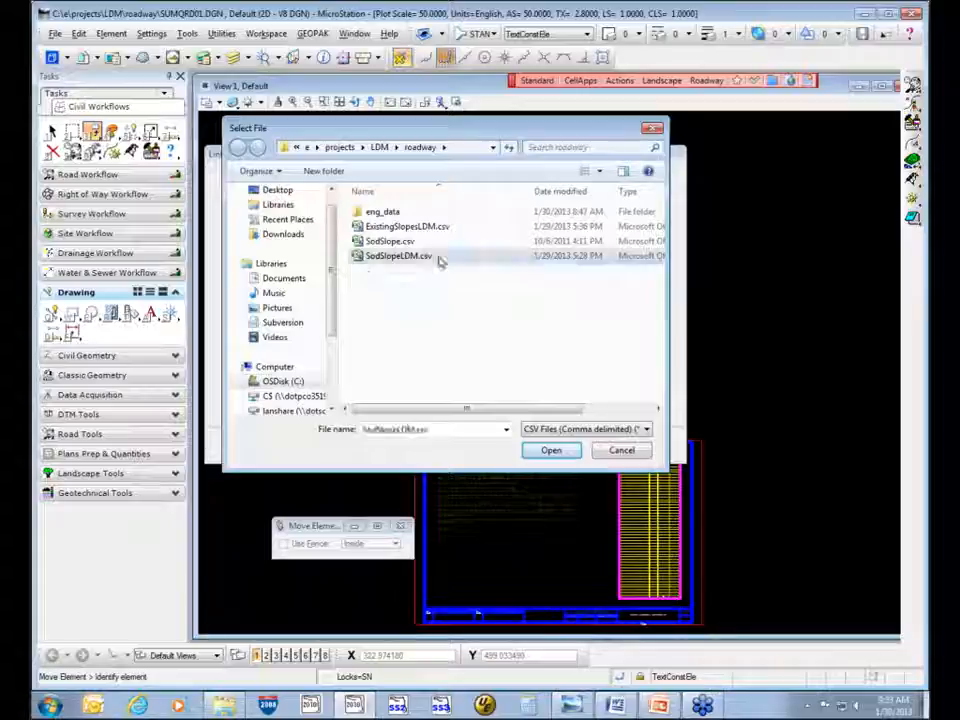
{"action": "left_click", "coordinate": [550, 452]}
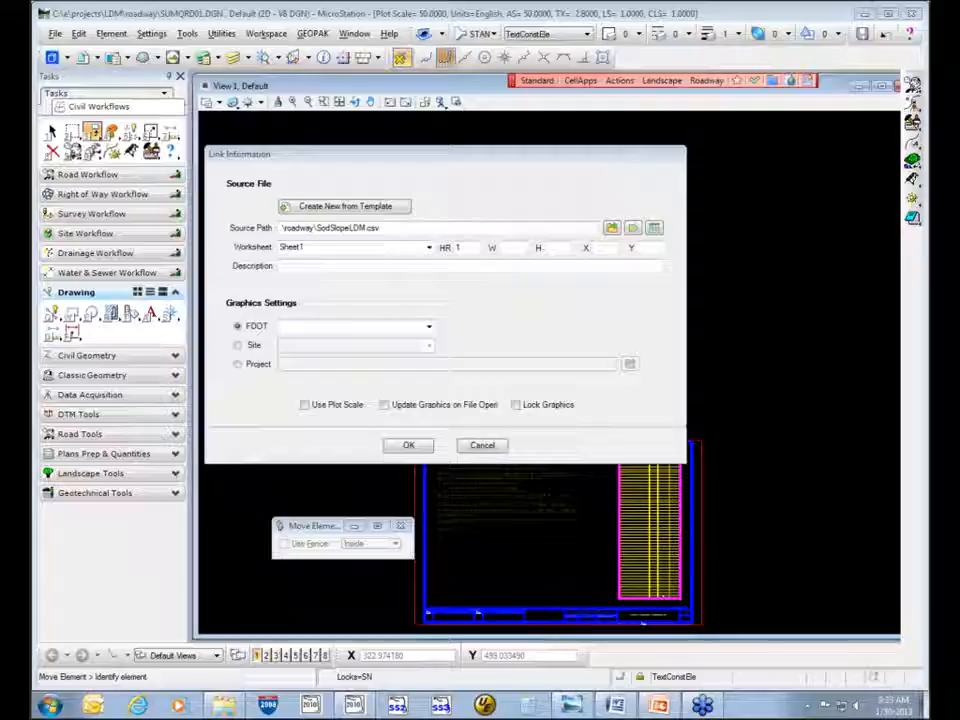
- Bring the roadway folder into view in Windows Explorer to examine the files stored alongside SodSlopeLDM.csv
{"action": "left_click_drag", "start_coordinate": [955, 449], "coordinate": [652, 207]}
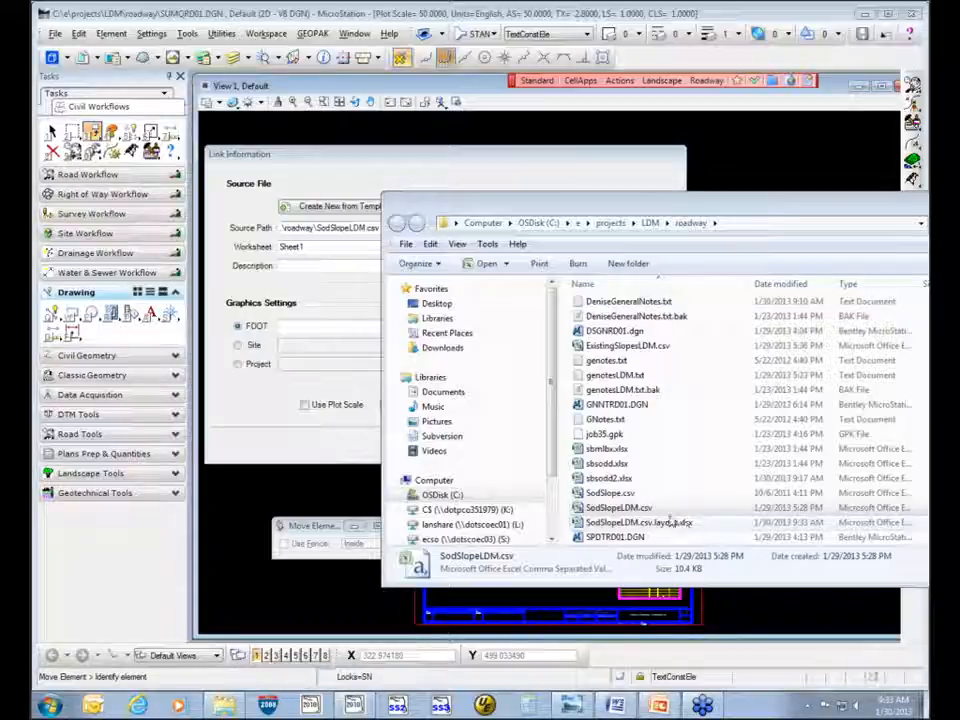
- Keep worksheet Sheet1 for the SodSlopeLDM.csv link and open its Excel layout file for editing, accepting the layout warning
{"action": "left_click_drag", "start_coordinate": [536, 204], "coordinate": [958, 204]}
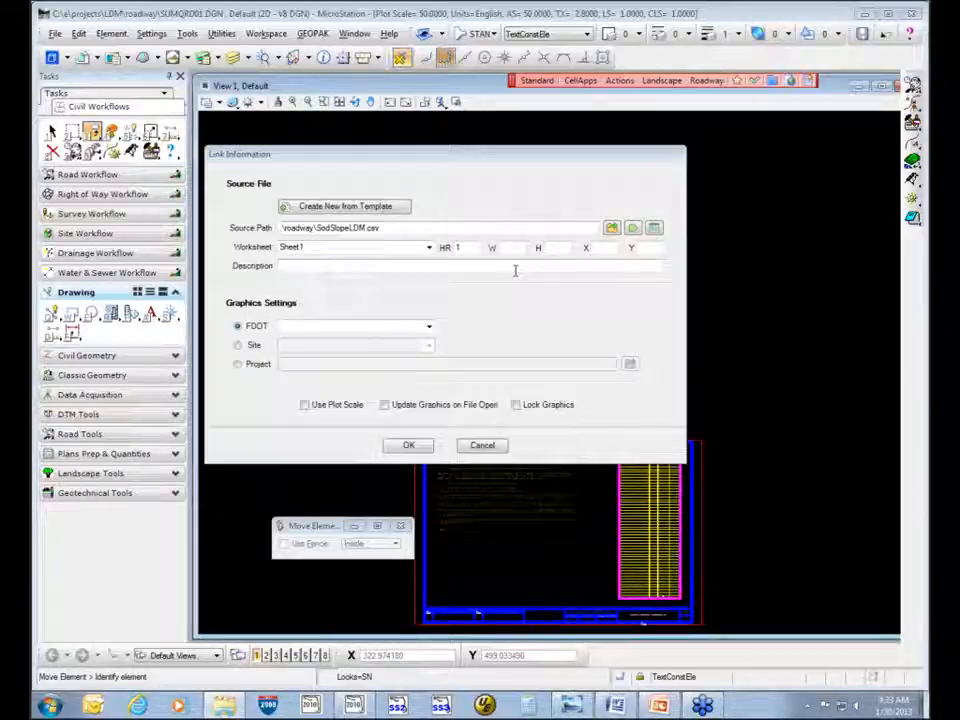
{"action": "left_click", "coordinate": [429, 247]}
{"action": "left_click", "coordinate": [363, 264]}
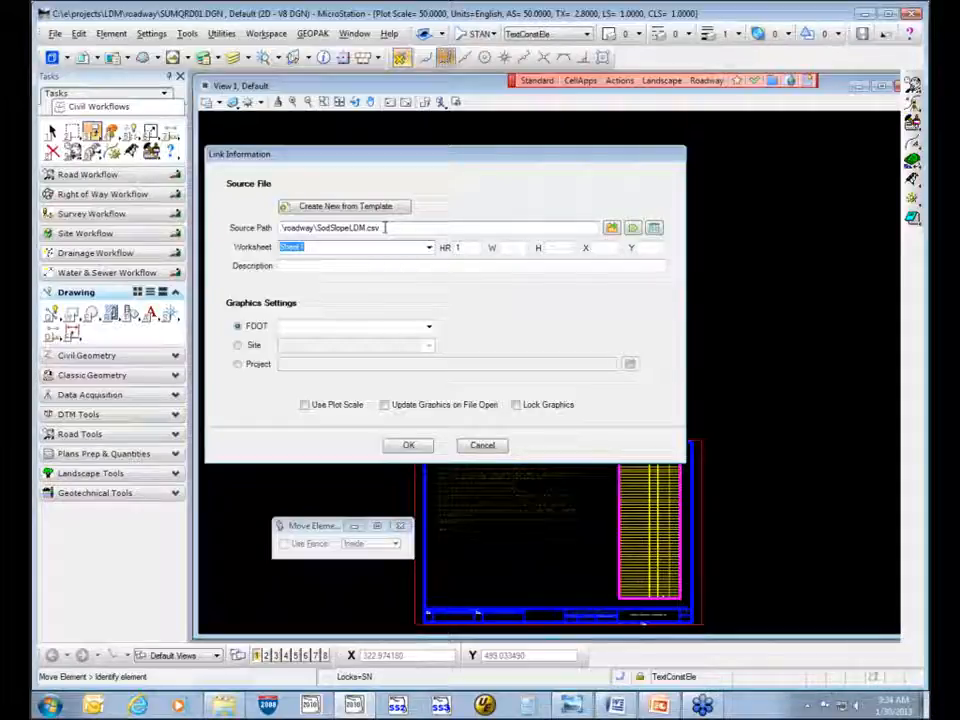
{"action": "left_click", "coordinate": [654, 229]}
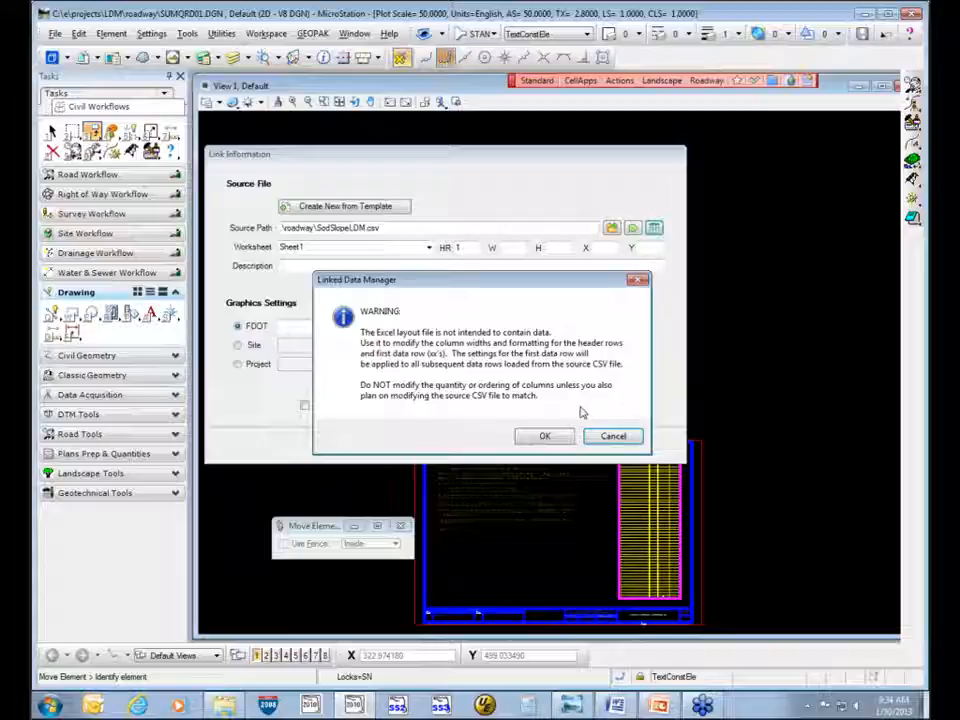
{"action": "left_click", "coordinate": [541, 437]}
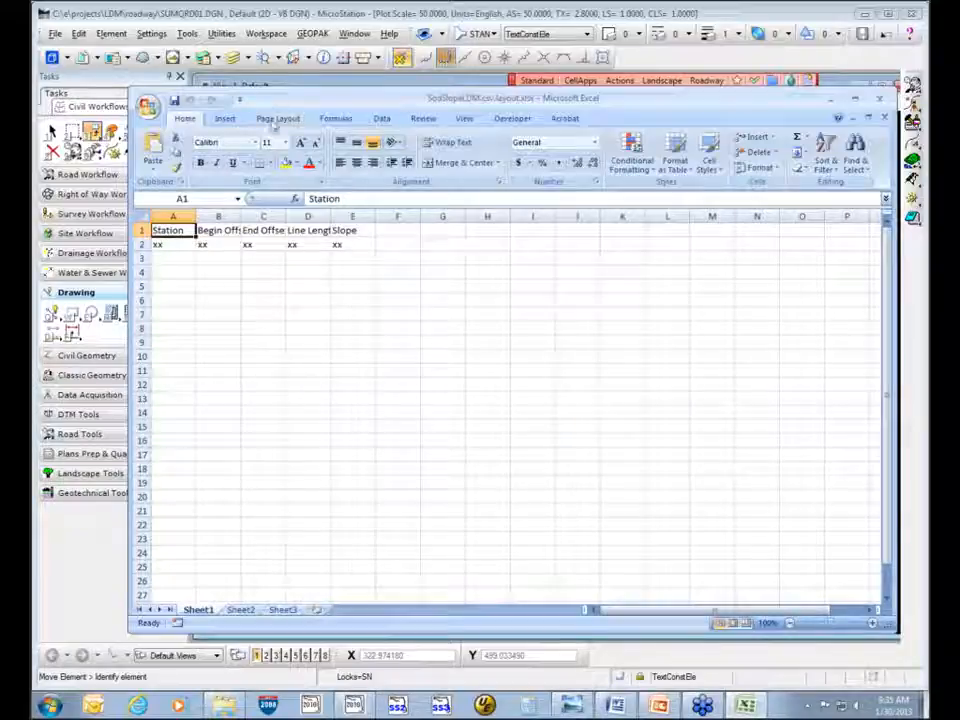
- Insert a blank row above the column header row in the layout sheet
{"action": "left_click", "coordinate": [142, 231]}
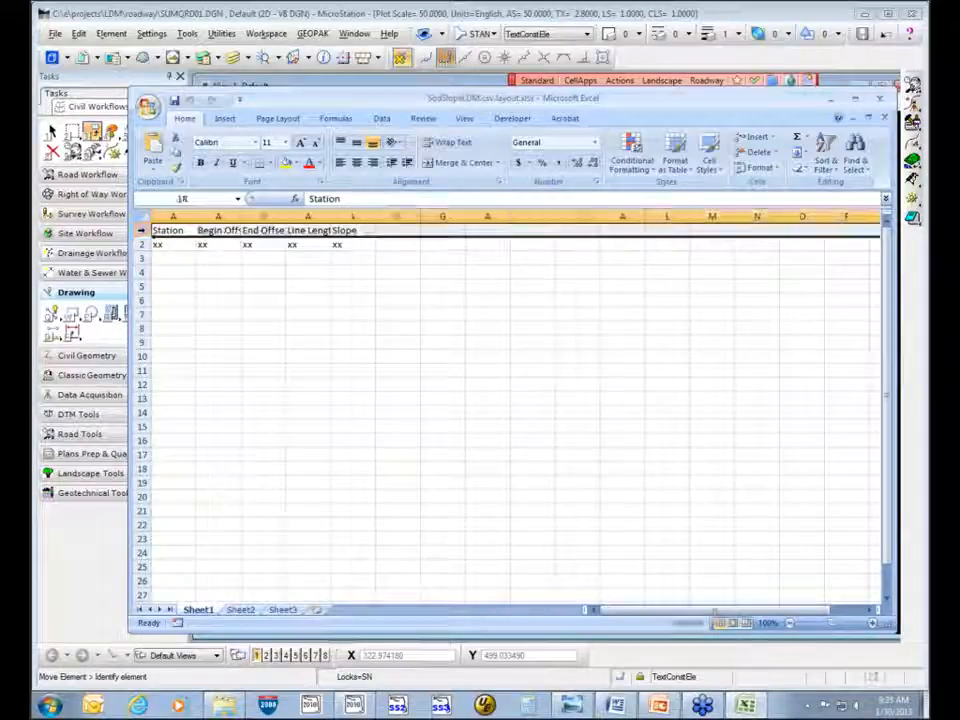
{"action": "right_click", "coordinate": [142, 231]}
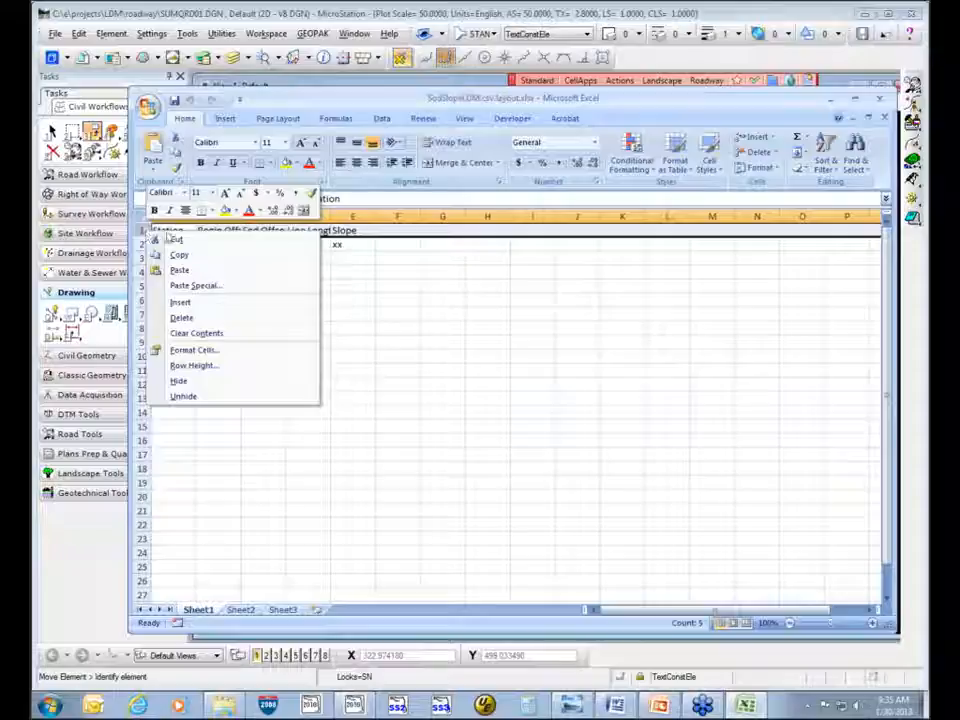
{"action": "left_click", "coordinate": [182, 302]}
- Set cells A1 to E1 in the blank first row to merge into one cell
{"action": "left_click", "coordinate": [183, 231]}
{"action": "left_click_drag", "start_coordinate": [183, 231], "coordinate": [336, 229]}
{"action": "right_click", "coordinate": [337, 231]}
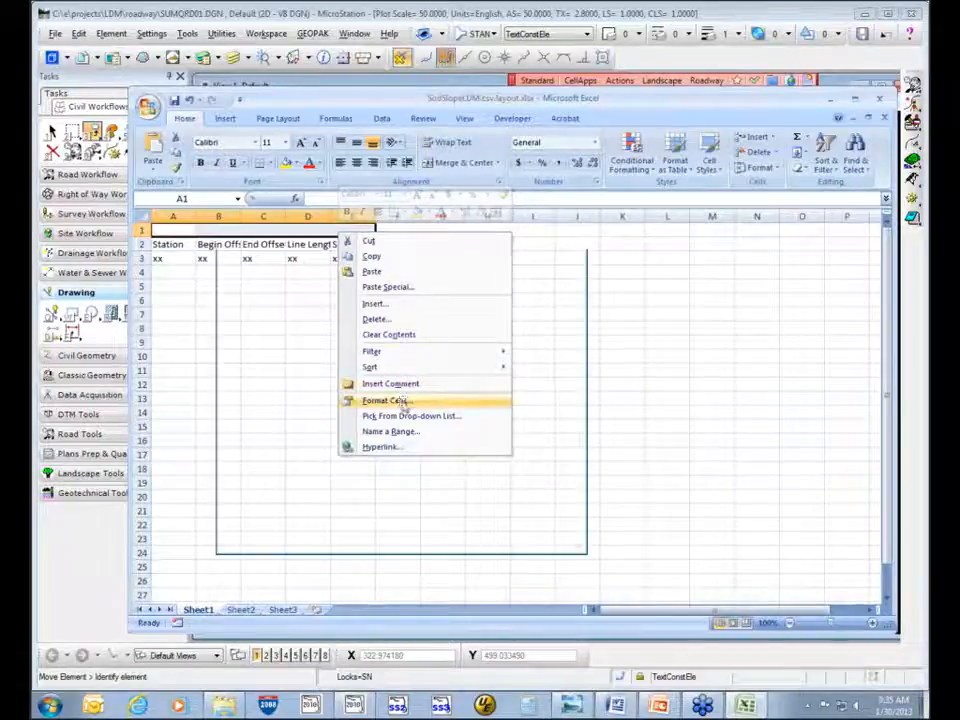
{"action": "left_click", "coordinate": [398, 400]}
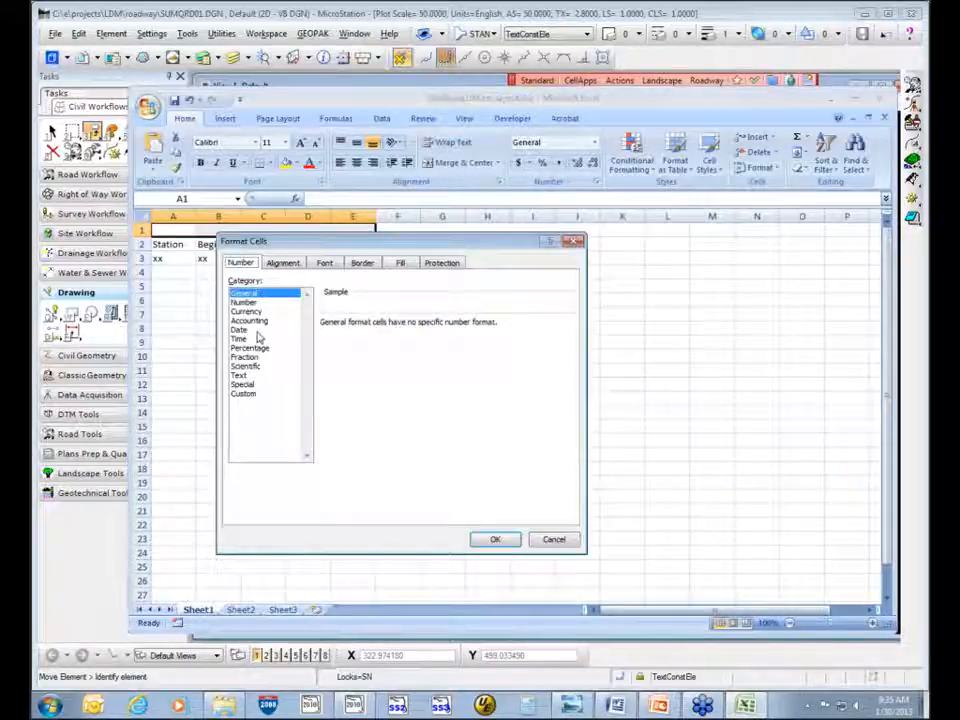
{"action": "left_click", "coordinate": [282, 263]}
{"action": "left_click", "coordinate": [240, 410]}
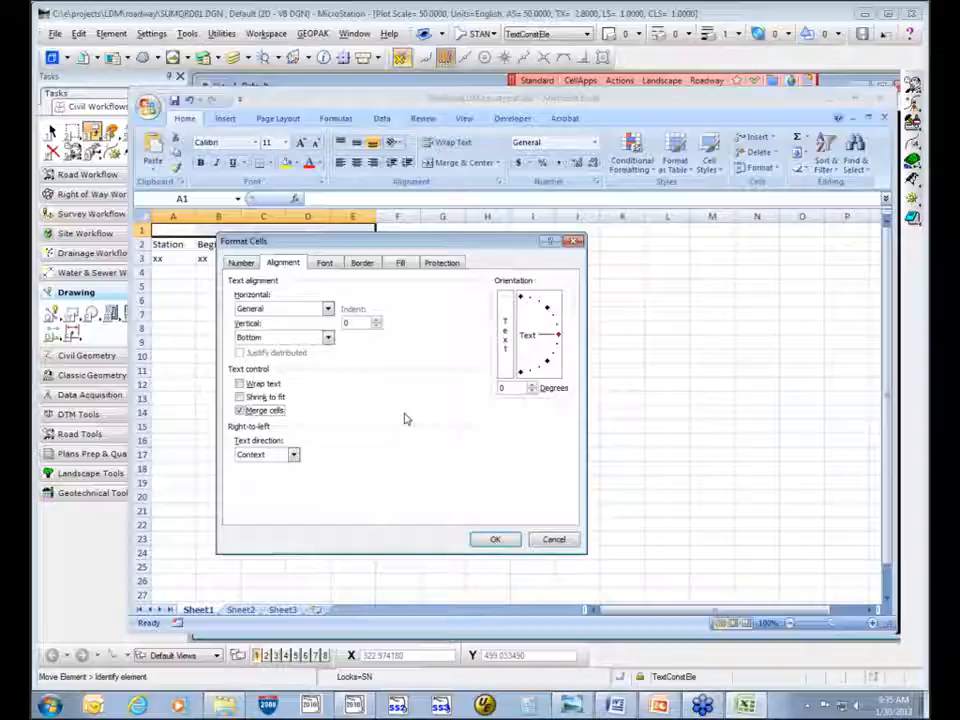
- Set the font of the first-row cell to FDOT Bold, size 12, and apply the cell formatting
{"action": "left_click", "coordinate": [328, 264]}
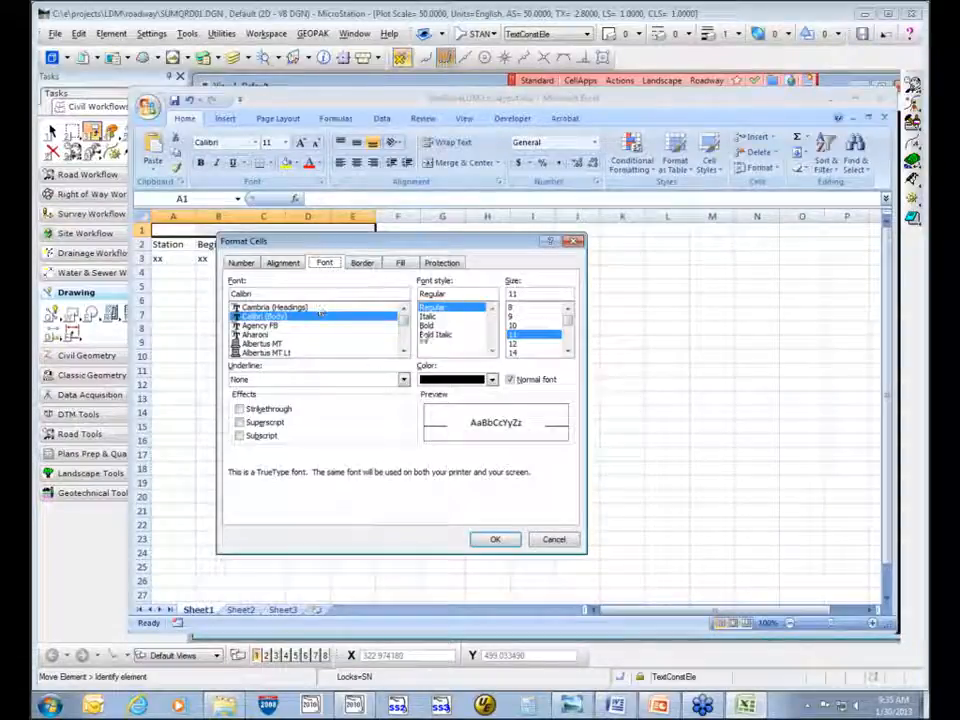
{"action": "scroll", "coordinate": [270, 348], "scroll_direction": "down", "scroll_amount": 10}
{"action": "scroll", "coordinate": [270, 350], "scroll_direction": "down", "scroll_amount": 6}
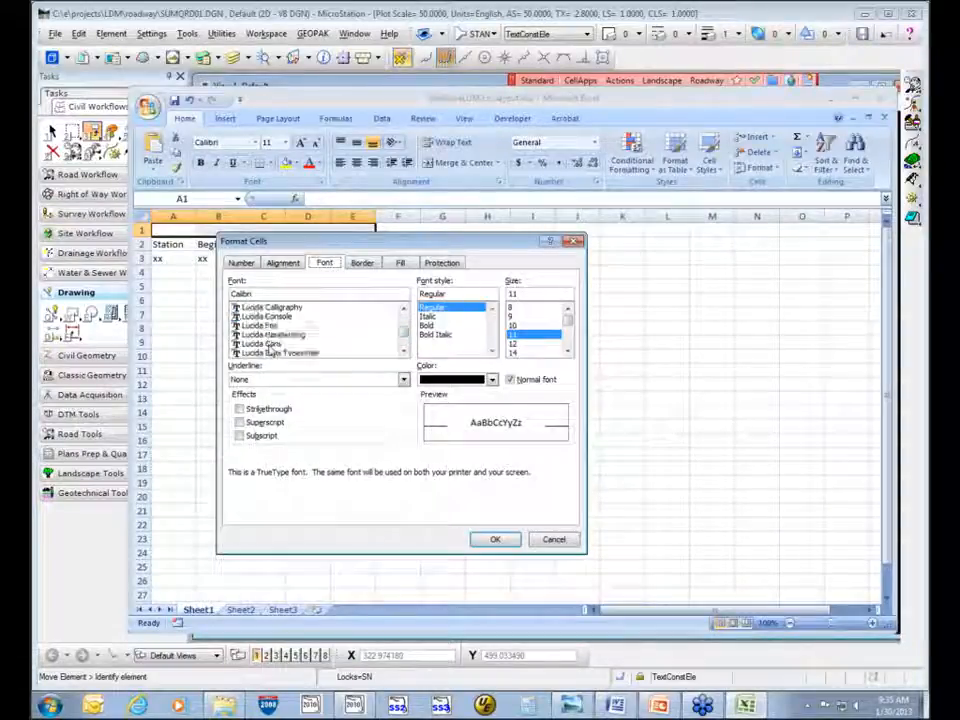
{"action": "scroll", "coordinate": [270, 350], "scroll_direction": "down", "scroll_amount": 8}
{"action": "scroll", "coordinate": [270, 350], "scroll_direction": "down", "scroll_amount": 10}
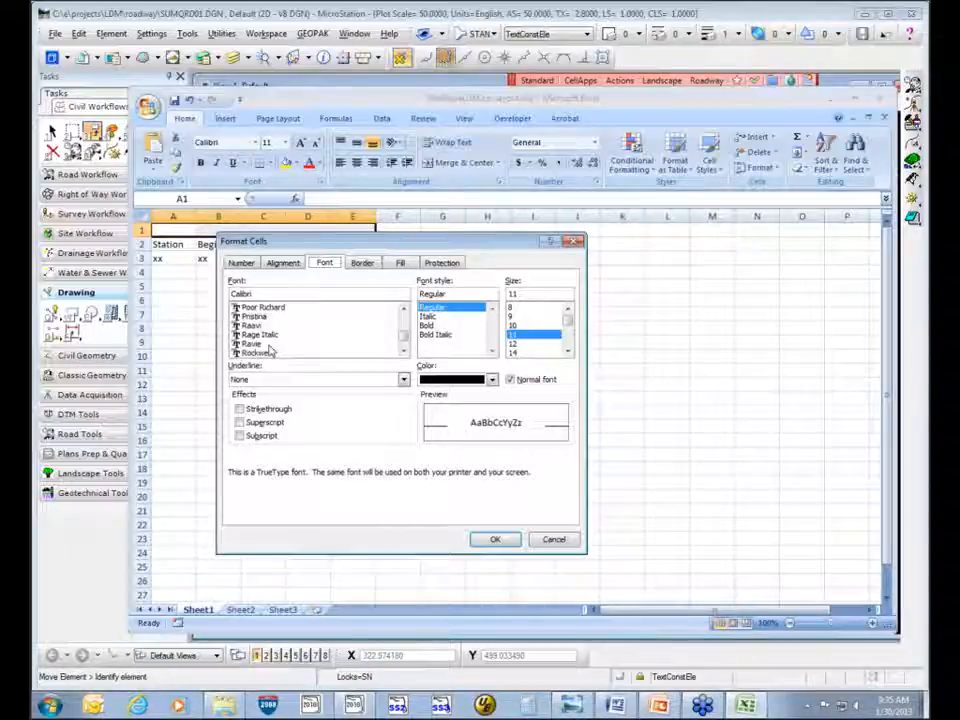
{"action": "scroll", "coordinate": [270, 350], "scroll_direction": "down", "scroll_amount": 4}
{"action": "scroll", "coordinate": [296, 340], "scroll_direction": "down", "scroll_amount": 4}
{"action": "scroll", "coordinate": [296, 340], "scroll_direction": "up", "scroll_amount": 10}
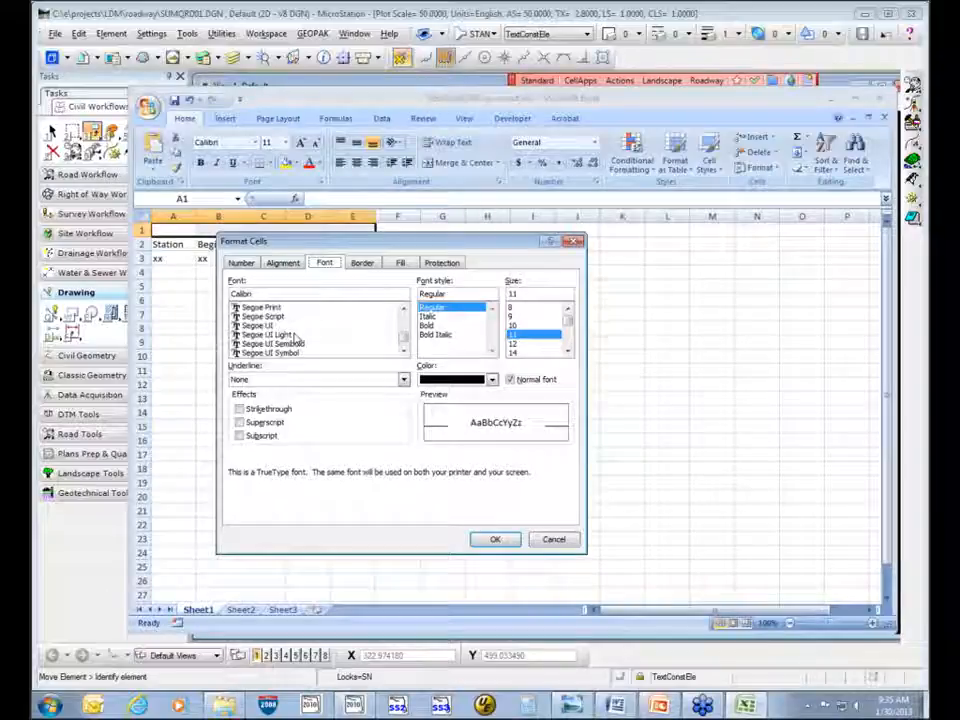
{"action": "scroll", "coordinate": [296, 340], "scroll_direction": "up", "scroll_amount": 3}
{"action": "scroll", "coordinate": [296, 340], "scroll_direction": "up", "scroll_amount": 3}
{"action": "scroll", "coordinate": [296, 340], "scroll_direction": "up", "scroll_amount": 5}
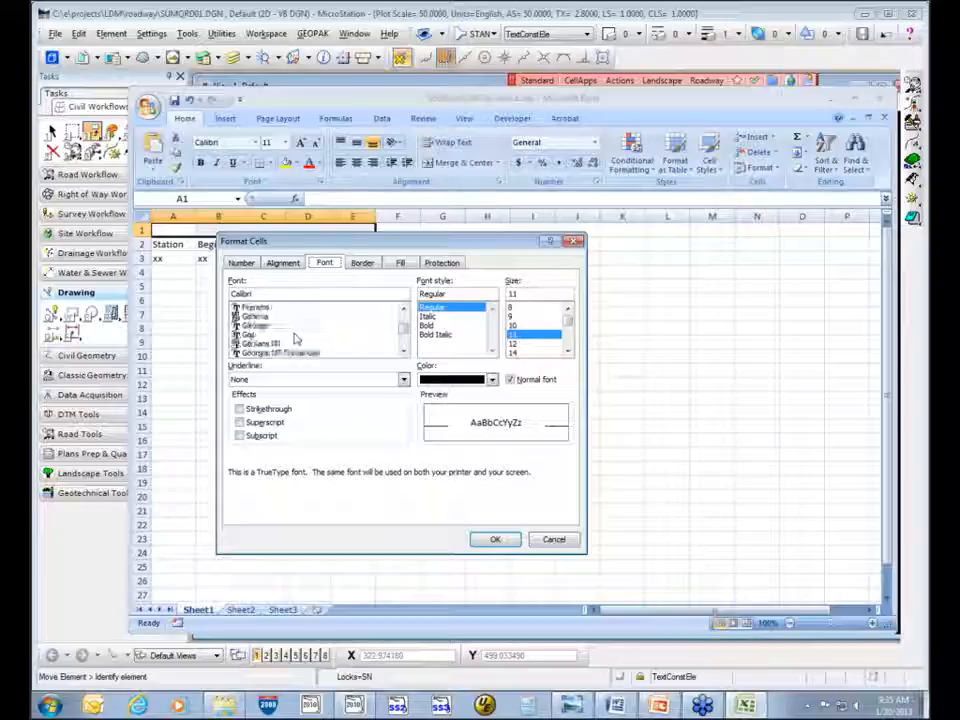
{"action": "scroll", "coordinate": [296, 340], "scroll_direction": "up", "scroll_amount": 3}
{"action": "scroll", "coordinate": [293, 317], "scroll_direction": "up", "scroll_amount": 1}
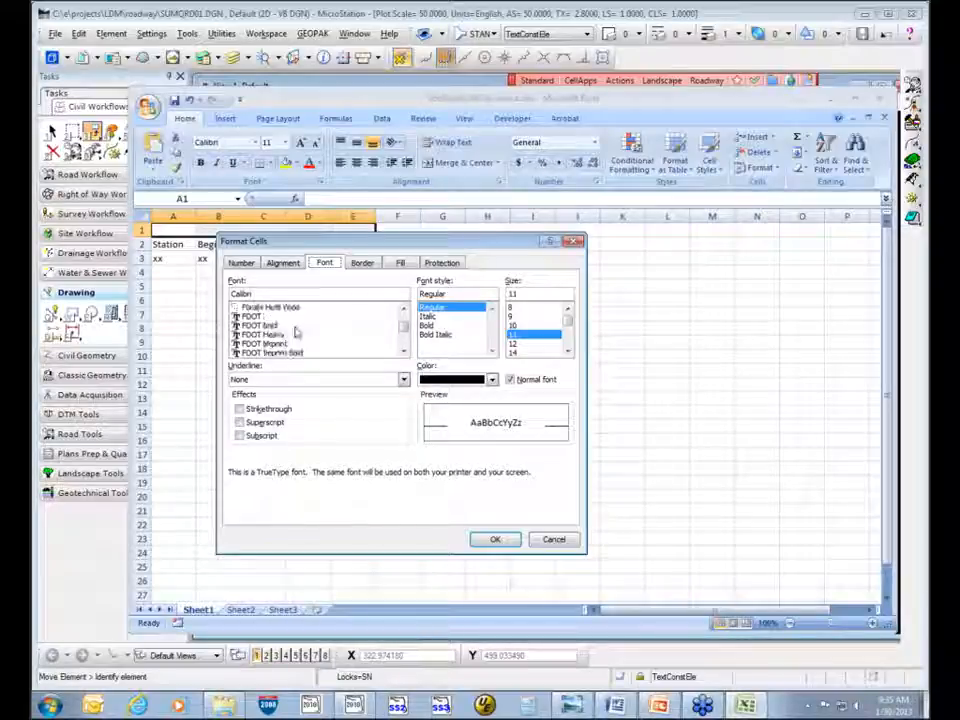
{"action": "left_click", "coordinate": [272, 326]}
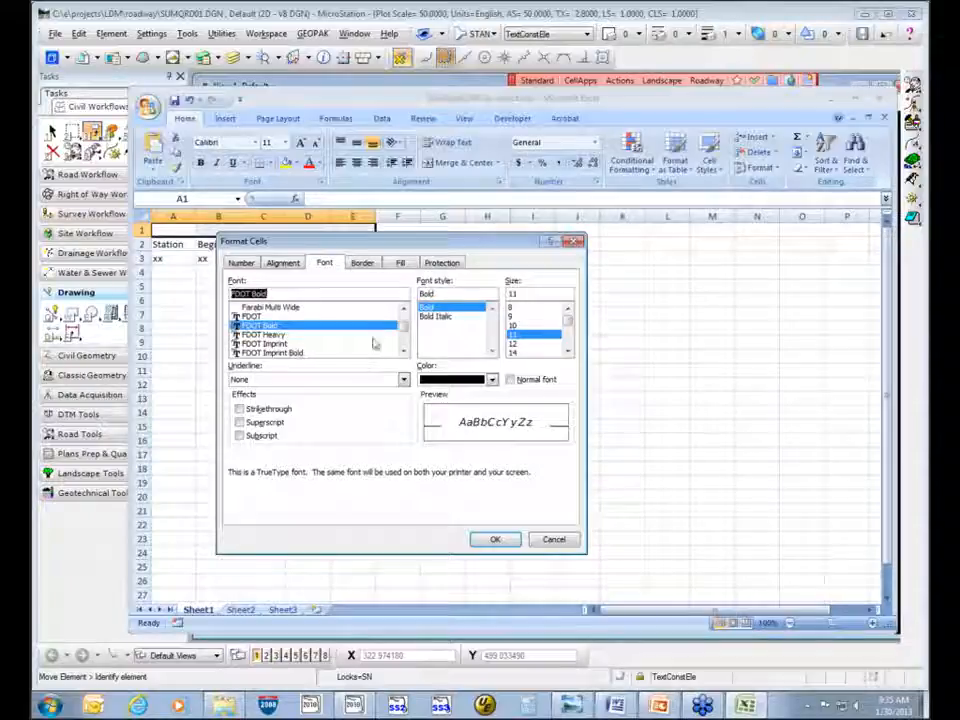
{"action": "left_click", "coordinate": [524, 344]}
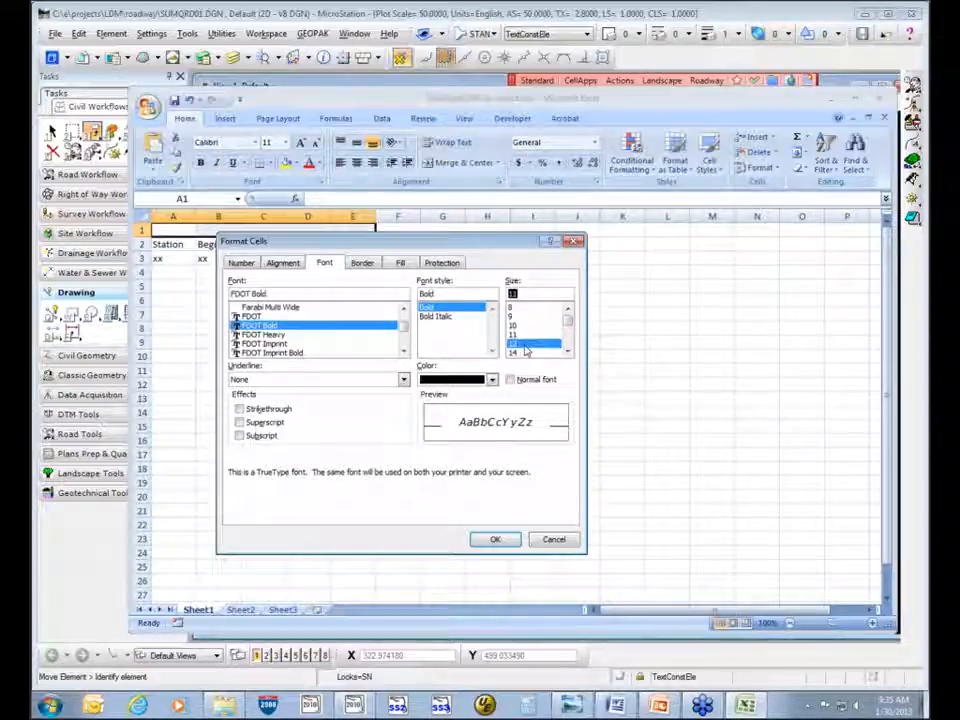
{"action": "left_click", "coordinate": [500, 542]}
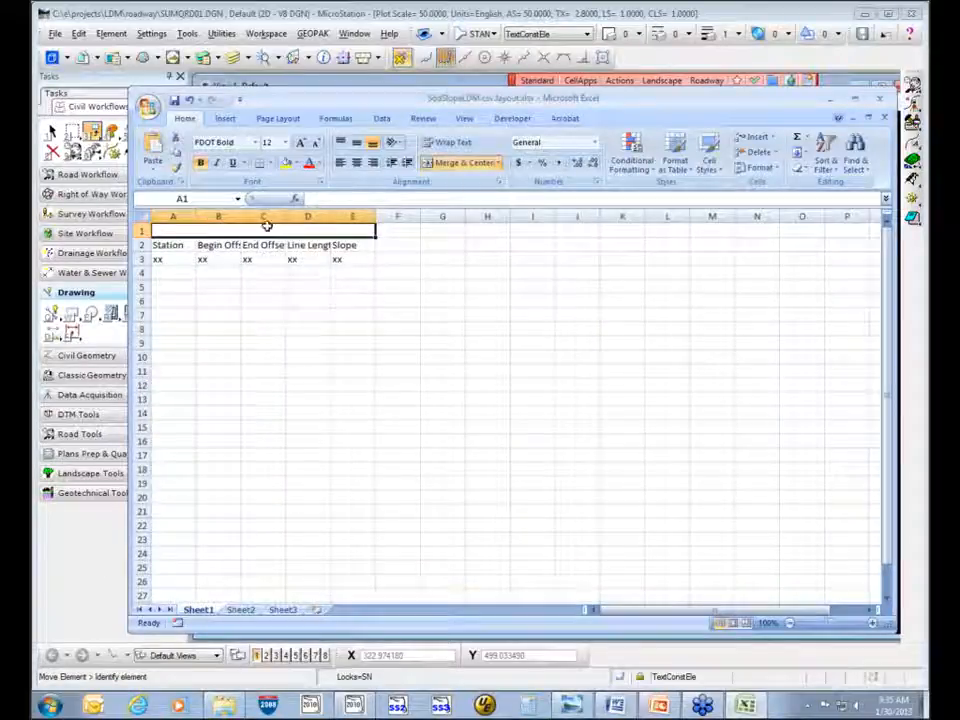
- Enter the text "Title" in the merged cell above the column headers
{"action": "double_click", "coordinate": [267, 230]}
{"action": "type", "text": "Title"}
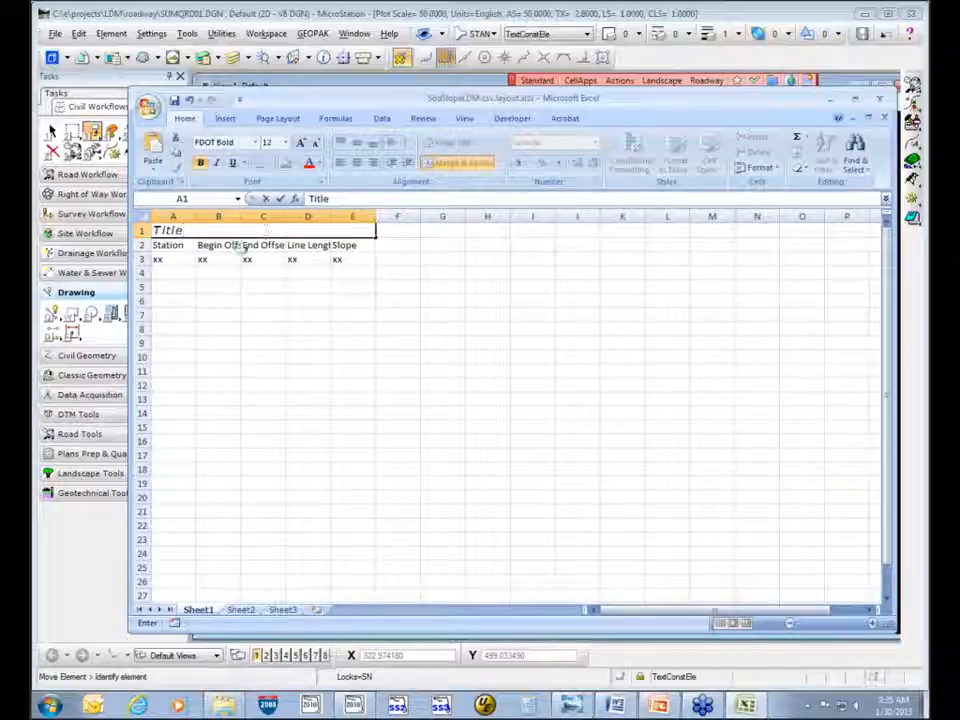
{"action": "key", "text": "Return"}
- Set the title cell's horizontal and vertical text alignment to Center
{"action": "left_click", "coordinate": [160, 229]}
{"action": "right_click", "coordinate": [185, 231]}
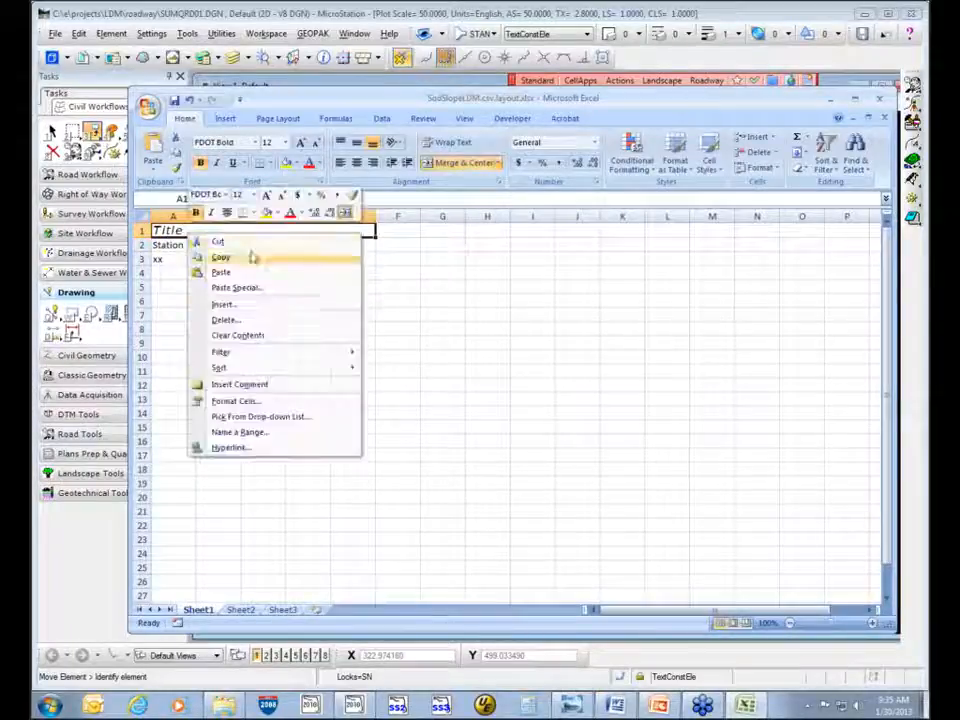
{"action": "left_click", "coordinate": [255, 398]}
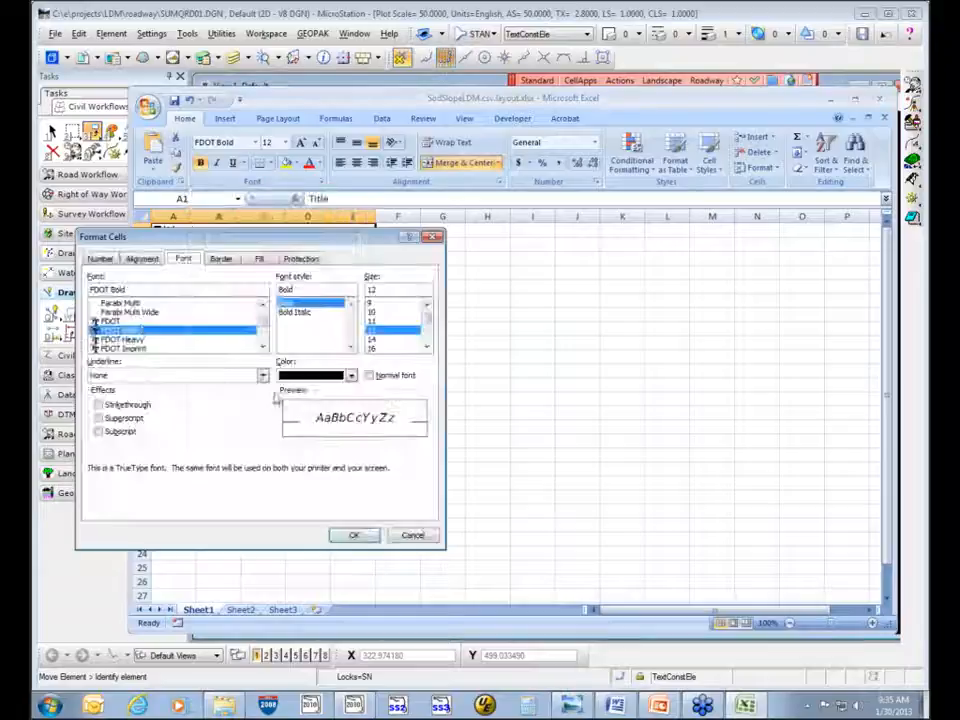
{"action": "left_click", "coordinate": [141, 258]}
{"action": "left_click", "coordinate": [152, 303]}
{"action": "left_click", "coordinate": [120, 332]}
{"action": "left_click", "coordinate": [140, 333]}
{"action": "left_click", "coordinate": [146, 354]}
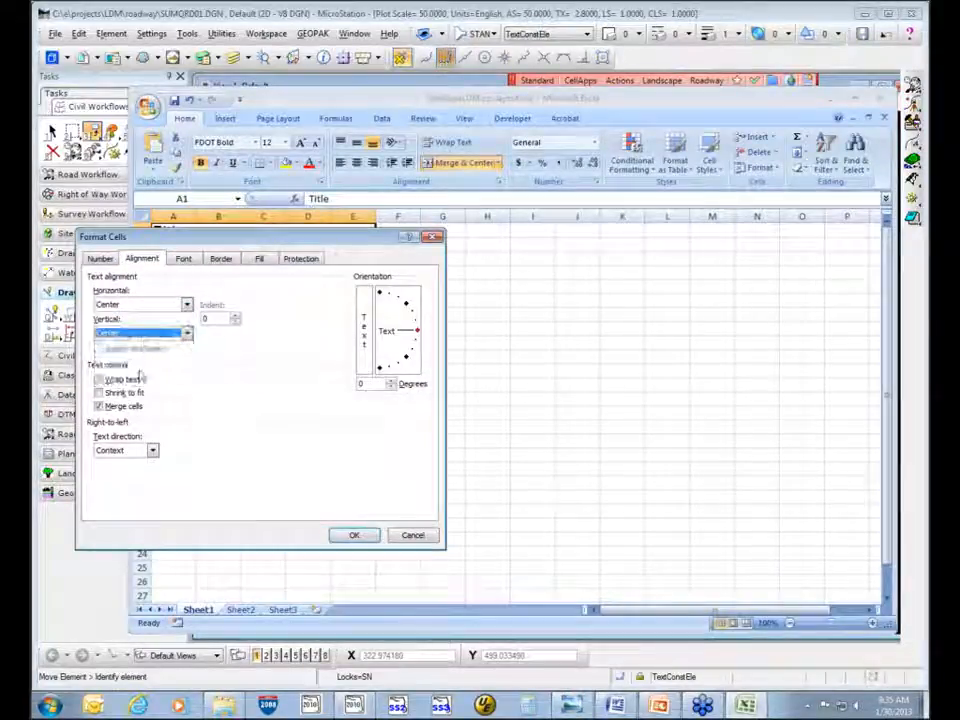
- Open the title cell's border settings and move the dialog clear of the header cells
{"action": "left_click", "coordinate": [183, 259]}
{"action": "left_click", "coordinate": [221, 259]}
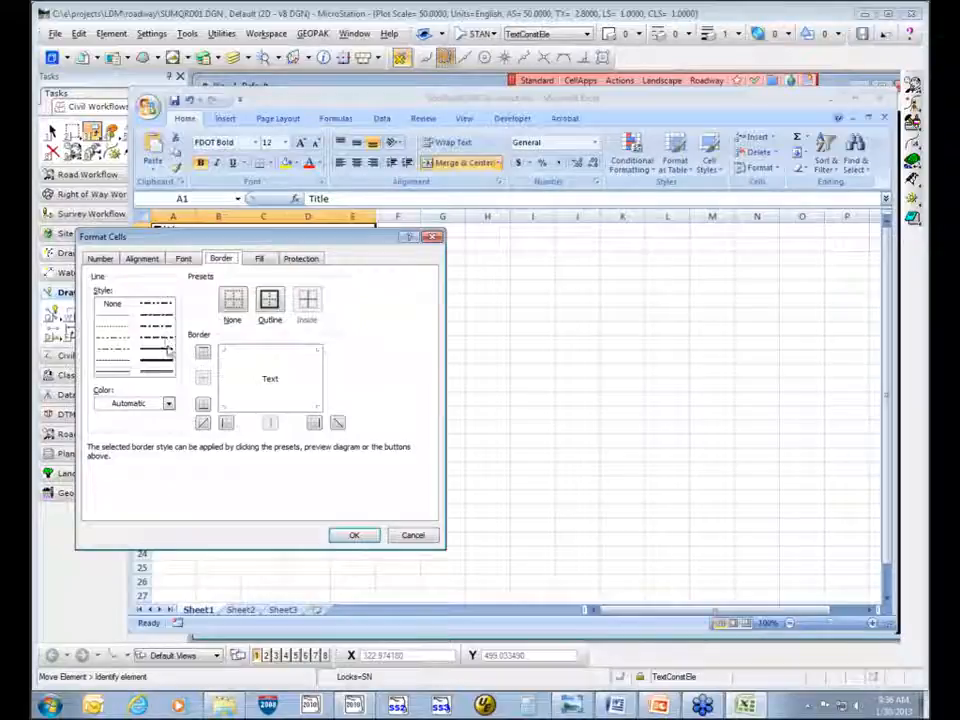
{"action": "left_click_drag", "start_coordinate": [233, 241], "coordinate": [463, 271]}
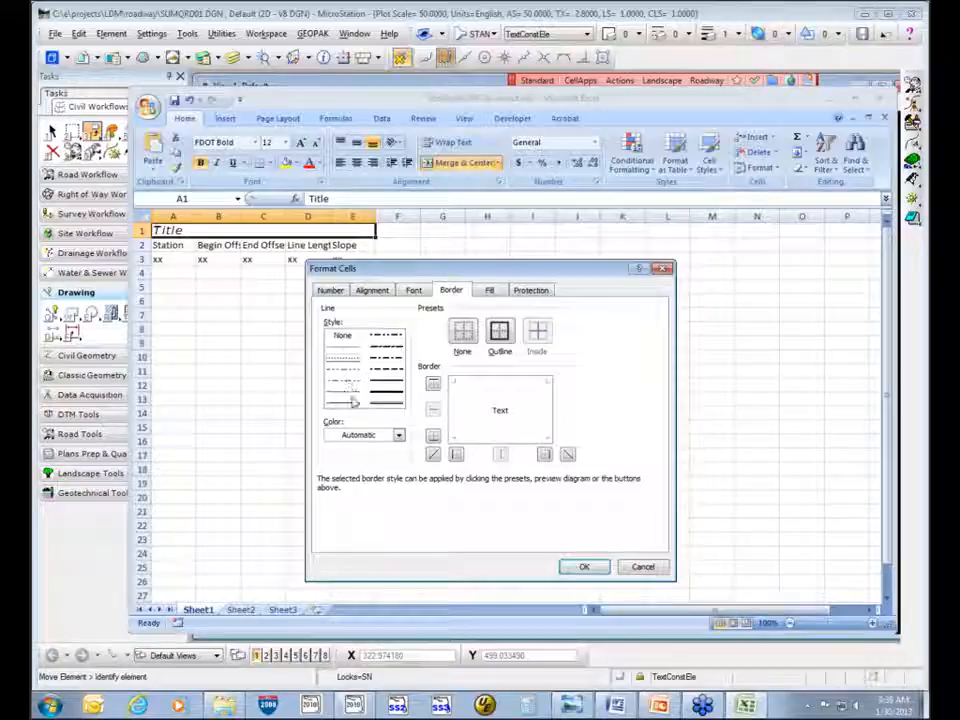
- Try out the thick, medium, double, thin and dotted border line styles without applying any to the title cell
{"action": "left_click", "coordinate": [386, 395]}
{"action": "left_click", "coordinate": [393, 390]}
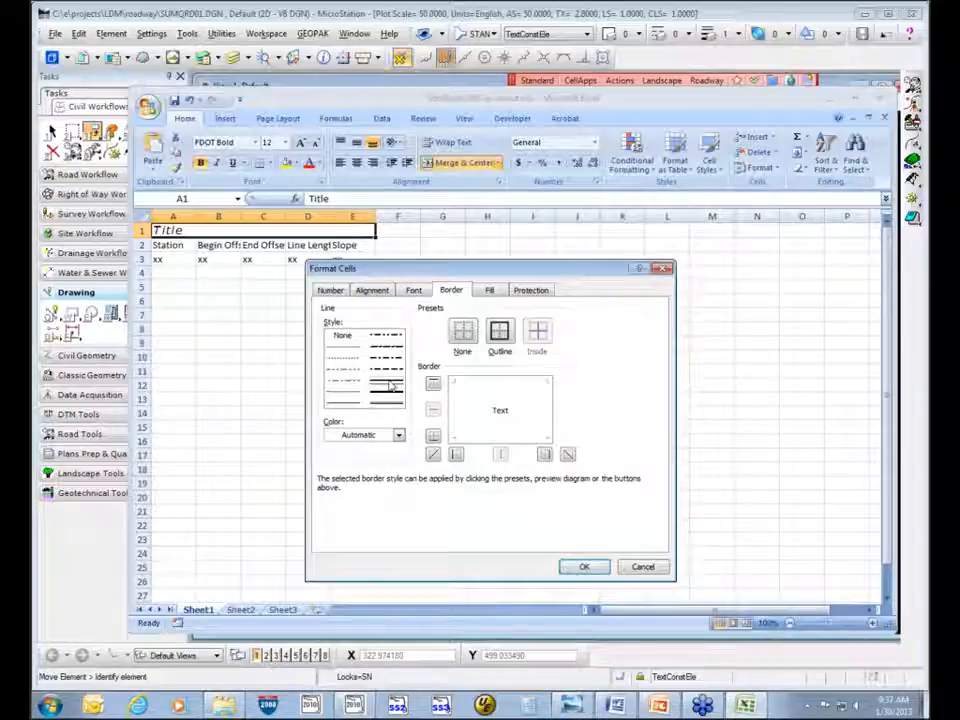
{"action": "left_click", "coordinate": [342, 405]}
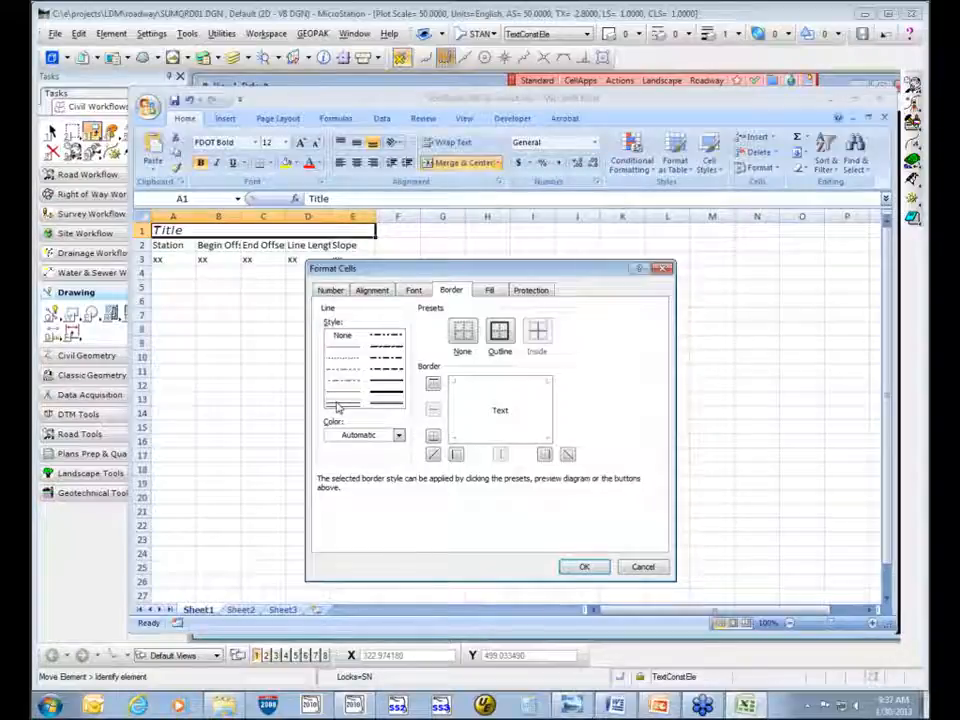
{"action": "left_click", "coordinate": [342, 352]}
{"action": "left_click", "coordinate": [342, 362]}
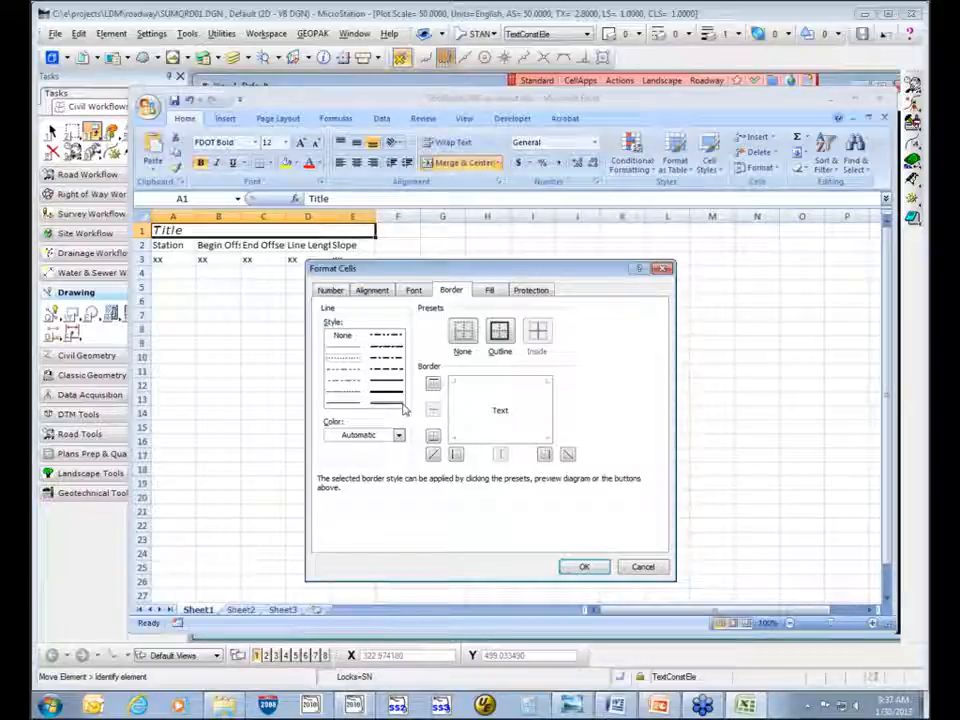
{"action": "left_click", "coordinate": [343, 357]}
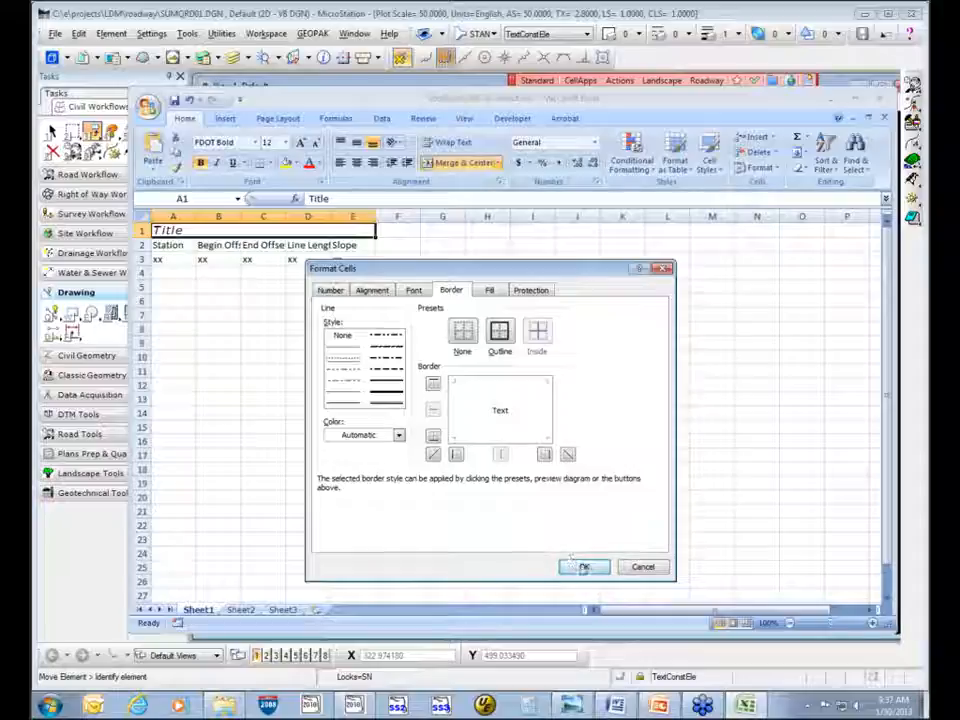
- Apply a medium solid border line to the top, left and right edges of the title cell
{"action": "left_click", "coordinate": [395, 383]}
{"action": "left_click", "coordinate": [495, 383]}
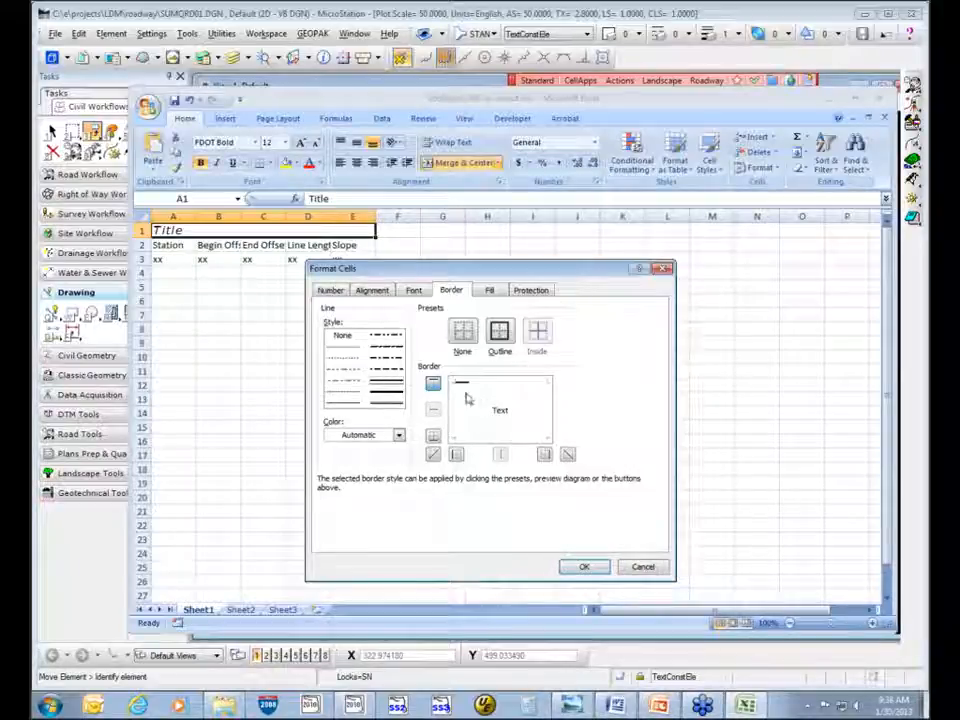
{"action": "left_click", "coordinate": [455, 410]}
{"action": "left_click", "coordinate": [543, 420]}
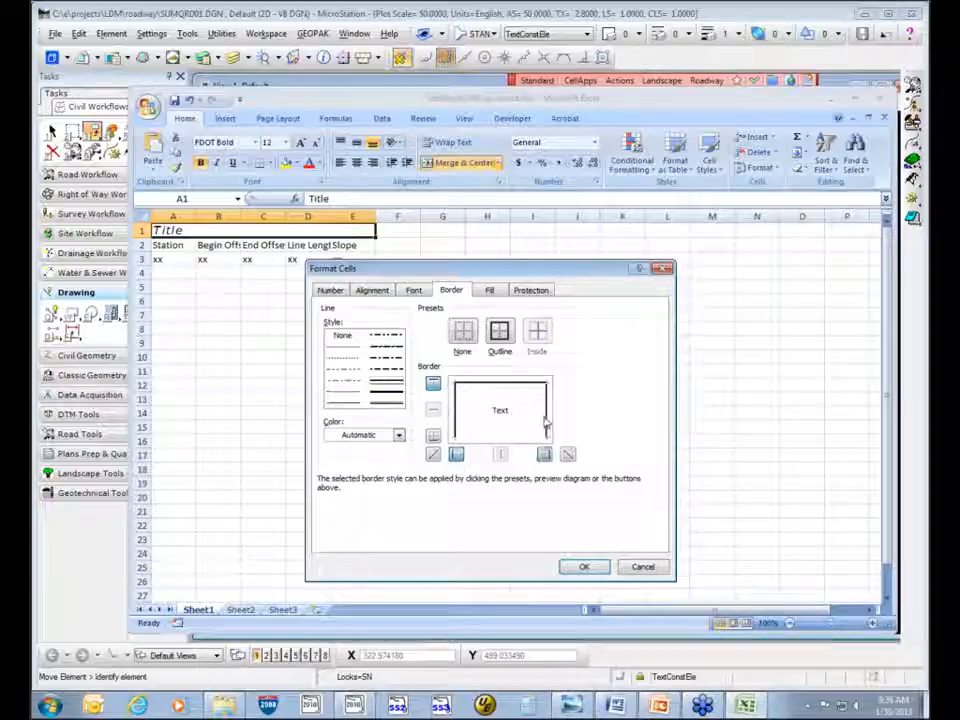
{"action": "left_click", "coordinate": [585, 567]}
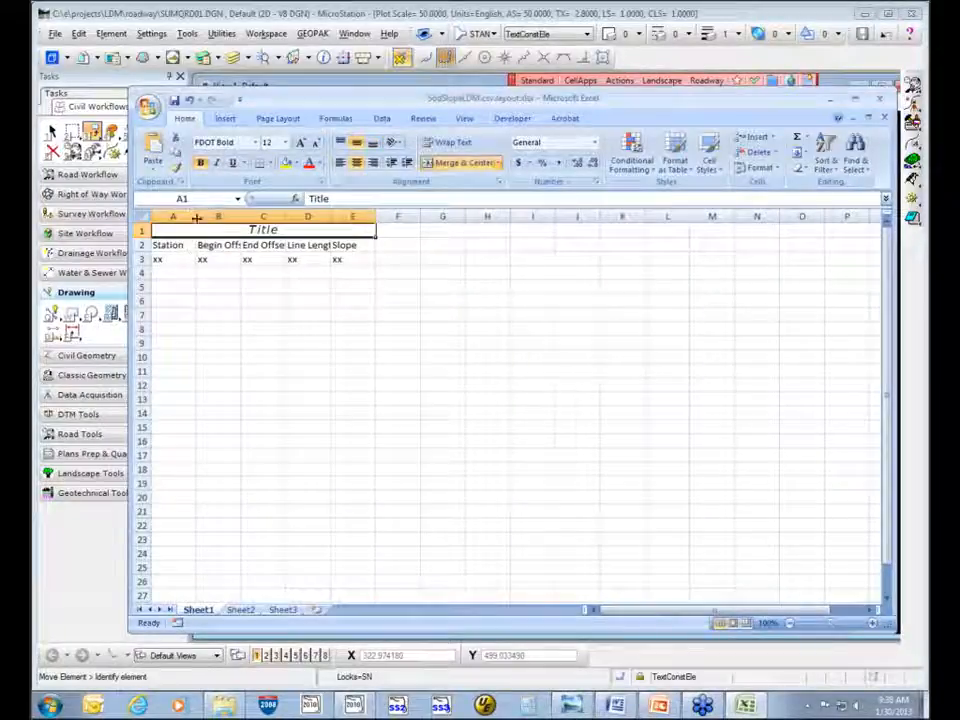
- Widen columns A to E equally, make rows 1 and 2 about twice as tall, and make row 3 slightly taller
{"action": "left_click_drag", "start_coordinate": [172, 216], "coordinate": [431, 223]}
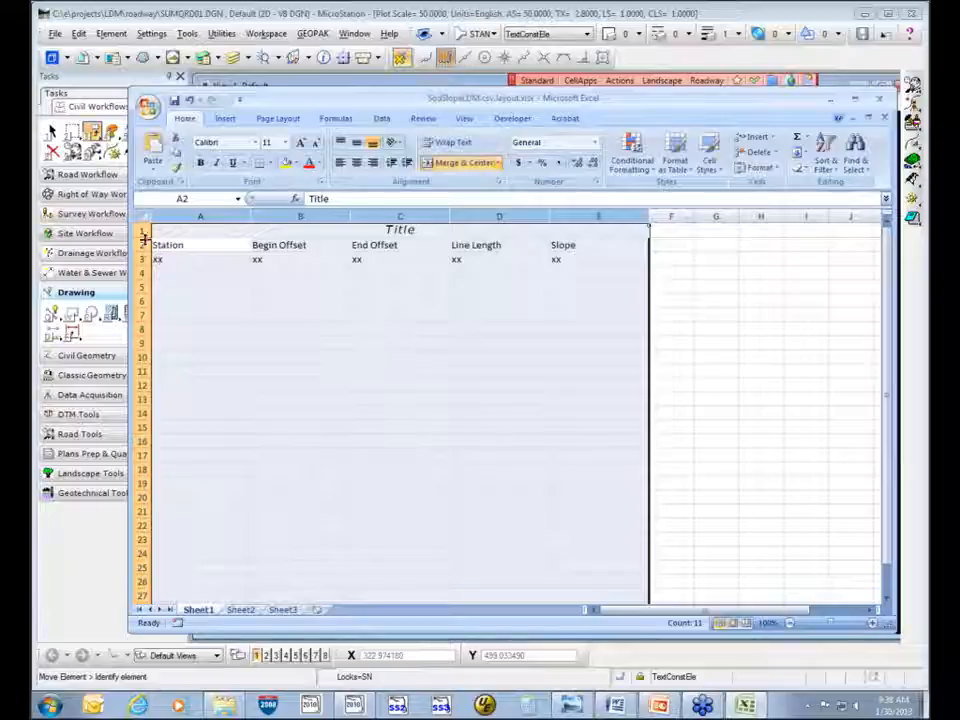
{"action": "left_click_drag", "start_coordinate": [144, 236], "coordinate": [141, 283]}
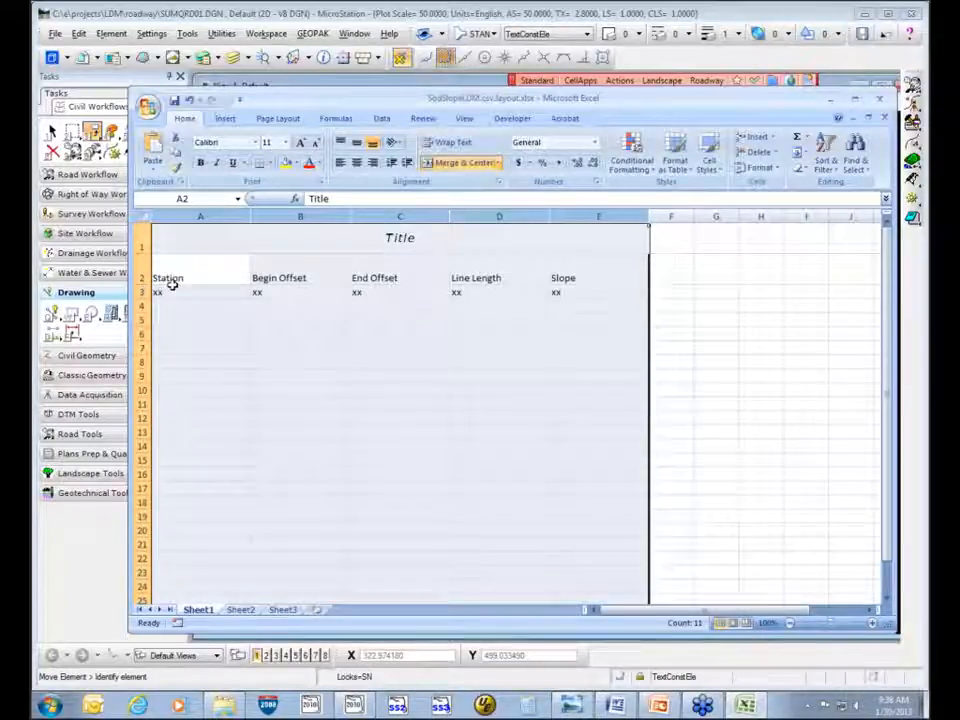
{"action": "left_click", "coordinate": [142, 291]}
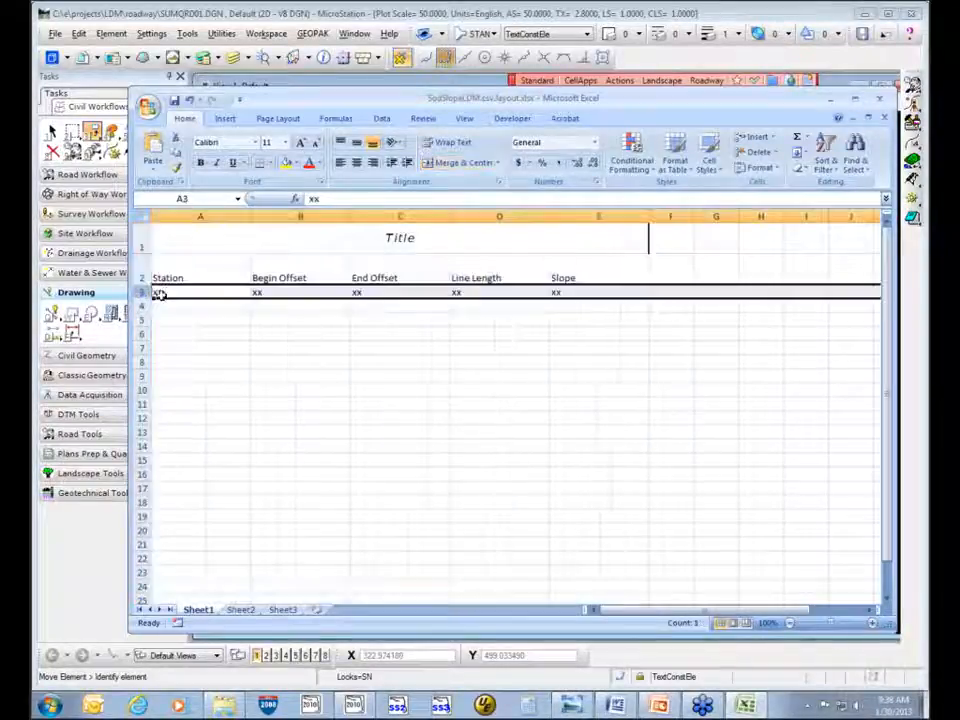
{"action": "left_click_drag", "start_coordinate": [145, 296], "coordinate": [145, 299]}
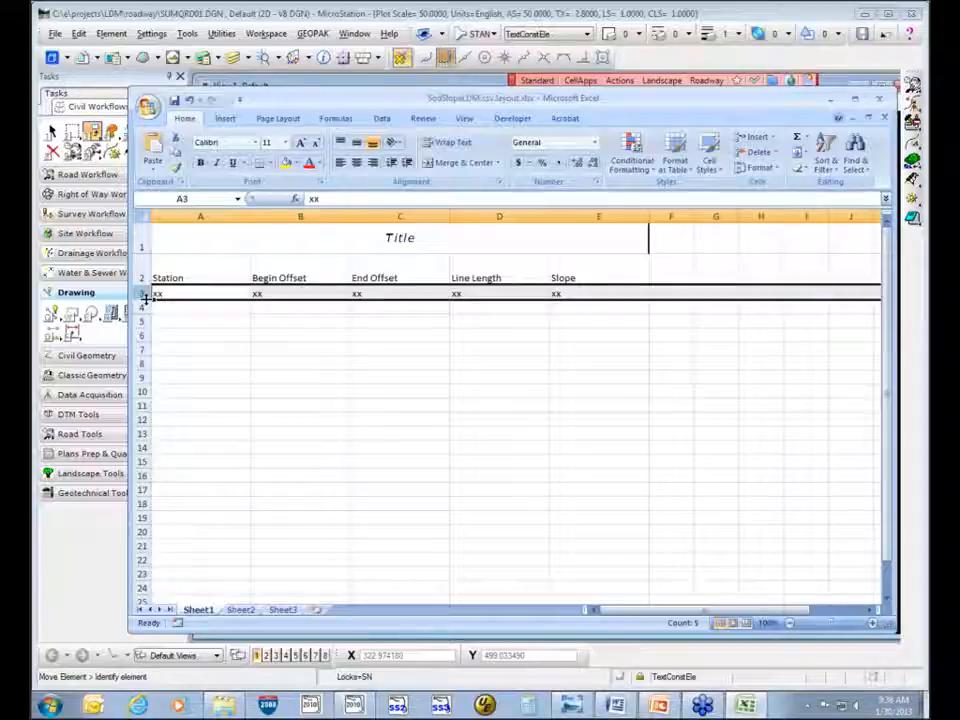
- Open the cell format settings for the header cells A2 to E2, from Station to Slope
{"action": "left_click", "coordinate": [205, 293]}
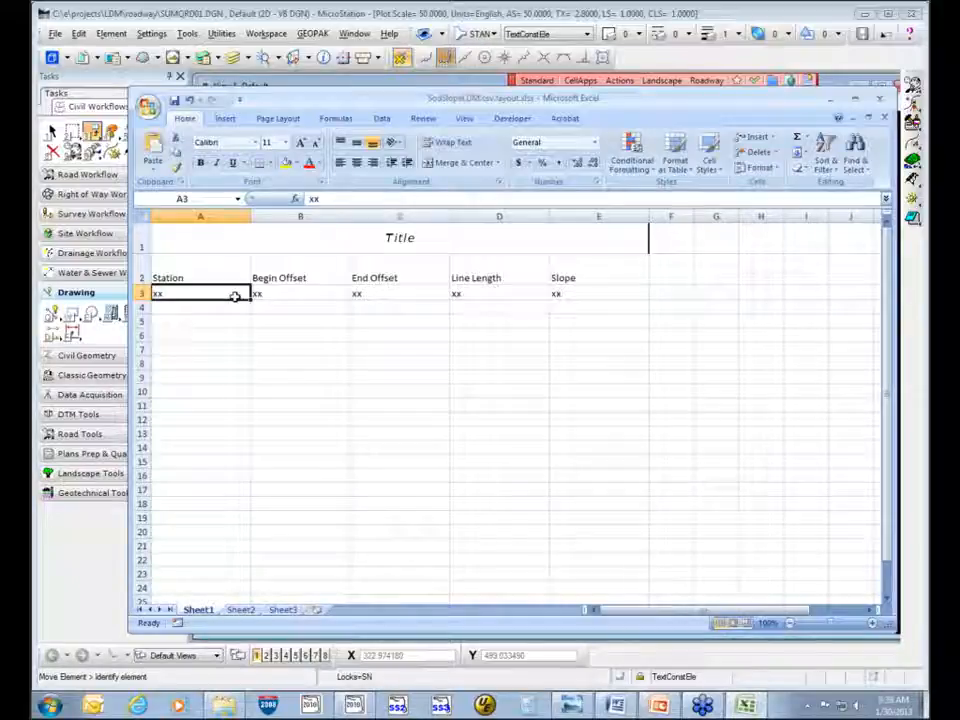
{"action": "left_click", "coordinate": [169, 272]}
{"action": "left_click_drag", "start_coordinate": [169, 272], "coordinate": [589, 272]}
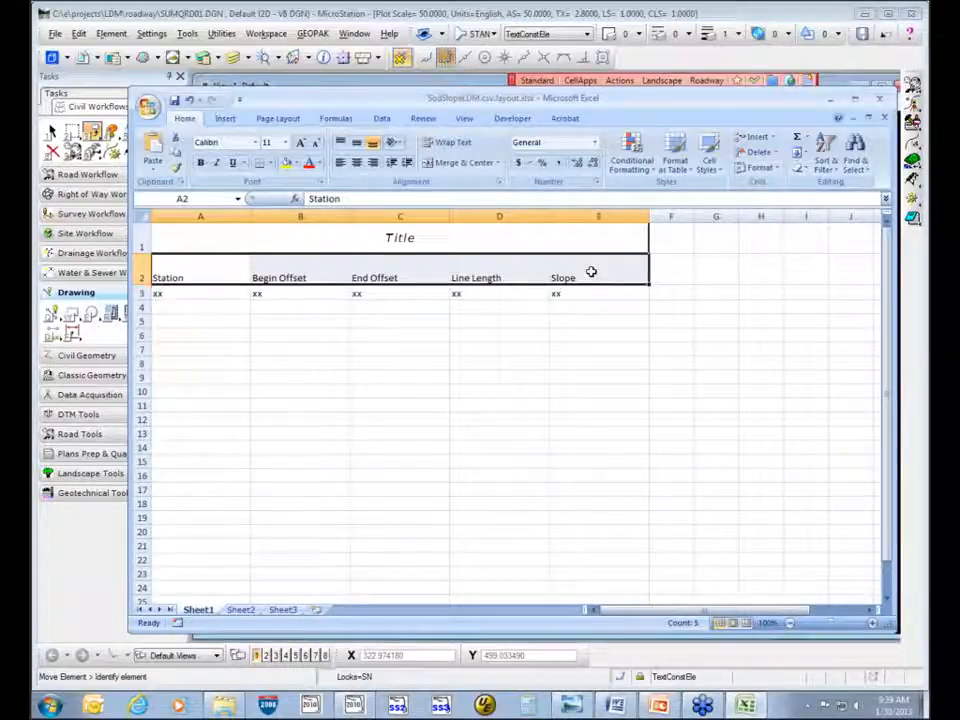
{"action": "right_click", "coordinate": [591, 272]}
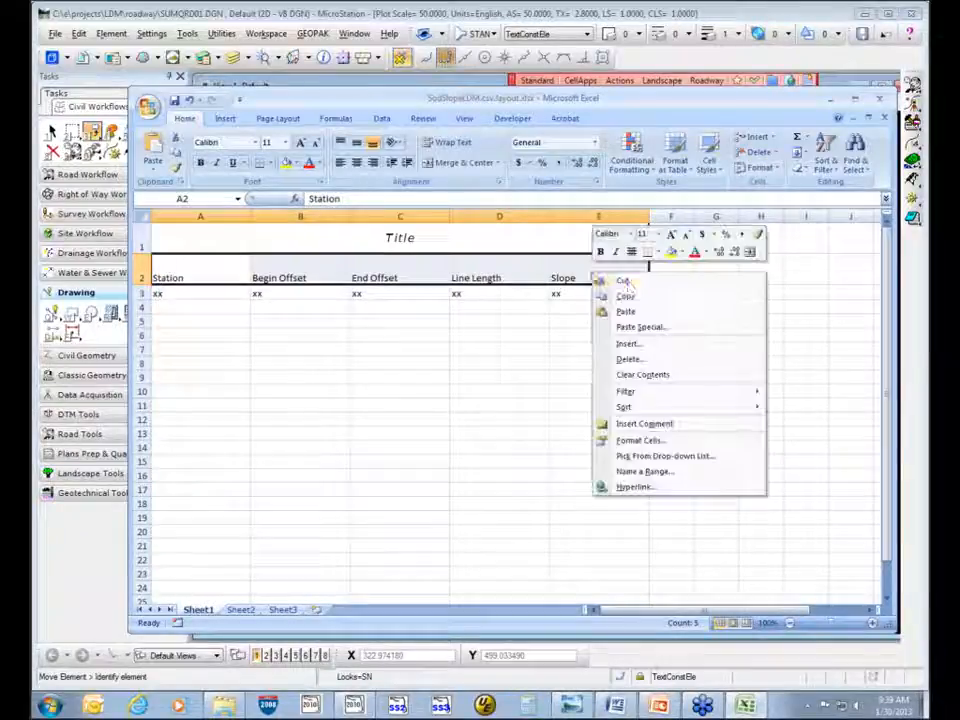
{"action": "left_click", "coordinate": [645, 440]}
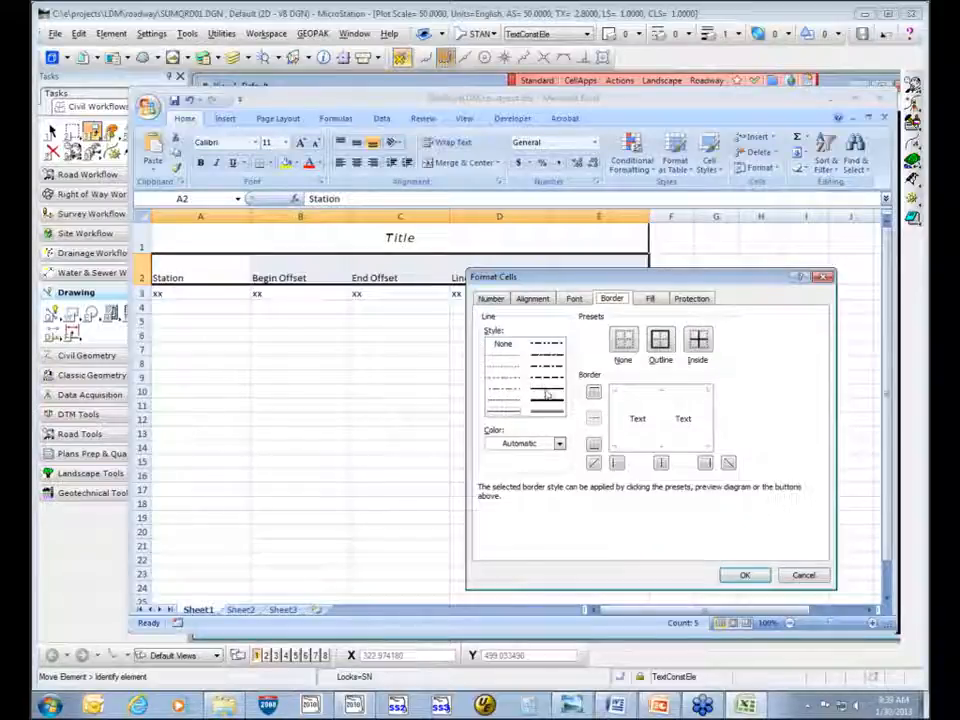
- Border the header cells with thin lines at the top, bottom and between columns, and medium lines on the outer sides
{"action": "left_click", "coordinate": [648, 445]}
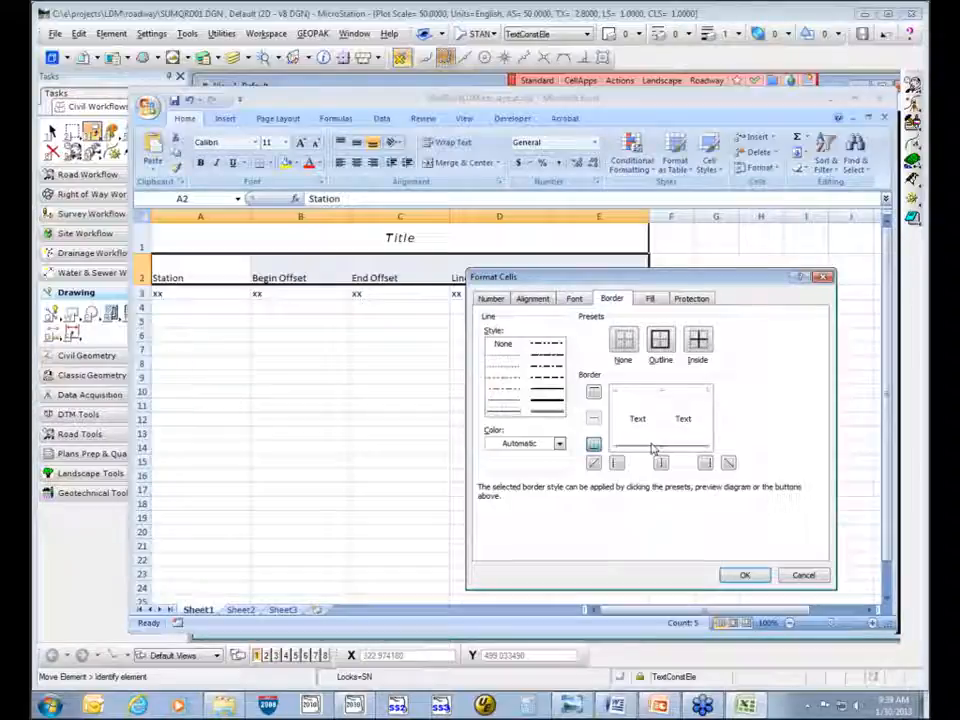
{"action": "left_click", "coordinate": [616, 461]}
{"action": "left_click", "coordinate": [693, 429]}
{"action": "left_click", "coordinate": [685, 427]}
{"action": "left_click", "coordinate": [690, 426]}
{"action": "left_click", "coordinate": [663, 426]}
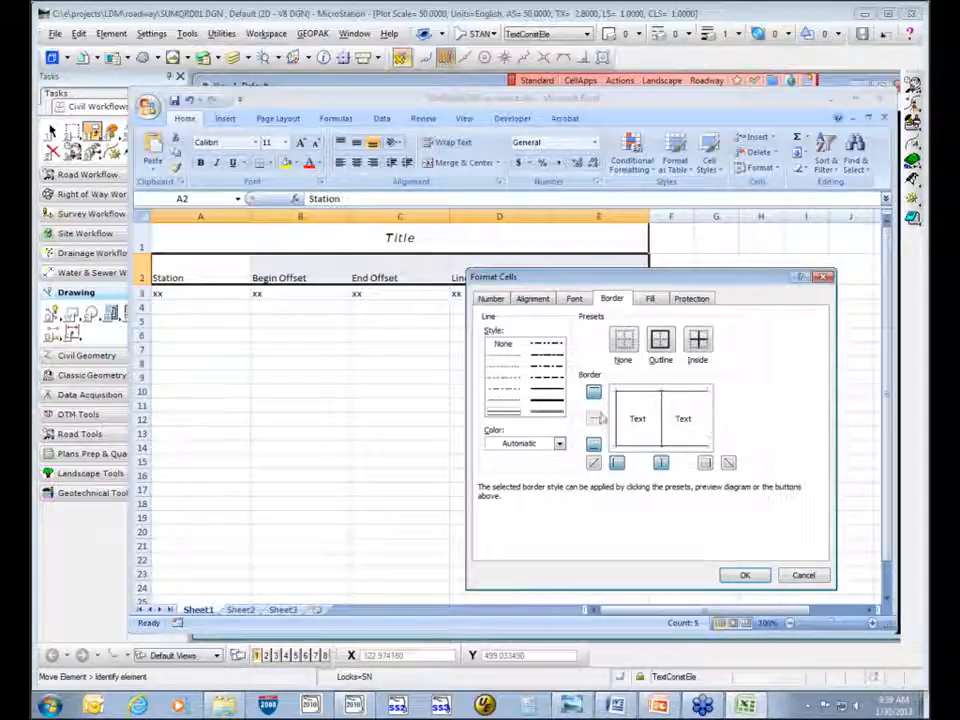
{"action": "left_click", "coordinate": [707, 440]}
{"action": "left_click", "coordinate": [745, 577]}
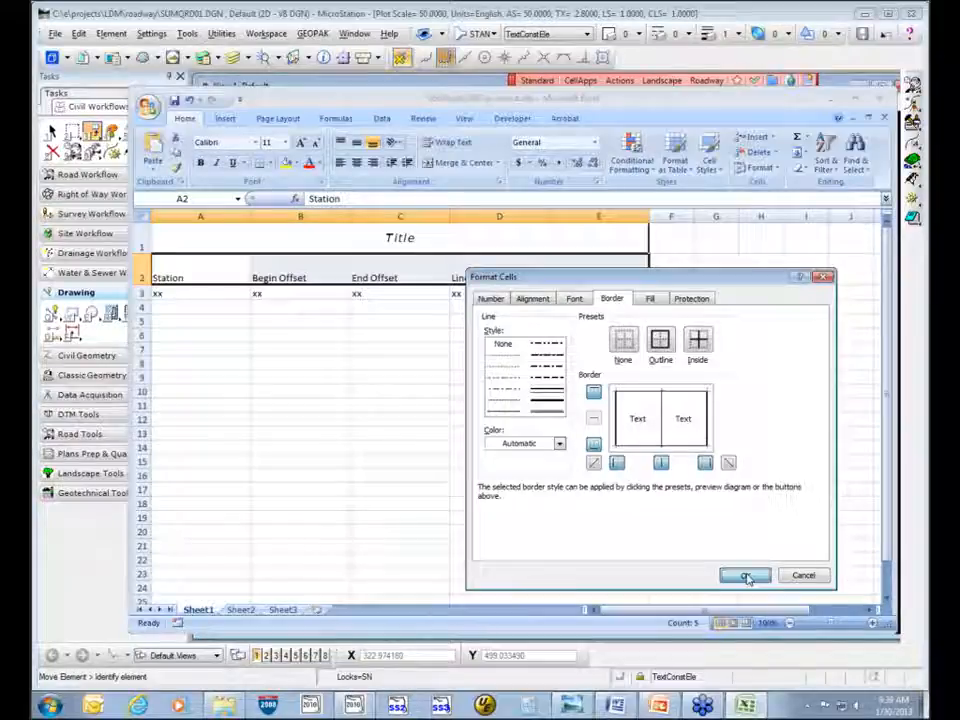
- Border data cells A3 to E3 with thin lines between columns, medium lines on the left and right edges, and a dotted bottom line
{"action": "left_click_drag", "start_coordinate": [185, 294], "coordinate": [545, 296]}
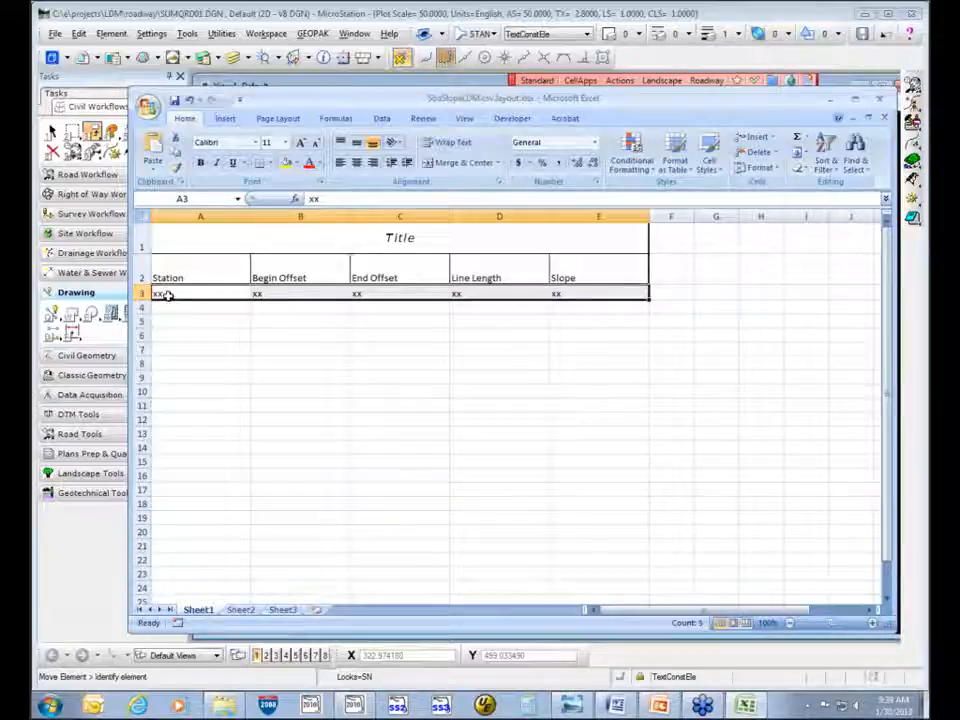
{"action": "right_click", "coordinate": [215, 294]}
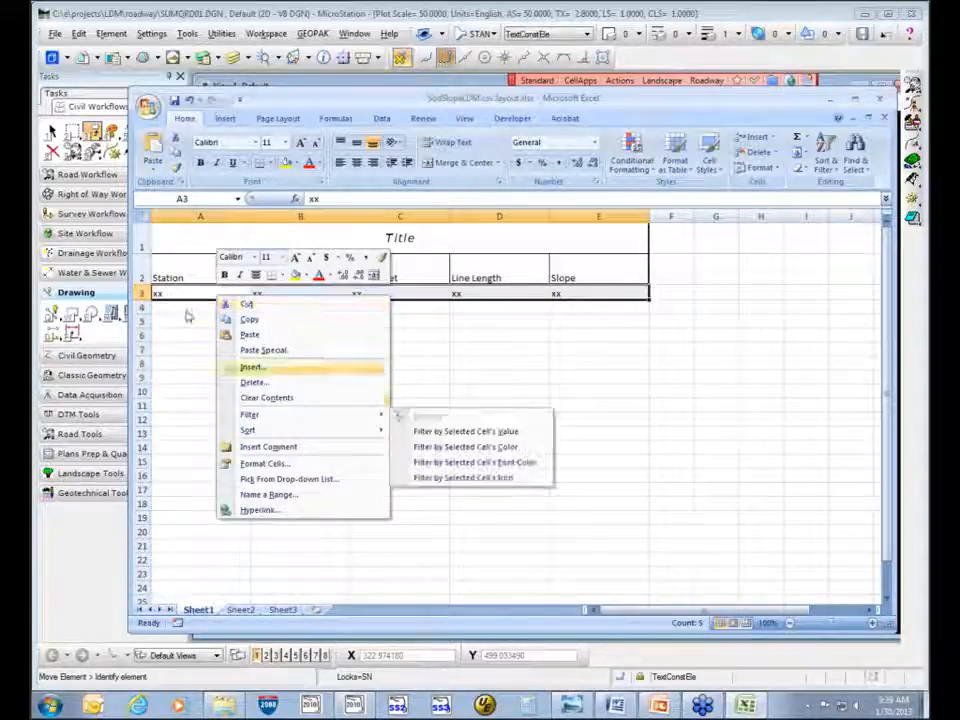
{"action": "left_click", "coordinate": [272, 463]}
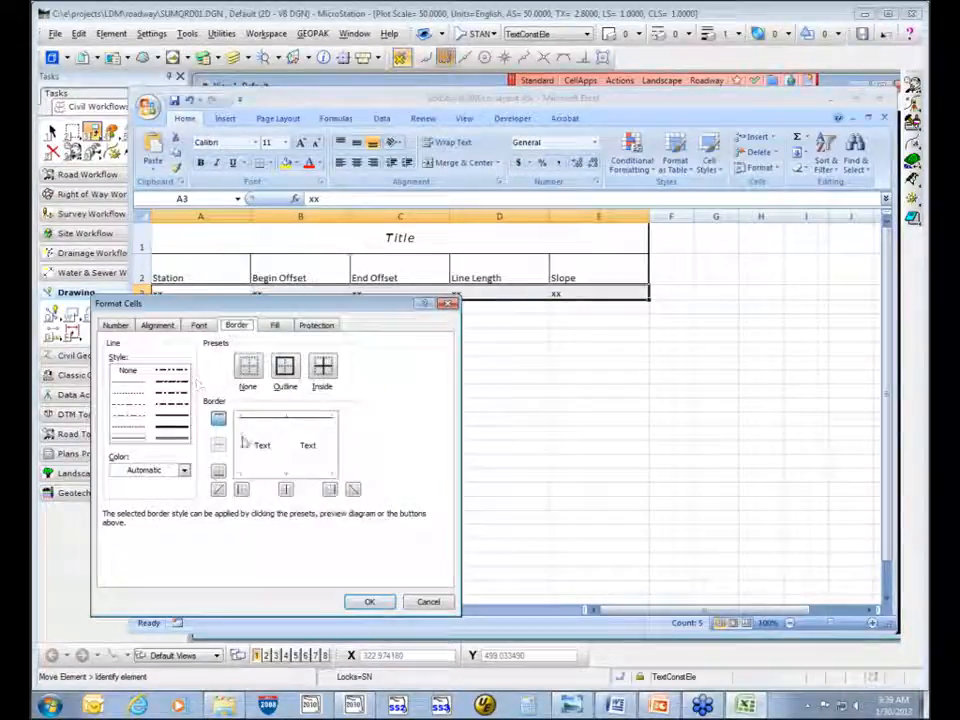
{"action": "left_click", "coordinate": [288, 447]}
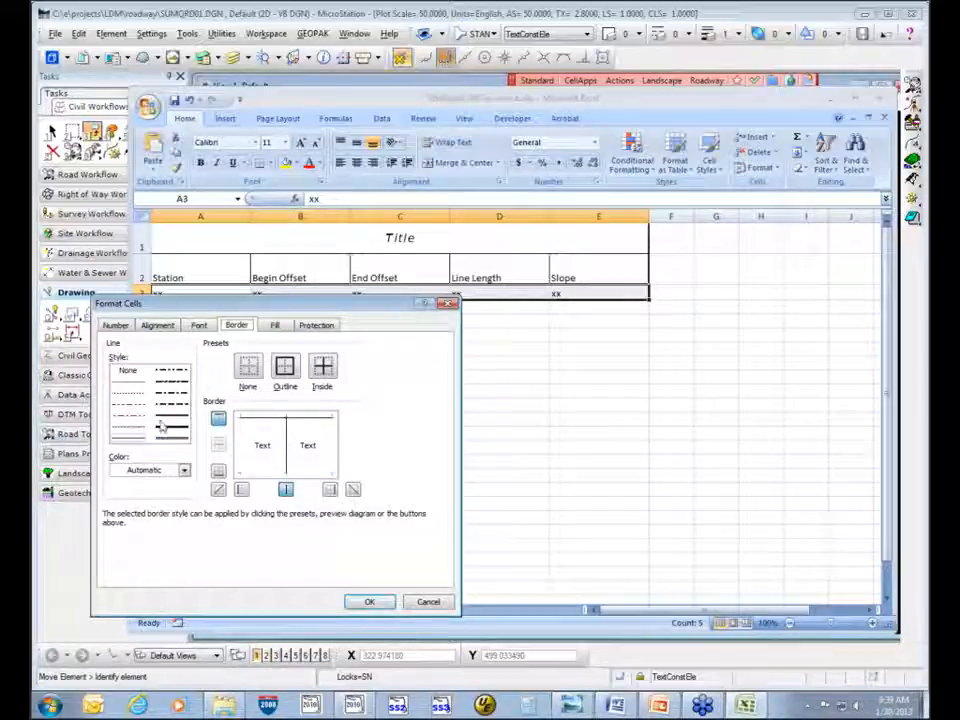
{"action": "left_click", "coordinate": [172, 423]}
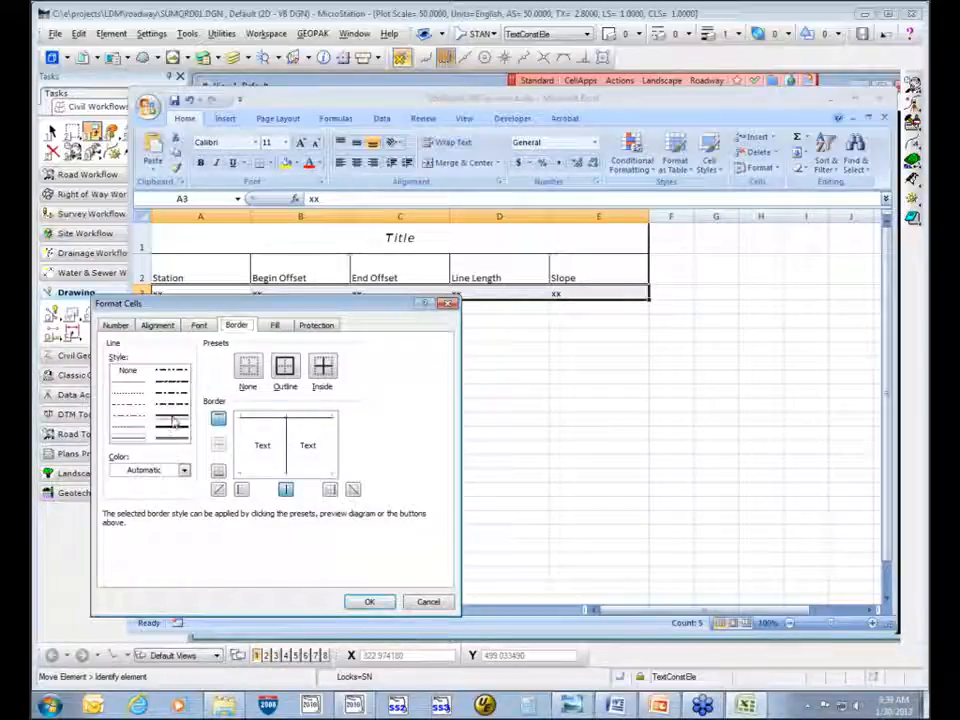
{"action": "left_click", "coordinate": [245, 452]}
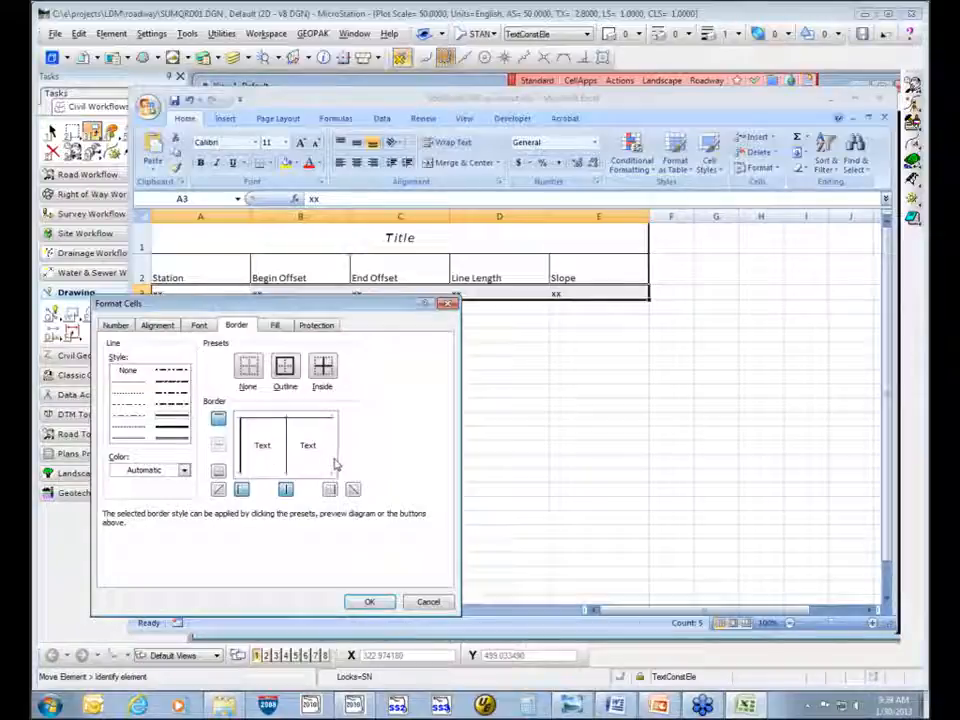
{"action": "left_click", "coordinate": [328, 456]}
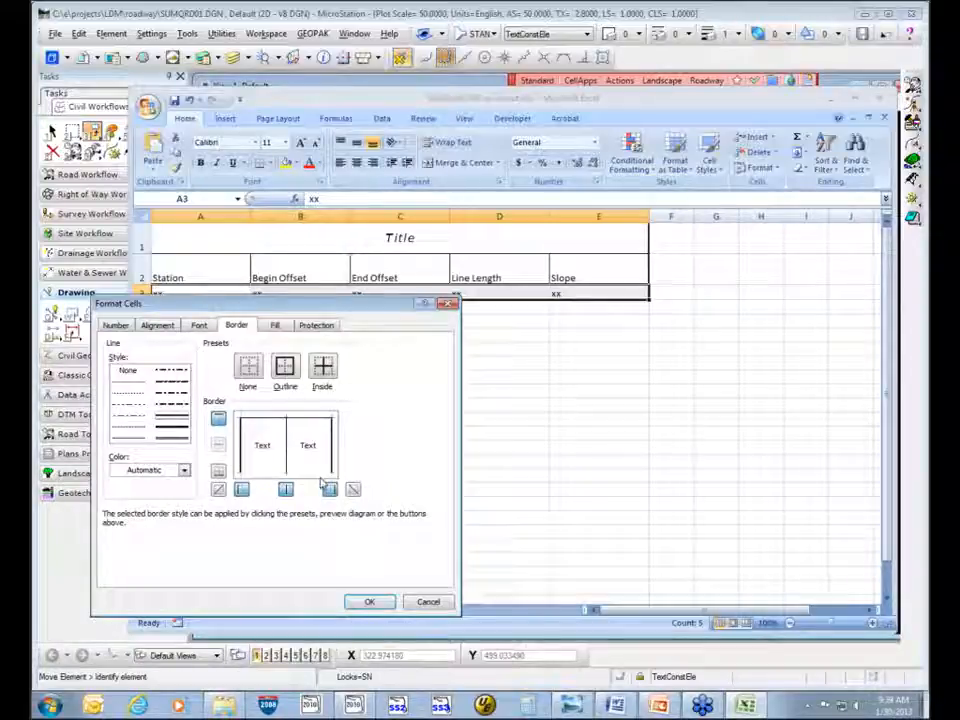
{"action": "left_click", "coordinate": [270, 477]}
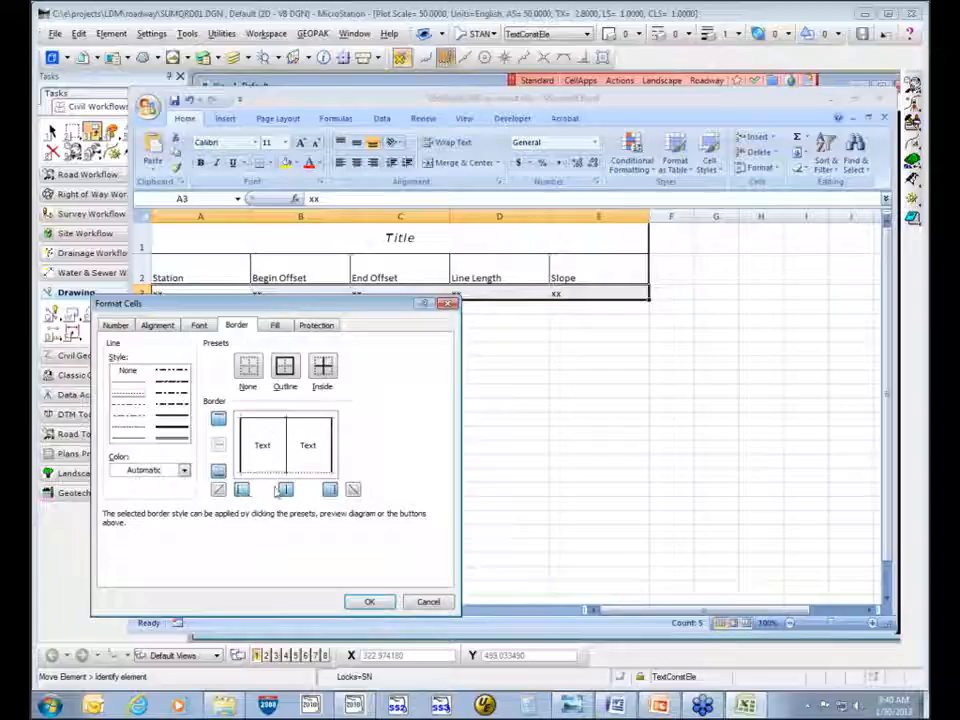
{"action": "left_click", "coordinate": [369, 603]}
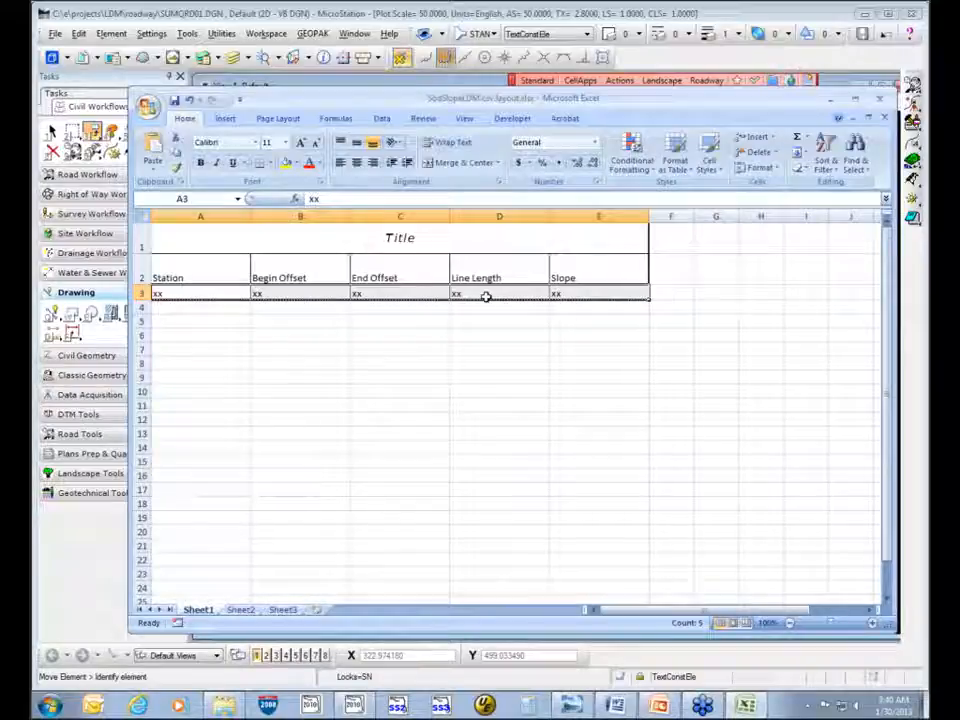
- Align the xx placeholder under End Offset (C3) to Right (Indent) horizontally and Center vertically
{"action": "left_click", "coordinate": [380, 295]}
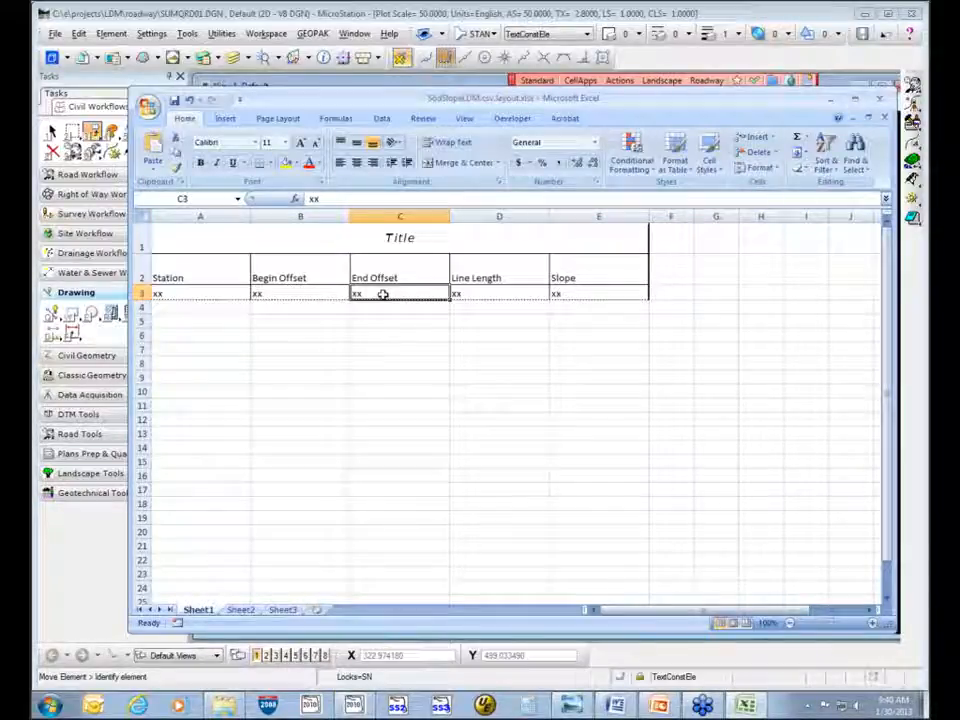
{"action": "right_click", "coordinate": [383, 294]}
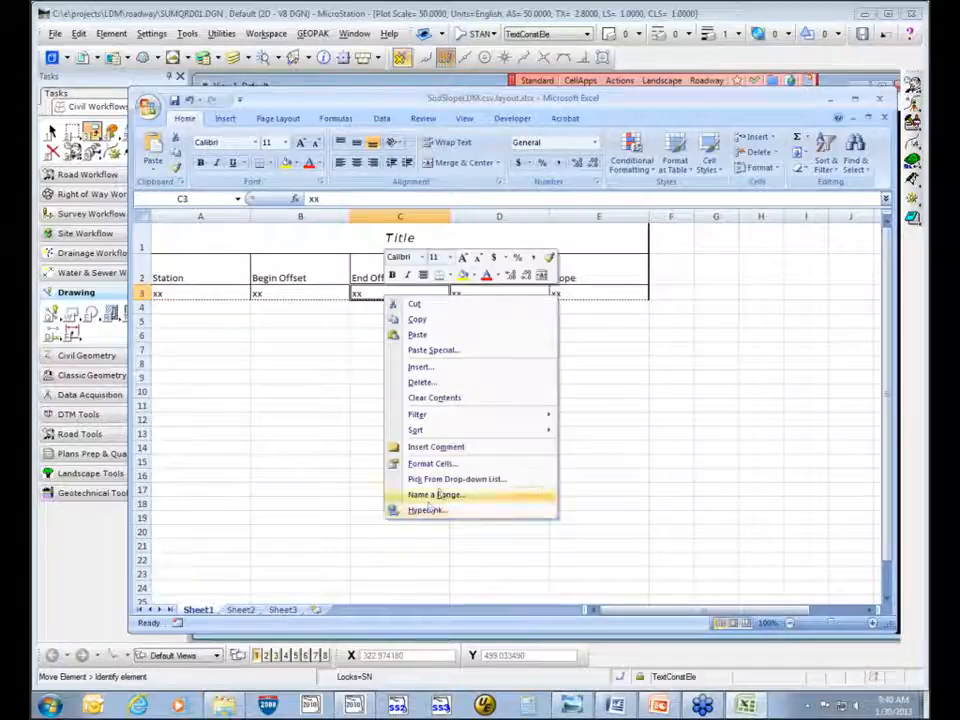
{"action": "left_click", "coordinate": [447, 465]}
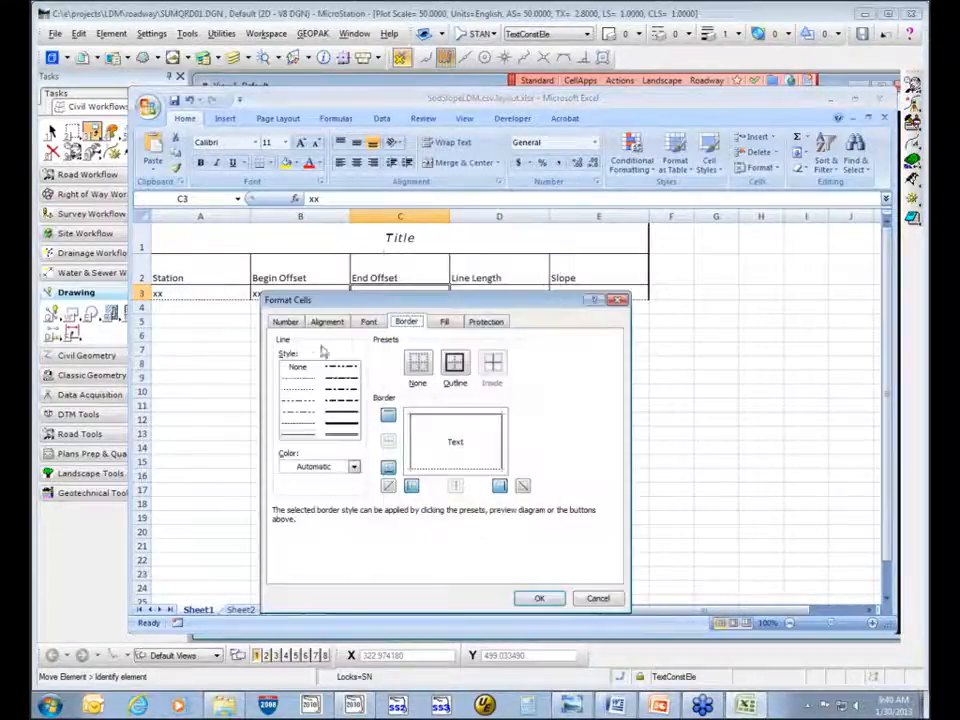
{"action": "left_click", "coordinate": [326, 321]}
{"action": "left_click", "coordinate": [322, 369]}
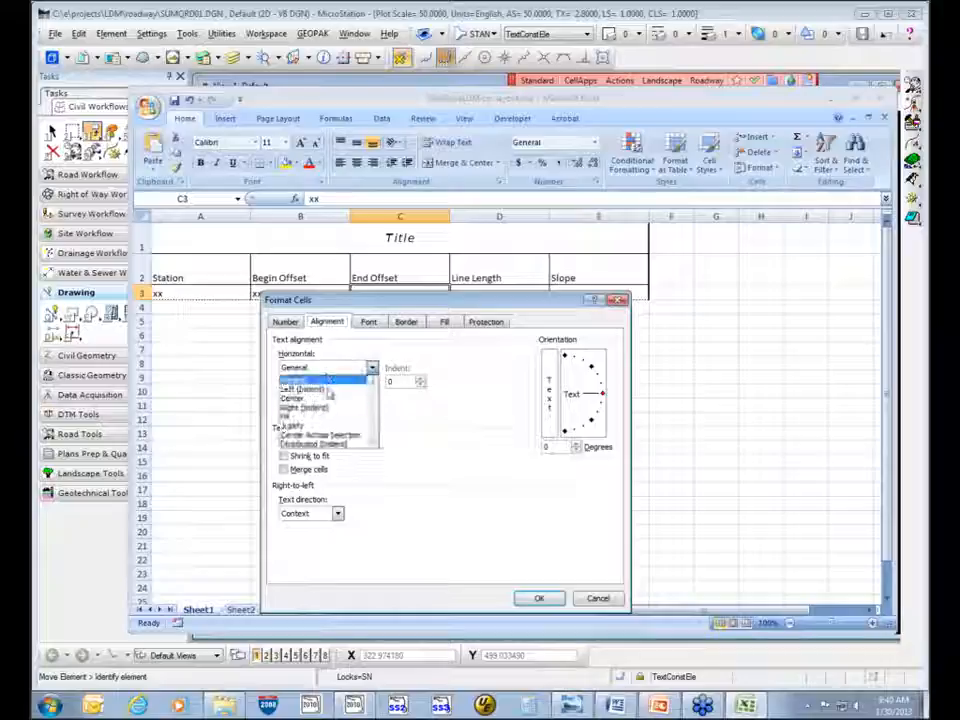
{"action": "left_click", "coordinate": [325, 395]}
{"action": "left_click", "coordinate": [324, 396]}
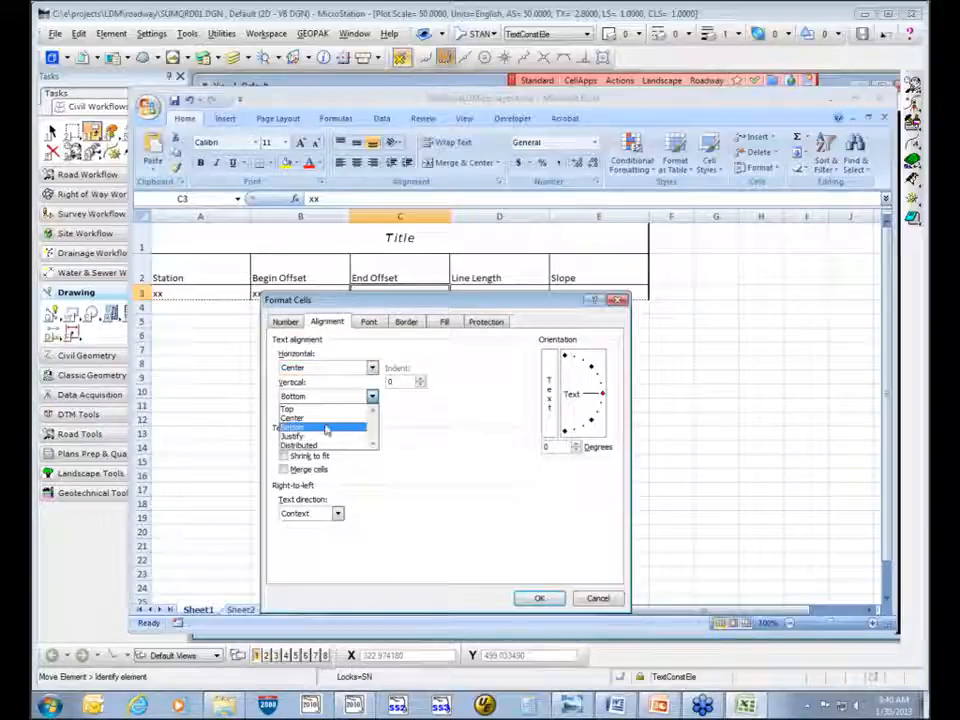
{"action": "left_click", "coordinate": [325, 421]}
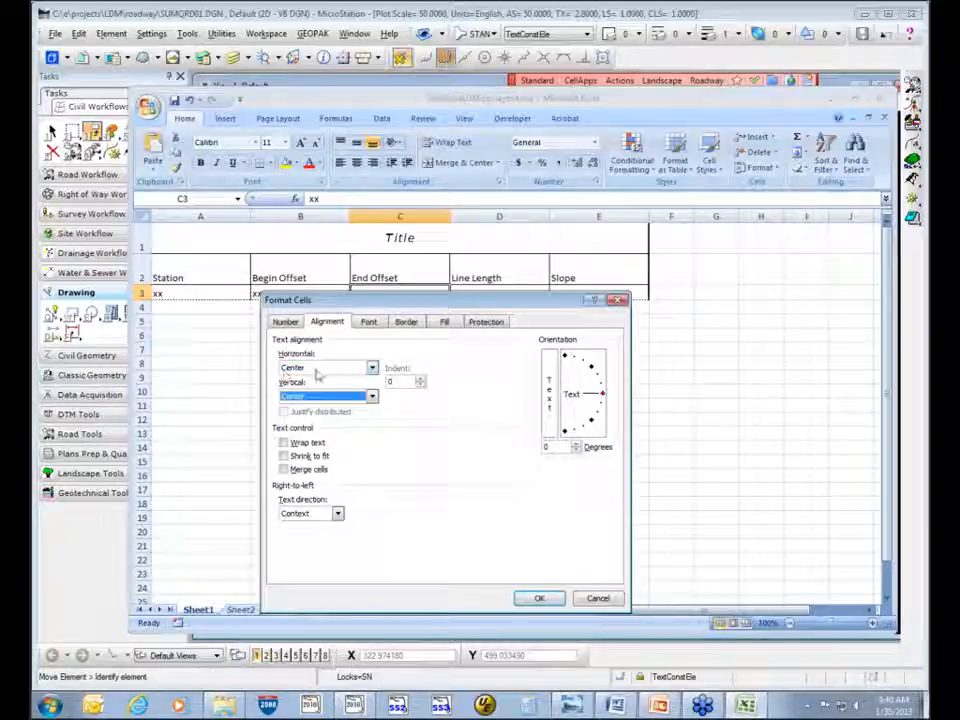
{"action": "left_click", "coordinate": [355, 369]}
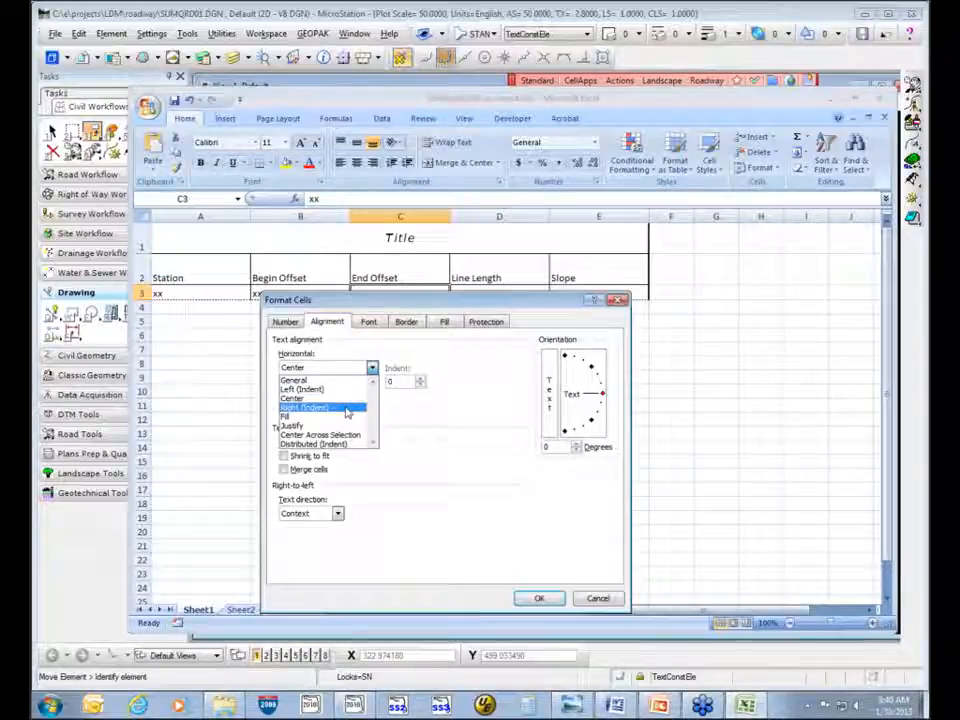
{"action": "left_click", "coordinate": [346, 411]}
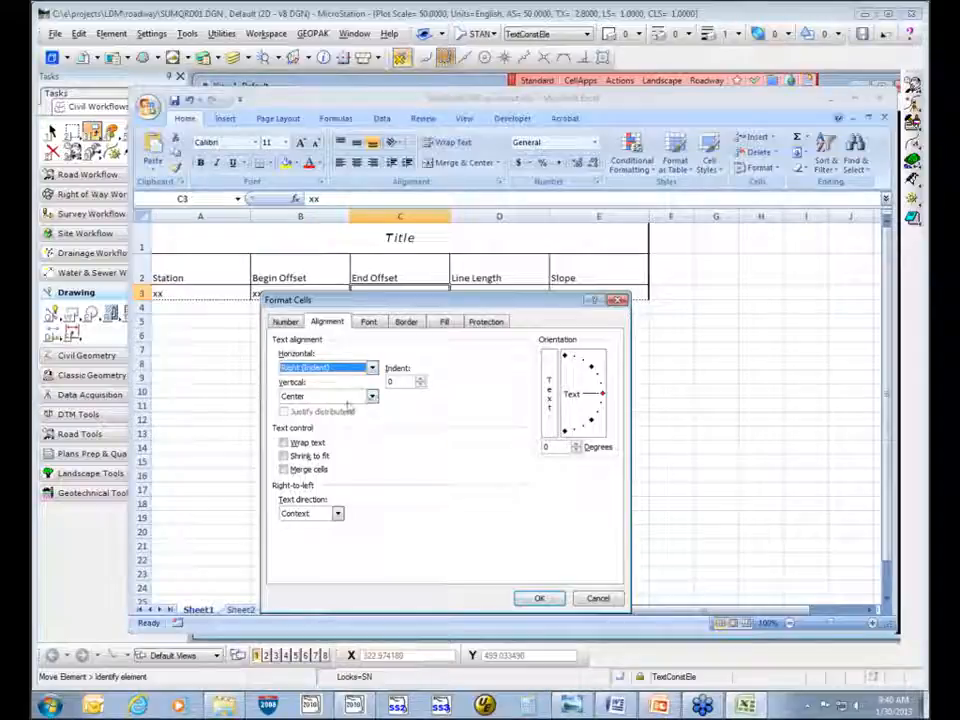
{"action": "left_click", "coordinate": [539, 599]}
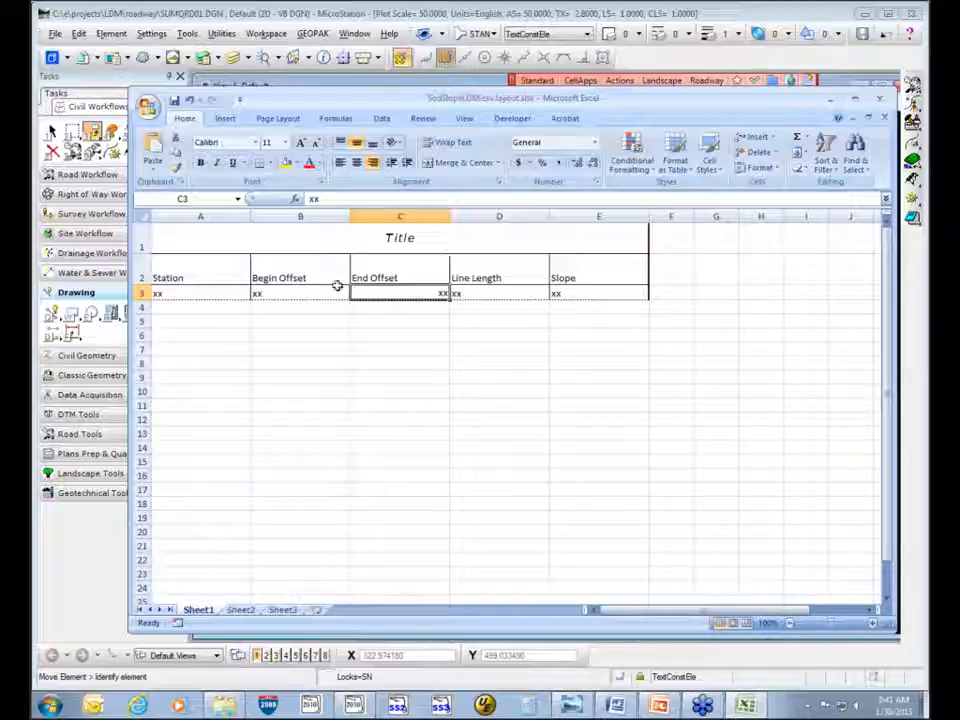
- Move the spreadsheet window clear of MicroStation's Link Information dialog, then set HR to 2 with Sheet1 as the worksheet
{"action": "left_click_drag", "start_coordinate": [414, 104], "coordinate": [432, 146]}
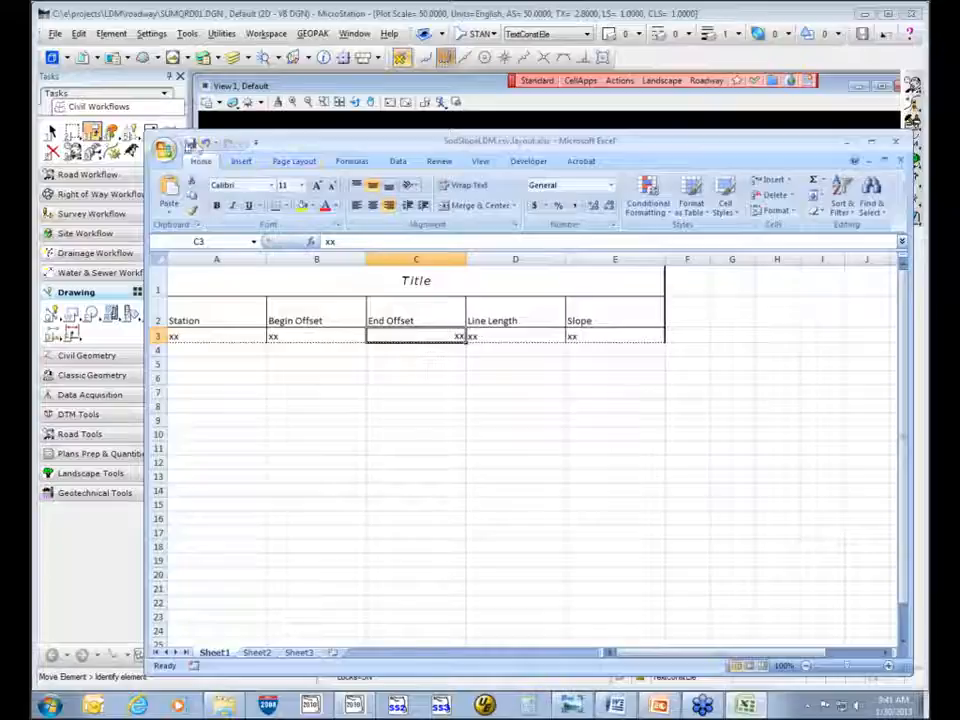
{"action": "left_click_drag", "start_coordinate": [325, 143], "coordinate": [713, 652]}
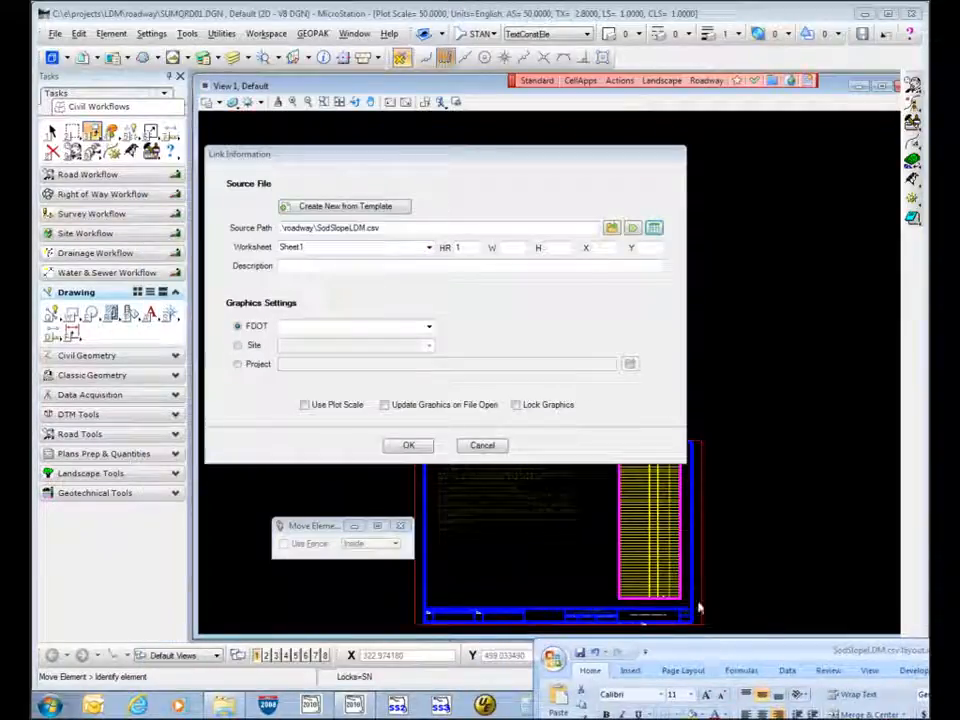
{"action": "left_click", "coordinate": [458, 248]}
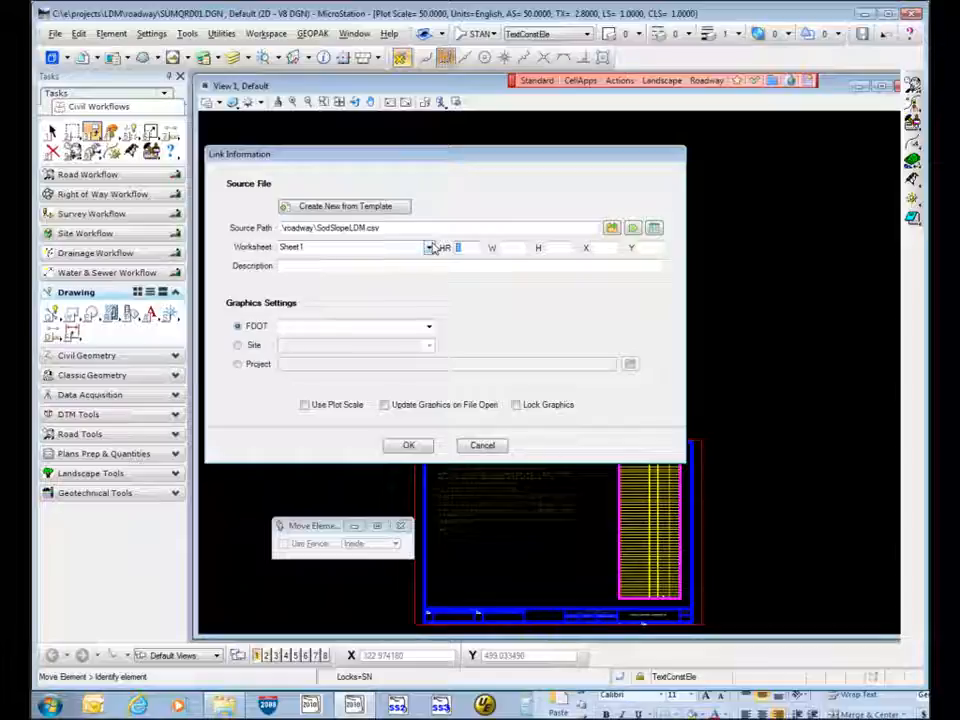
{"action": "type", "text": "2"}
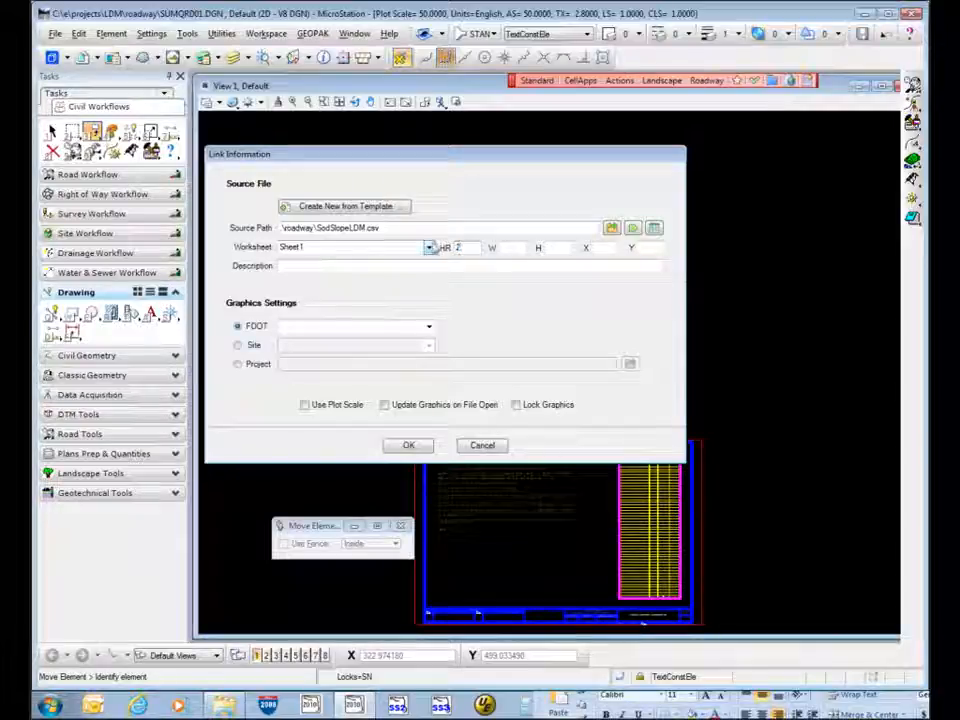
{"action": "left_click", "coordinate": [429, 249]}
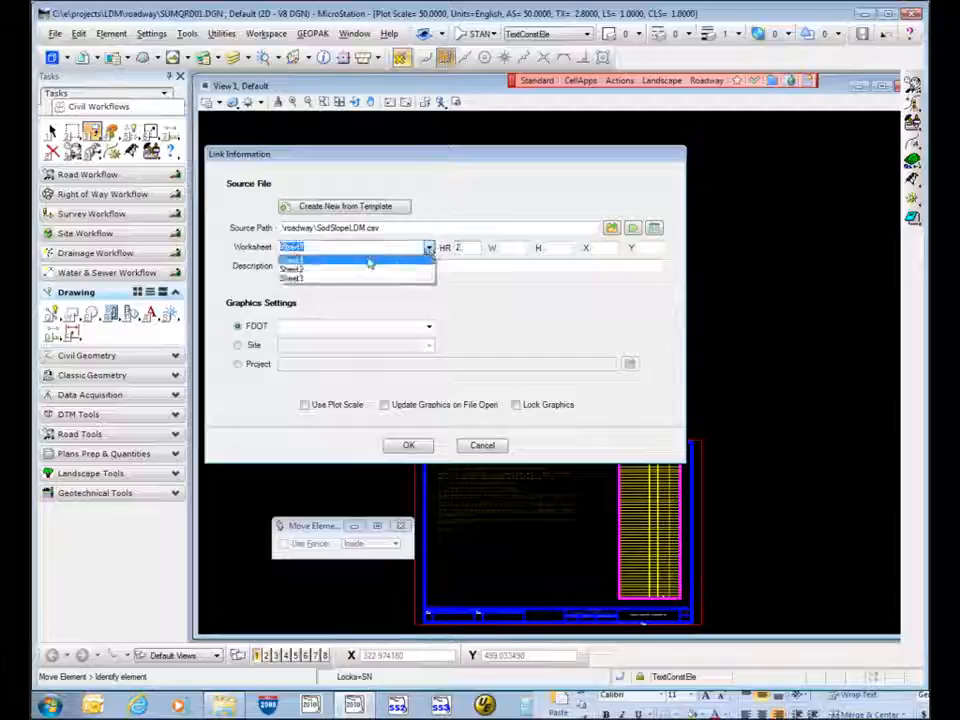
{"action": "left_click", "coordinate": [369, 262]}
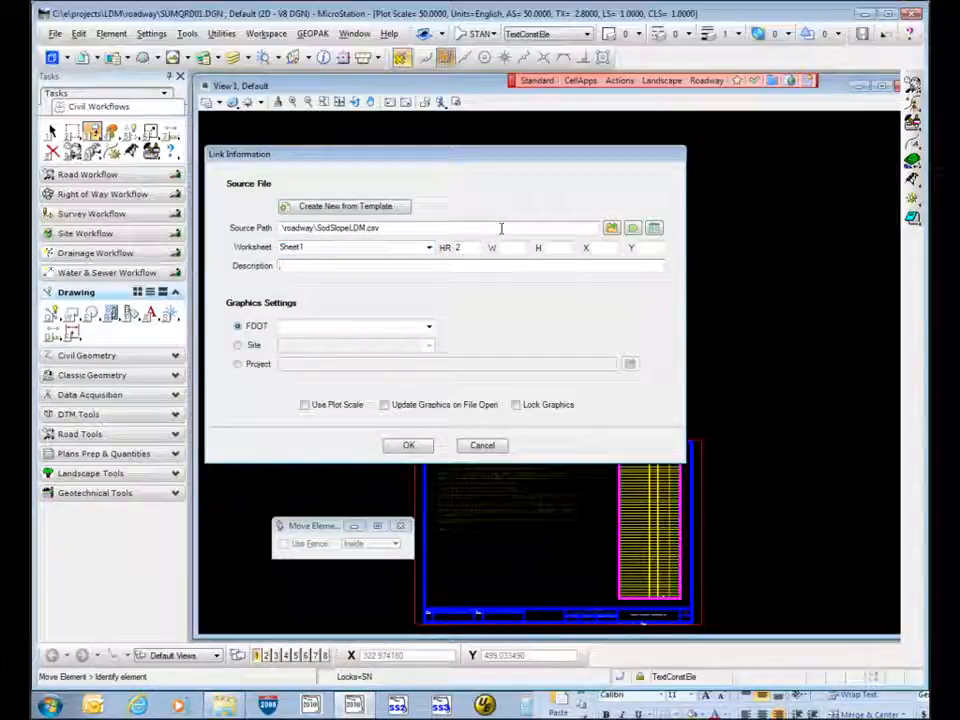
- Describe the link as "Sod Slope Values from Cross Sections" and choose the FDOT Standard graphics settings
{"action": "type", "text": "Sod Slop"}
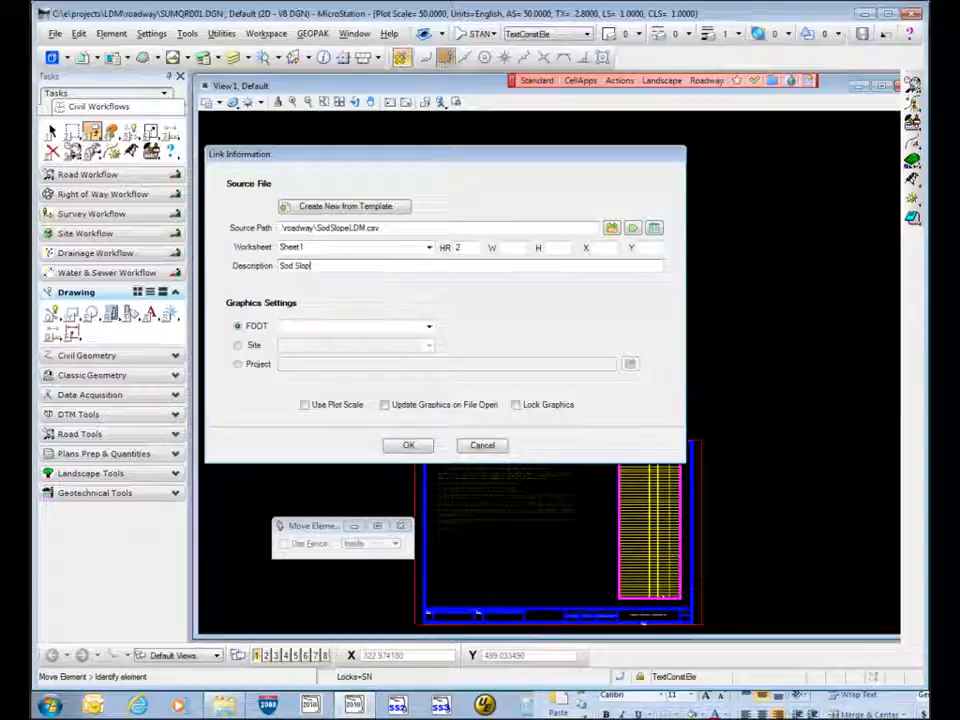
{"action": "type", "text": "e Values from Cross Section"}
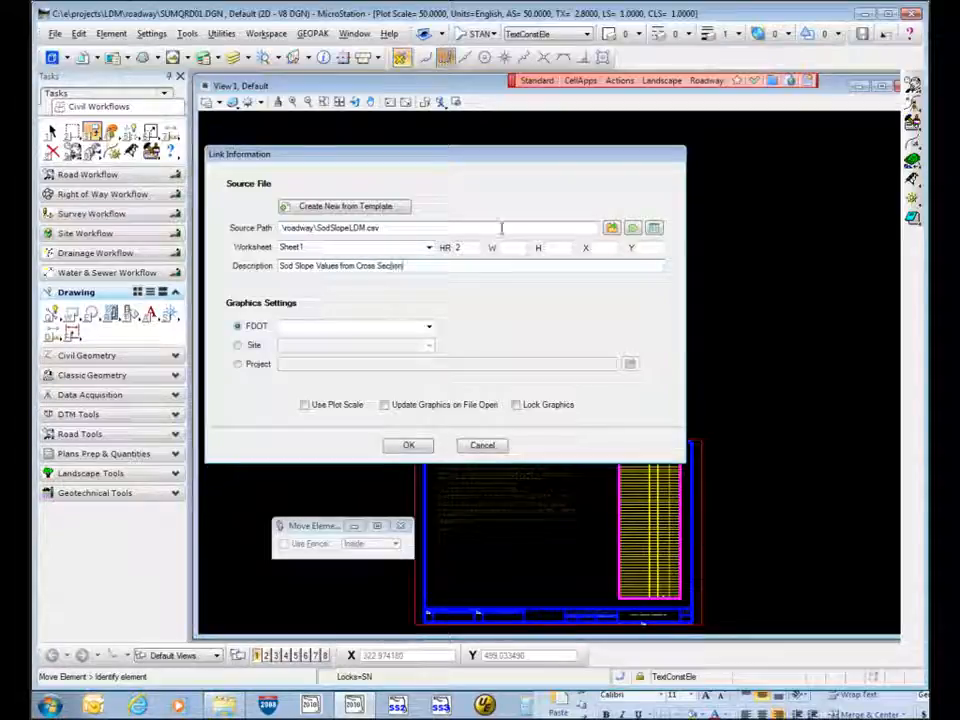
{"action": "type", "text": "s"}
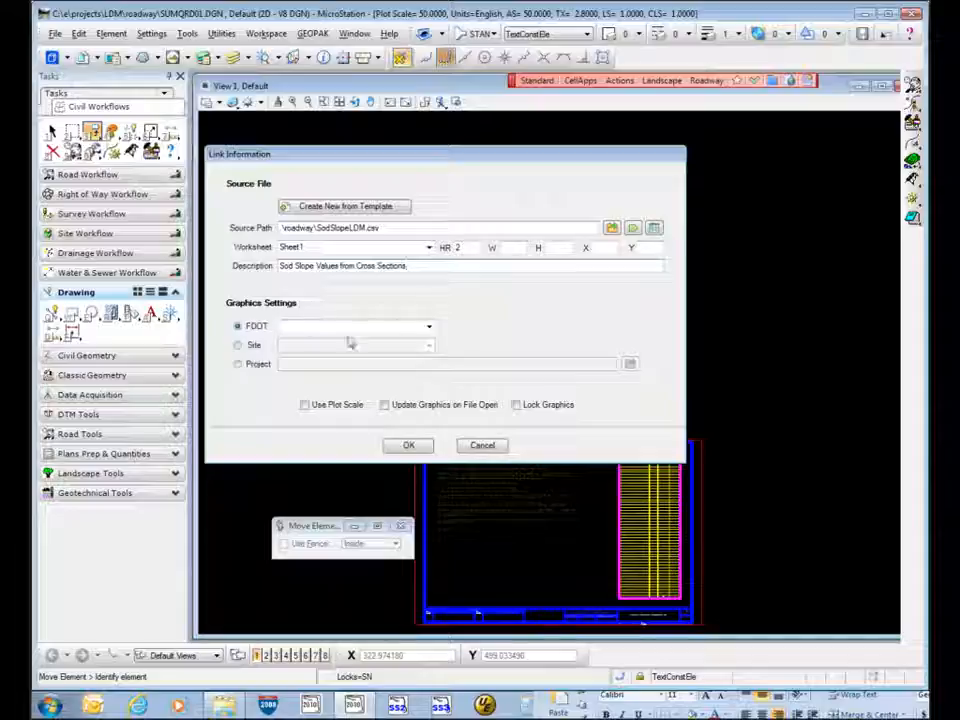
{"action": "left_click", "coordinate": [428, 327]}
{"action": "left_click", "coordinate": [400, 339]}
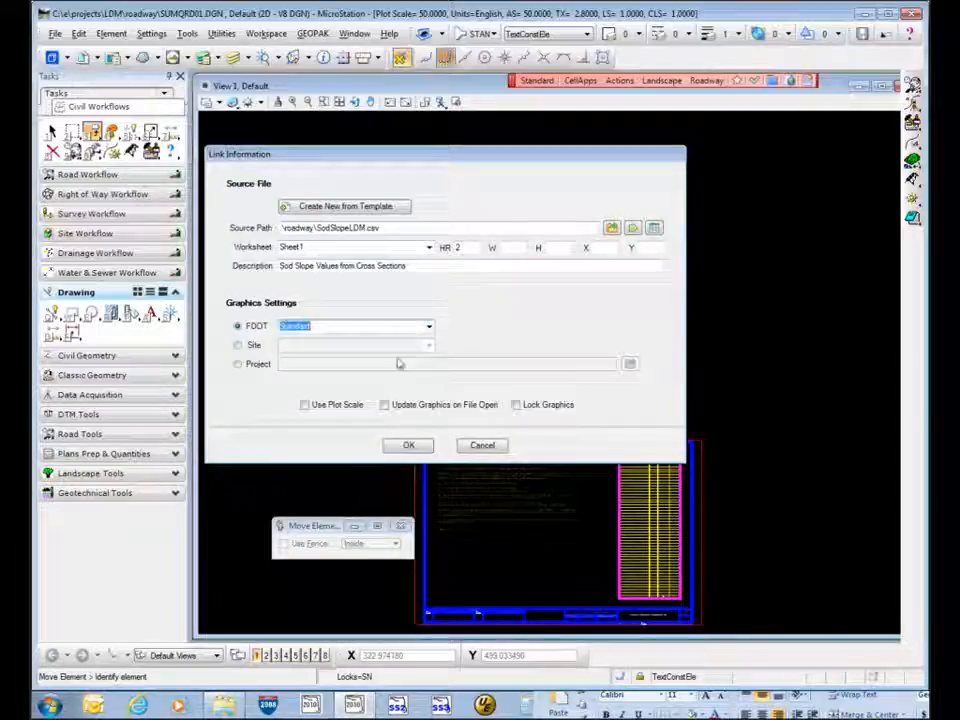
- Enable Use Plot Scale and Update Graphics on File Open for the link, then place its table in empty space outside the sheet border
{"action": "left_click", "coordinate": [304, 404]}
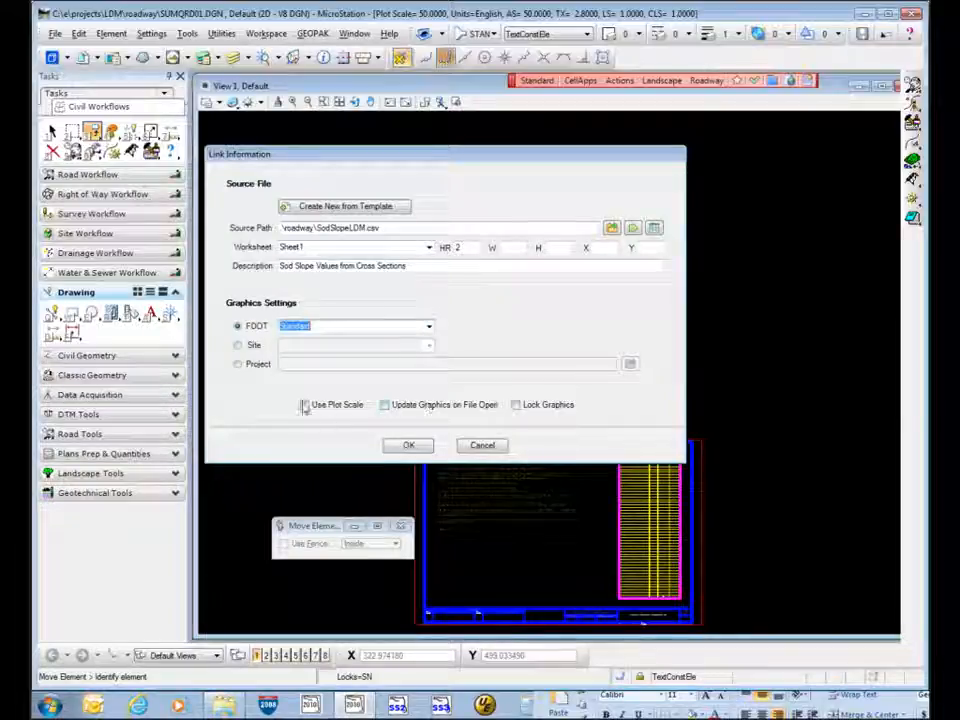
{"action": "left_click", "coordinate": [407, 405]}
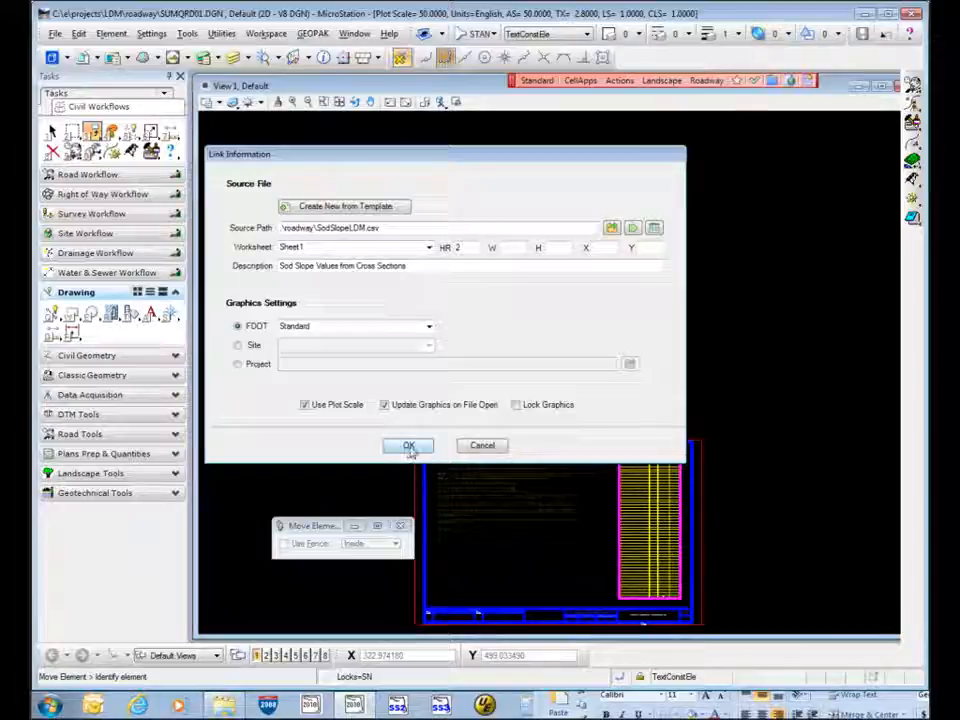
{"action": "left_click", "coordinate": [409, 446]}
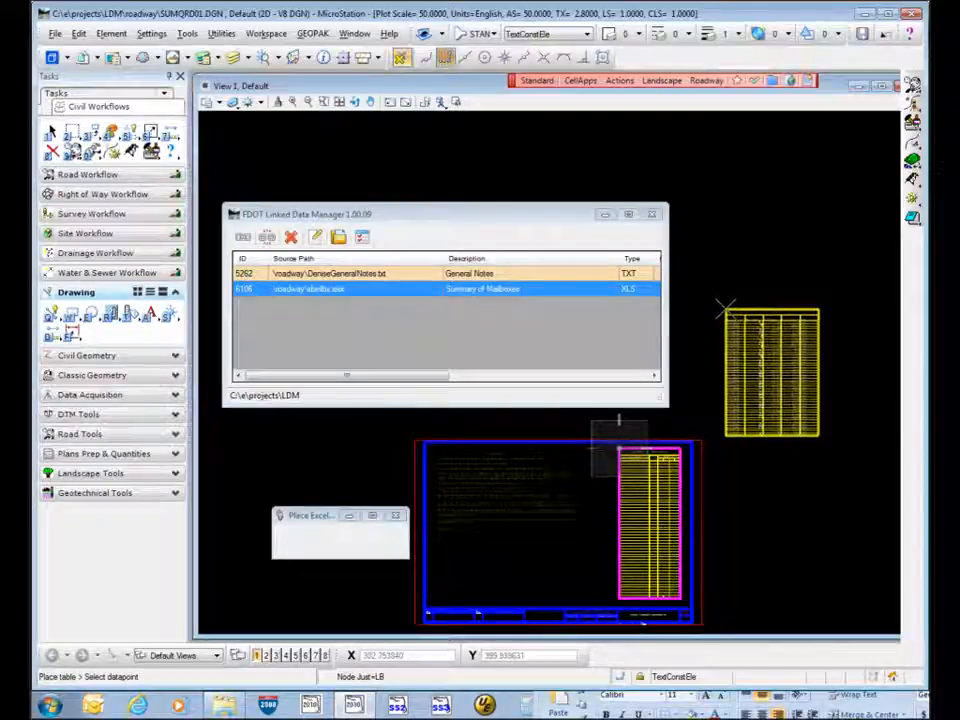
{"action": "left_click", "coordinate": [726, 310]}
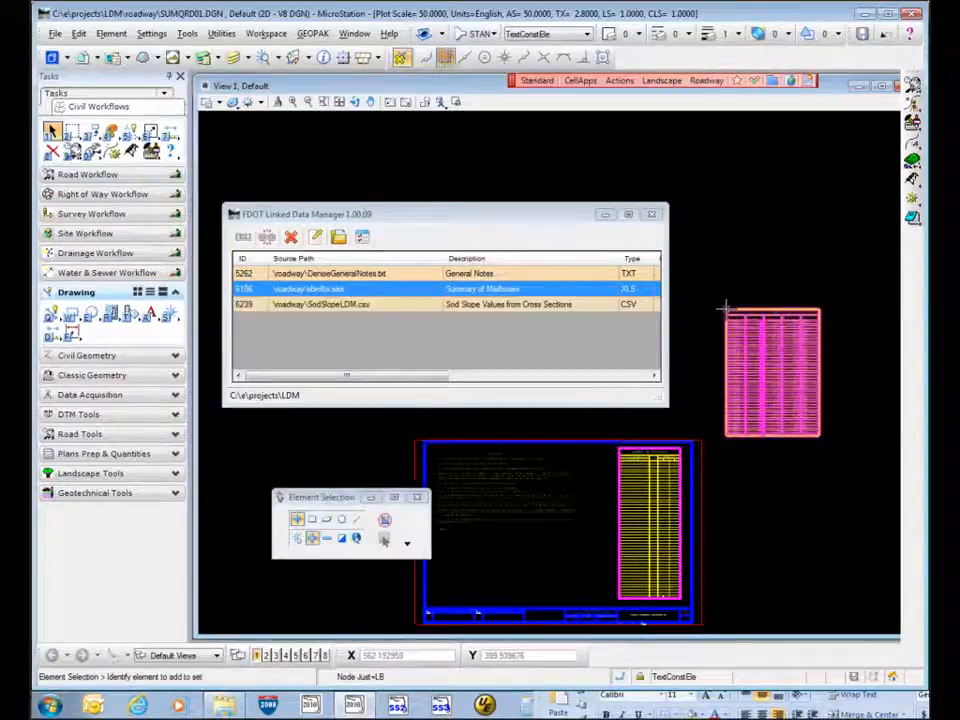
- Examine the placed sod slope table's title, headers, alignment and data rows, keeping the Linked Data Manager clear of it
{"action": "scroll", "coordinate": [785, 327], "scroll_direction": "up", "scroll_amount": 5}
{"action": "middle_click_drag", "start_coordinate": [766, 231], "coordinate": [791, 258]}
{"action": "left_click_drag", "start_coordinate": [575, 217], "coordinate": [494, 142]}
{"action": "middle_click_drag", "start_coordinate": [774, 283], "coordinate": [723, 295]}
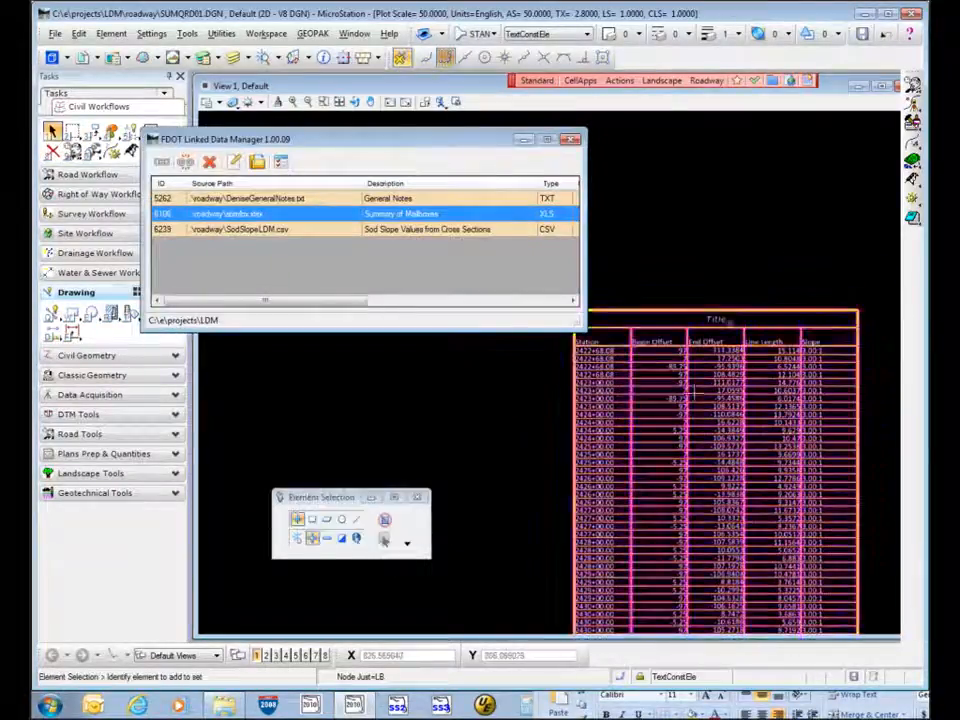
{"action": "scroll", "coordinate": [760, 420], "scroll_direction": "down", "scroll_amount": 2}
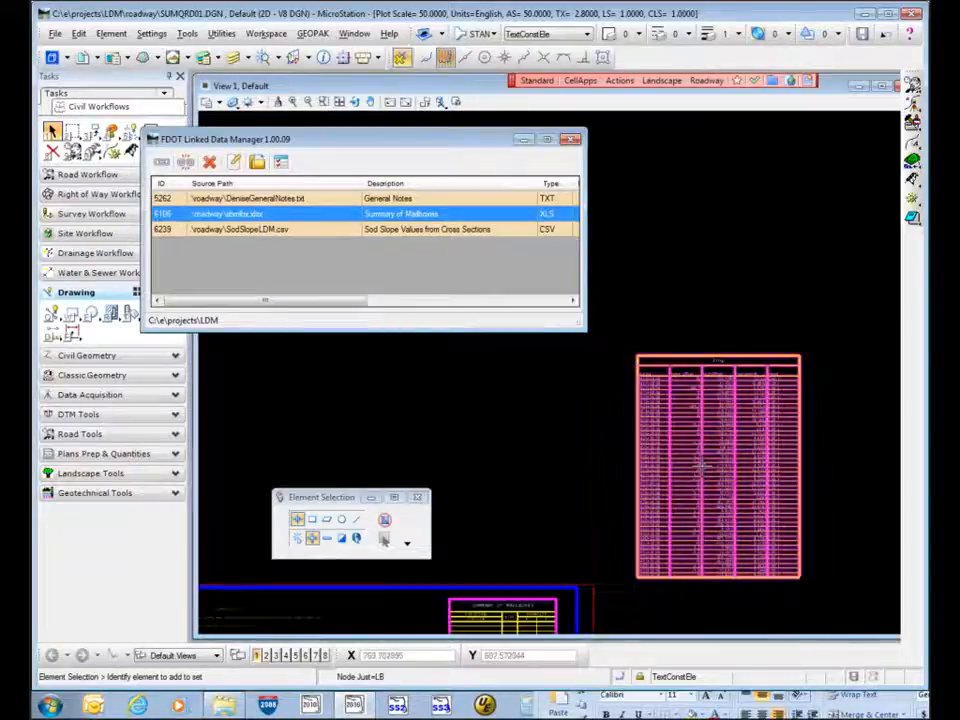
{"action": "scroll", "coordinate": [731, 420], "scroll_direction": "up", "scroll_amount": 5}
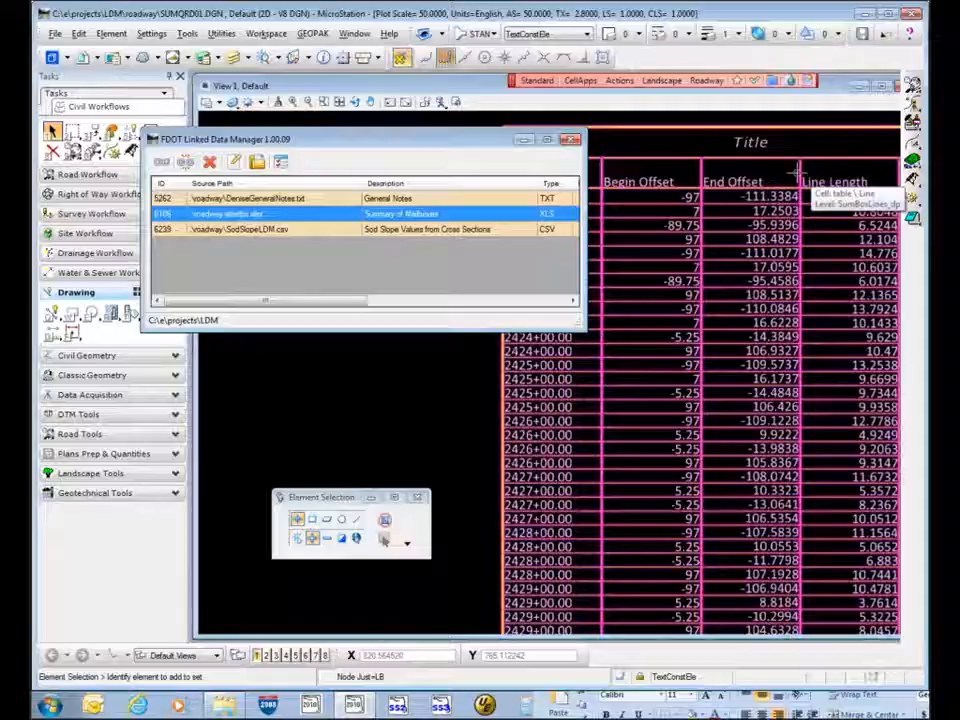
{"action": "mouse_move", "coordinate": [456, 144]}
{"action": "left_mouse_down"}
{"action": "mouse_move", "coordinate": [435, 139]}
{"action": "mouse_move", "coordinate": [425, 111]}
{"action": "left_mouse_up"}
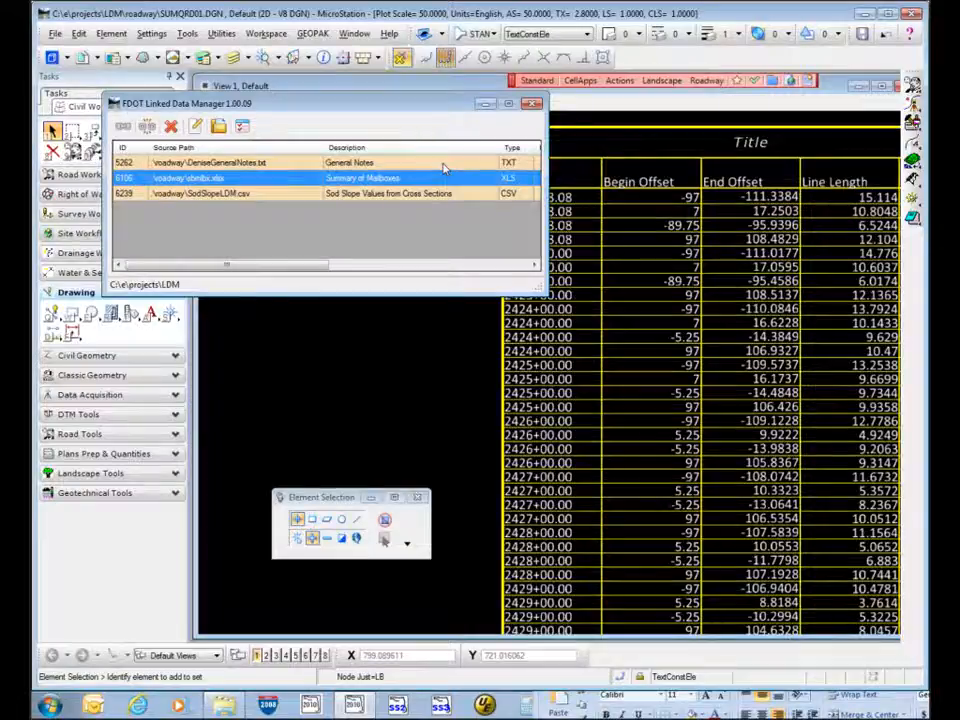
- Switch to the SodSlopeLDM.csv layout workbook in Excel and hide column D (Line Length)
{"action": "double_click", "coordinate": [679, 423]}
{"action": "left_click_drag", "start_coordinate": [928, 570], "coordinate": [886, 336]}
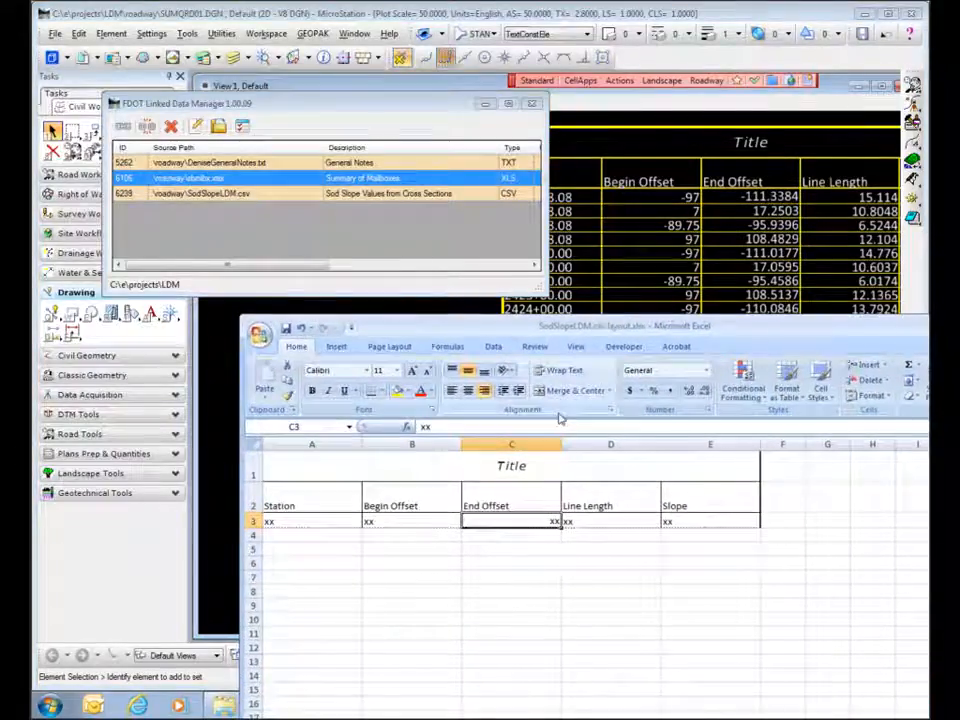
{"action": "left_click", "coordinate": [603, 444]}
{"action": "right_click", "coordinate": [605, 450]}
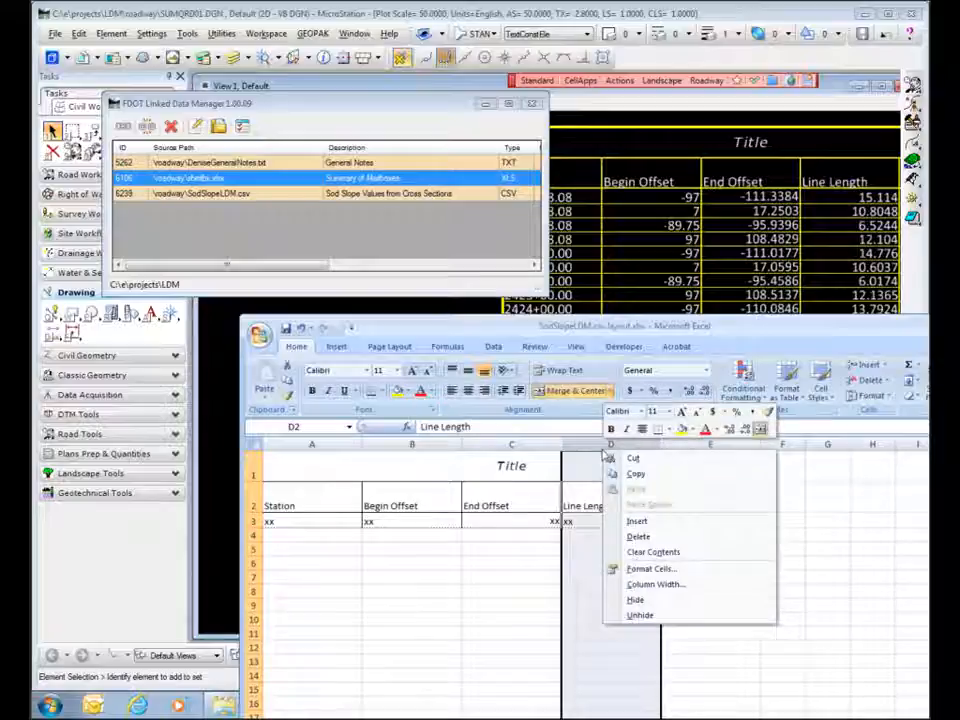
{"action": "left_click", "coordinate": [637, 599]}
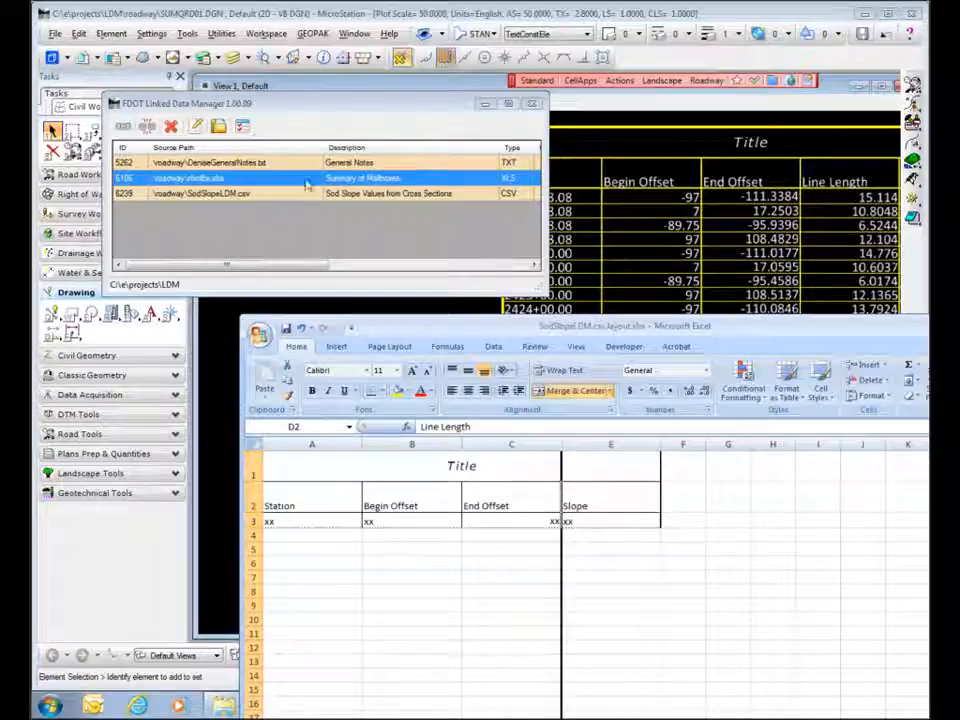
- Switch back to MicroStation's Linked Data Manager and update the SodSlopeLDM.csv link
{"action": "left_click", "coordinate": [265, 197]}
{"action": "right_click", "coordinate": [270, 196]}
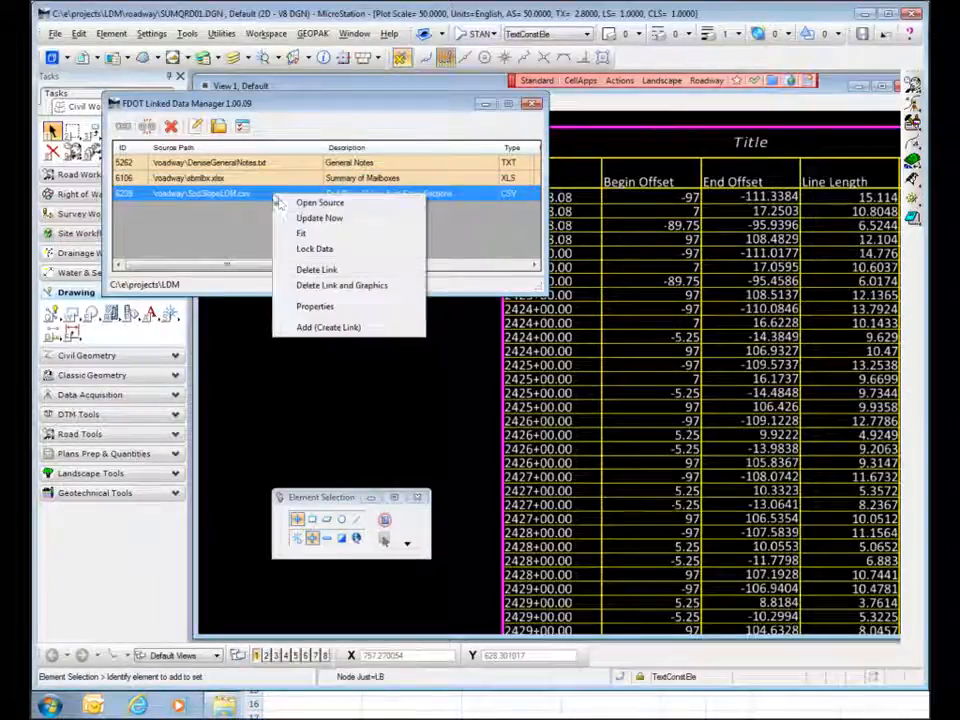
{"action": "left_click", "coordinate": [330, 218]}
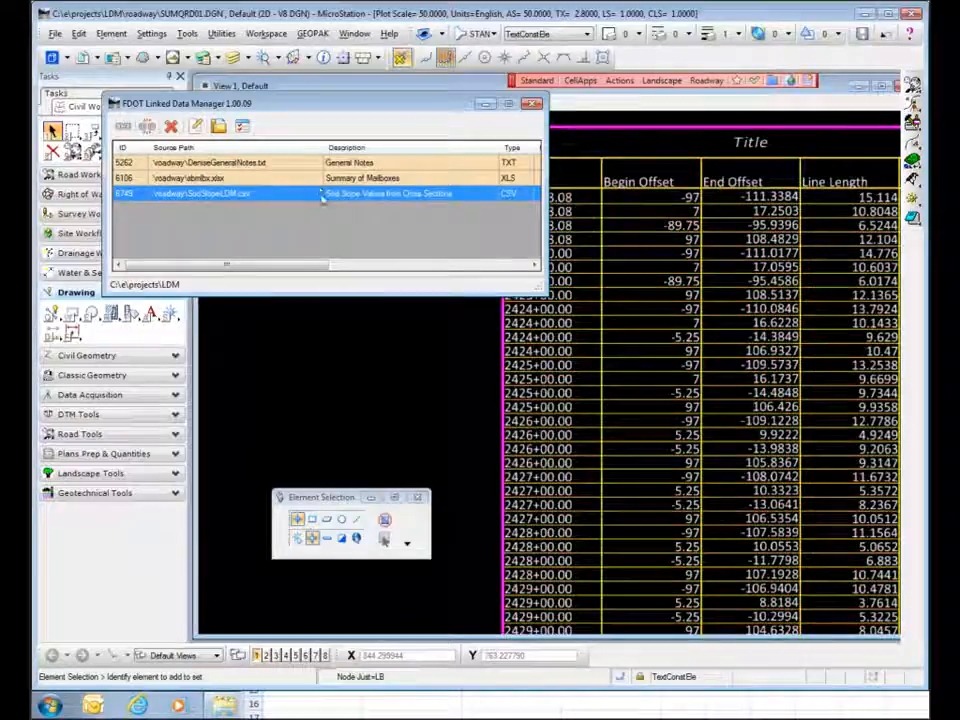
- Open the source file of the SodSlopeLDM.csv link in Excel, accepting its file format
{"action": "right_click", "coordinate": [312, 199]}
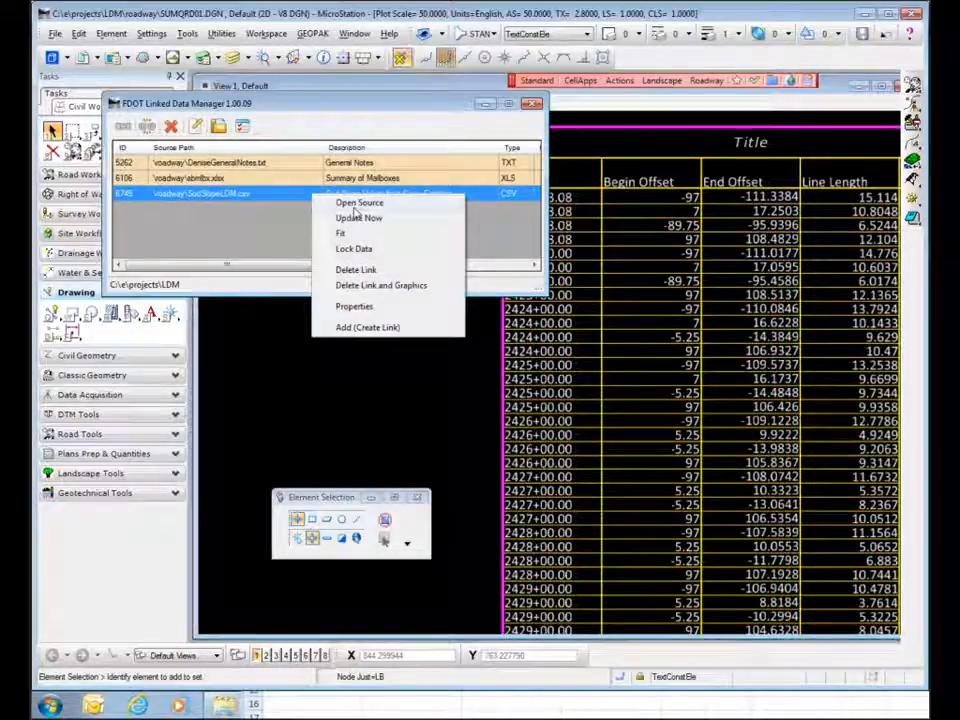
{"action": "left_click", "coordinate": [354, 204]}
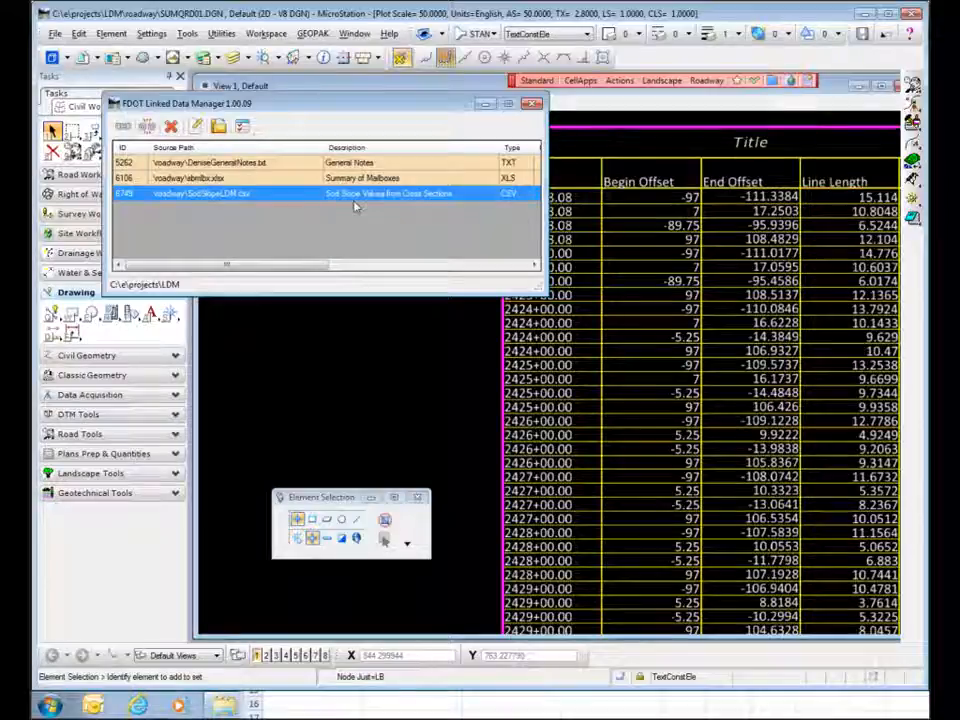
{"action": "double_click", "coordinate": [354, 205]}
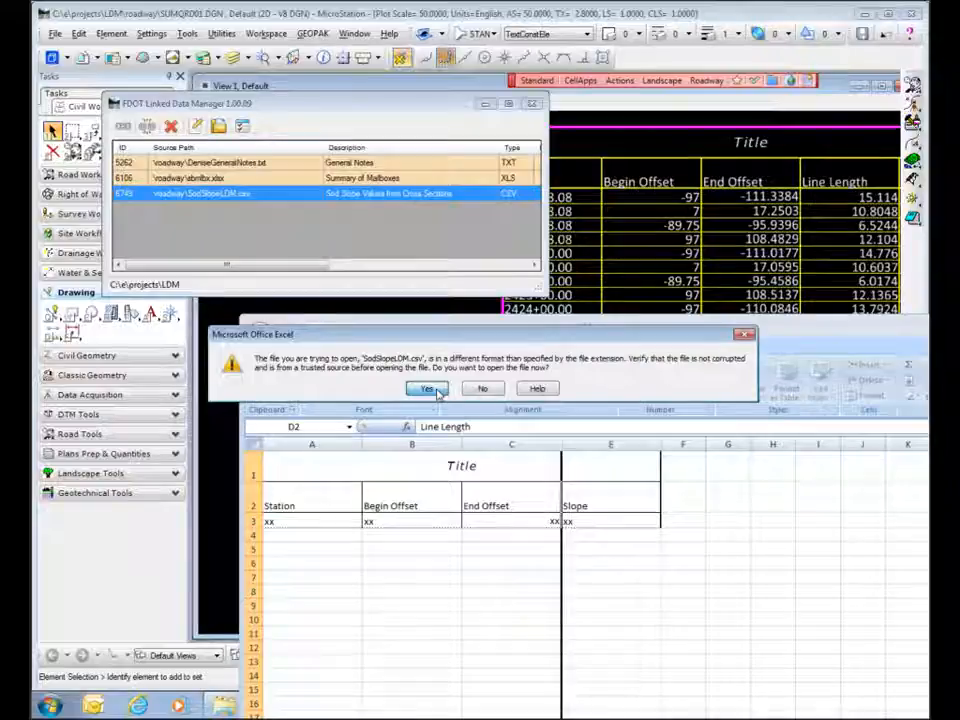
{"action": "left_click", "coordinate": [437, 391]}
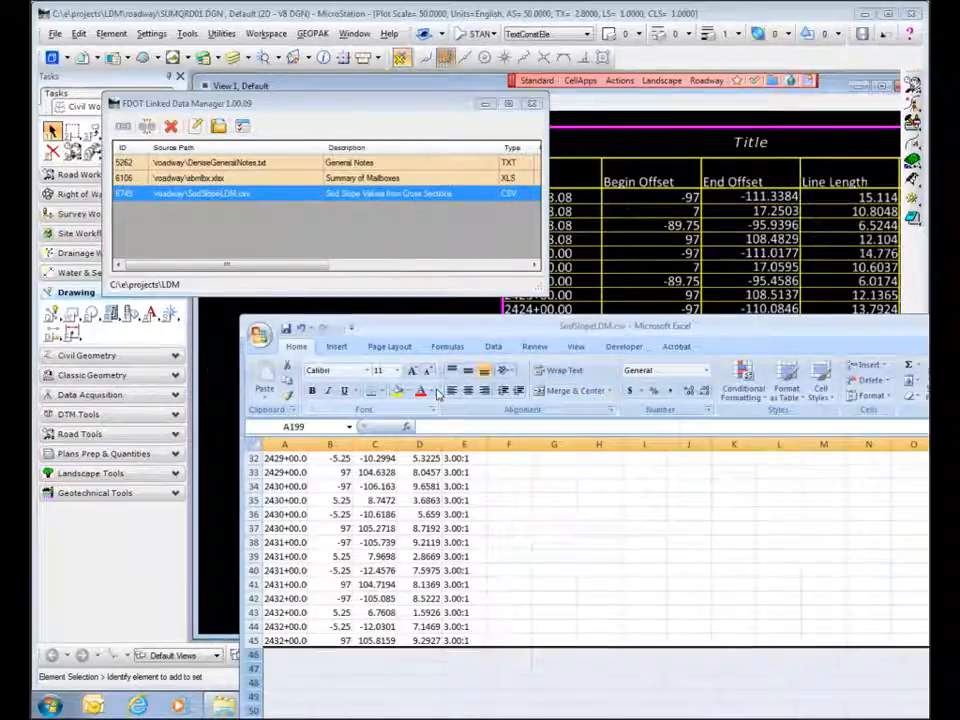
- Hide the Line Length column (D) in the SodSlopeLDM.csv source sheet
{"action": "scroll", "coordinate": [420, 462], "scroll_direction": "up", "scroll_amount": 10}
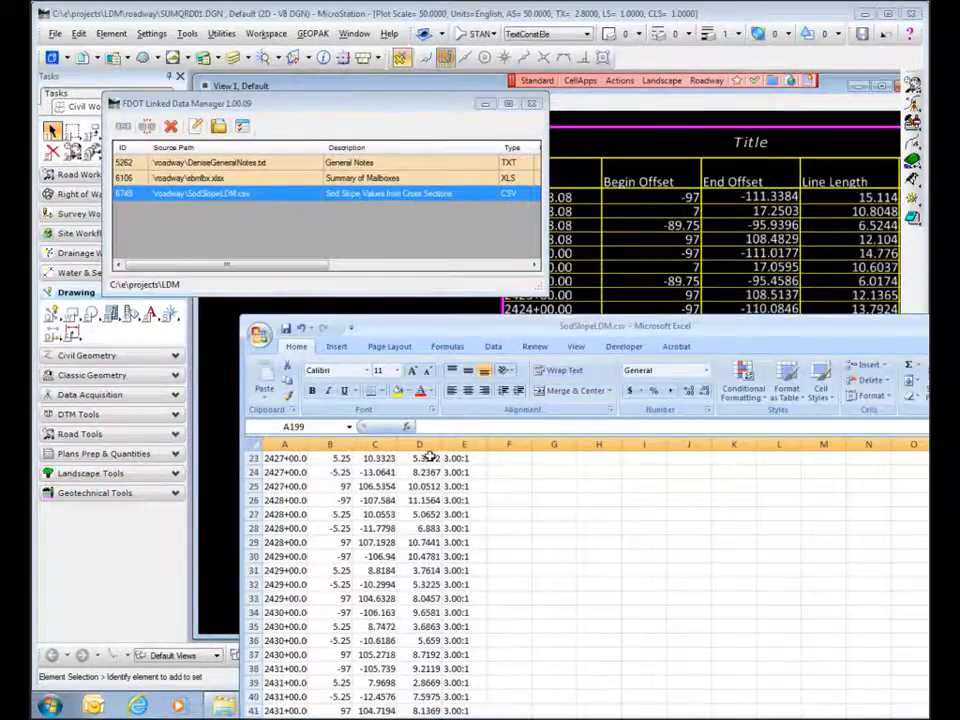
{"action": "left_click", "coordinate": [428, 445]}
{"action": "right_click", "coordinate": [428, 447]}
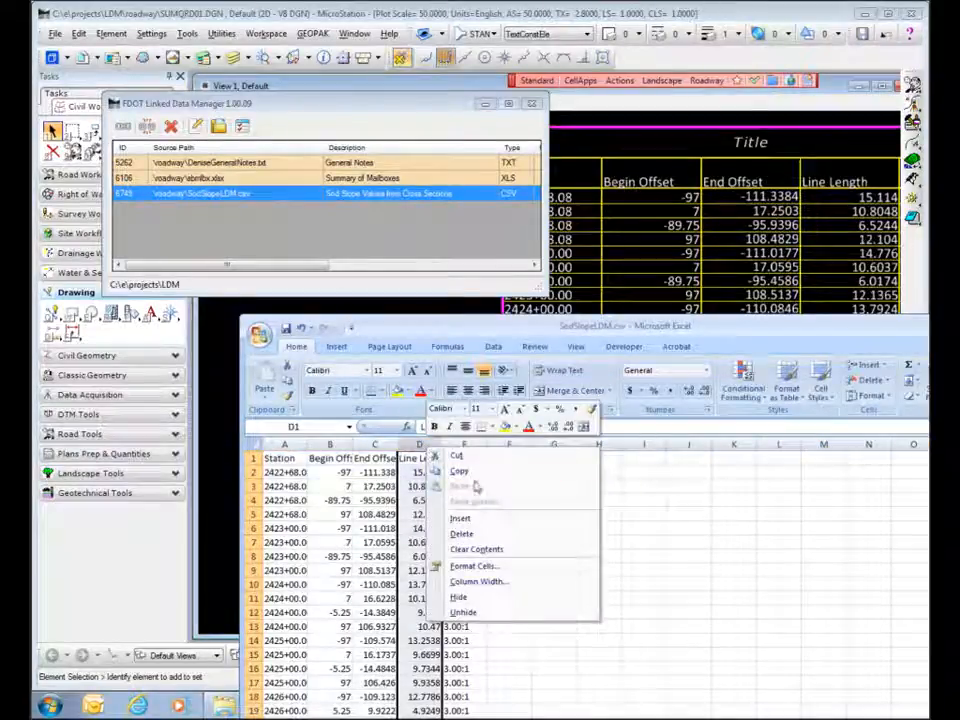
{"action": "left_click", "coordinate": [477, 599]}
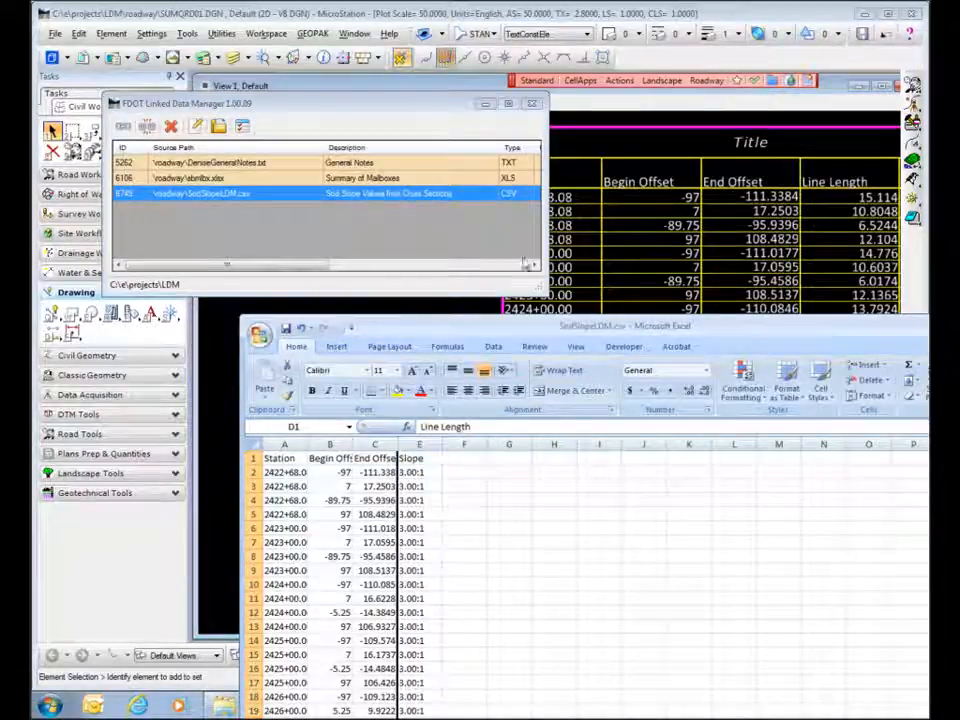
- Update the Sod Slope Values from Cross Sections link again in MicroStation and inspect the whole table's columns
{"action": "left_click", "coordinate": [292, 202]}
{"action": "right_click", "coordinate": [292, 199]}
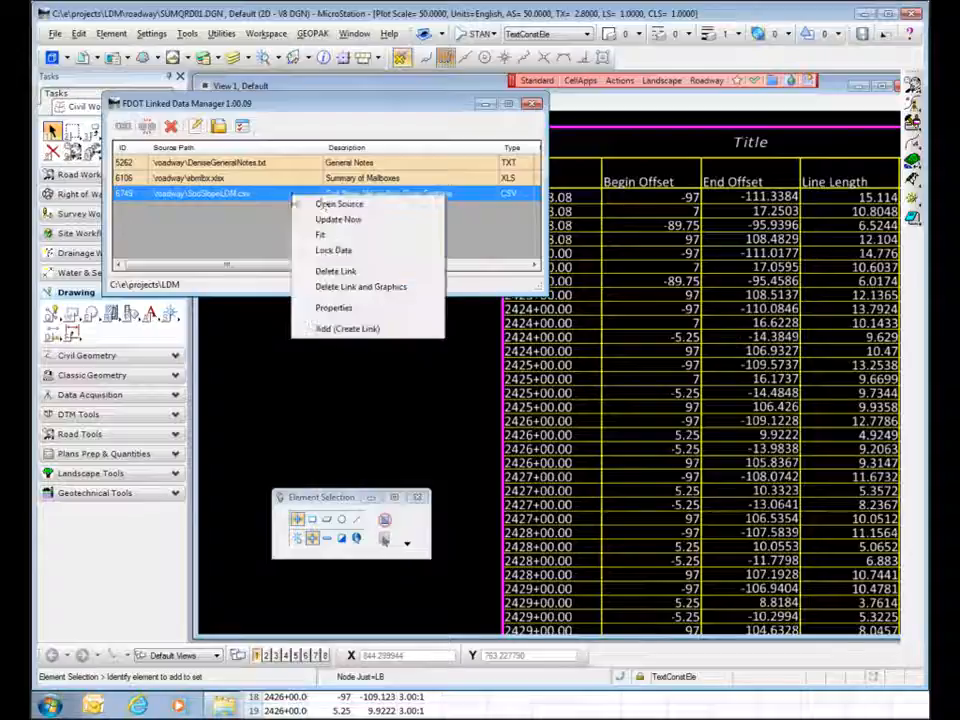
{"action": "left_click", "coordinate": [352, 219]}
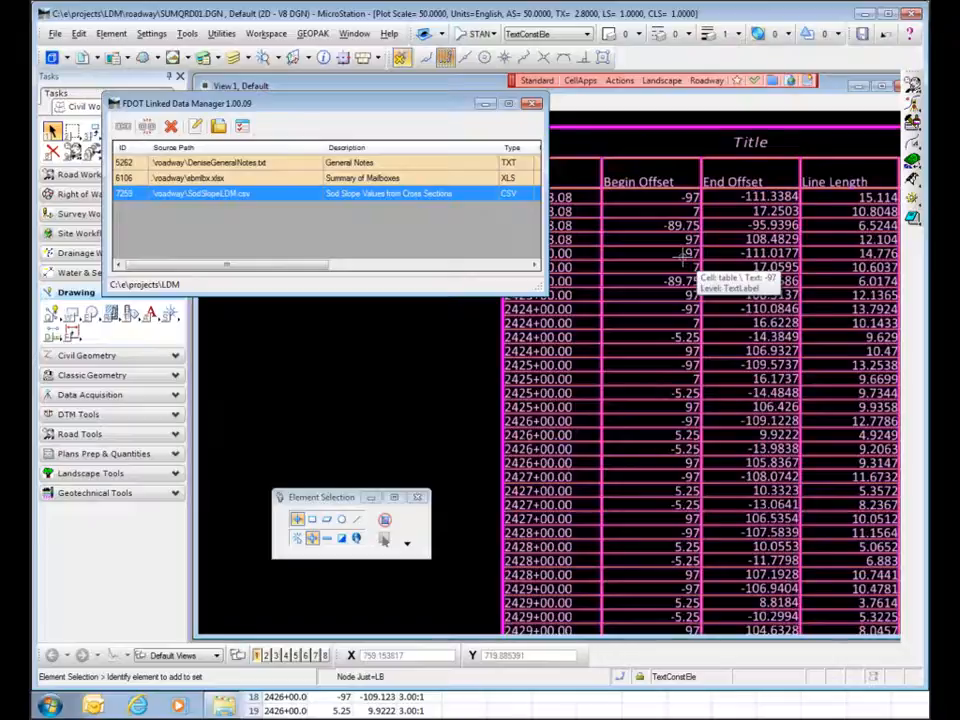
{"action": "scroll", "coordinate": [683, 258], "scroll_direction": "down", "scroll_amount": 5}
{"action": "scroll", "coordinate": [683, 258], "scroll_direction": "up", "scroll_amount": 3}
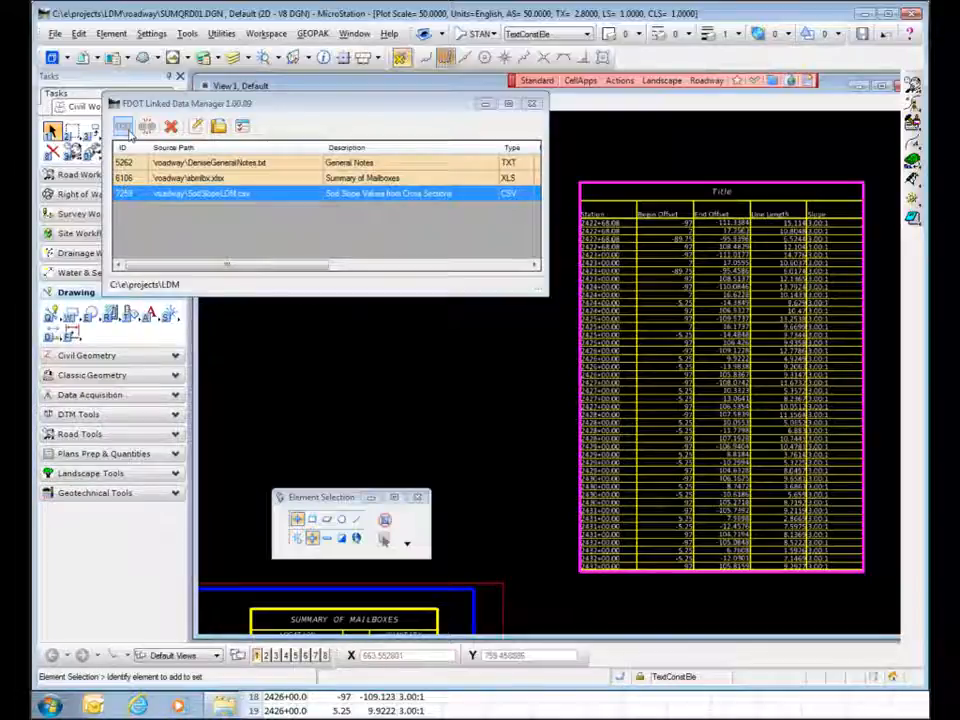
- Review the link information of the SodSlopeLDM.csv link and close it without changes
{"action": "left_click", "coordinate": [123, 127]}
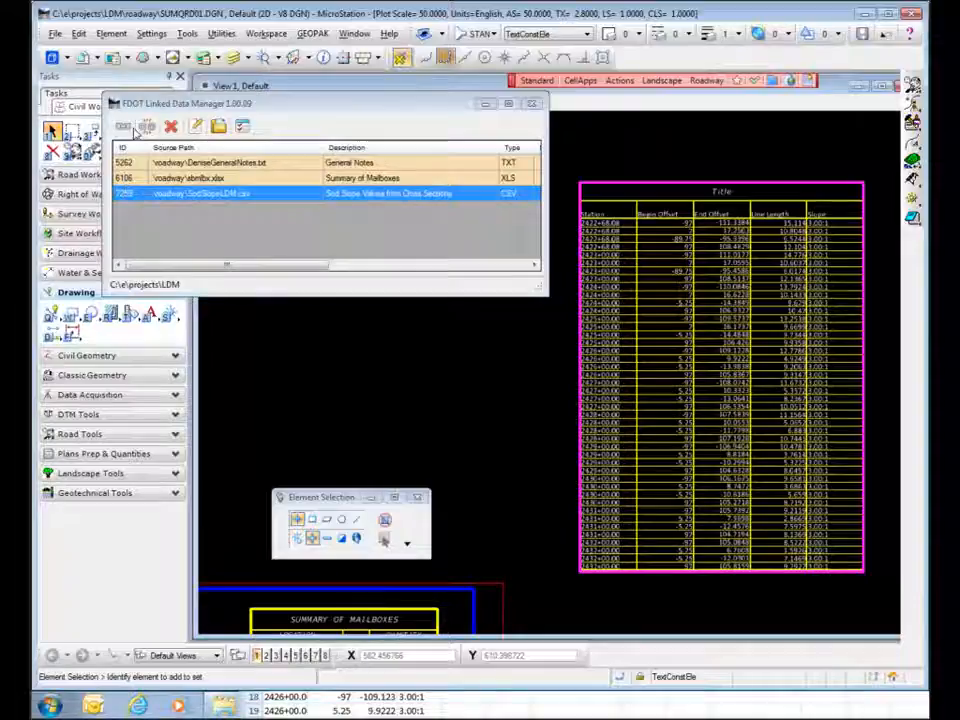
{"action": "left_click", "coordinate": [196, 130]}
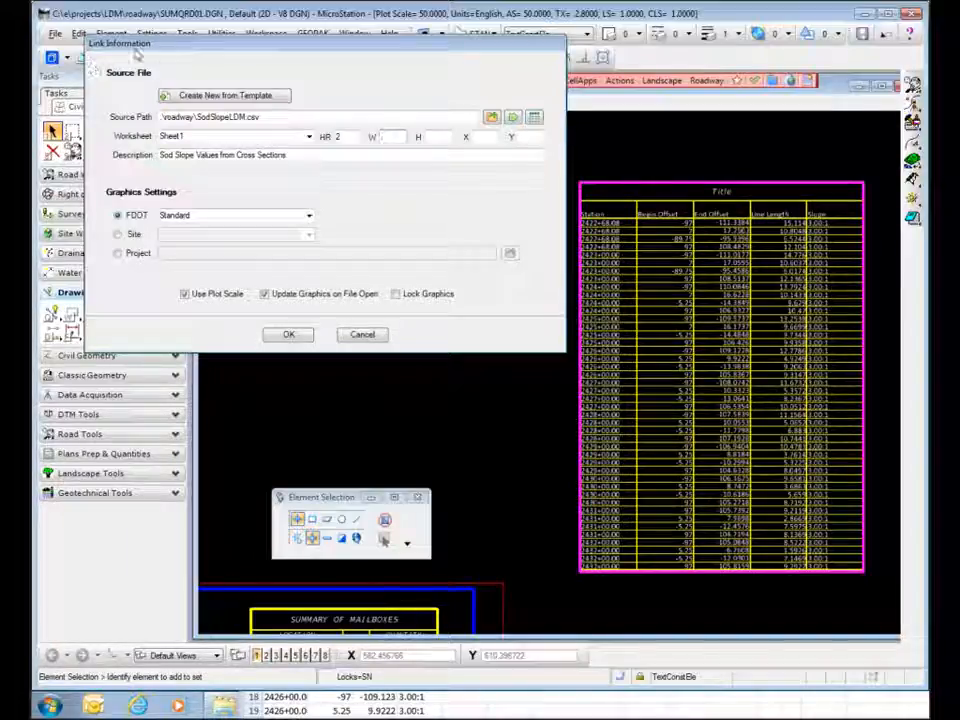
{"action": "left_click", "coordinate": [363, 335]}
- Set the Linked Data Manager's user defaults to Use Plot Scale and Update Link on File Open
{"action": "left_click_drag", "start_coordinate": [244, 104], "coordinate": [294, 105]}
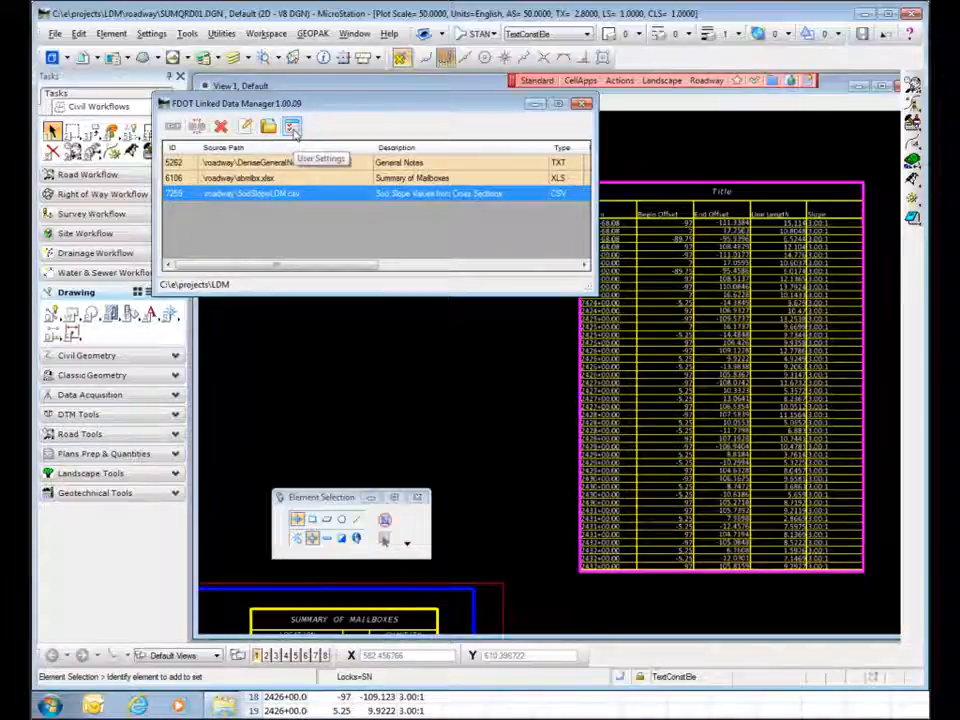
{"action": "left_click", "coordinate": [292, 127]}
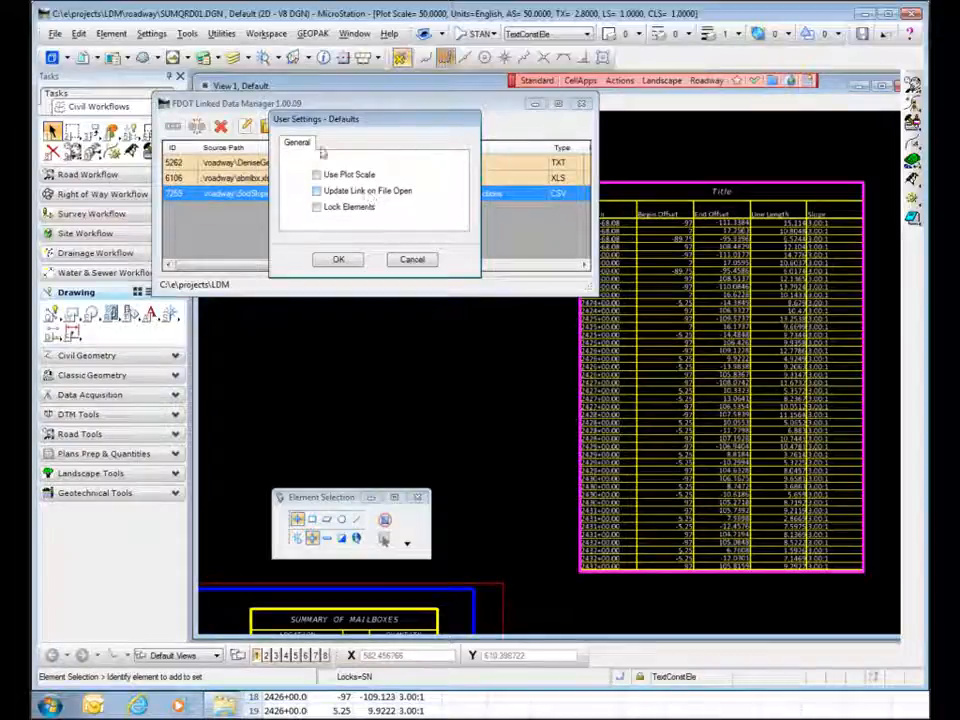
{"action": "left_click_drag", "start_coordinate": [353, 118], "coordinate": [372, 123]}
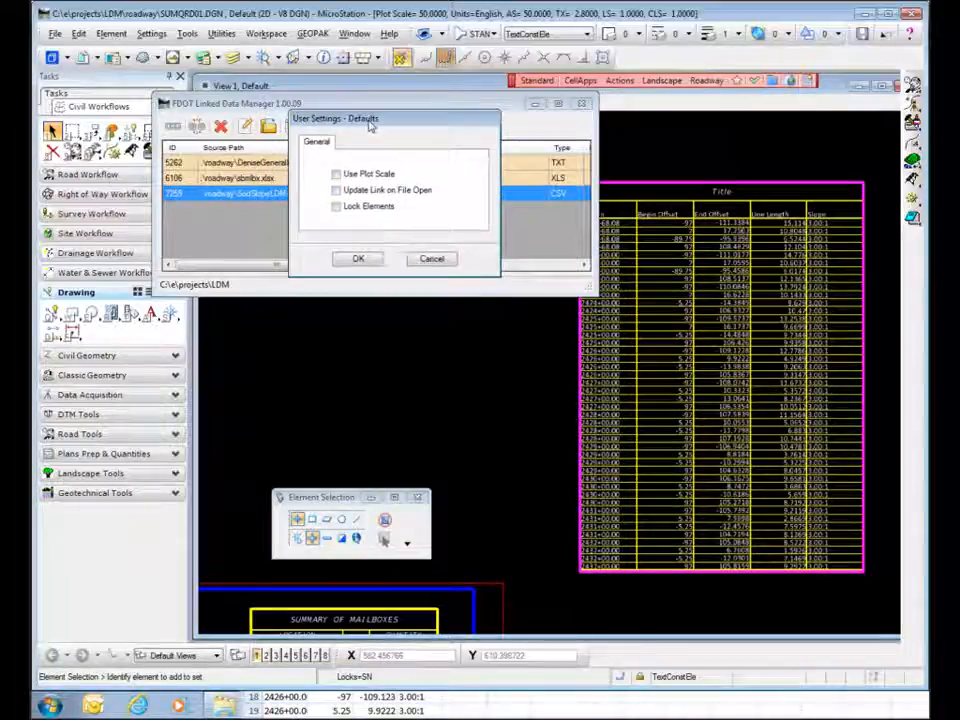
{"action": "left_click", "coordinate": [342, 175]}
{"action": "left_click", "coordinate": [337, 190]}
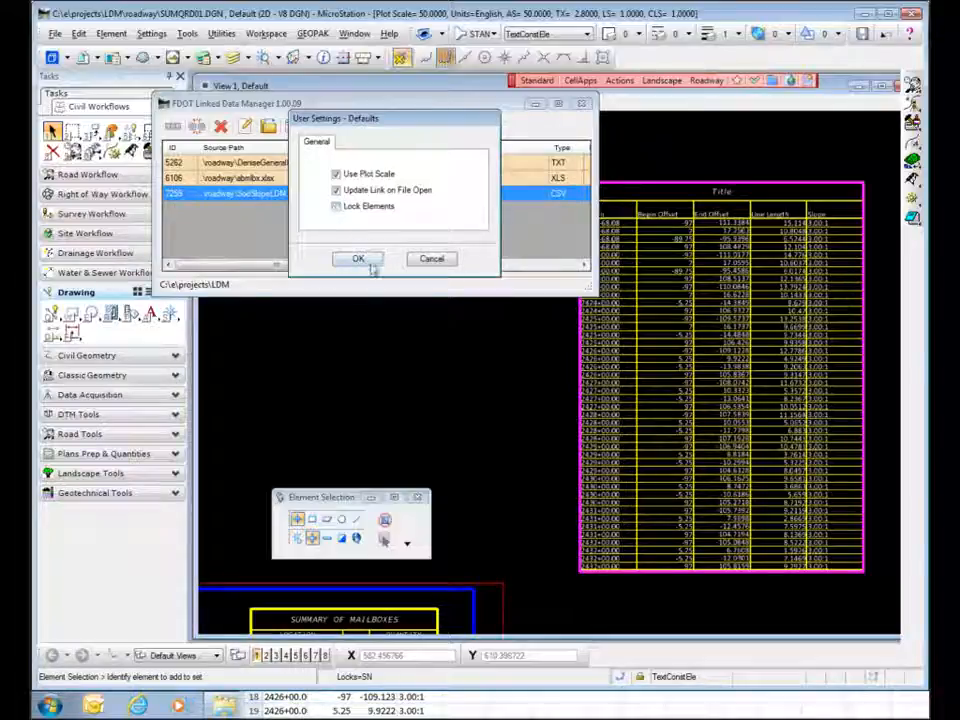
{"action": "left_click", "coordinate": [358, 259]}
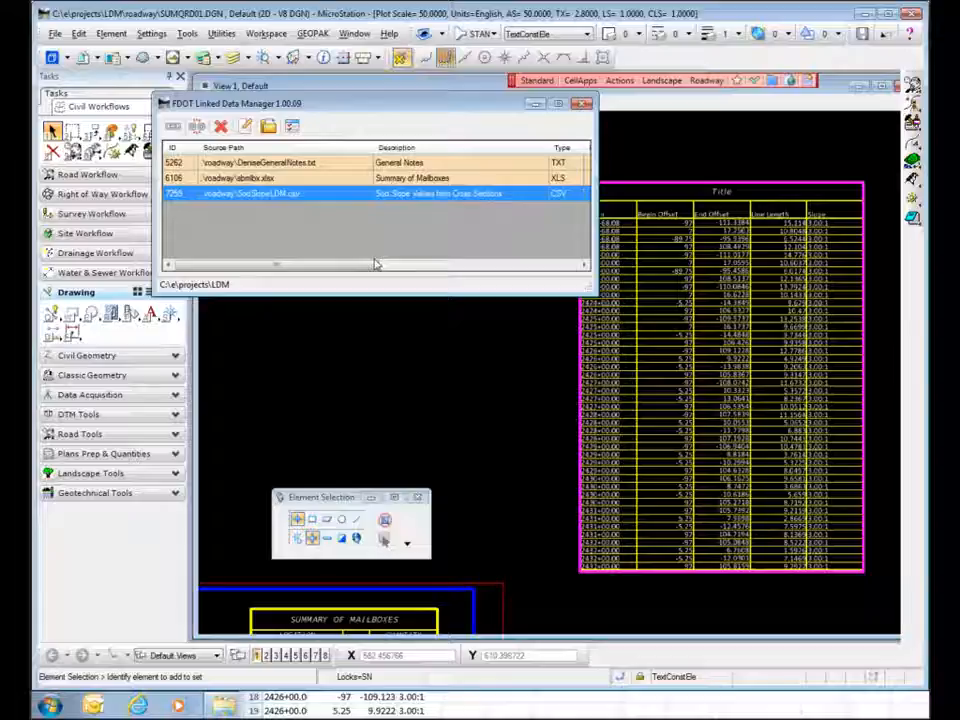
- Start a new link, turn off its preset Update Graphics on File Open and Use Plot Scale options, and discard it
{"action": "left_click", "coordinate": [173, 127]}
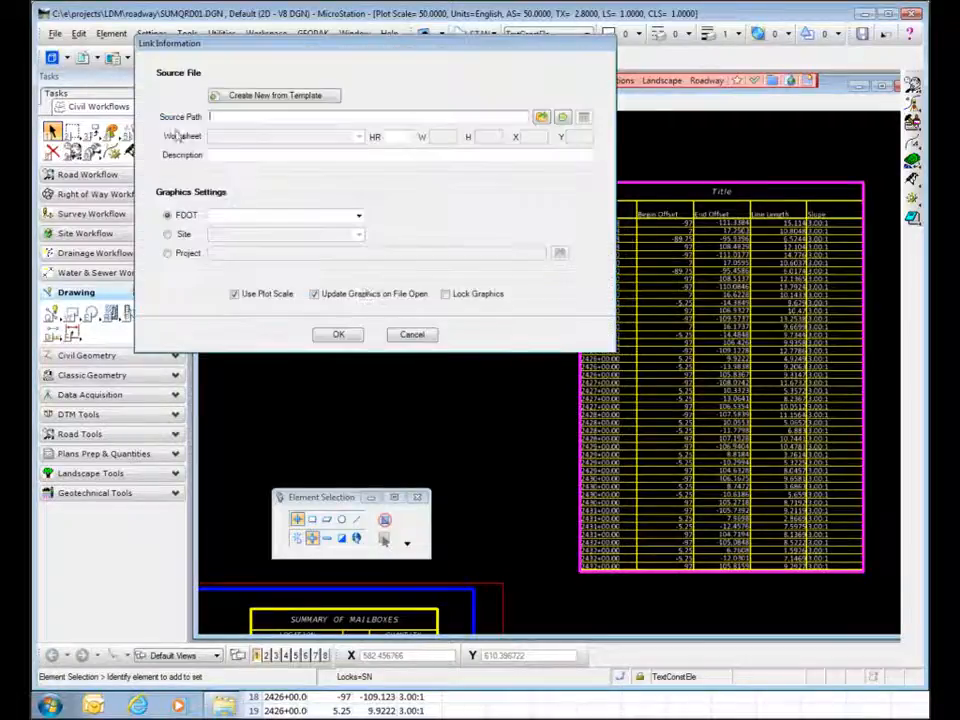
{"action": "left_click", "coordinate": [315, 294]}
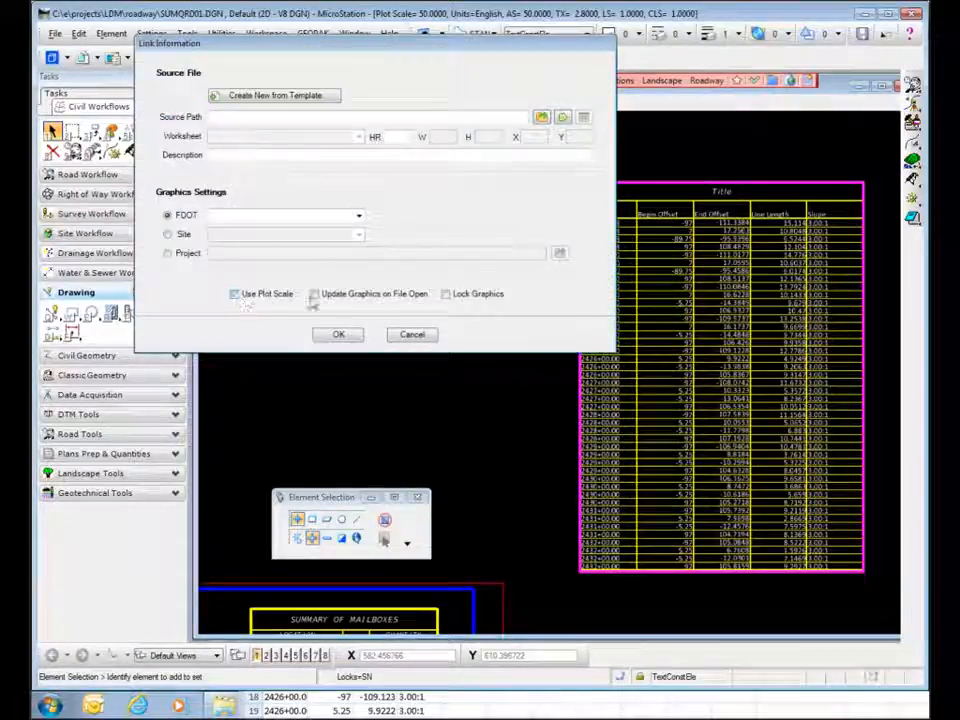
{"action": "left_click", "coordinate": [234, 294]}
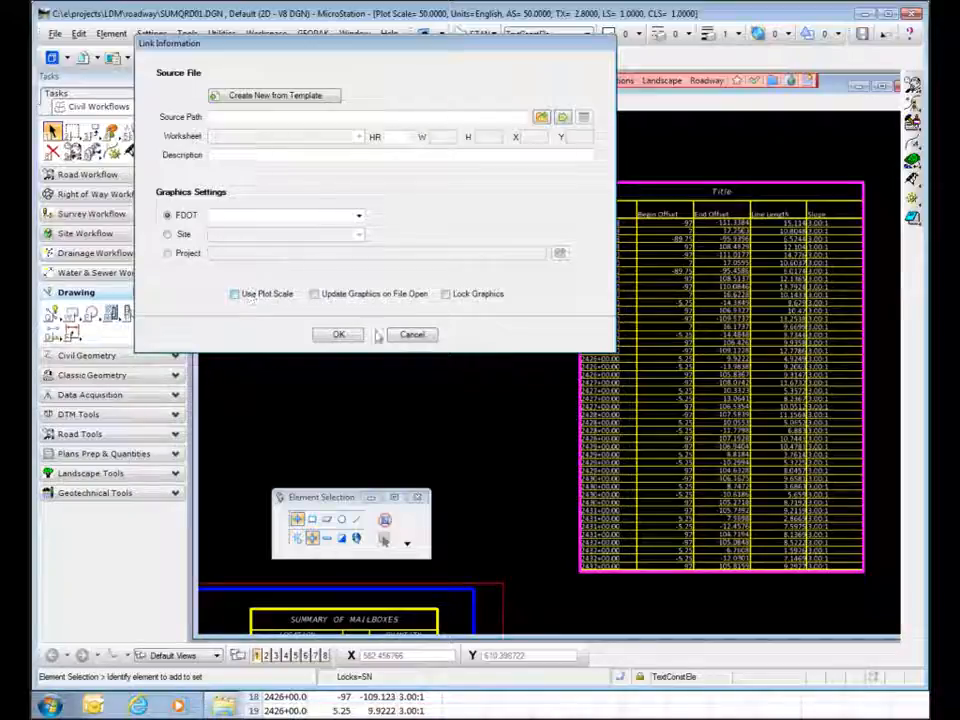
{"action": "left_click", "coordinate": [414, 335]}
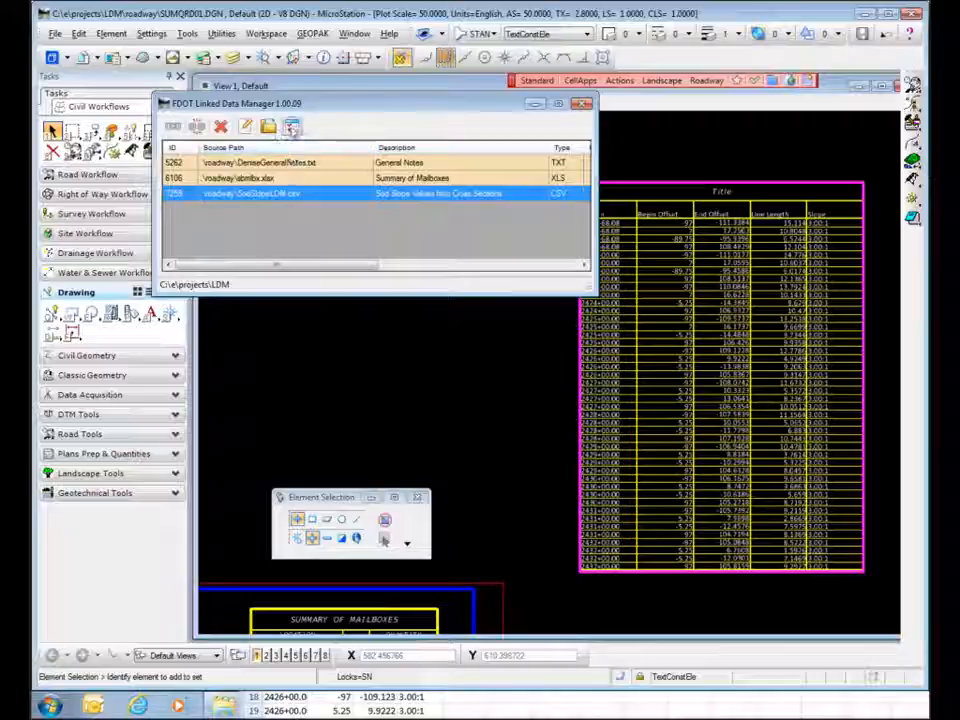
- Review the Linked Data Manager's user default settings and close them without changes
{"action": "left_click", "coordinate": [291, 126]}
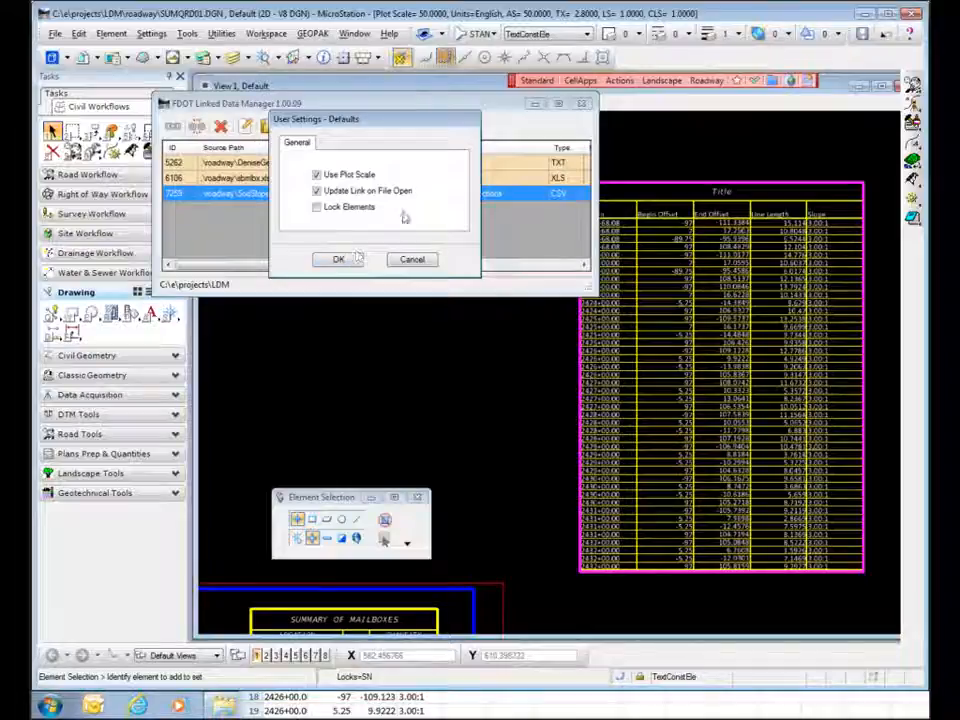
{"action": "left_click", "coordinate": [431, 264]}
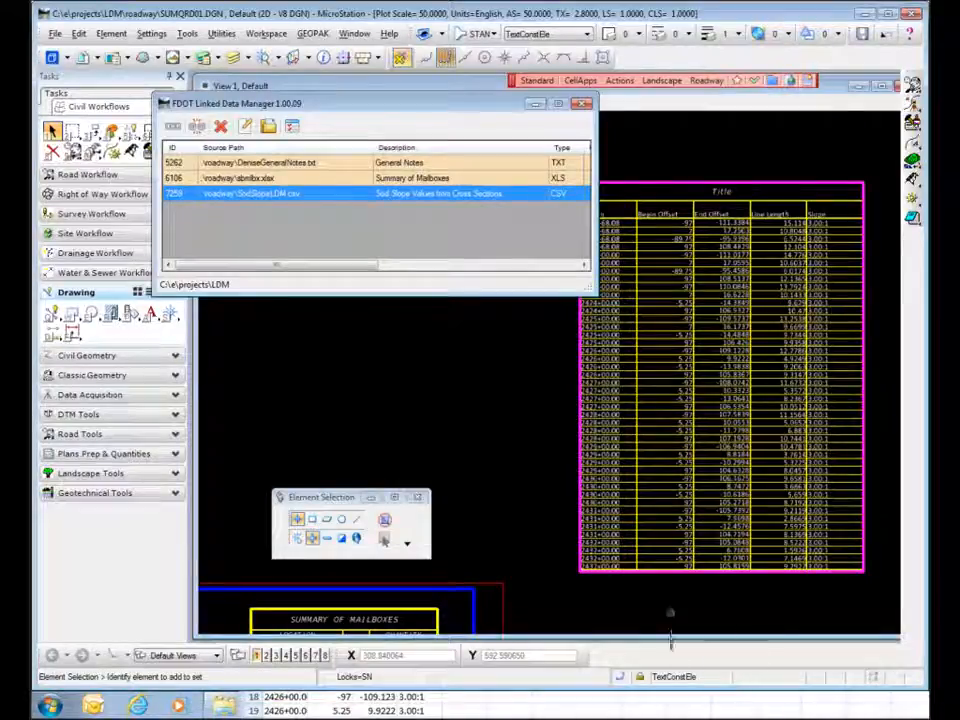
- Switch to Excel and close the SodSlopeLDM.csv workbook
{"action": "left_click", "coordinate": [689, 705]}
{"action": "left_click_drag", "start_coordinate": [857, 326], "coordinate": [742, 325]}
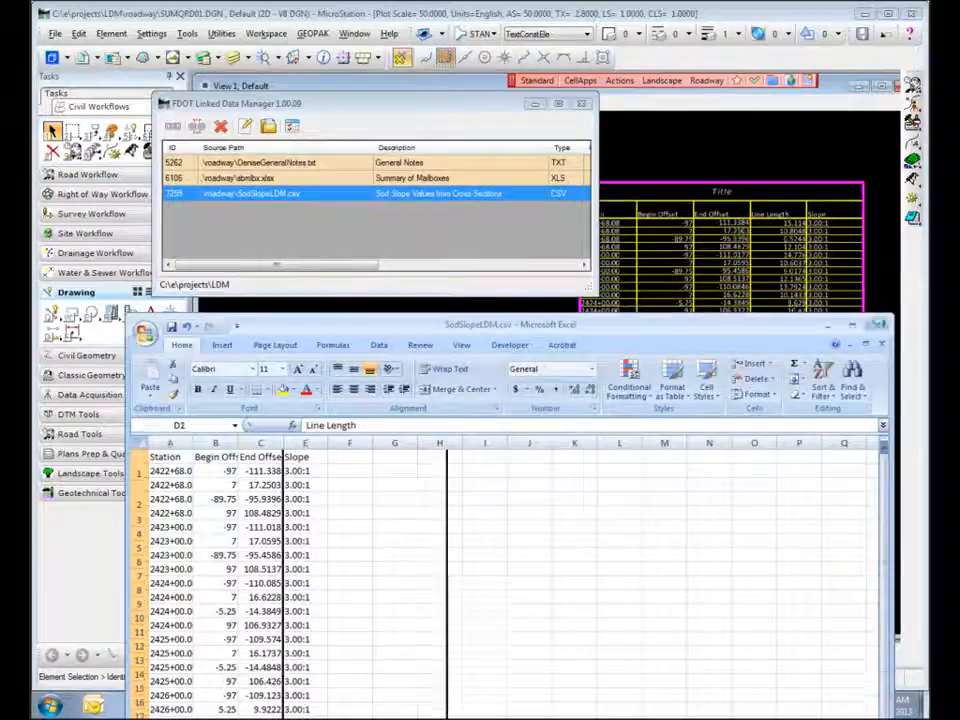
{"action": "left_click", "coordinate": [877, 326]}
{"action": "left_click", "coordinate": [877, 326]}
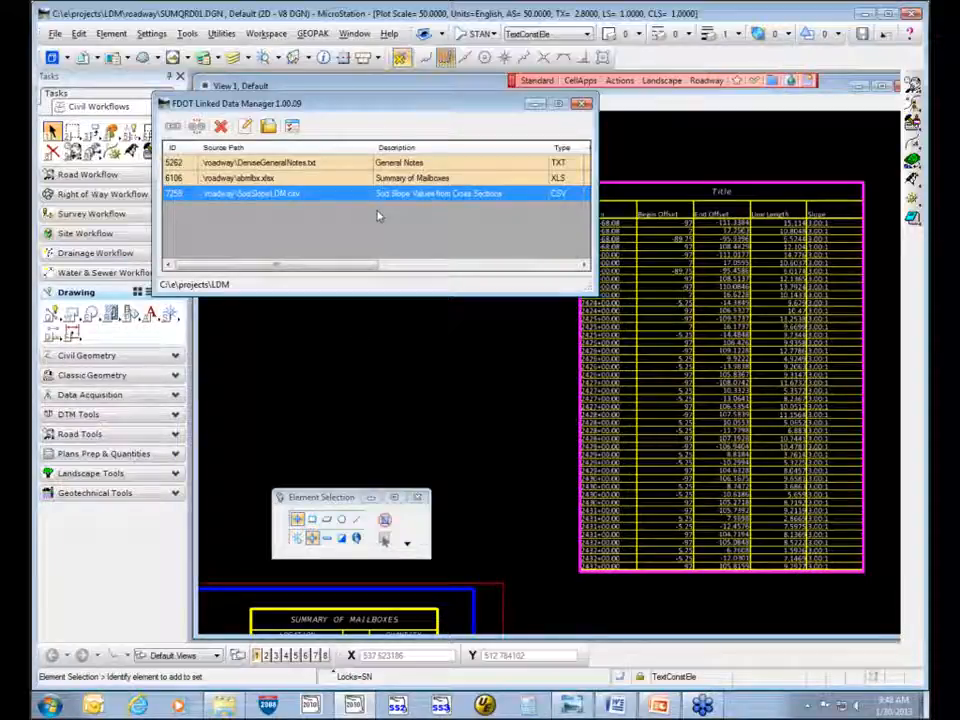
- Start new Linked Data Manager project settings and set the text files' level to TextLabel
{"action": "left_click", "coordinate": [268, 128]}
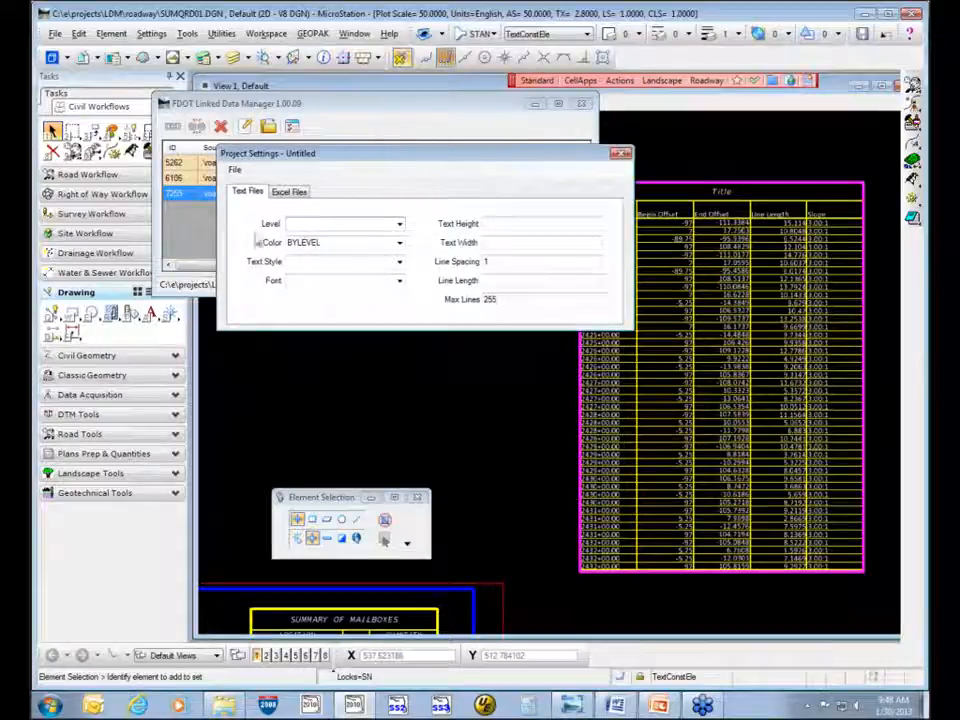
{"action": "left_click", "coordinate": [398, 225]}
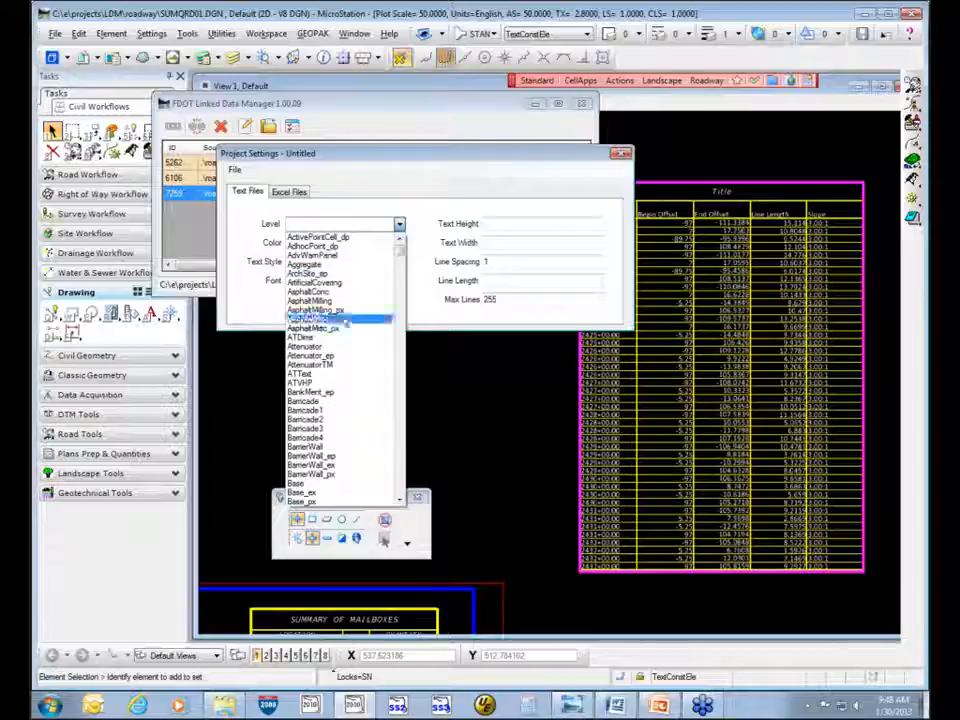
{"action": "scroll", "coordinate": [350, 368], "scroll_direction": "down", "scroll_amount": 4}
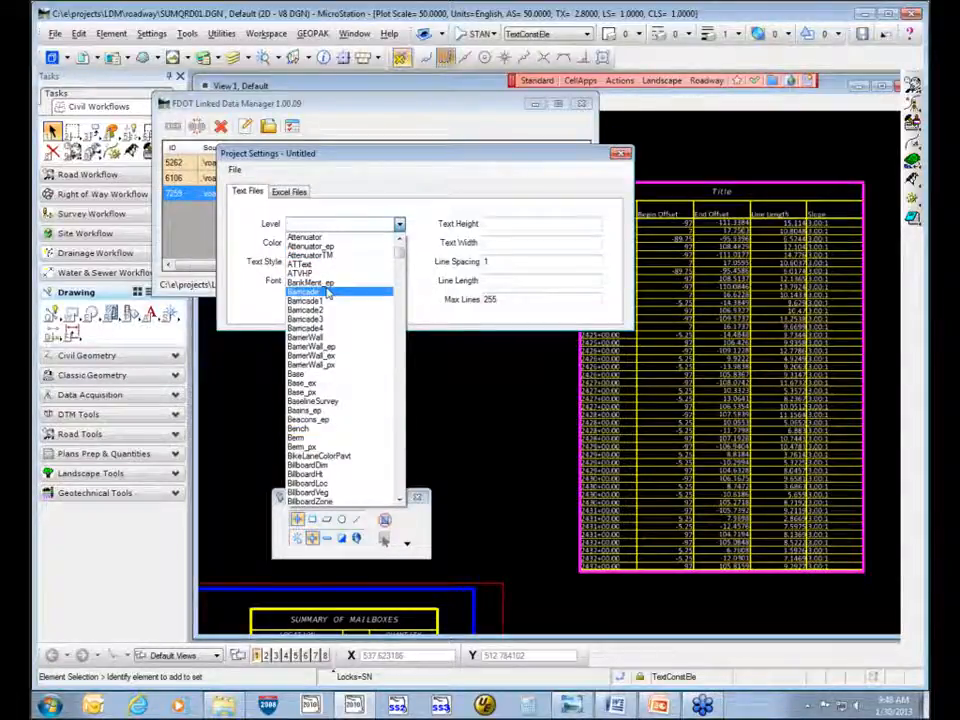
{"action": "type", "text": "t"}
{"action": "scroll", "coordinate": [330, 300], "scroll_direction": "down", "scroll_amount": 3}
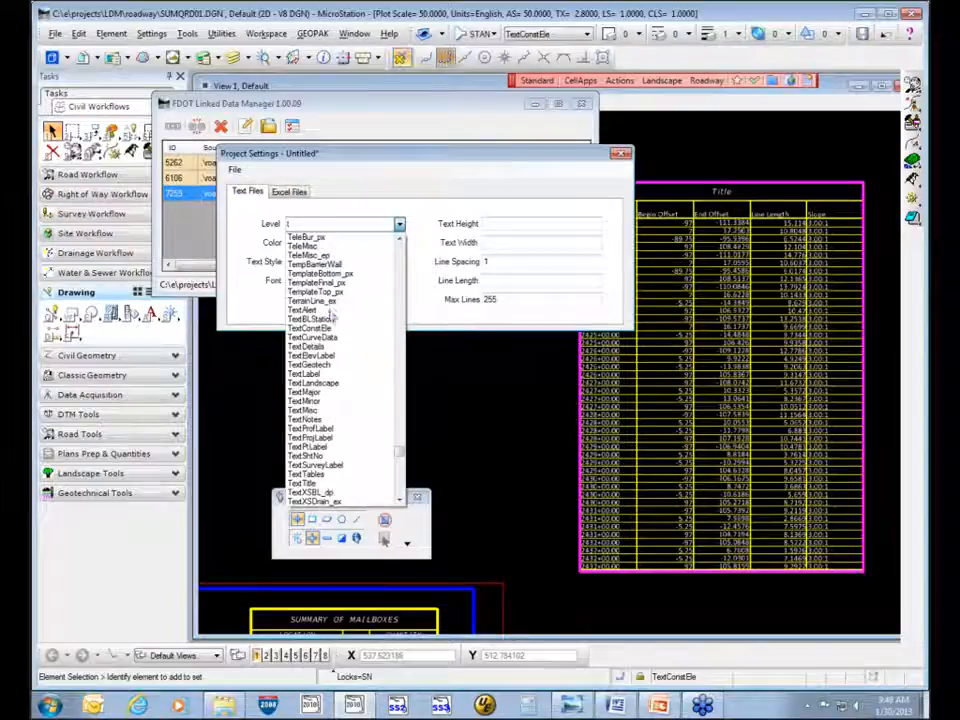
{"action": "left_click", "coordinate": [341, 377]}
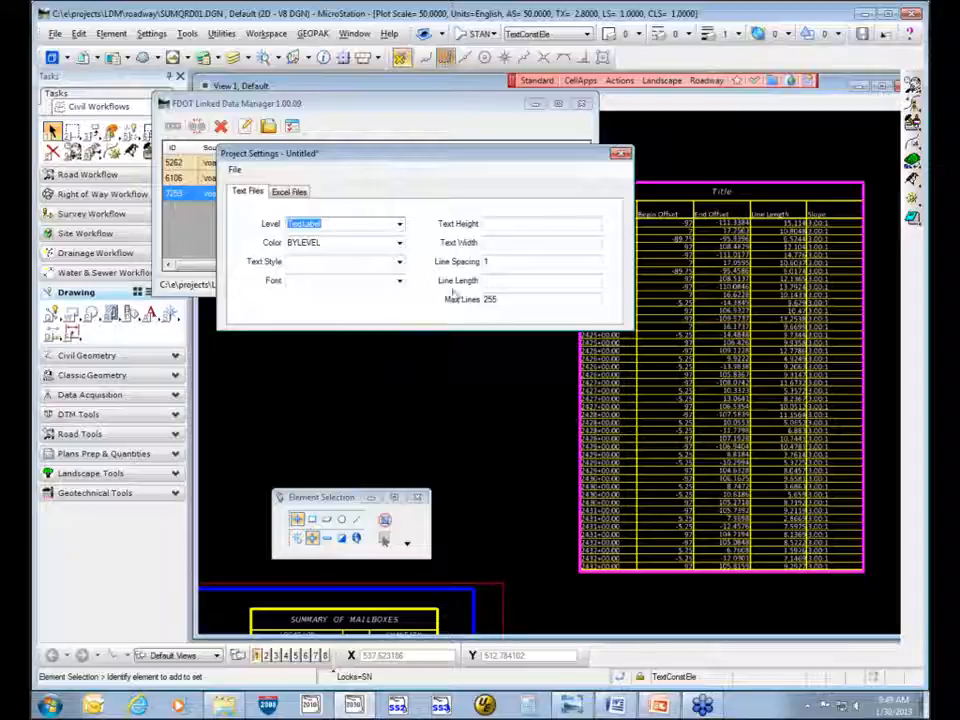
- In the project settings for Excel files, set the normal lines' level to ATText and the dotted lines' level to BillboardLoc
{"action": "left_click", "coordinate": [291, 193]}
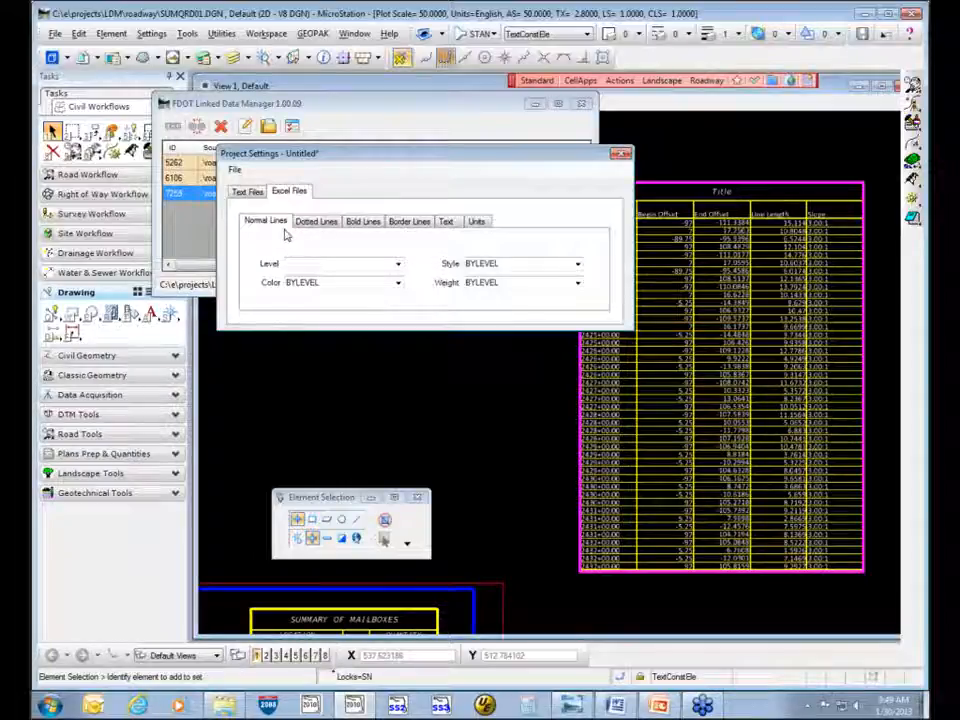
{"action": "left_click", "coordinate": [396, 265]}
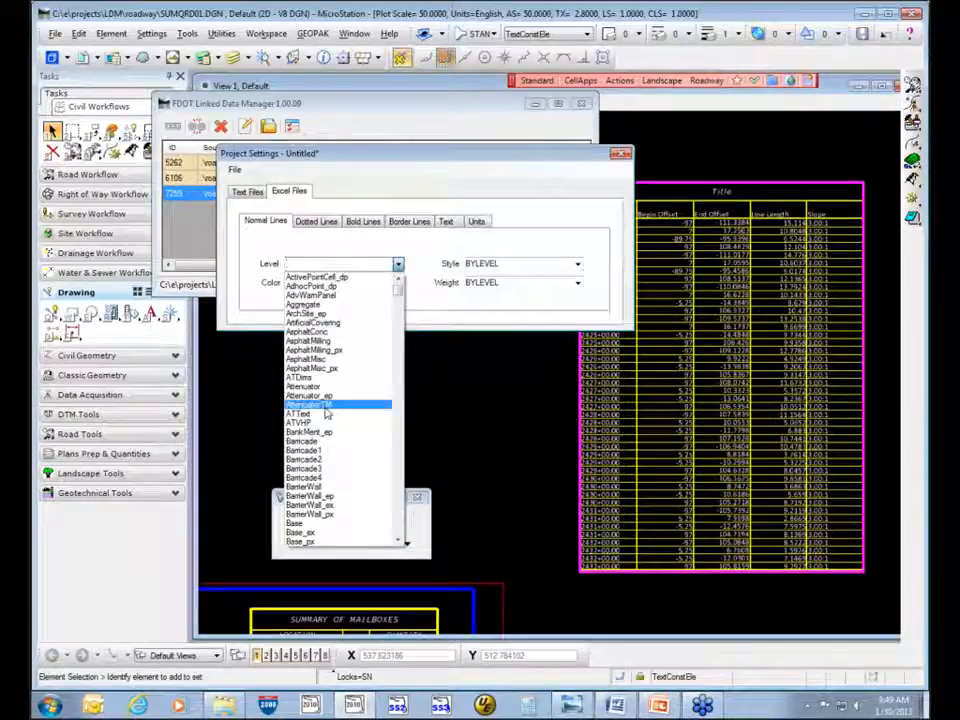
{"action": "left_click", "coordinate": [327, 405]}
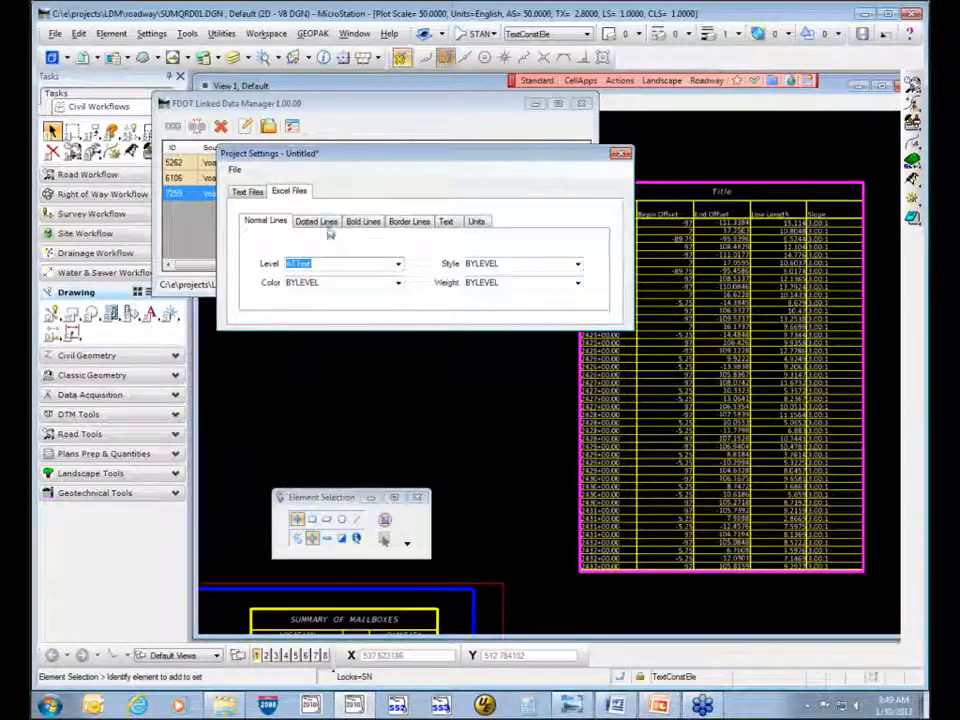
{"action": "left_click", "coordinate": [327, 224]}
{"action": "left_click", "coordinate": [398, 264]}
{"action": "scroll", "coordinate": [340, 421], "scroll_direction": "down", "scroll_amount": 5}
{"action": "left_click", "coordinate": [340, 415]}
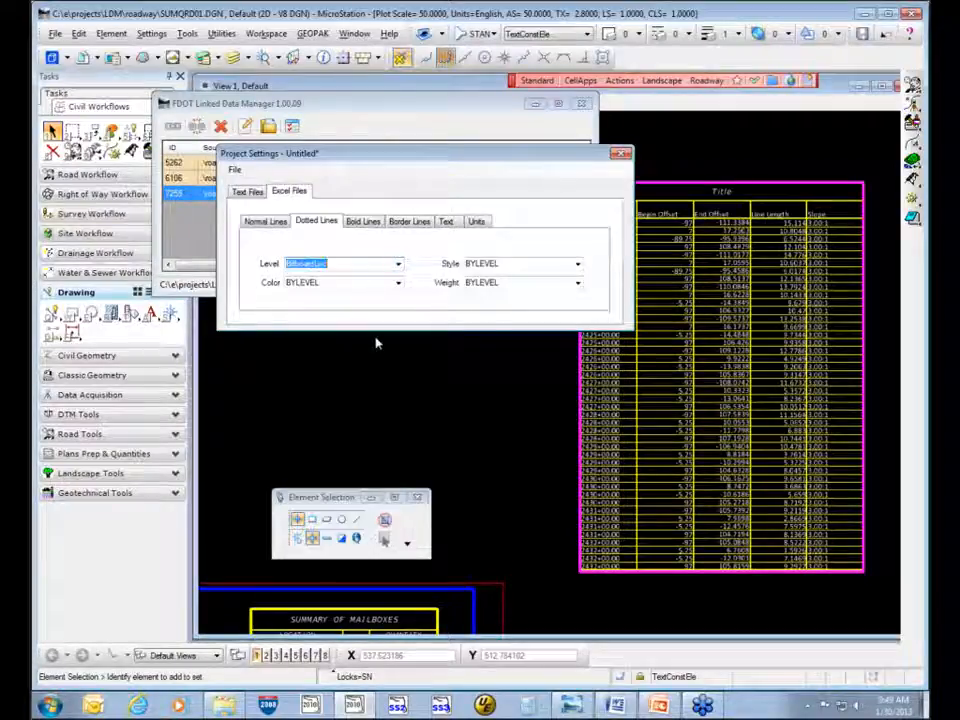
- Set the Excel files' bold lines level to Conduit_ep and the border lines level to BarrierWall_ex
{"action": "left_click", "coordinate": [364, 222]}
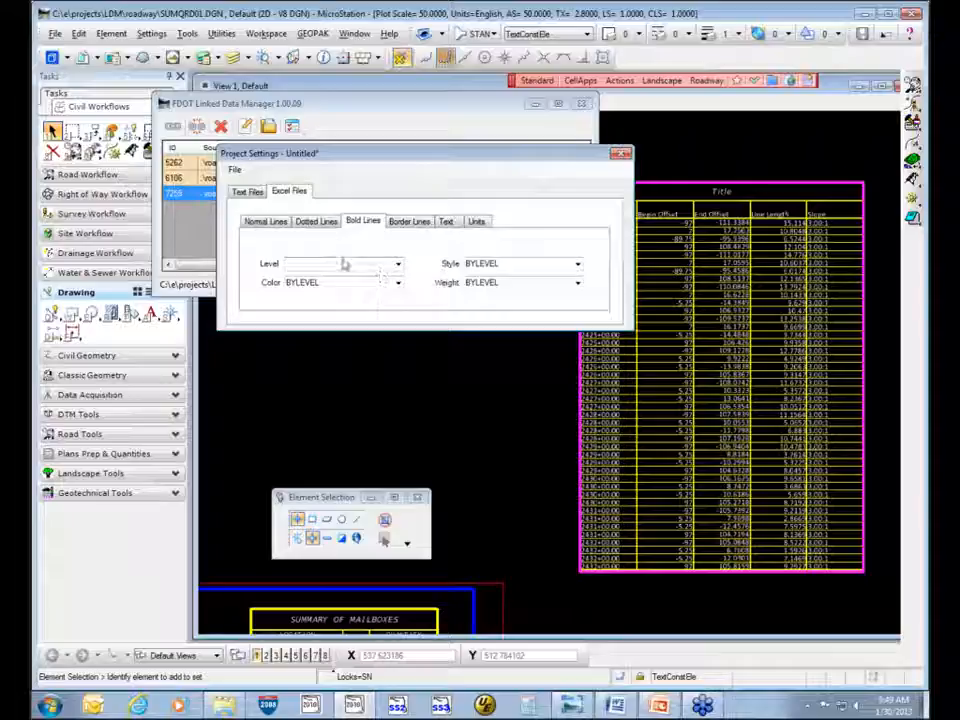
{"action": "left_click", "coordinate": [397, 264]}
{"action": "scroll", "coordinate": [373, 365], "scroll_direction": "down", "scroll_amount": 15}
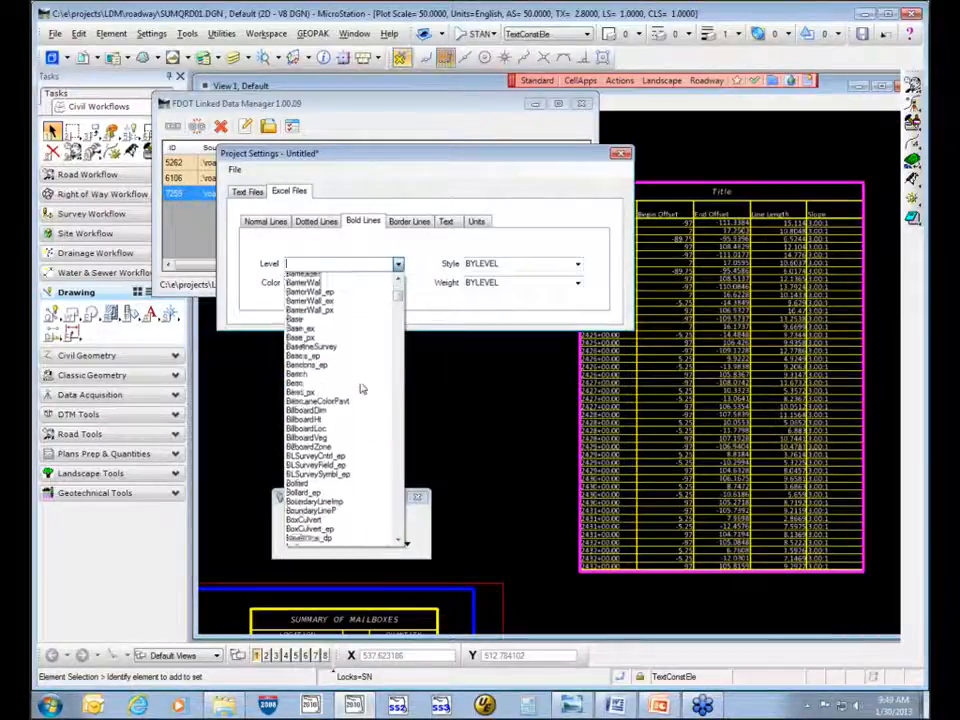
{"action": "left_click", "coordinate": [345, 415]}
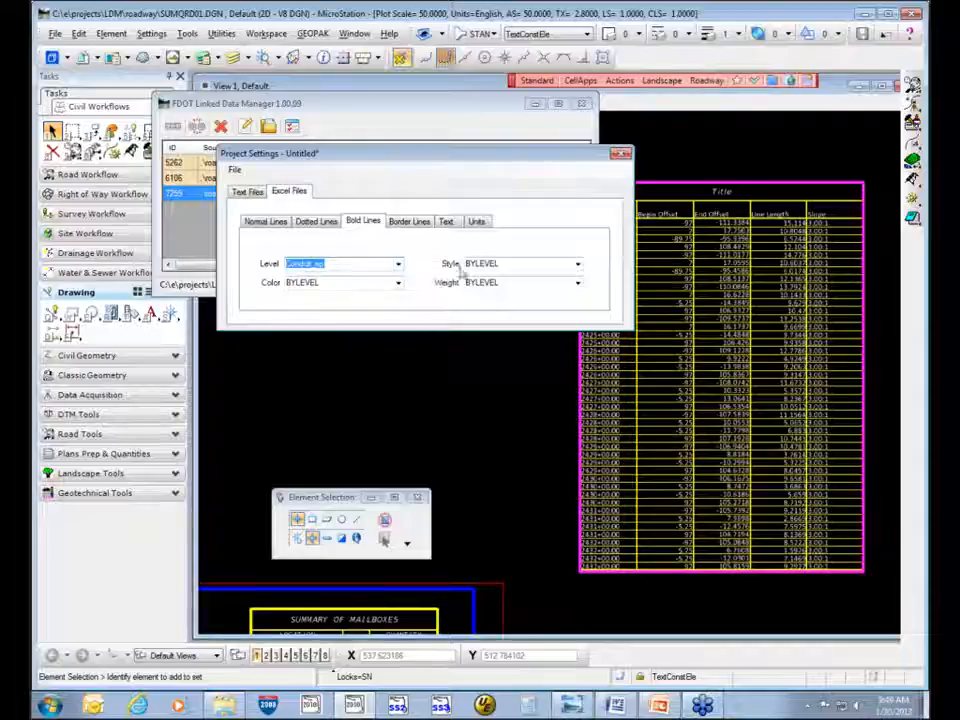
{"action": "left_click", "coordinate": [409, 222]}
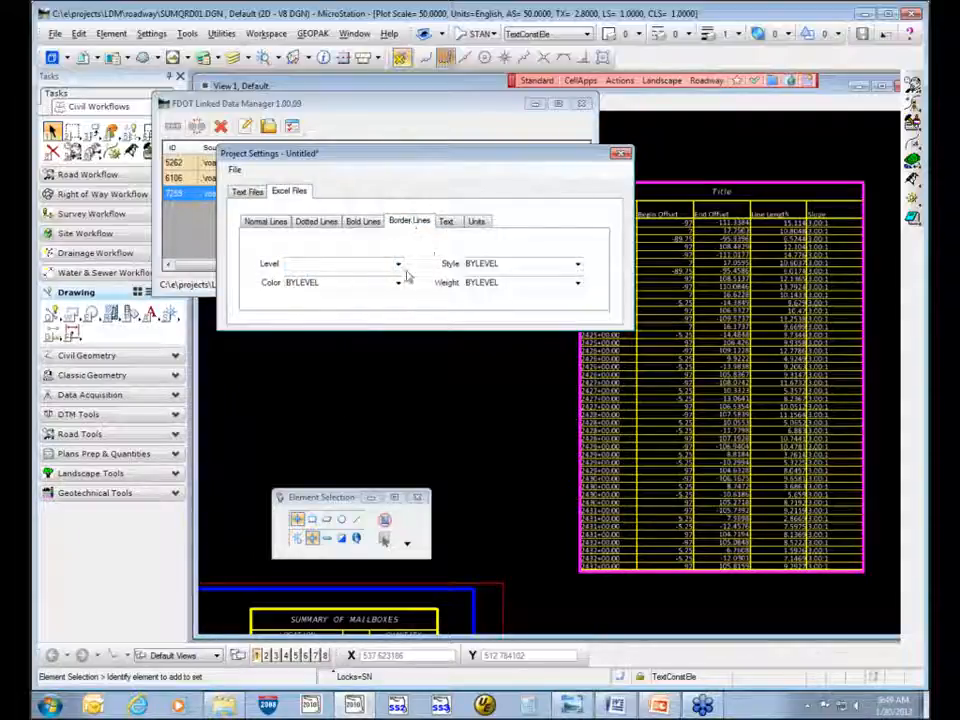
{"action": "left_click", "coordinate": [397, 264]}
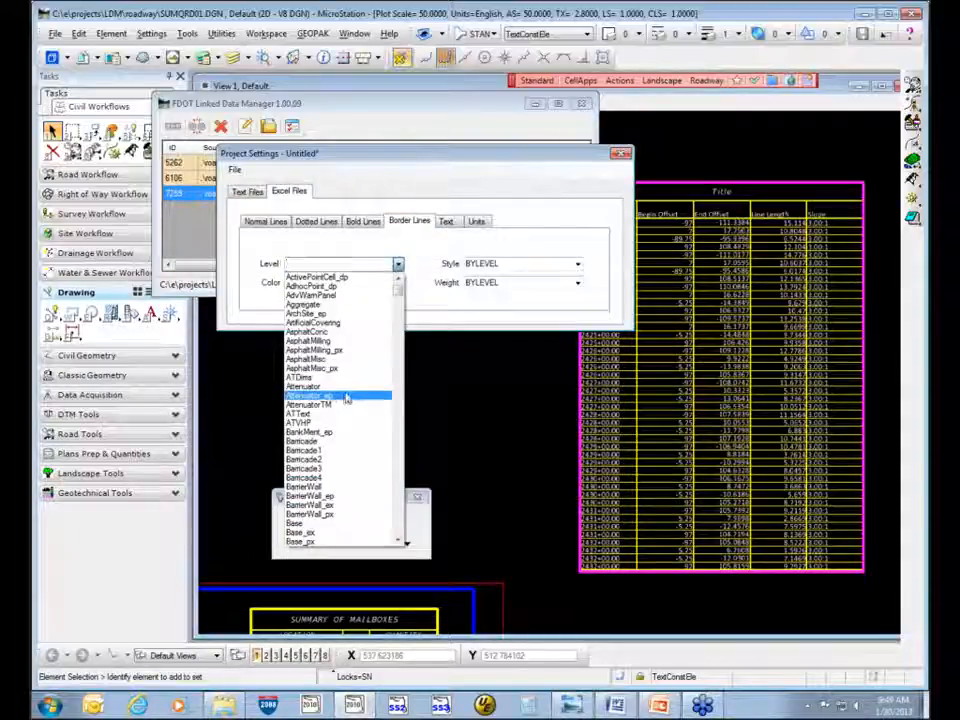
{"action": "scroll", "coordinate": [348, 395], "scroll_direction": "down", "scroll_amount": 3}
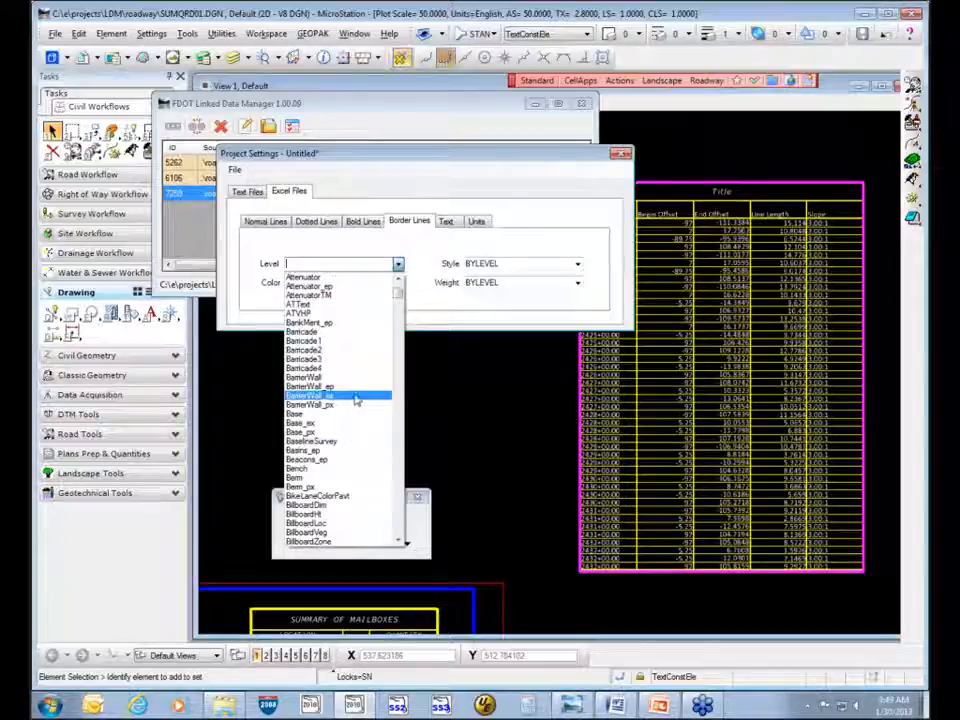
{"action": "left_click", "coordinate": [355, 397]}
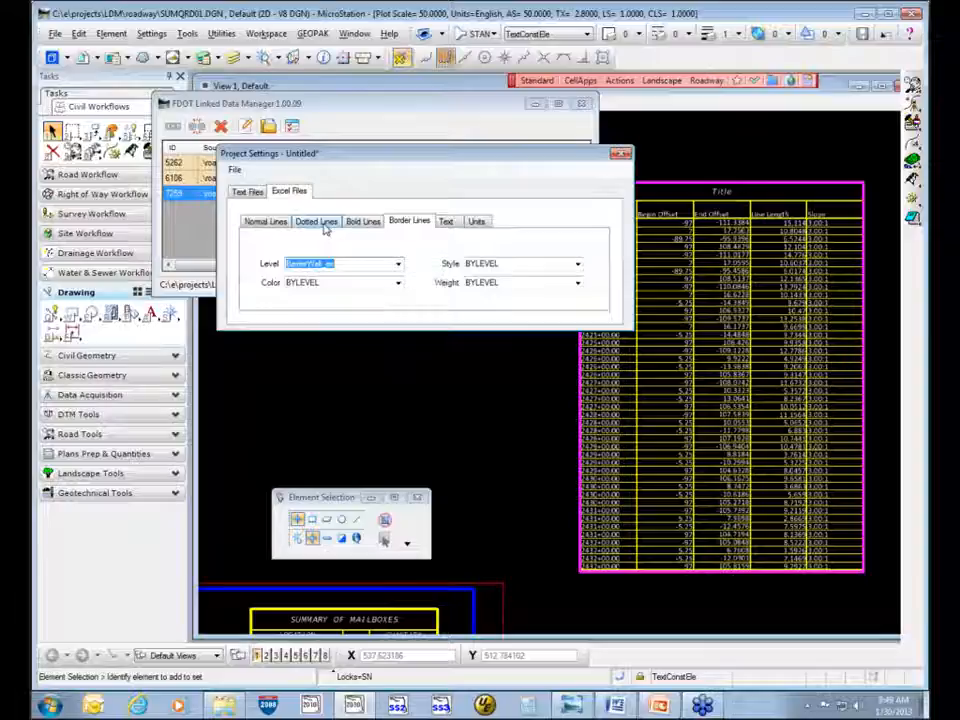
- Set the level for text in Excel files to TextTables
{"action": "left_click", "coordinate": [447, 222]}
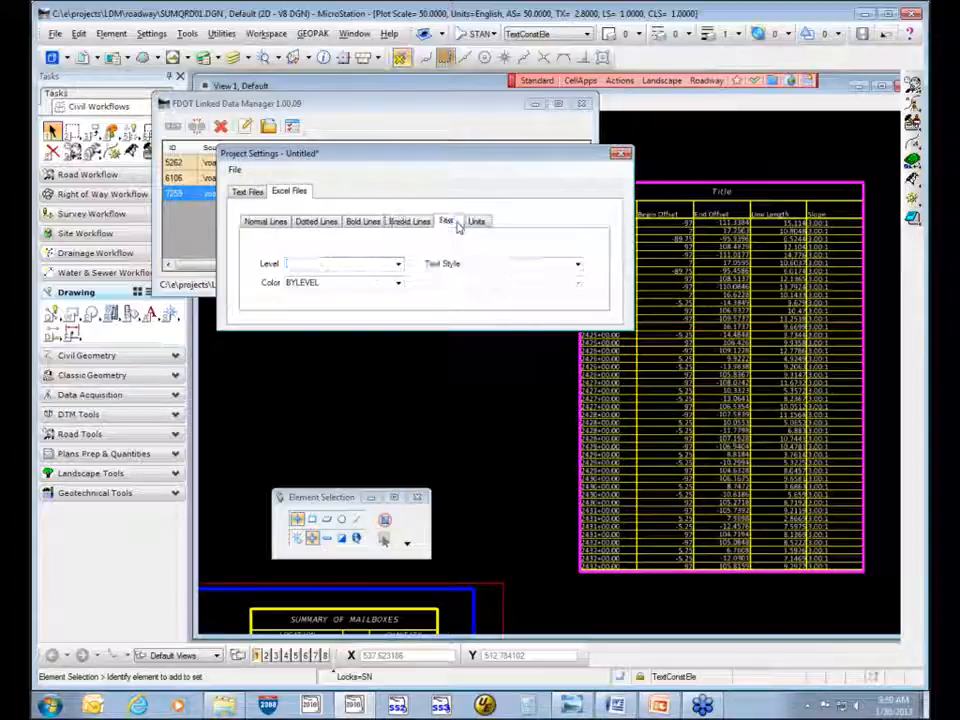
{"action": "left_click", "coordinate": [398, 264]}
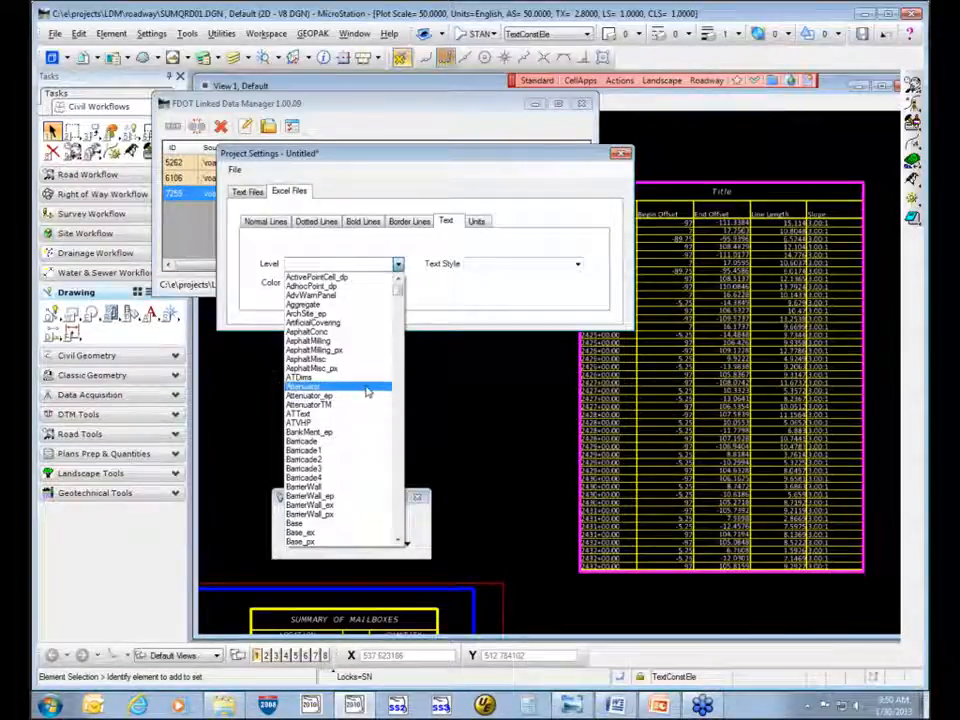
{"action": "type", "text": "t"}
{"action": "scroll", "coordinate": [368, 386], "scroll_direction": "down", "scroll_amount": 2}
{"action": "scroll", "coordinate": [368, 386], "scroll_direction": "down", "scroll_amount": 7}
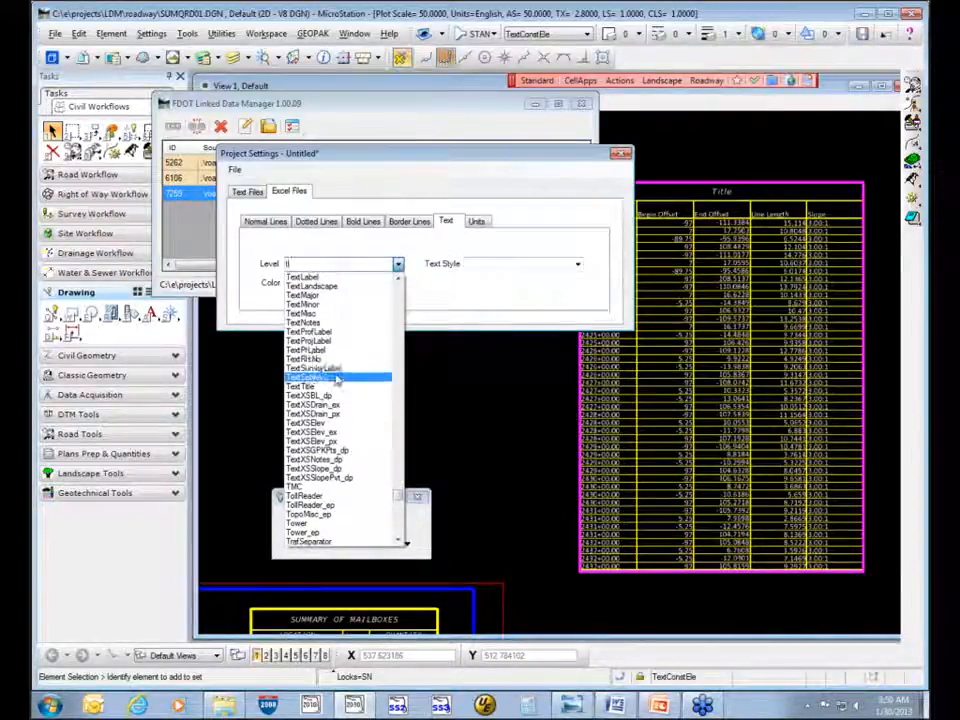
{"action": "left_click", "coordinate": [350, 377]}
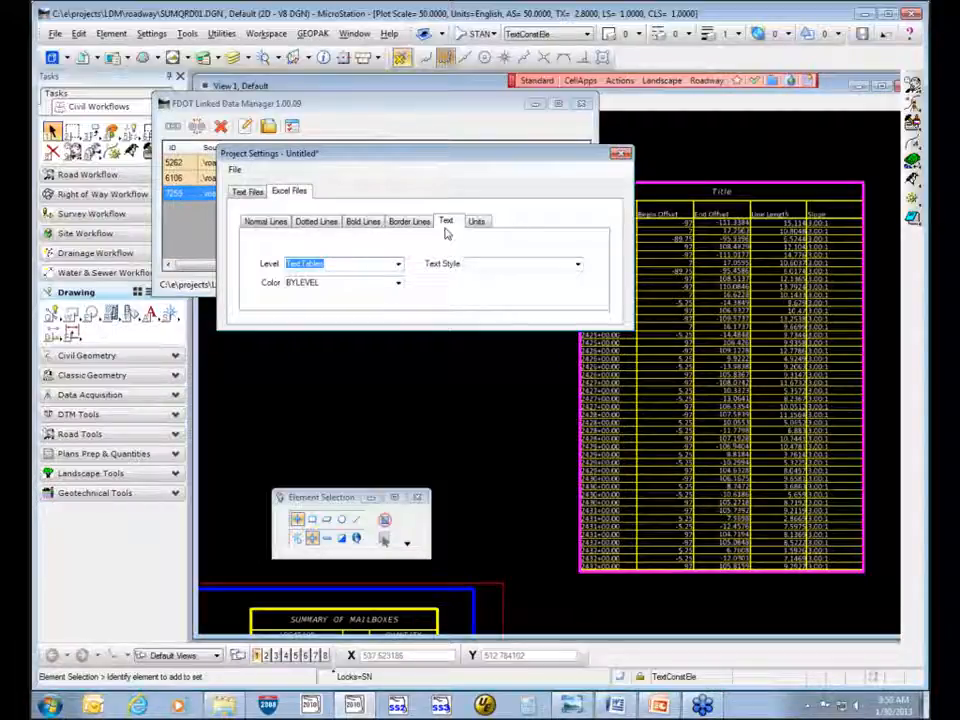
- In the Excel files' unit settings, set the Text Size Factor to 0.875
{"action": "left_click", "coordinate": [478, 221]}
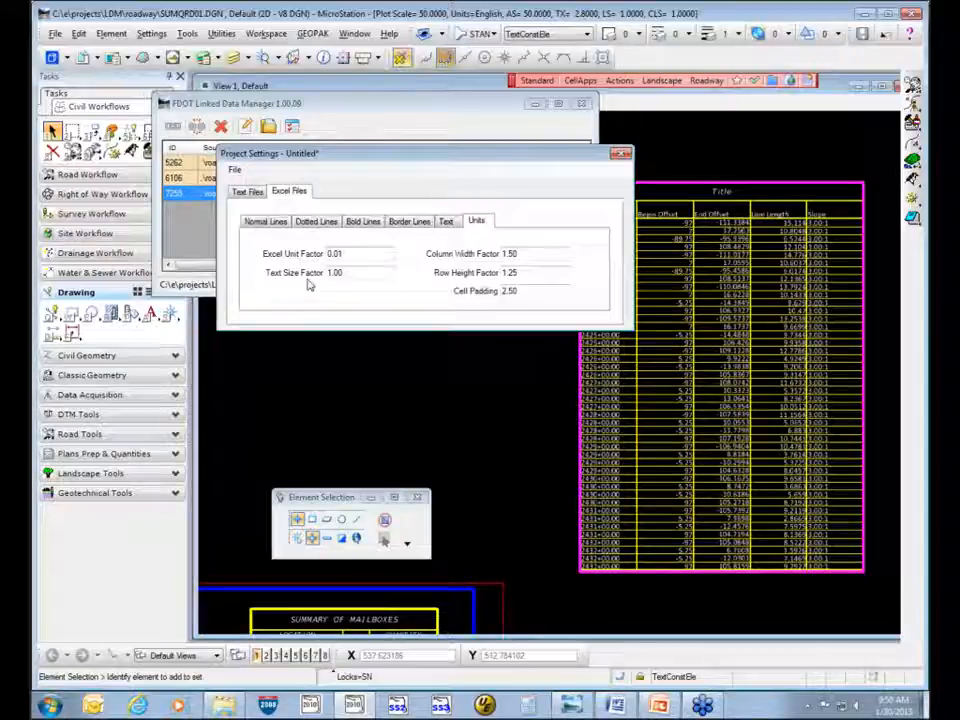
{"action": "double_click", "coordinate": [337, 273]}
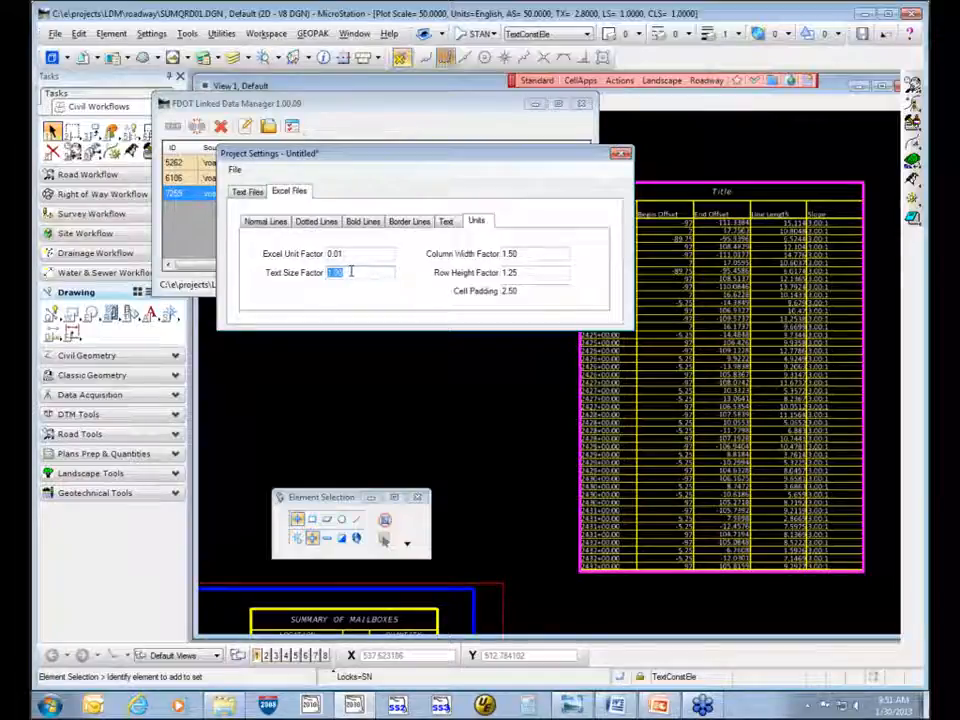
{"action": "type", "text": "875"}
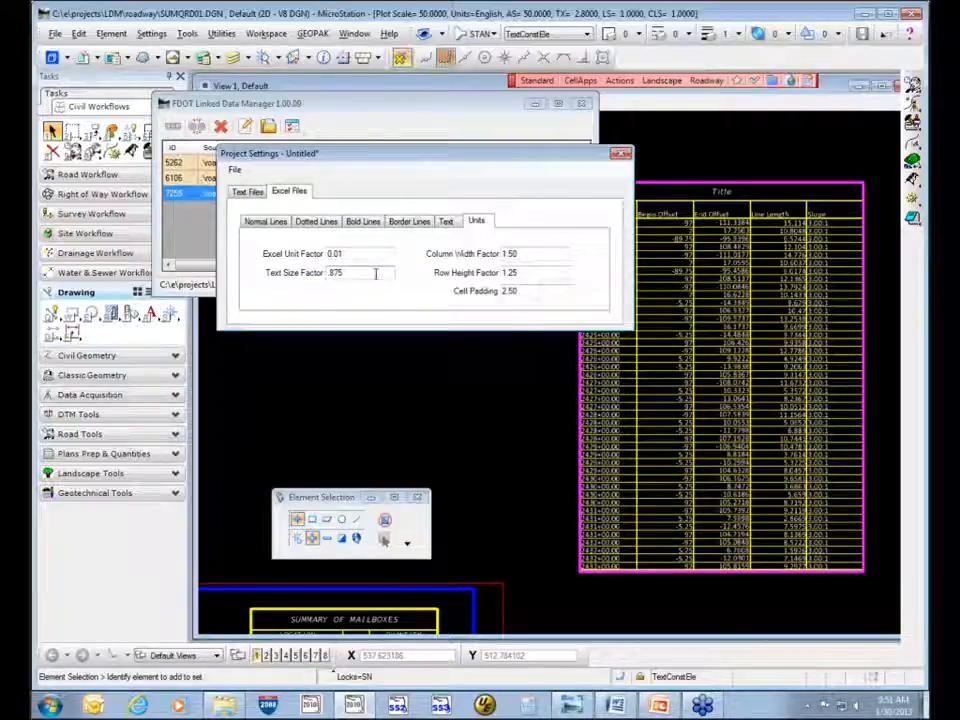
{"action": "key", "text": "Home"}
{"action": "type", "text": "."}
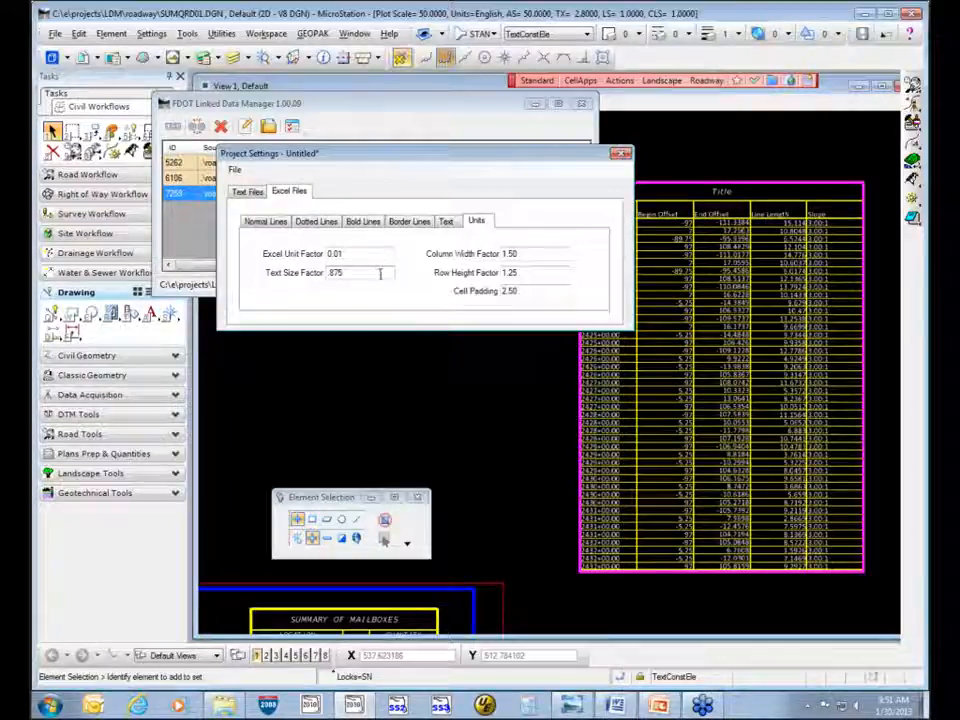
{"action": "double_click", "coordinate": [331, 273]}
{"action": "left_click", "coordinate": [359, 270]}
{"action": "type", "text": "0"}
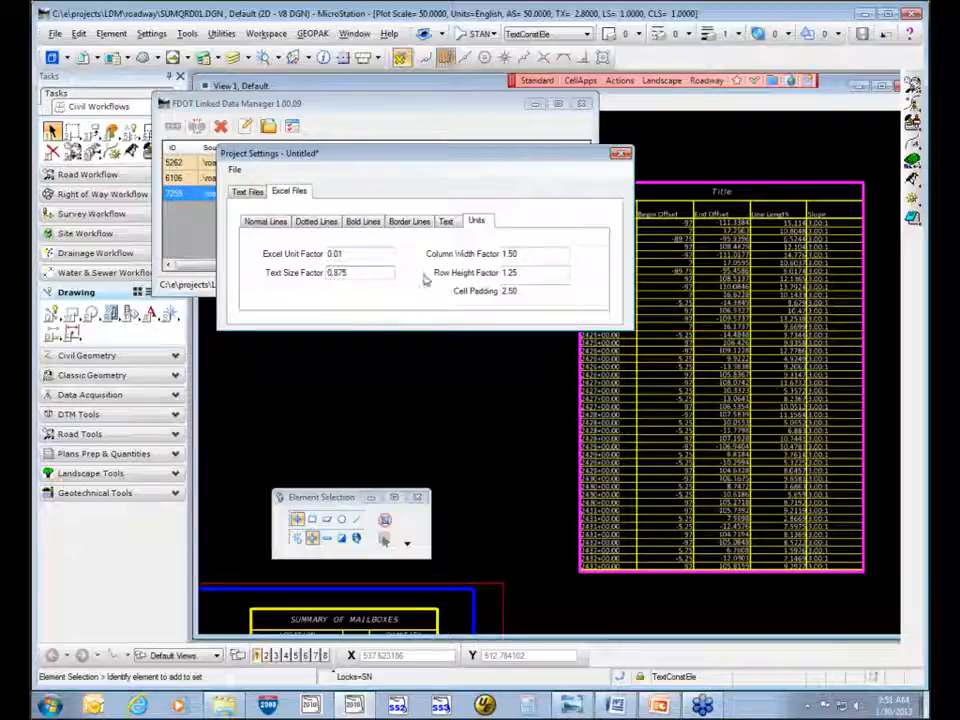
- Set both the Row Height Factor and the Column Width Factor for Excel files to 1
{"action": "double_click", "coordinate": [510, 254]}
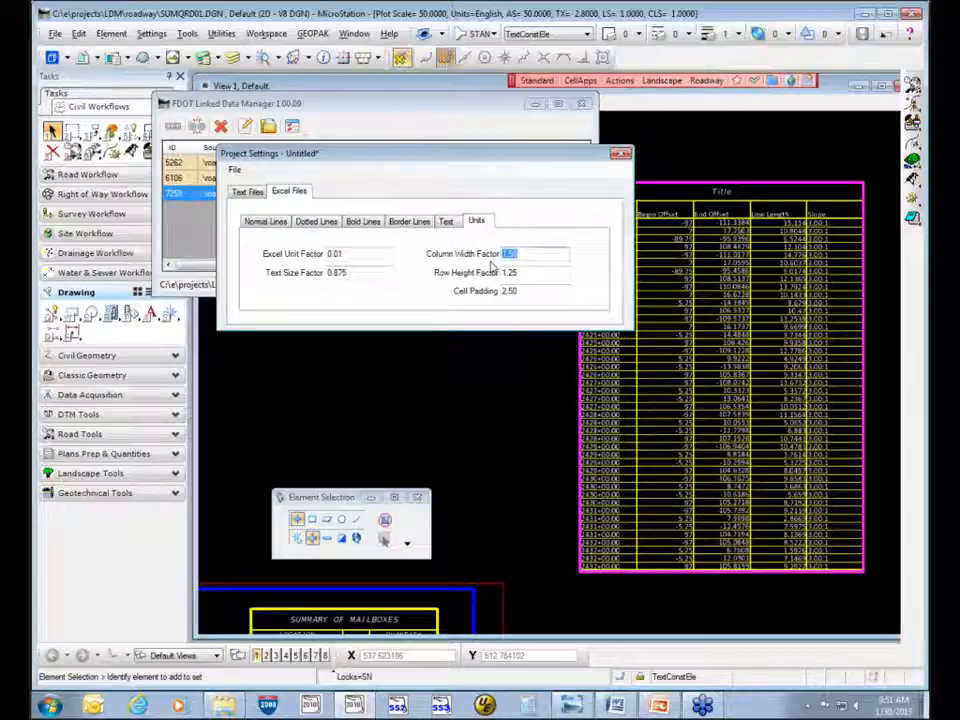
{"action": "double_click", "coordinate": [512, 272]}
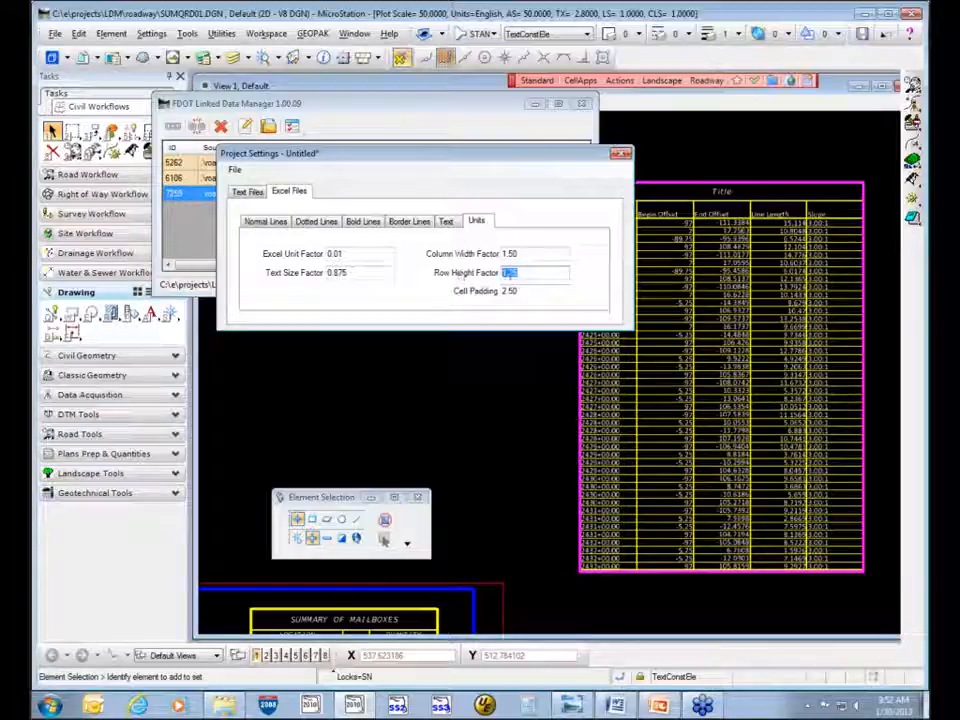
{"action": "type", "text": "1"}
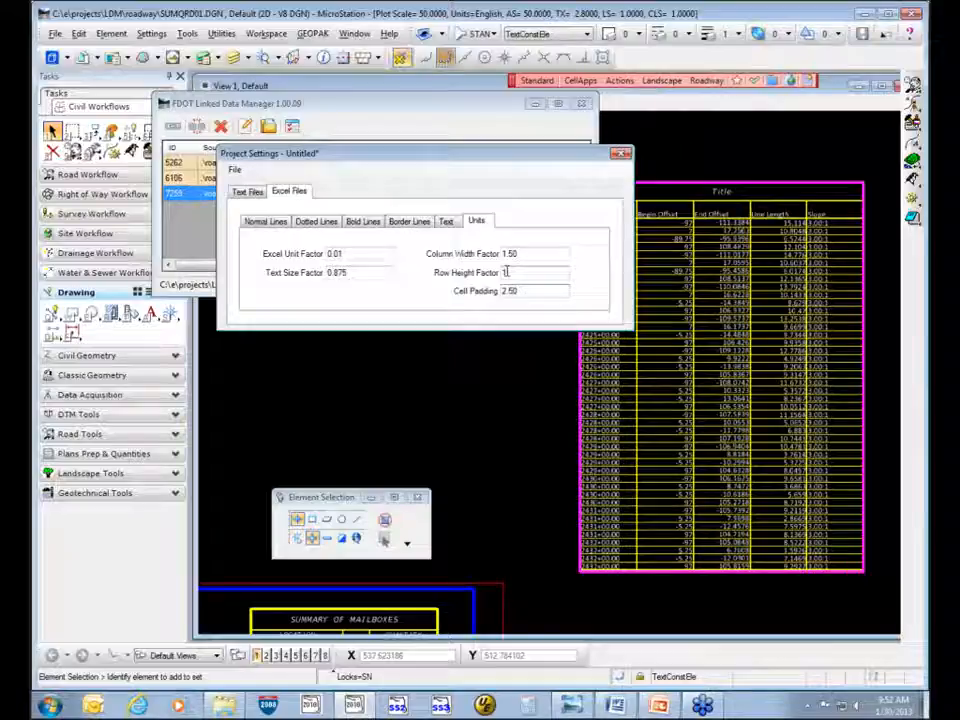
{"action": "key", "text": "Tab"}
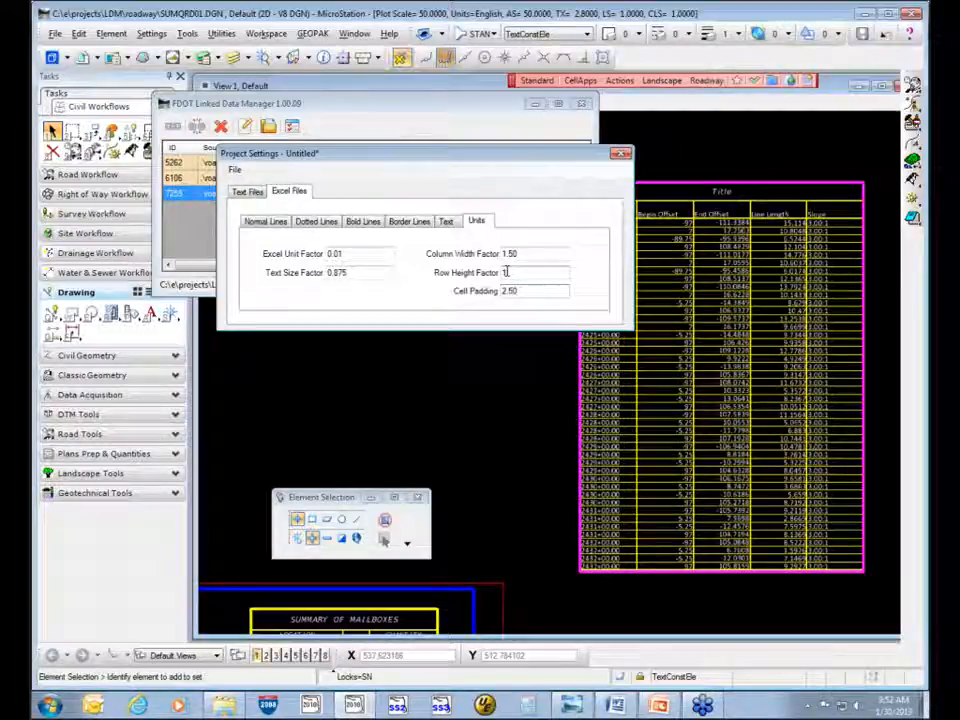
{"action": "left_click", "coordinate": [510, 273]}
{"action": "double_click", "coordinate": [533, 254]}
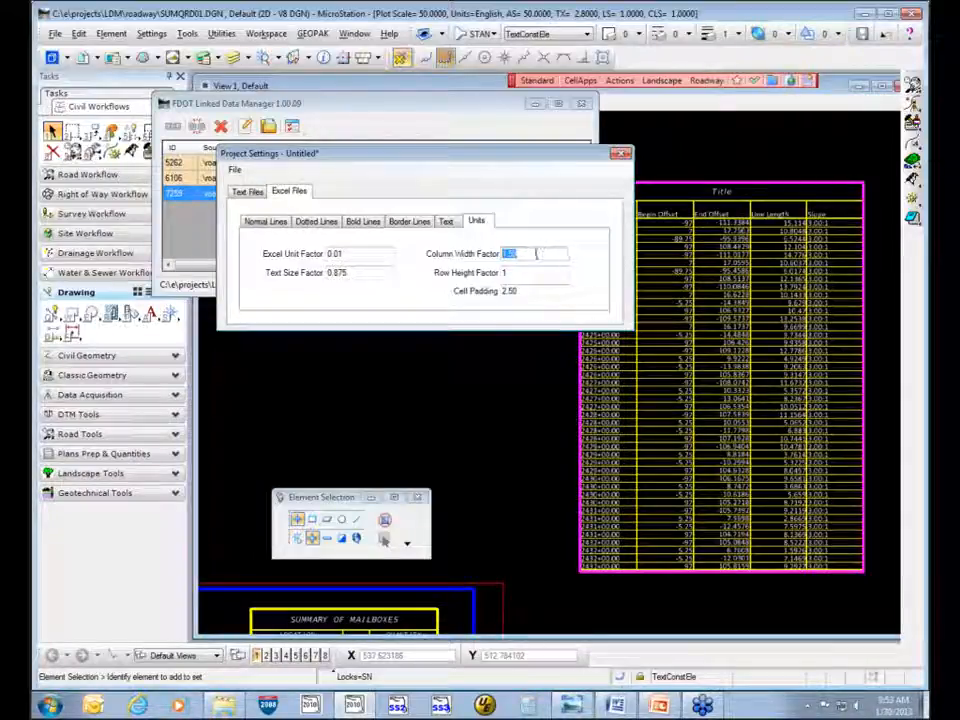
{"action": "type", "text": "1"}
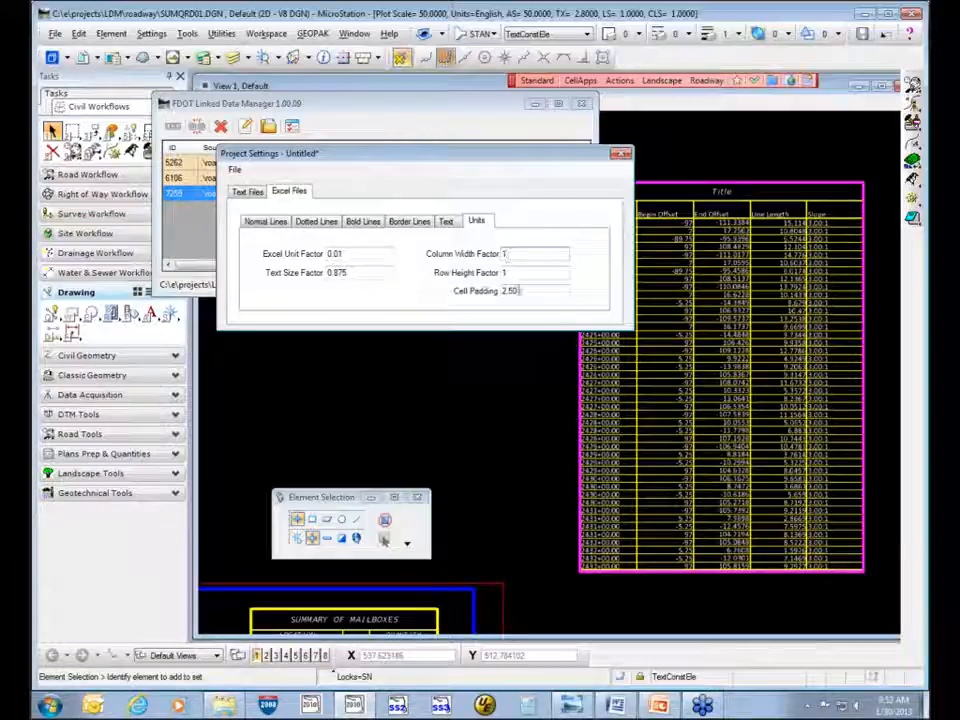
- Set the Cell Padding for Excel files to 2
{"action": "left_click_drag", "start_coordinate": [520, 290], "coordinate": [500, 291]}
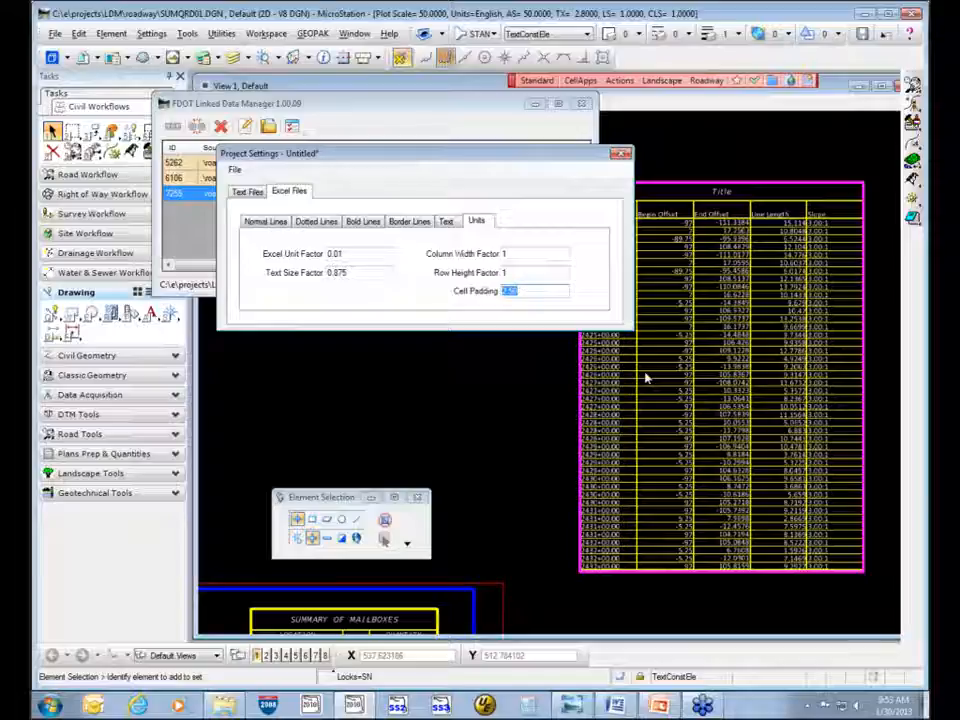
{"action": "type", "text": "2"}
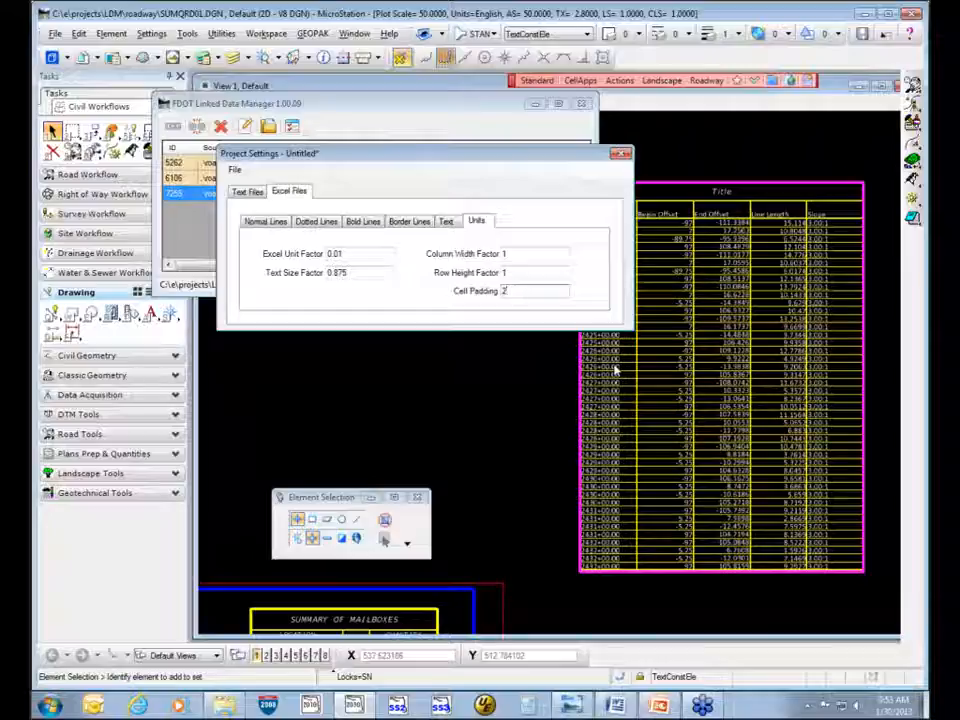
{"action": "double_click", "coordinate": [503, 292]}
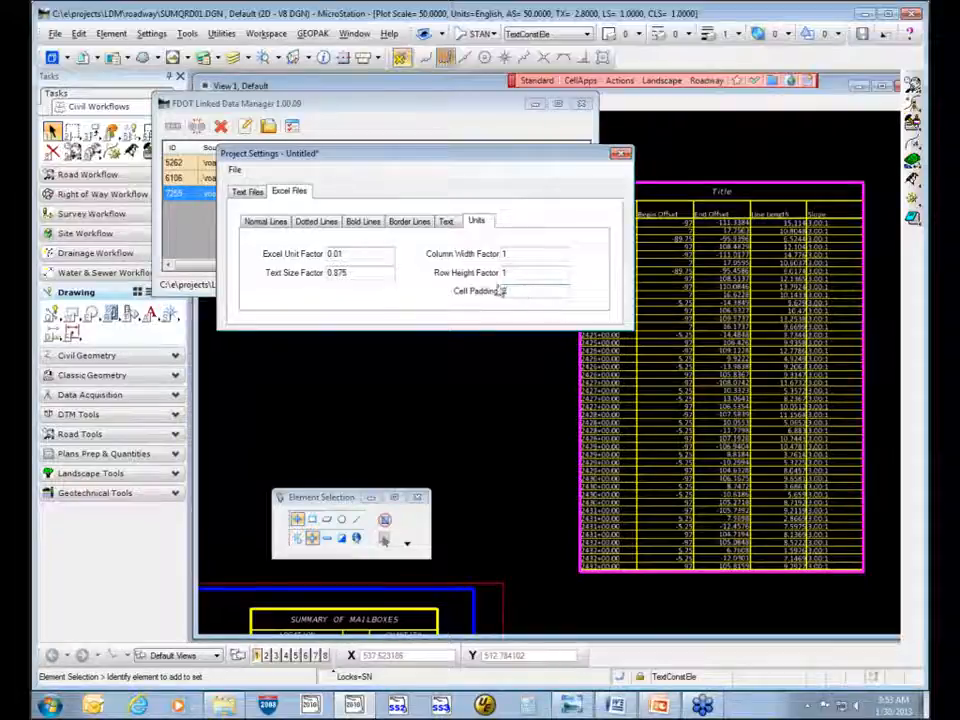
{"action": "type", "text": "3"}
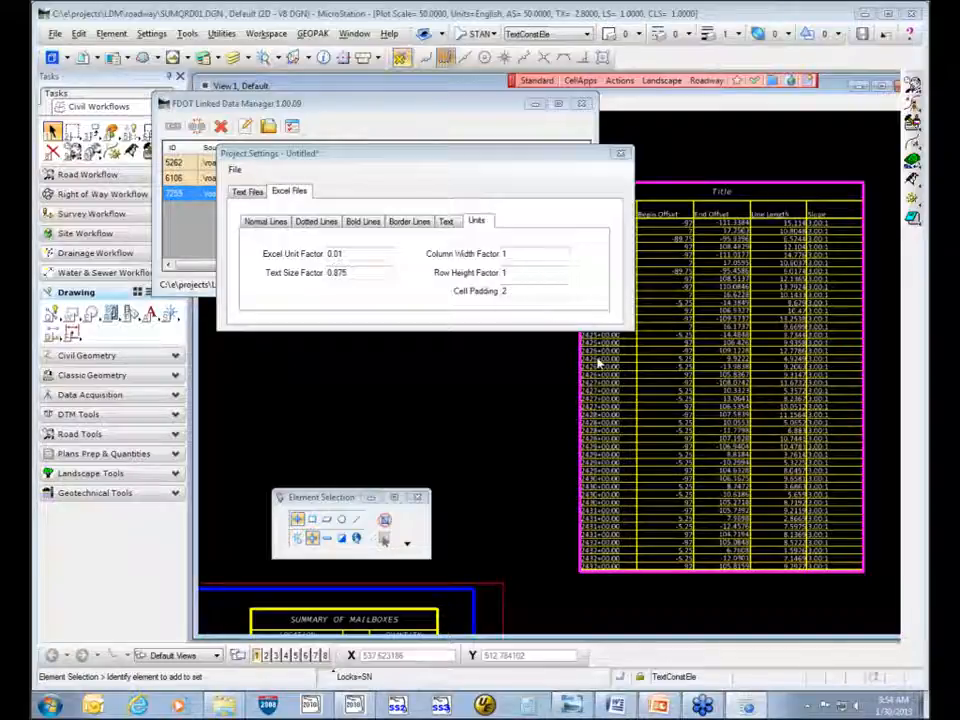
{"action": "left_click", "coordinate": [512, 290]}
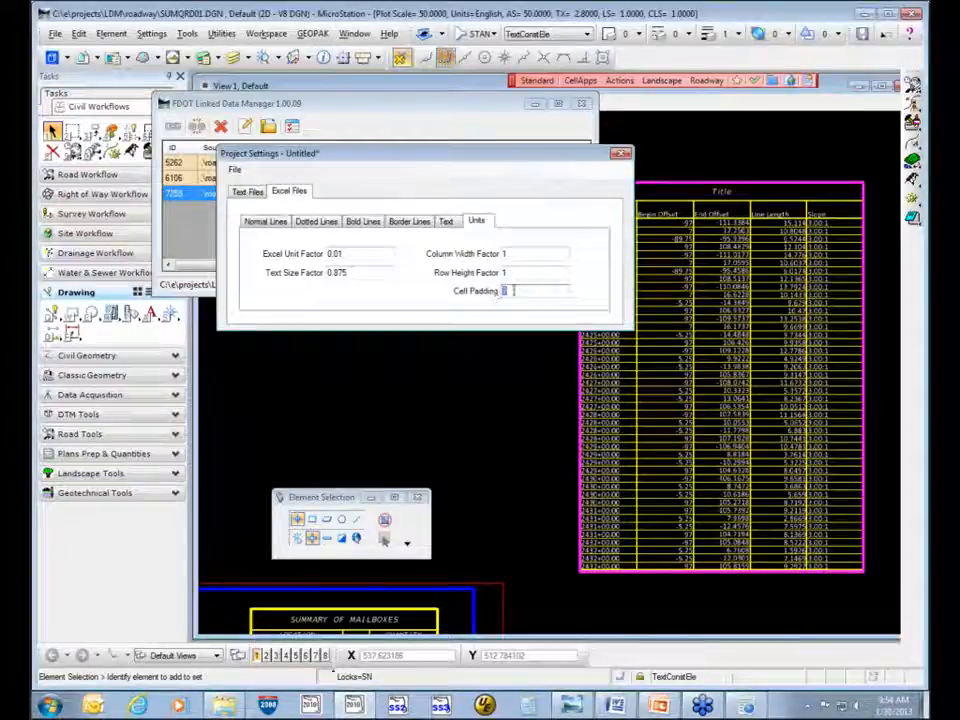
{"action": "left_click_drag", "start_coordinate": [529, 289], "coordinate": [487, 293]}
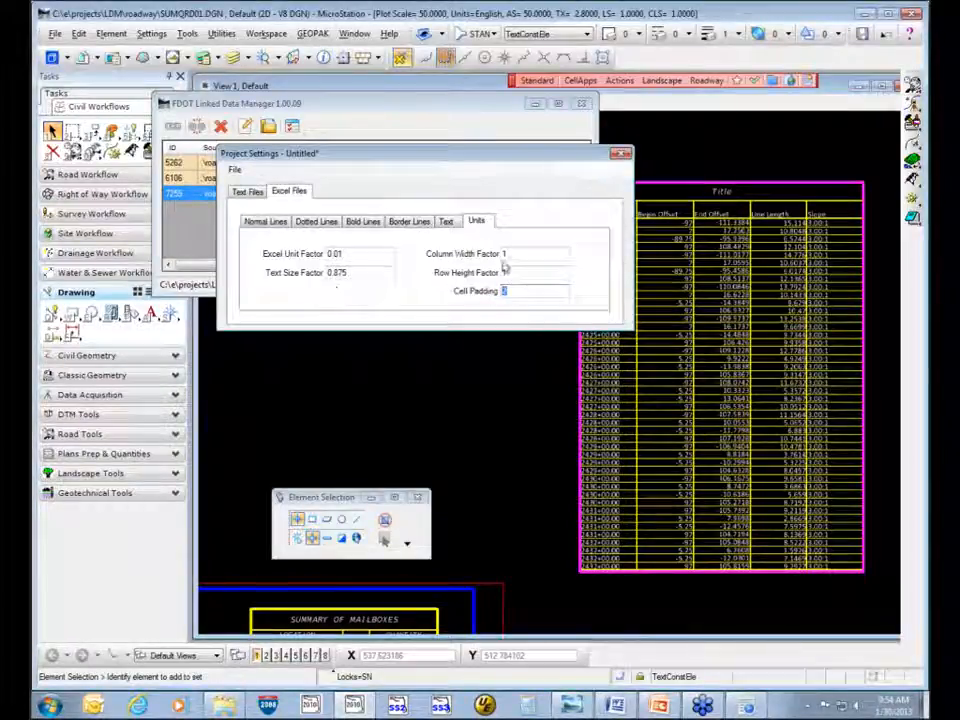
{"action": "left_click", "coordinate": [238, 171]}
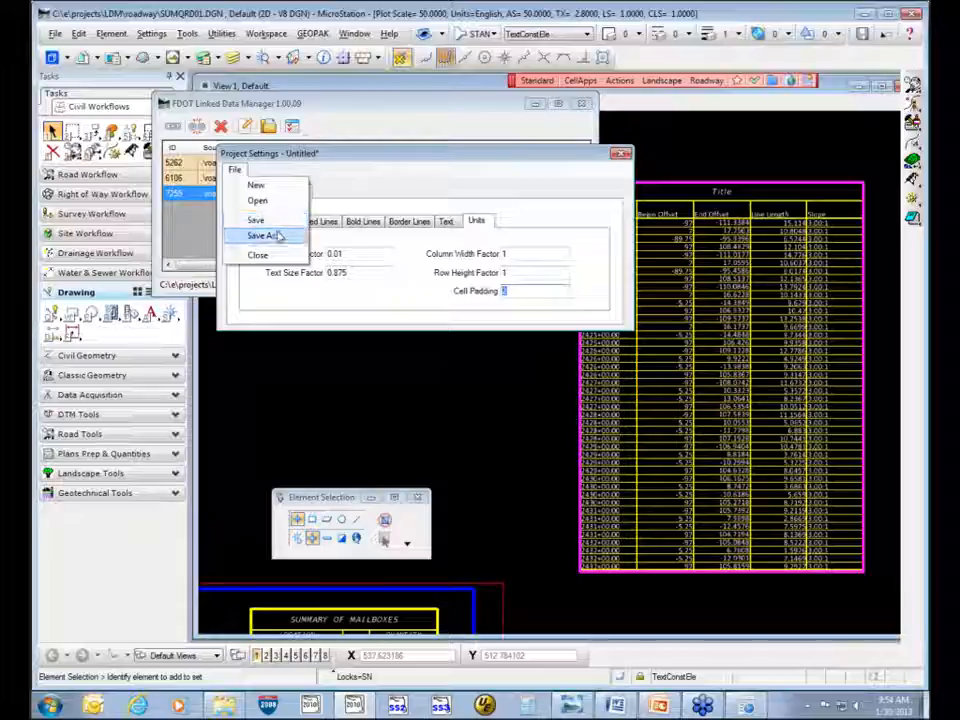
{"action": "left_click", "coordinate": [280, 222]}
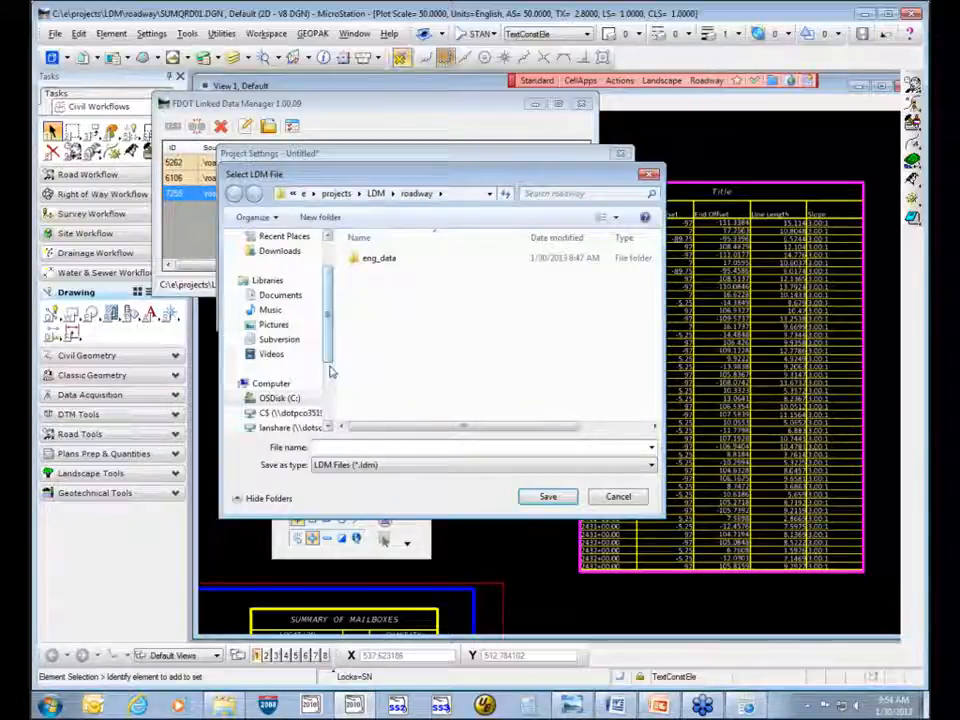
{"action": "left_click", "coordinate": [375, 193]}
{"action": "left_click", "coordinate": [372, 392]}
{"action": "scroll", "coordinate": [398, 399], "scroll_direction": "down", "scroll_amount": 6}
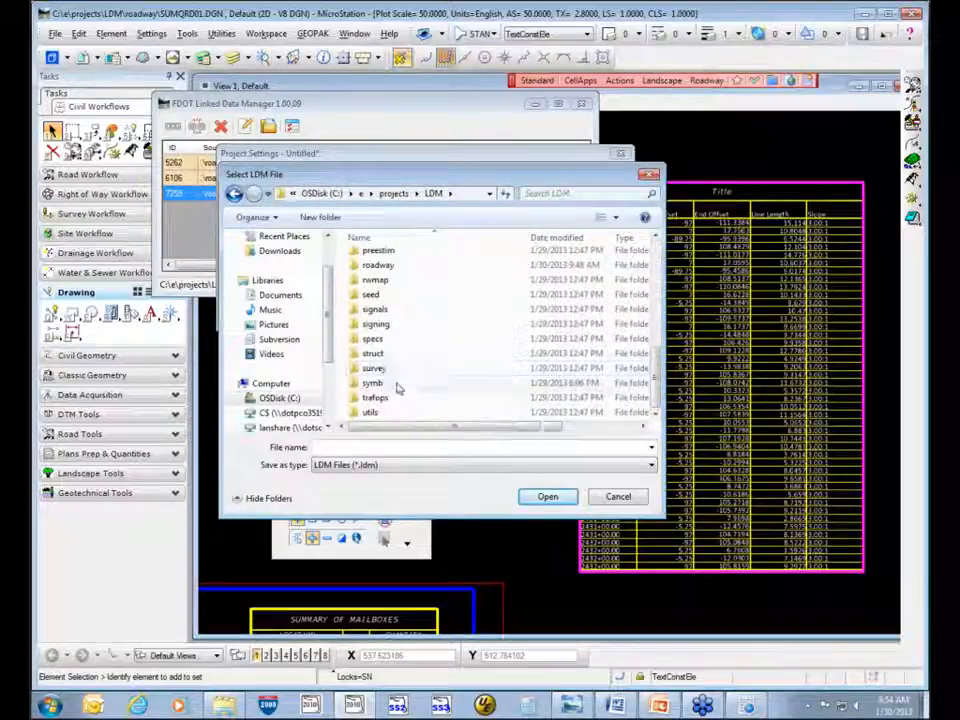
{"action": "double_click", "coordinate": [401, 386]}
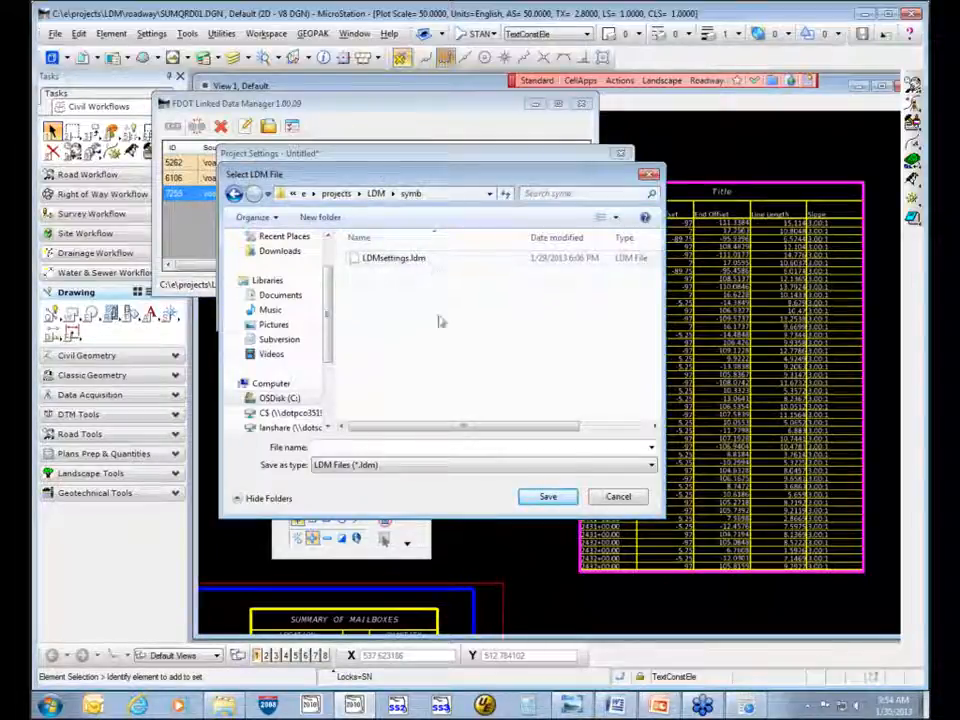
{"action": "left_click", "coordinate": [617, 497]}
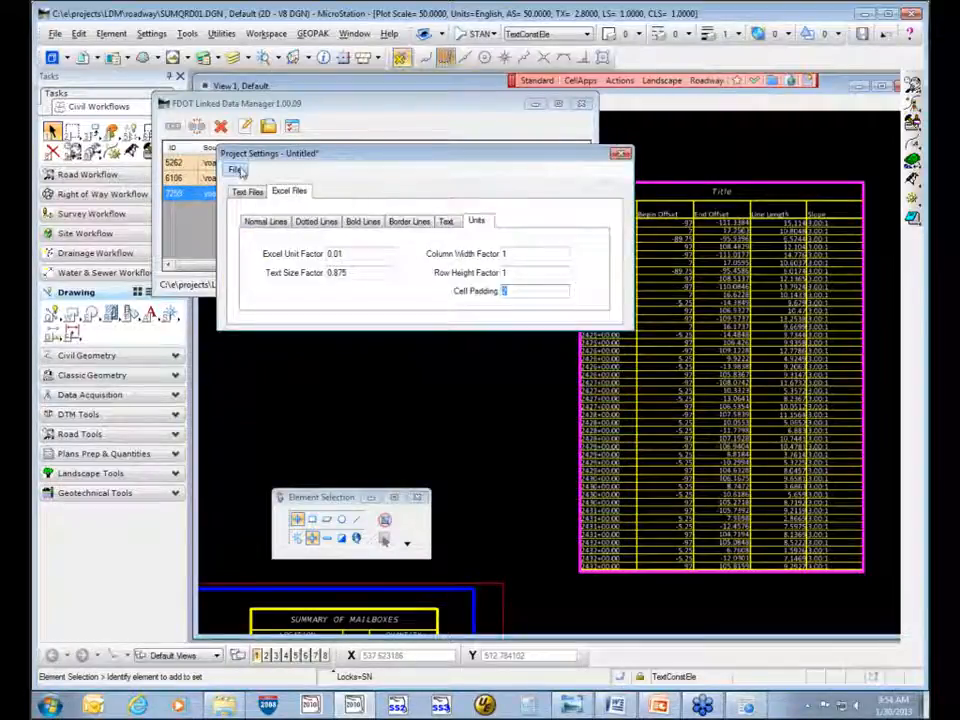
- Close the project settings without saving the changes
{"action": "left_click", "coordinate": [236, 170]}
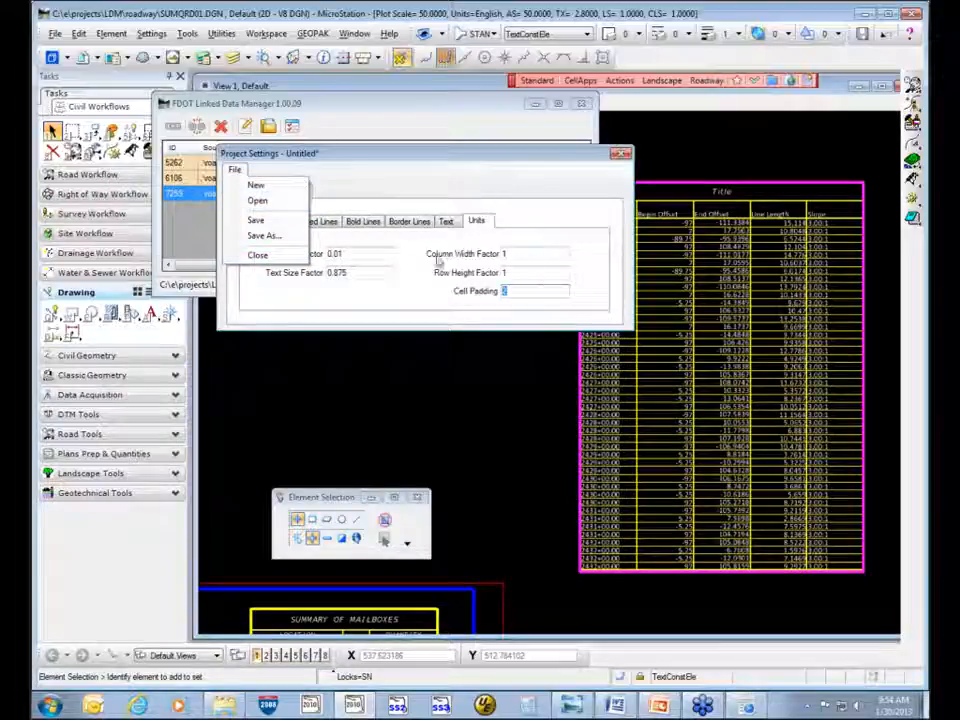
{"action": "left_click", "coordinate": [275, 256]}
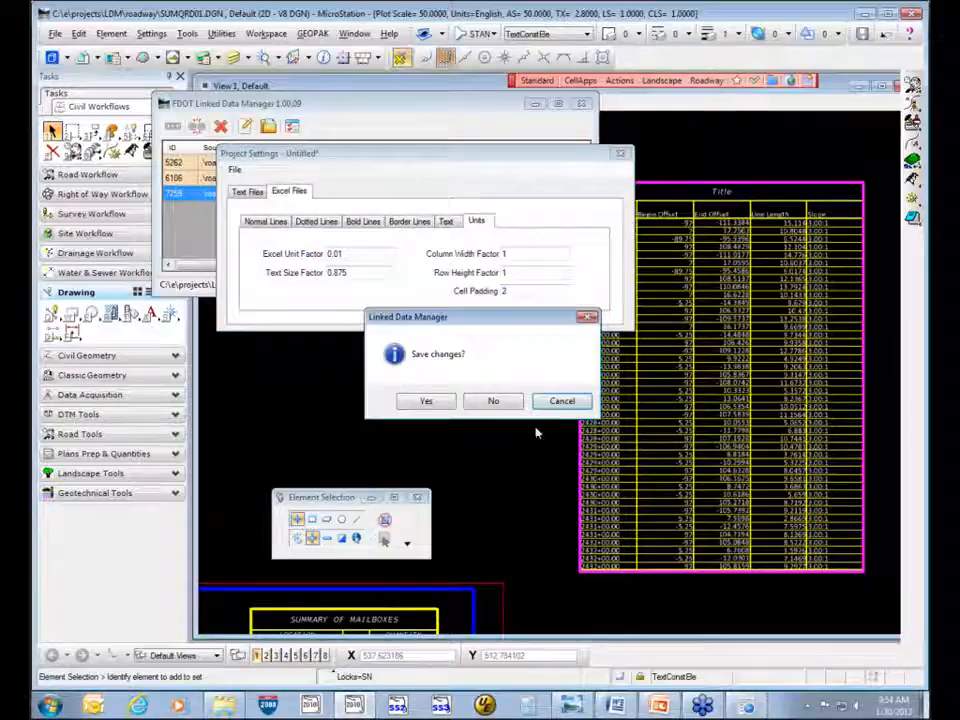
{"action": "left_click", "coordinate": [495, 401]}
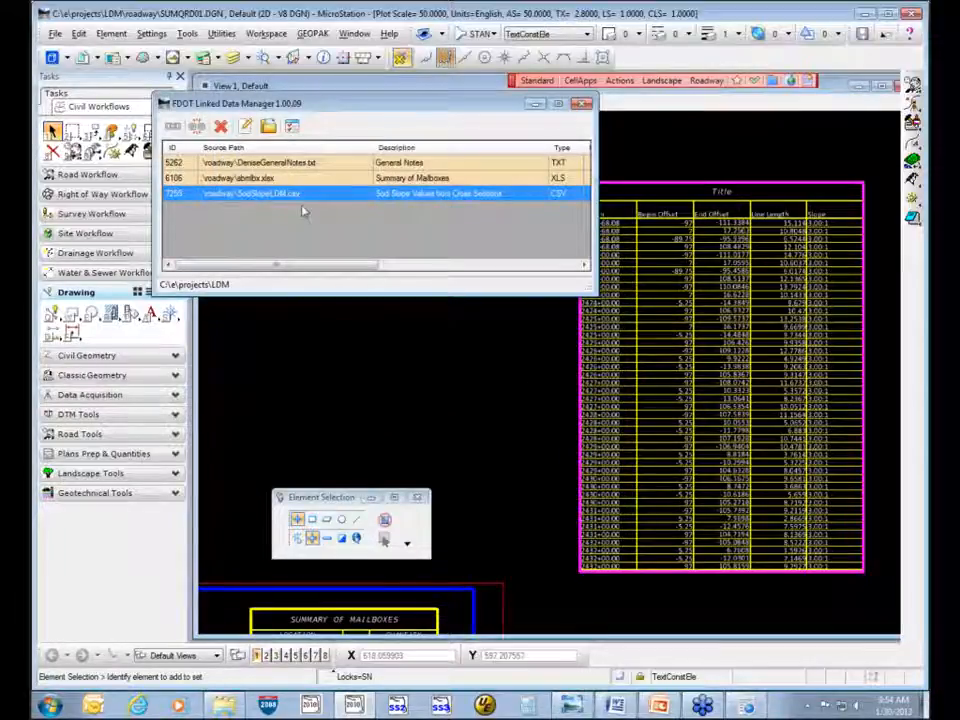
- Switch the SodSlopeLDM.csv link's graphics settings to Project, using LDMsettings.ldm from the project's symb folder
{"action": "right_click", "coordinate": [310, 198]}
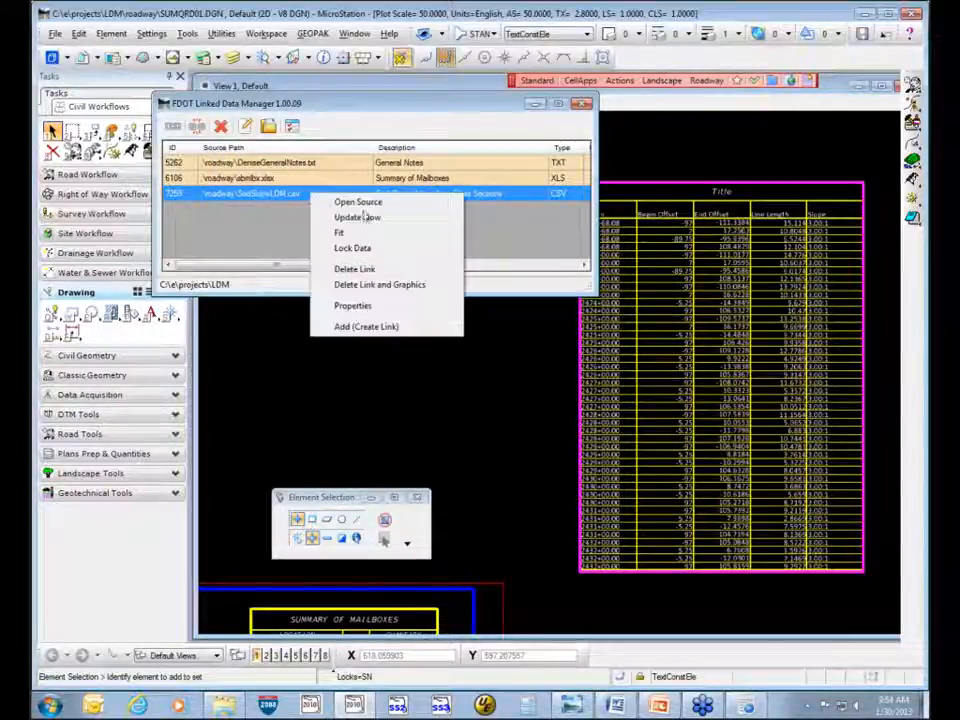
{"action": "left_click", "coordinate": [377, 309]}
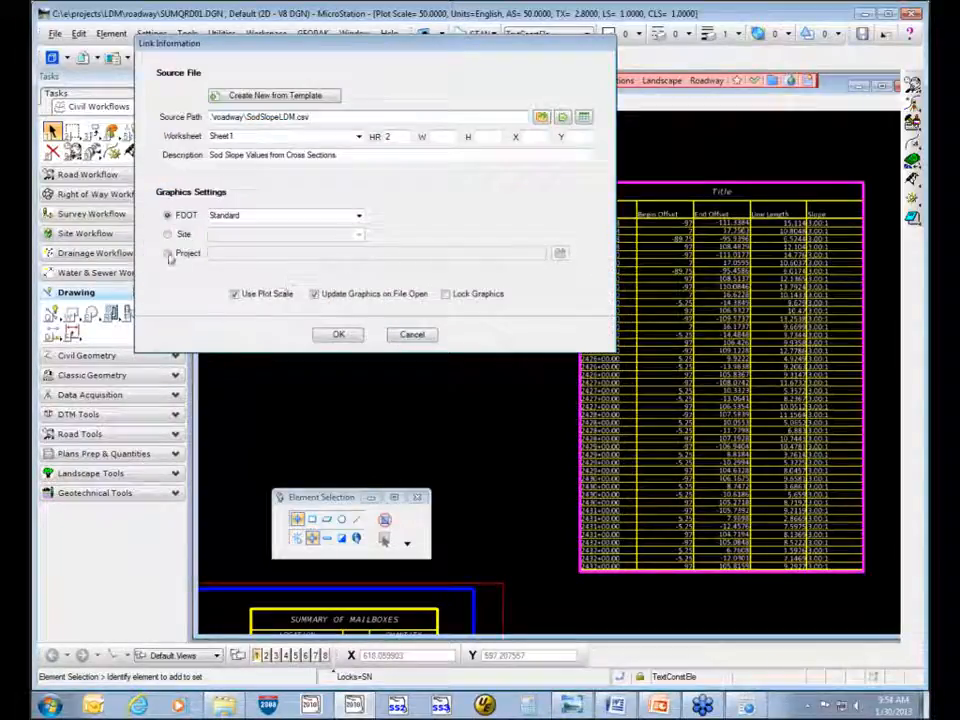
{"action": "left_click", "coordinate": [168, 254]}
{"action": "left_click", "coordinate": [561, 255]}
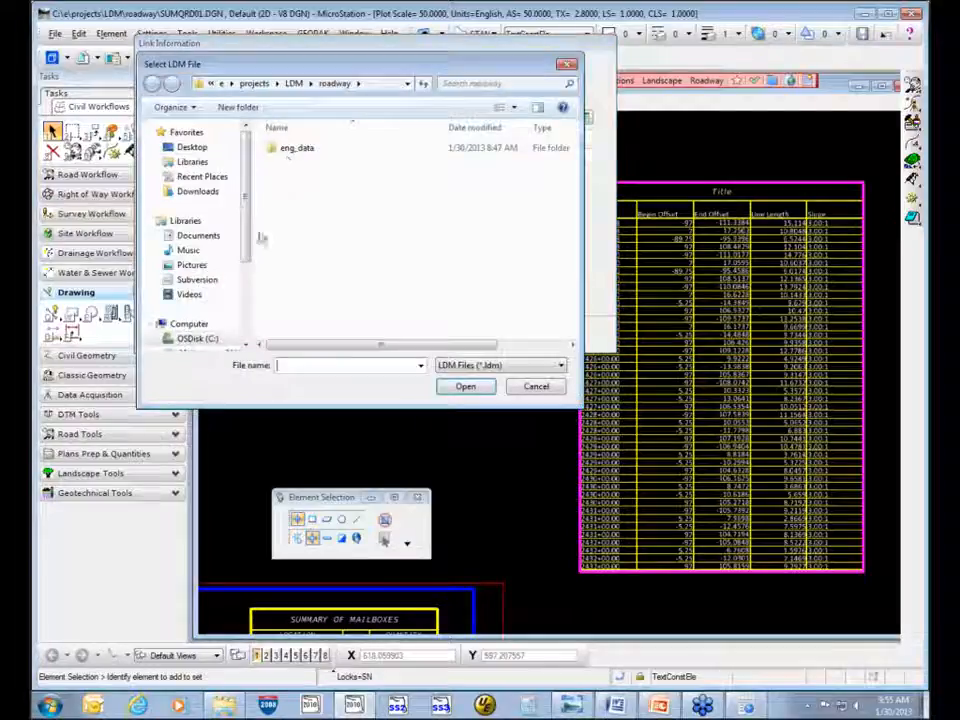
{"action": "left_click", "coordinate": [310, 83]}
{"action": "scroll", "coordinate": [356, 285], "scroll_direction": "down", "scroll_amount": 3}
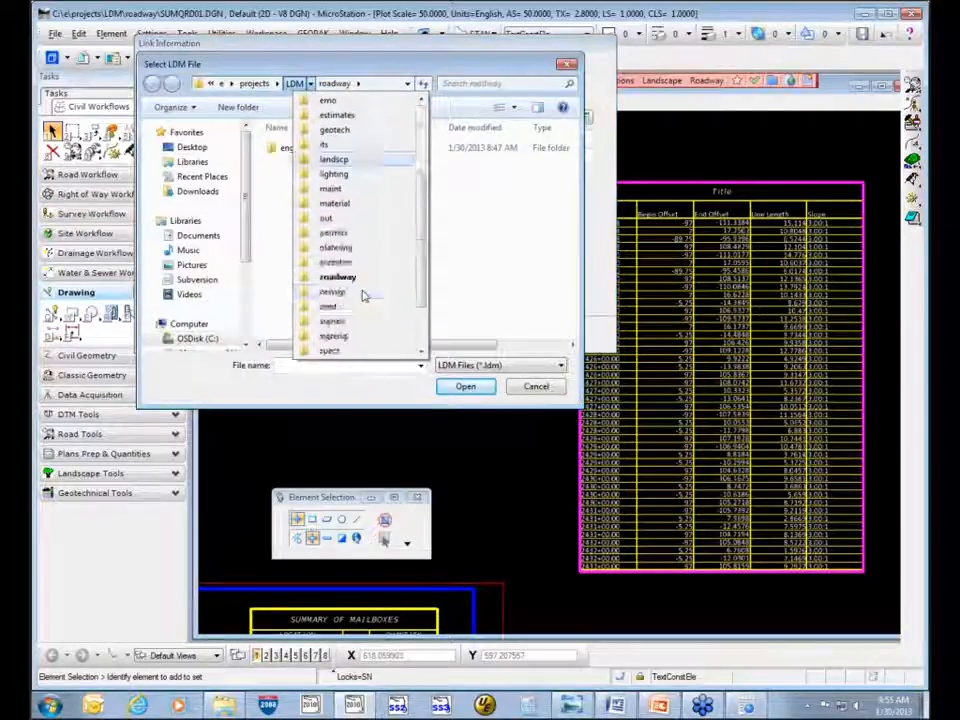
{"action": "scroll", "coordinate": [348, 330], "scroll_direction": "down", "scroll_amount": 2}
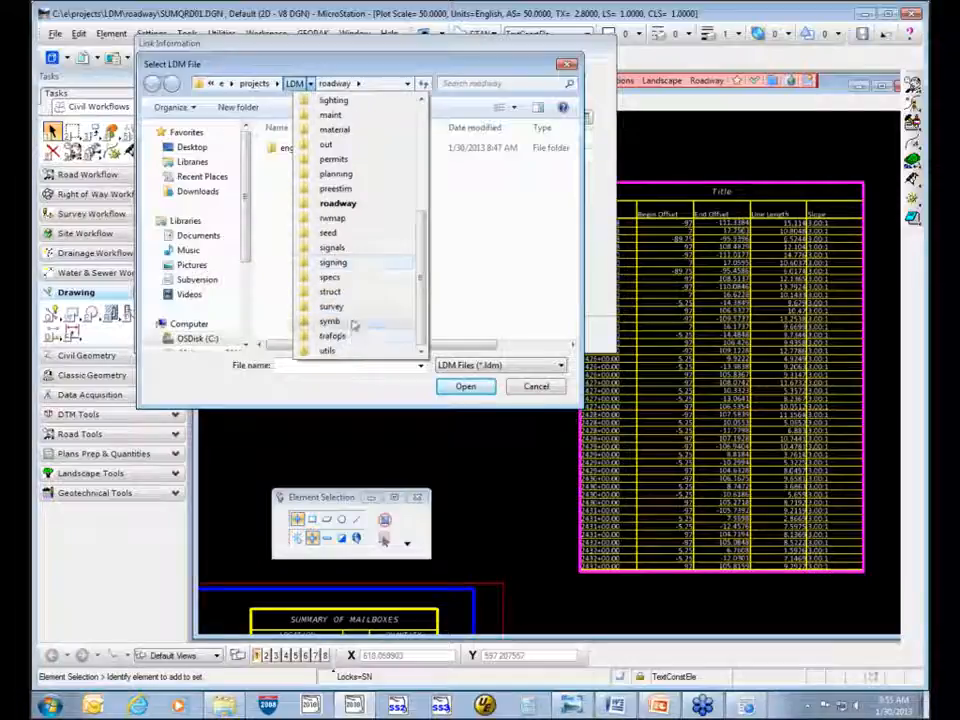
{"action": "left_click", "coordinate": [345, 321]}
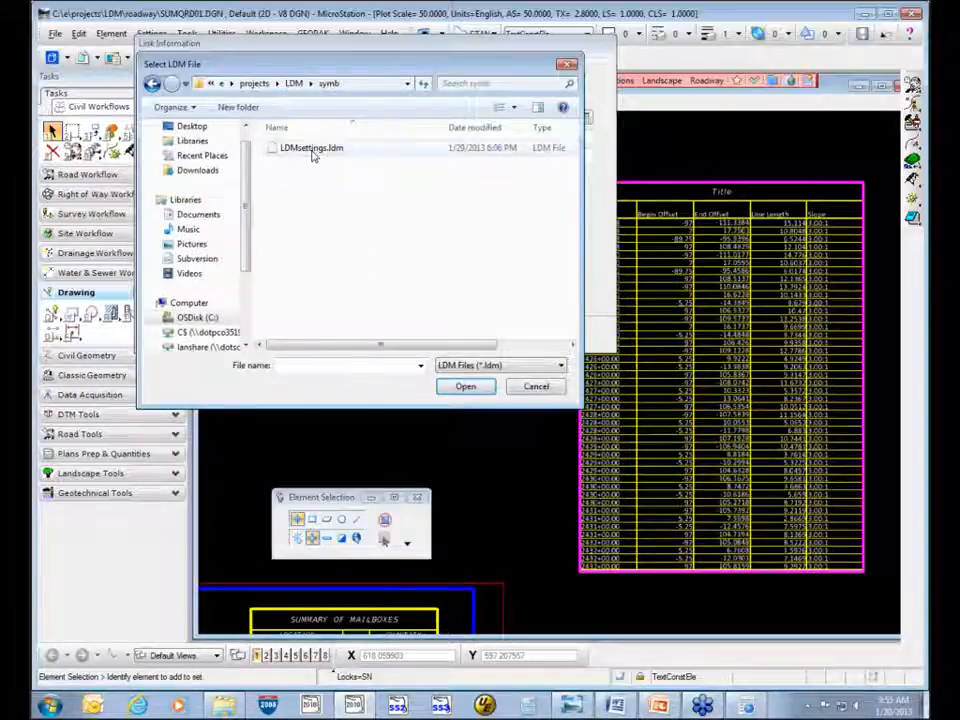
{"action": "left_click", "coordinate": [311, 148]}
{"action": "left_click", "coordinate": [472, 388]}
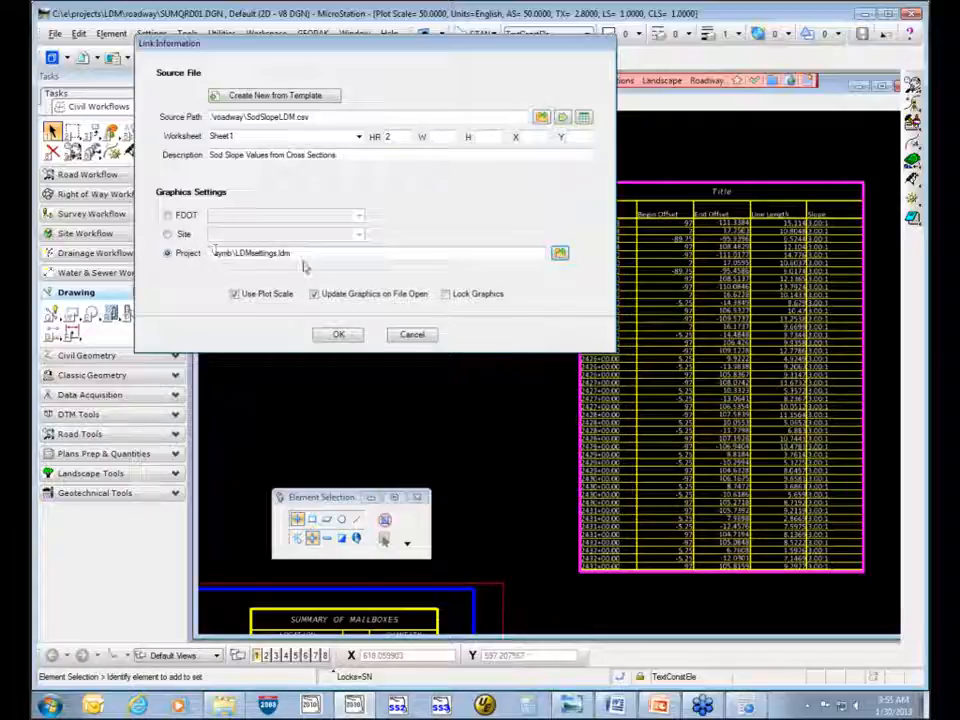
{"action": "left_click", "coordinate": [347, 336]}
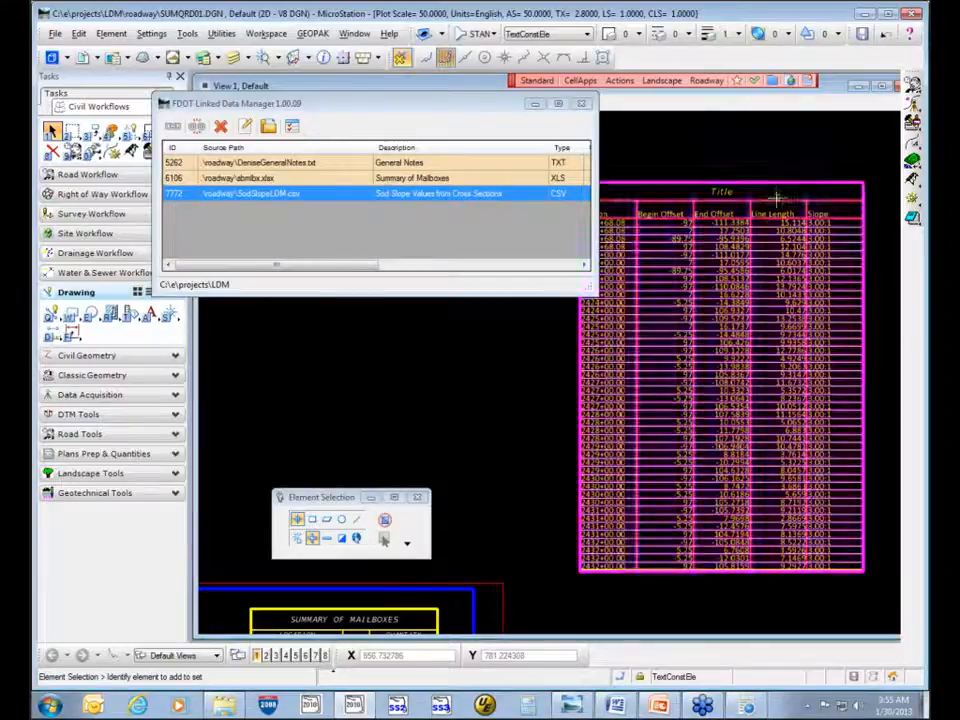
- Minimize the Linked Data Manager and open the APPS\LDM folder of the FDOT2010 directory in Windows Explorer
{"action": "left_click_drag", "start_coordinate": [482, 108], "coordinate": [430, 129]}
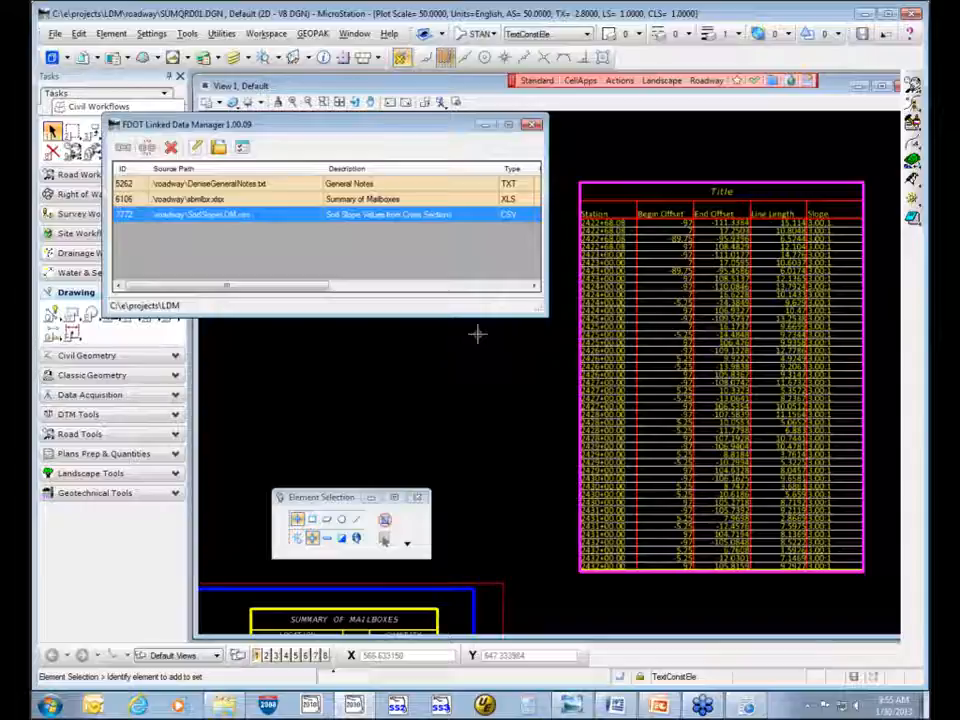
{"action": "left_click", "coordinate": [485, 126]}
{"action": "left_click", "coordinate": [536, 80]}
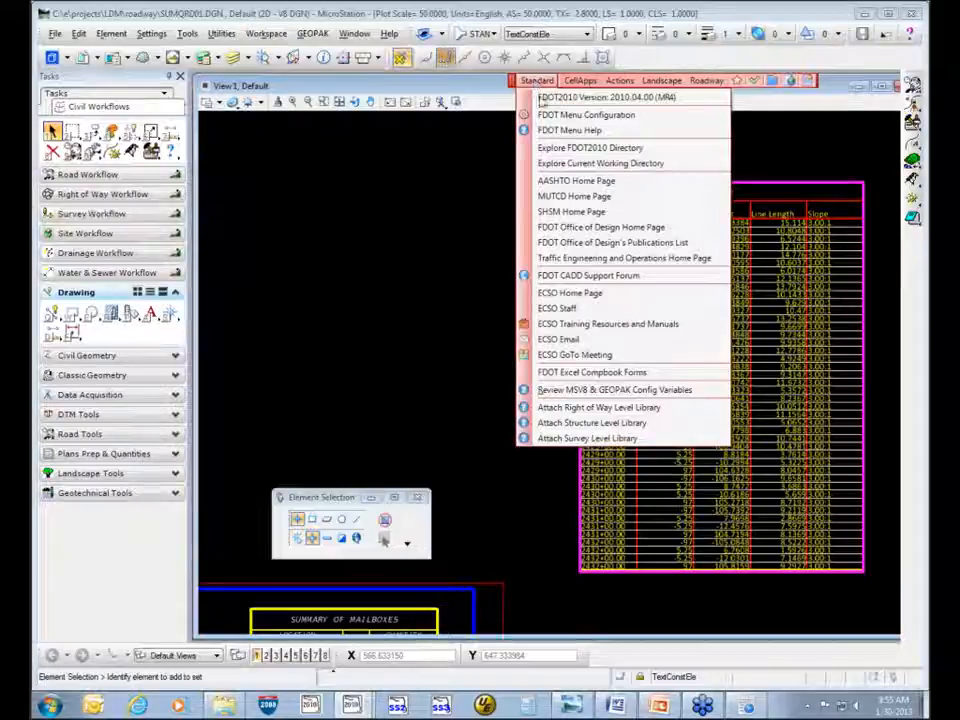
{"action": "left_click", "coordinate": [620, 150]}
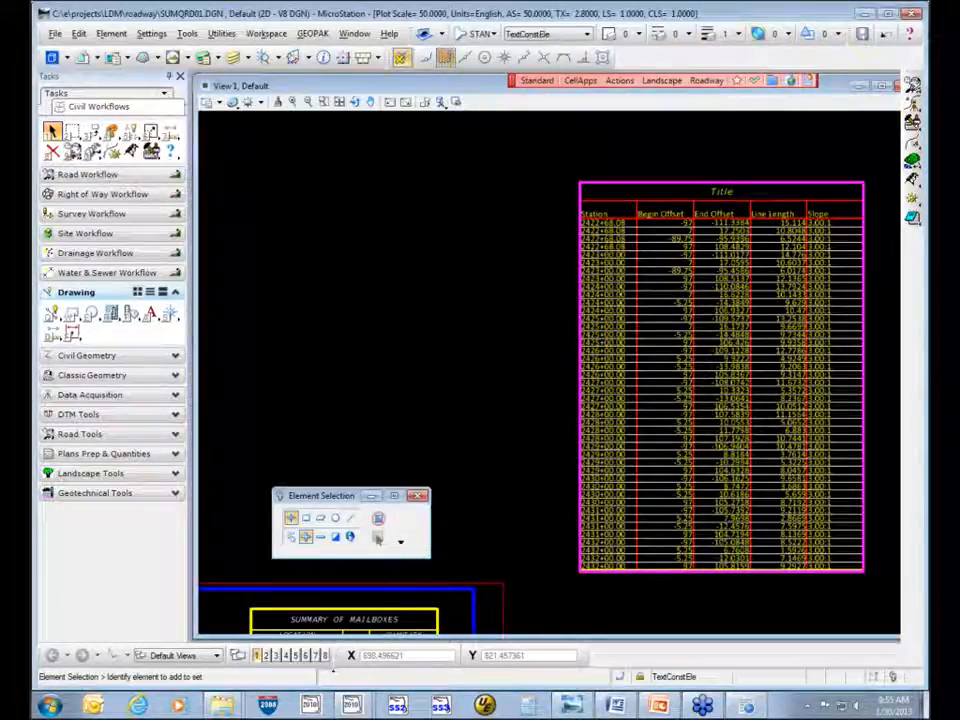
{"action": "mouse_move", "coordinate": [959, 25]}
{"action": "left_mouse_down"}
{"action": "mouse_move", "coordinate": [959, 109]}
{"action": "mouse_move", "coordinate": [776, 100]}
{"action": "mouse_move", "coordinate": [478, 123]}
{"action": "mouse_move", "coordinate": [525, 80]}
{"action": "left_mouse_up"}
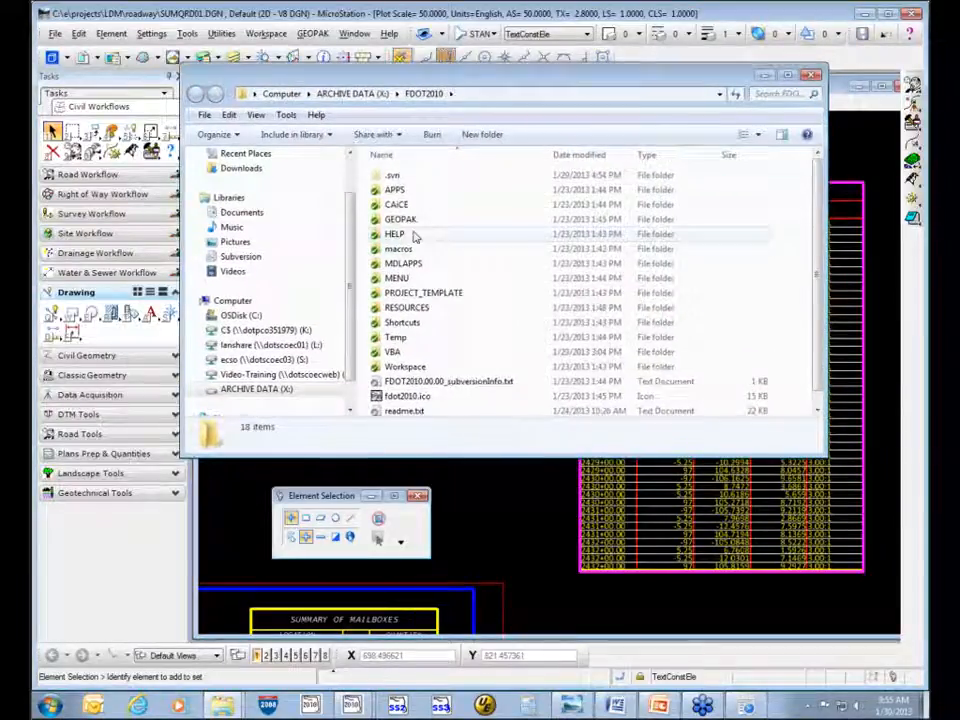
{"action": "double_click", "coordinate": [403, 190]}
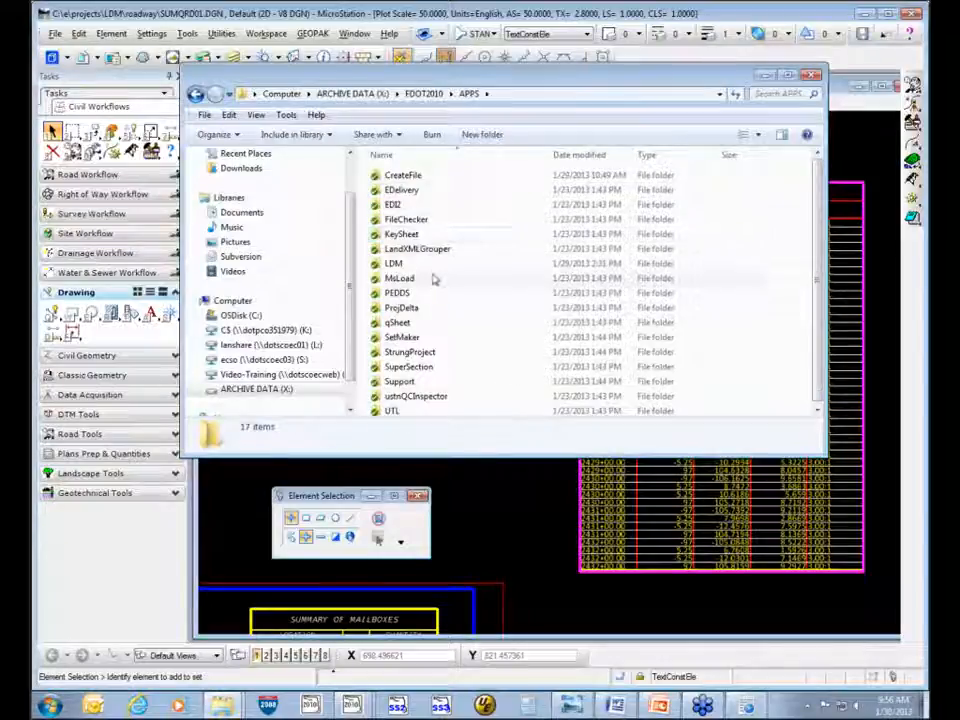
{"action": "double_click", "coordinate": [410, 265]}
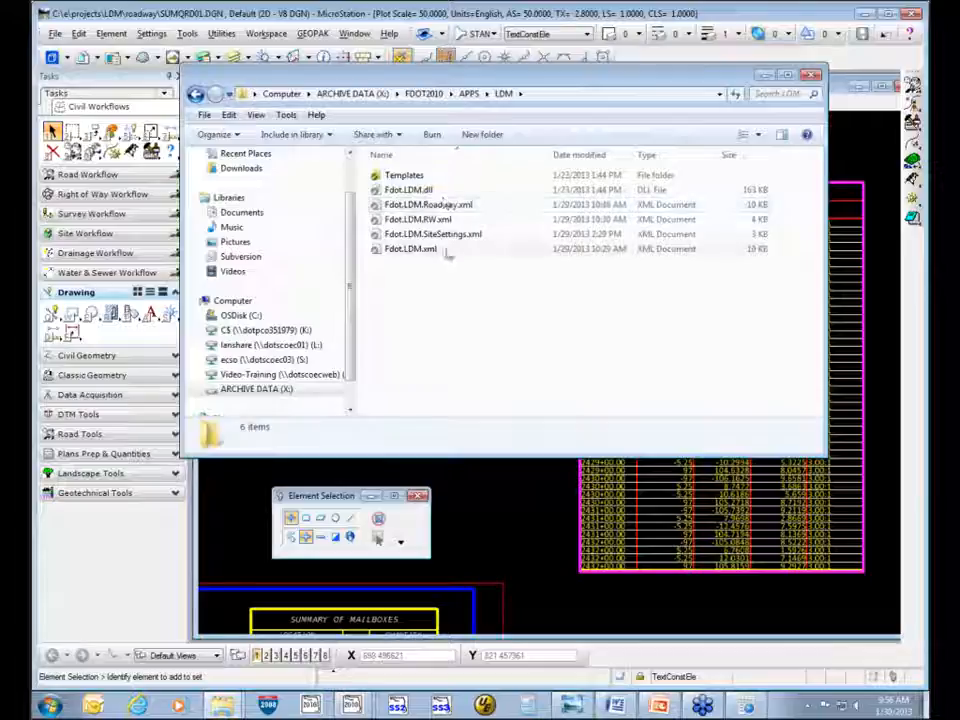
- Look over the Fdot.LDM XML settings files and view the contents of Fdot.LDM.SiteSettings.xml in UltraEdit
{"action": "left_click", "coordinate": [390, 250]}
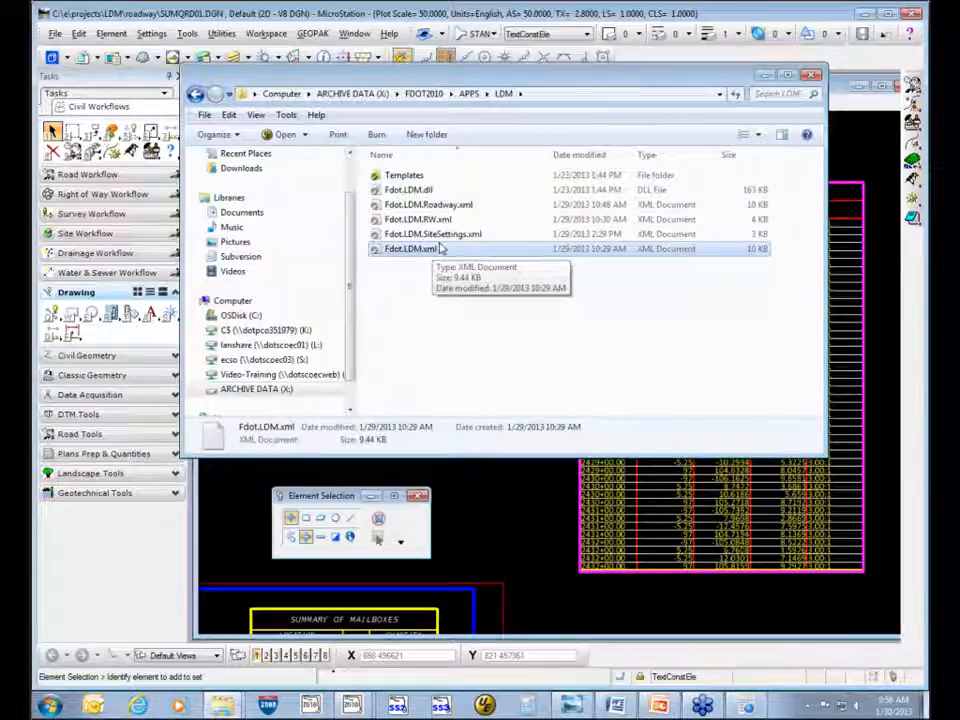
{"action": "left_click", "coordinate": [428, 206]}
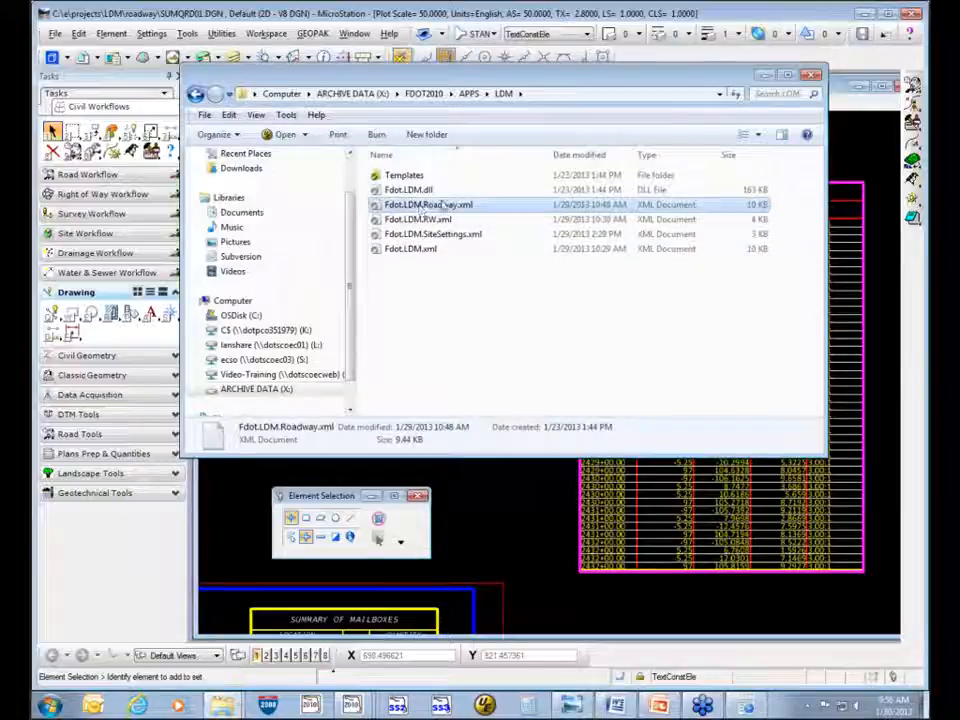
{"action": "left_click", "coordinate": [437, 221]}
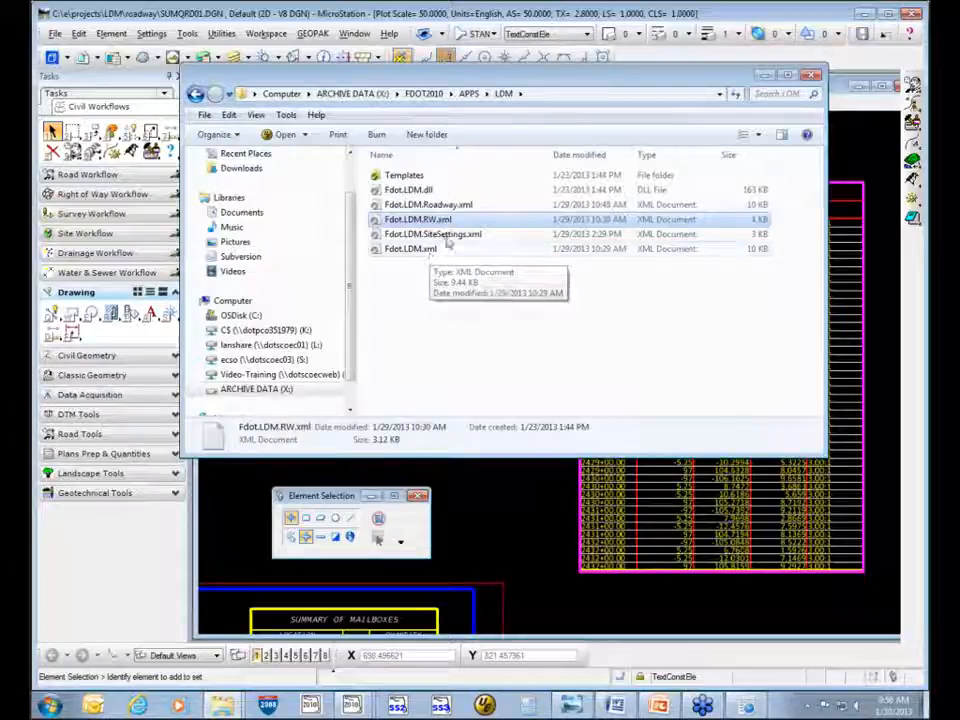
{"action": "left_click", "coordinate": [446, 237]}
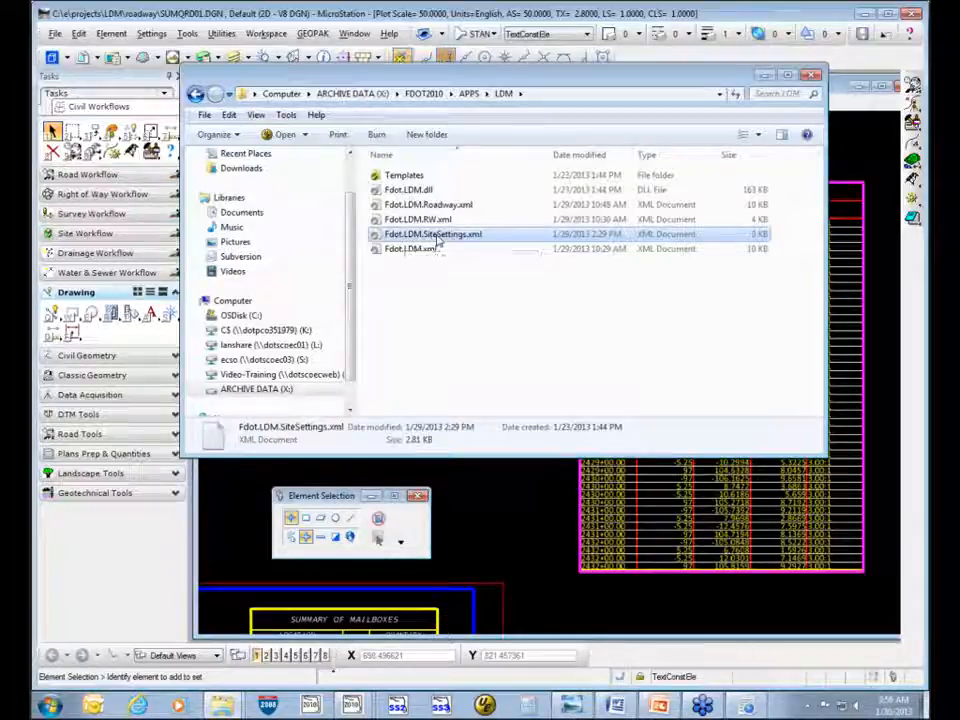
{"action": "double_click", "coordinate": [437, 239]}
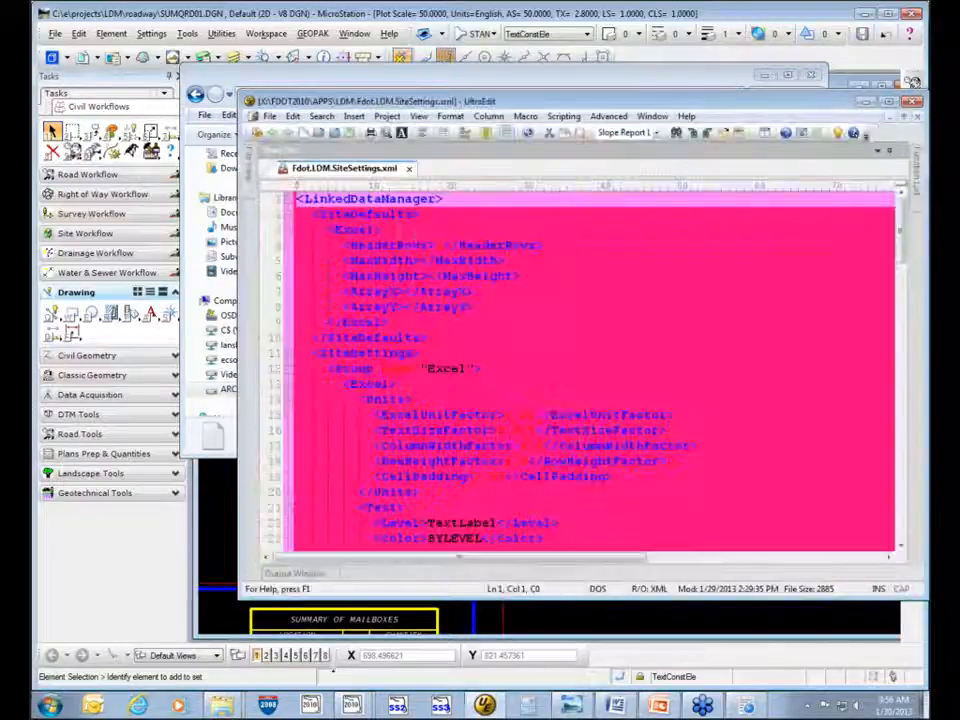
{"action": "left_click", "coordinate": [911, 101]}
- Check the file attributes of Fdot.LDM.SiteSettings.xml in its properties
{"action": "right_click", "coordinate": [460, 239]}
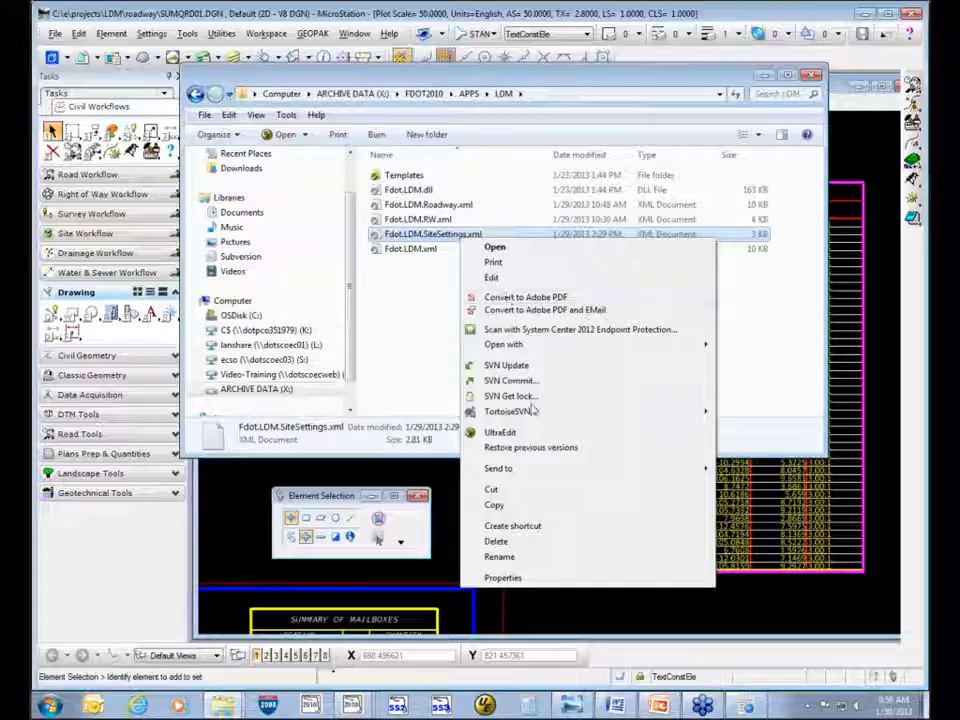
{"action": "left_click", "coordinate": [540, 578]}
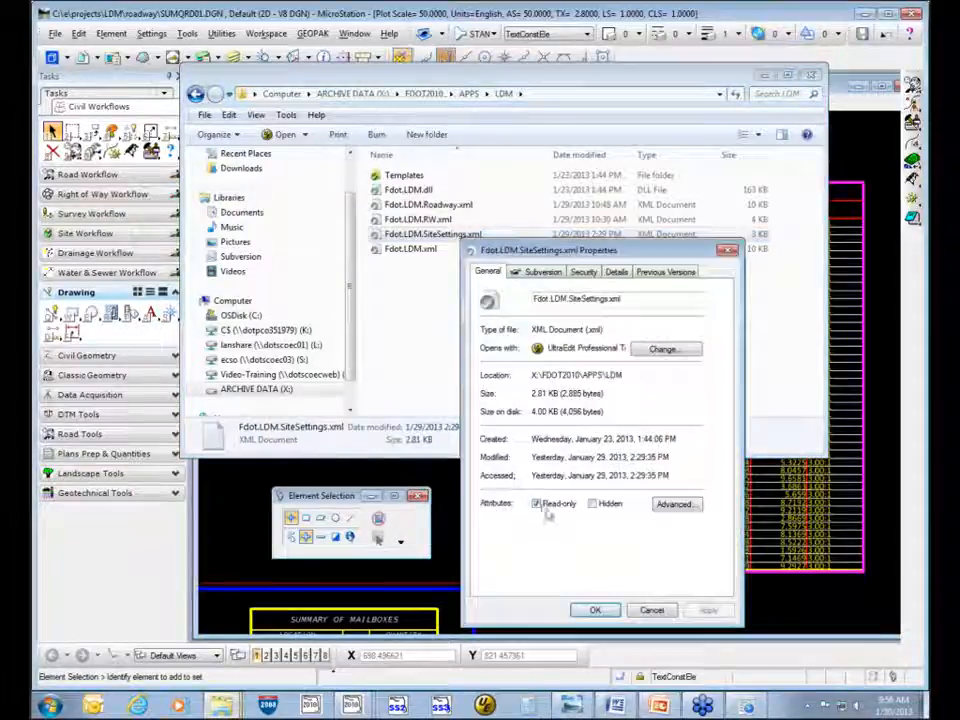
{"action": "left_click", "coordinate": [594, 610]}
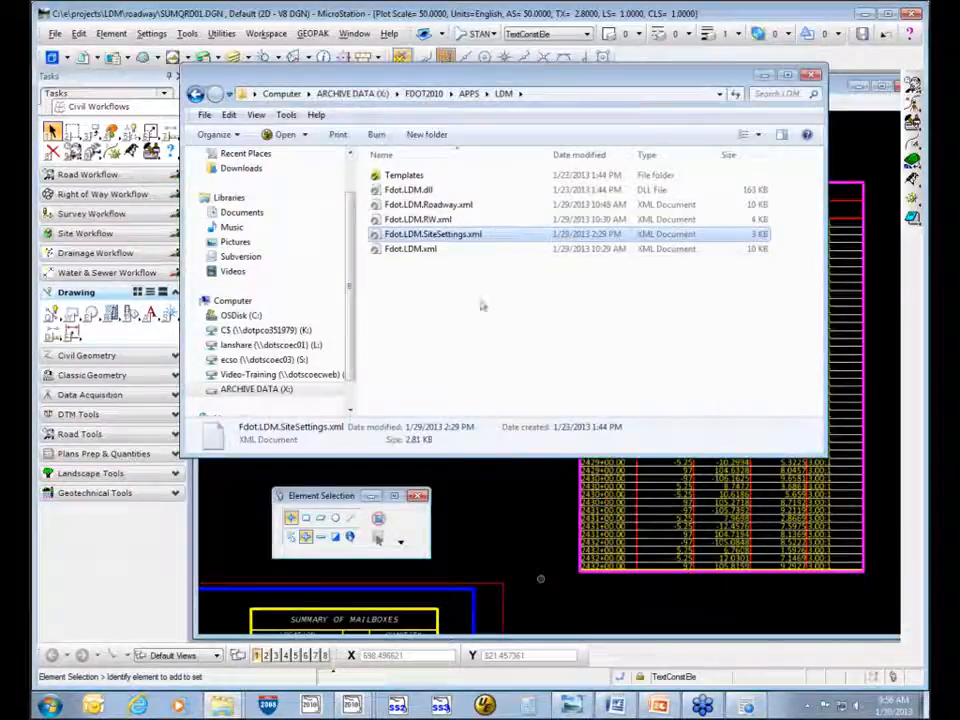
- Review the site defaults, Excel group and text label groups in Fdot.LDM.SiteSettings.xml, and close the file
{"action": "double_click", "coordinate": [470, 234]}
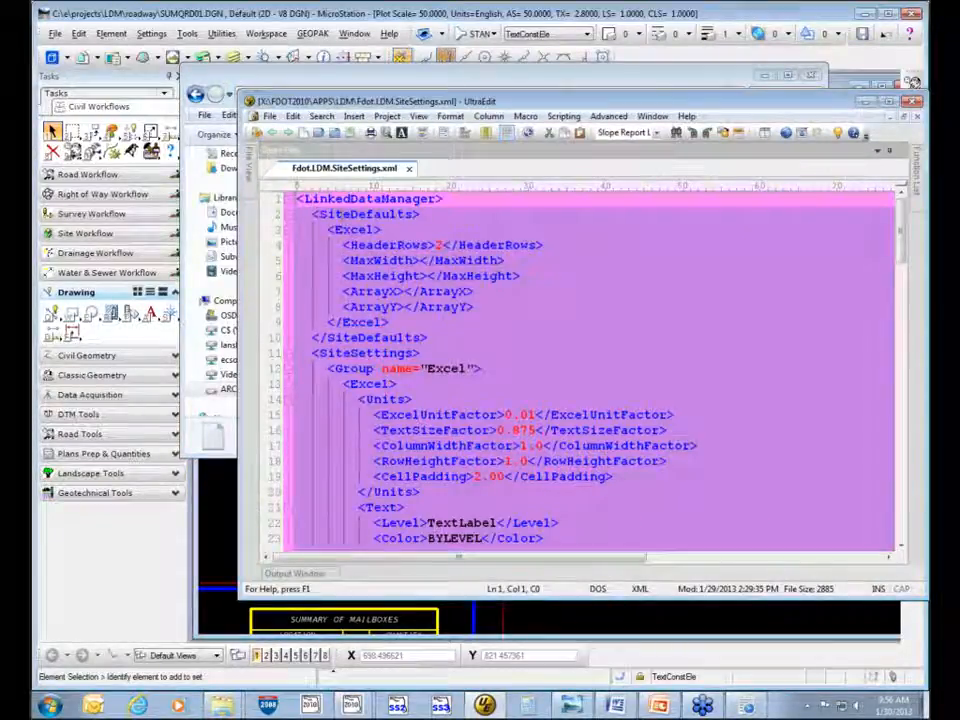
{"action": "left_click_drag", "start_coordinate": [320, 214], "coordinate": [352, 214]}
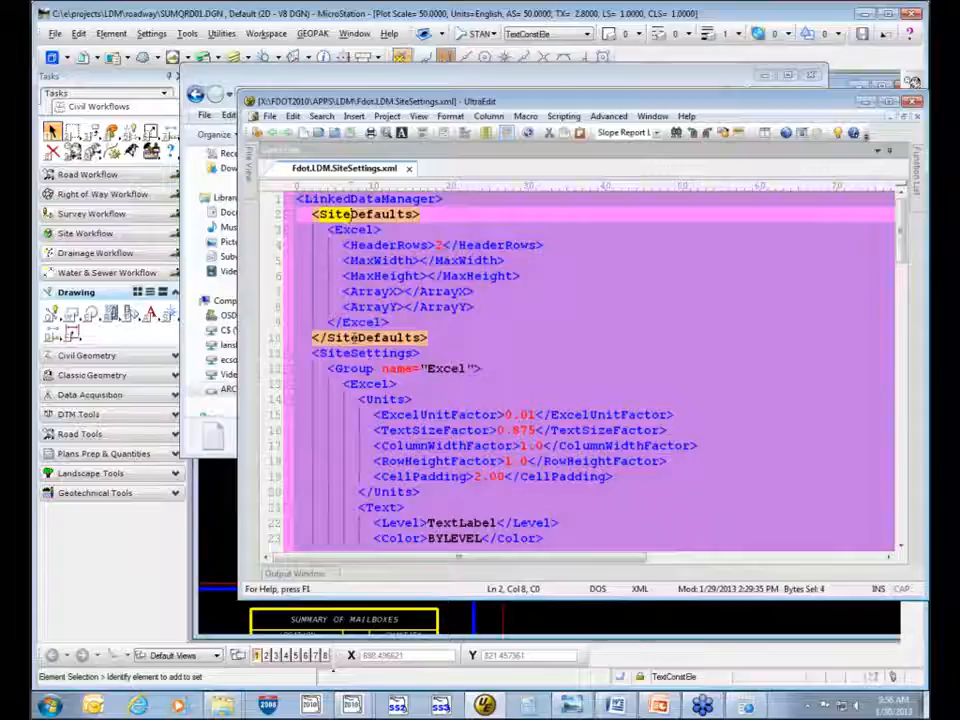
{"action": "left_click", "coordinate": [428, 337]}
{"action": "scroll", "coordinate": [560, 400], "scroll_direction": "down", "scroll_amount": 2}
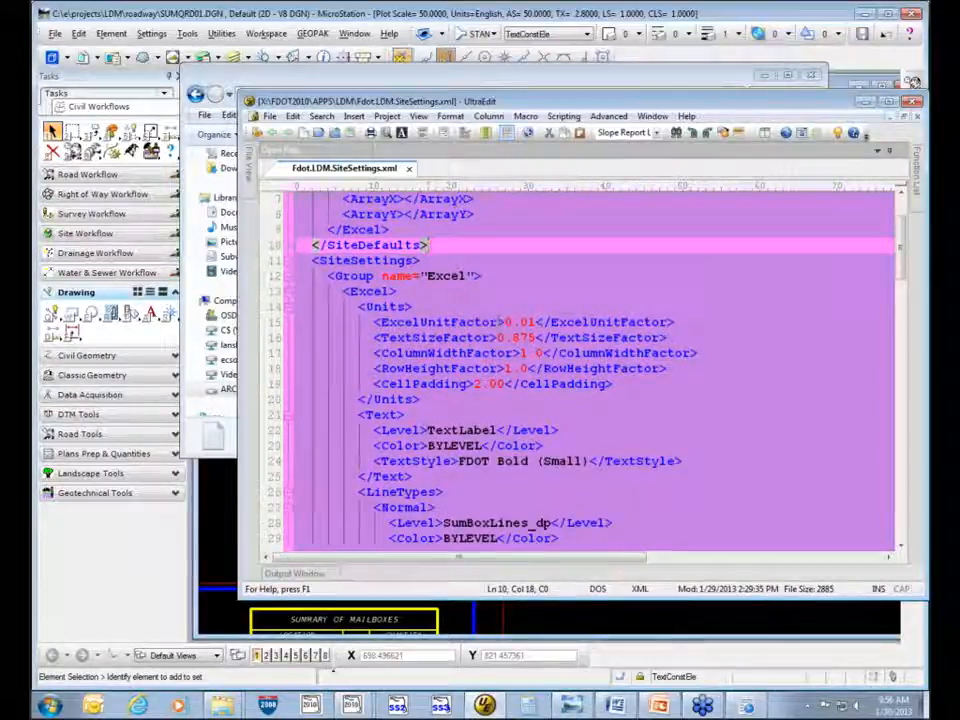
{"action": "scroll", "coordinate": [500, 322], "scroll_direction": "down", "scroll_amount": 4}
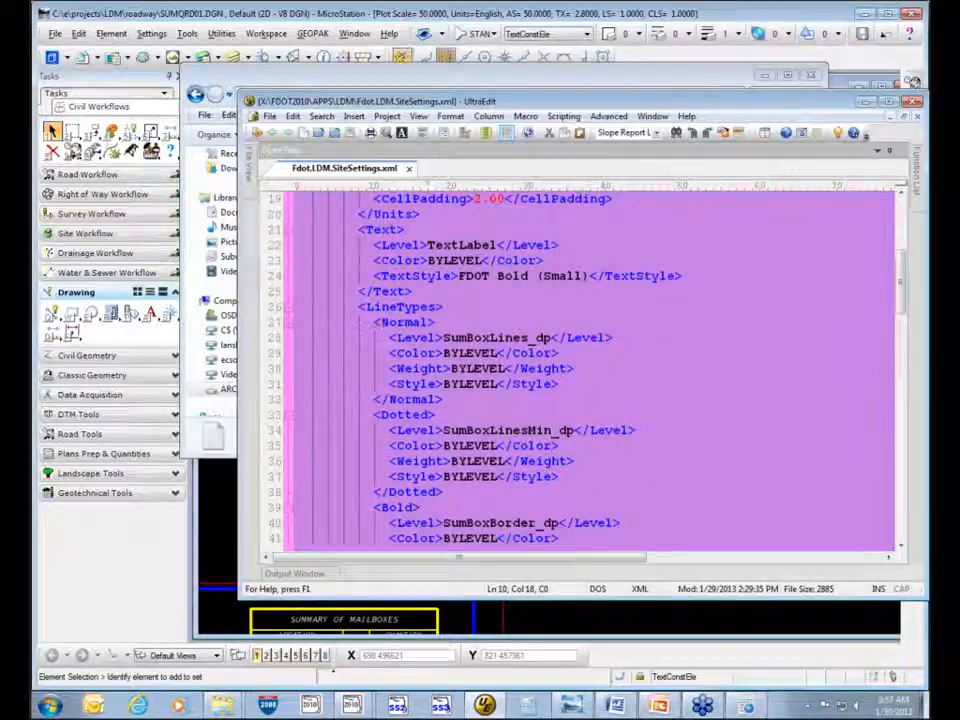
{"action": "scroll", "coordinate": [590, 370], "scroll_direction": "down", "scroll_amount": 1}
{"action": "scroll", "coordinate": [486, 325], "scroll_direction": "down", "scroll_amount": 3}
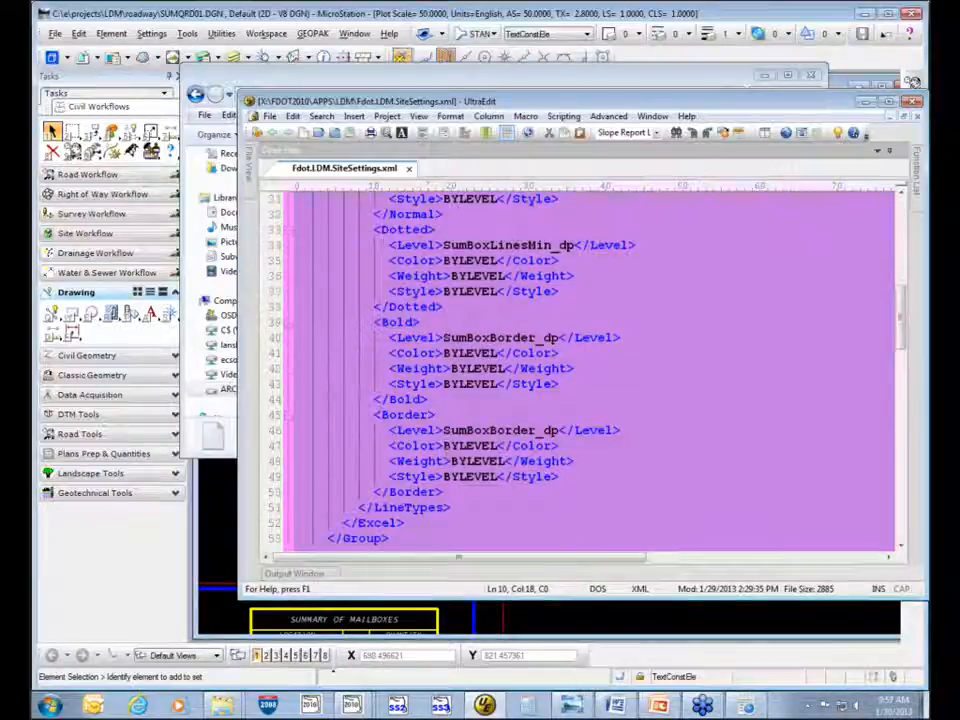
{"action": "scroll", "coordinate": [590, 370], "scroll_direction": "down", "scroll_amount": 1}
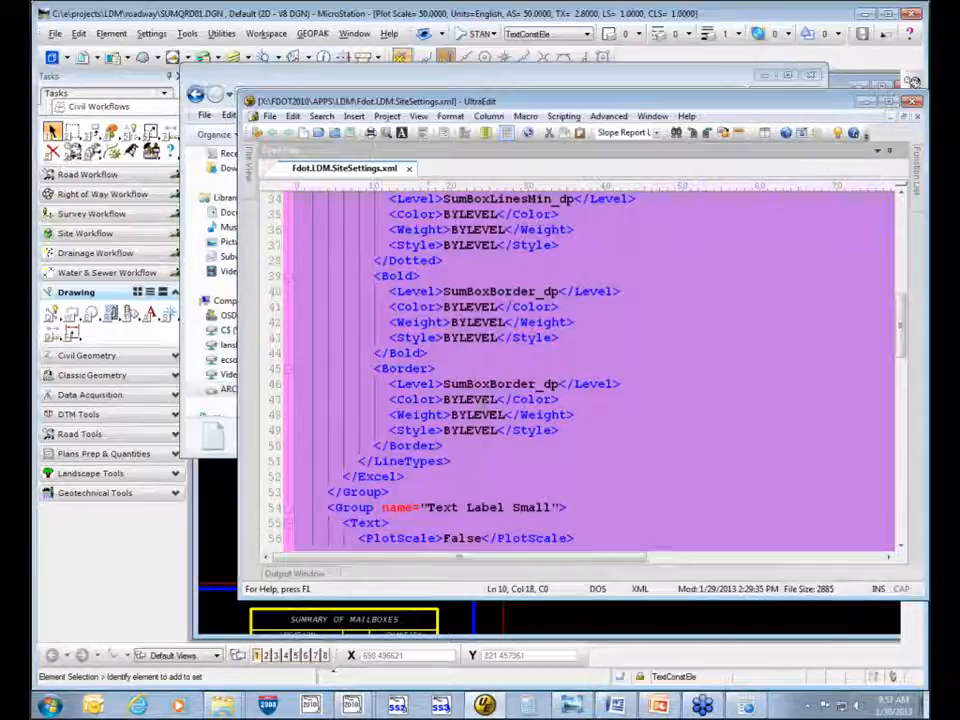
{"action": "scroll", "coordinate": [484, 399], "scroll_direction": "down", "scroll_amount": 3}
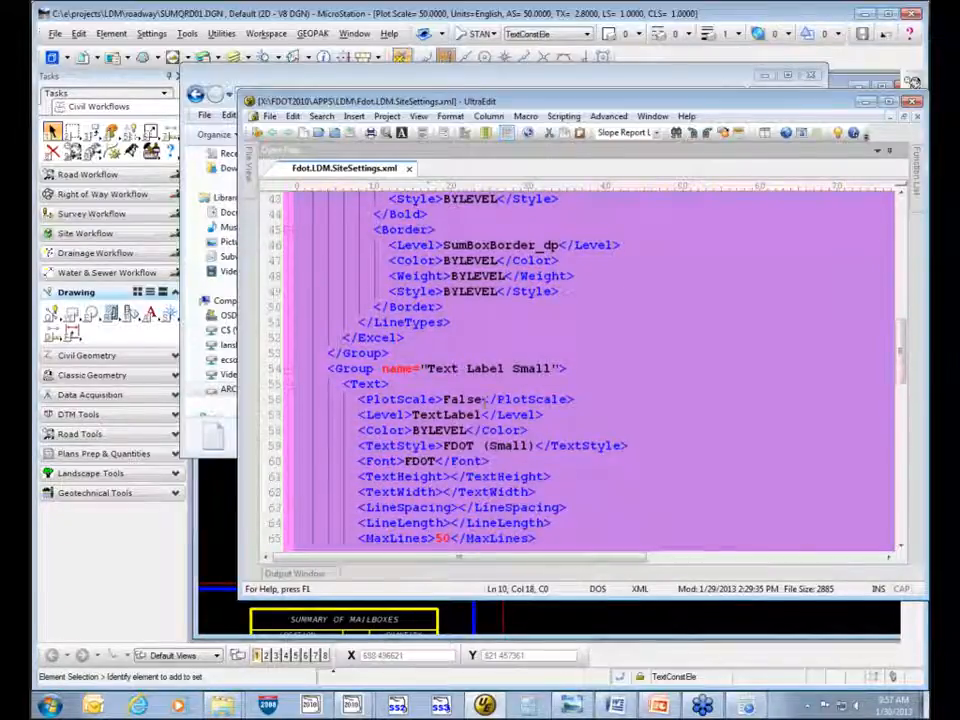
{"action": "scroll", "coordinate": [484, 399], "scroll_direction": "down", "scroll_amount": 2}
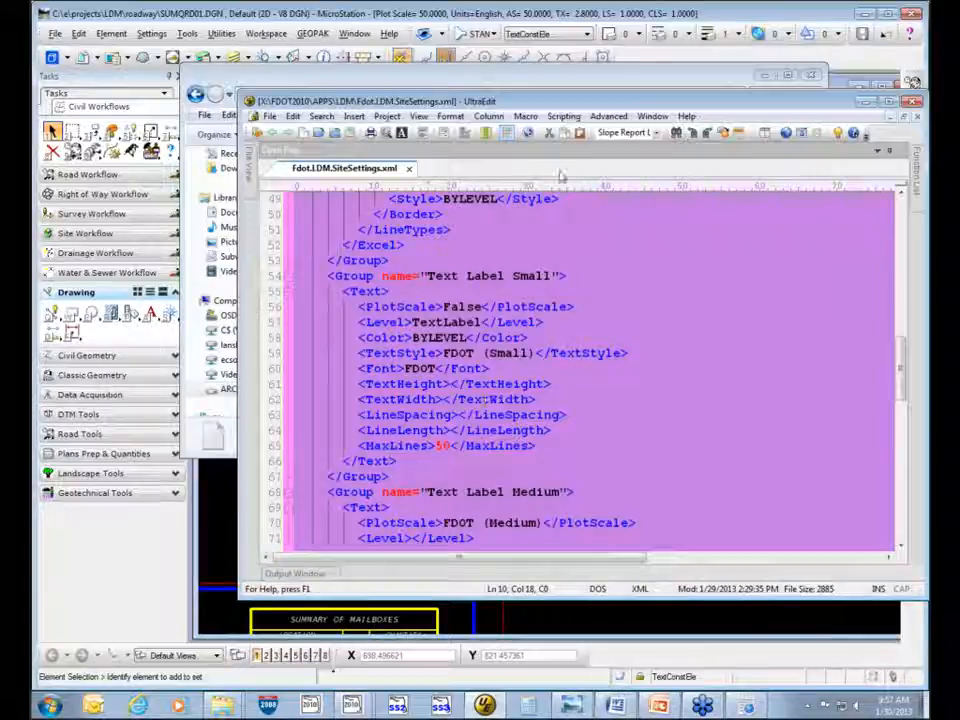
{"action": "left_click_drag", "start_coordinate": [516, 102], "coordinate": [406, 116]}
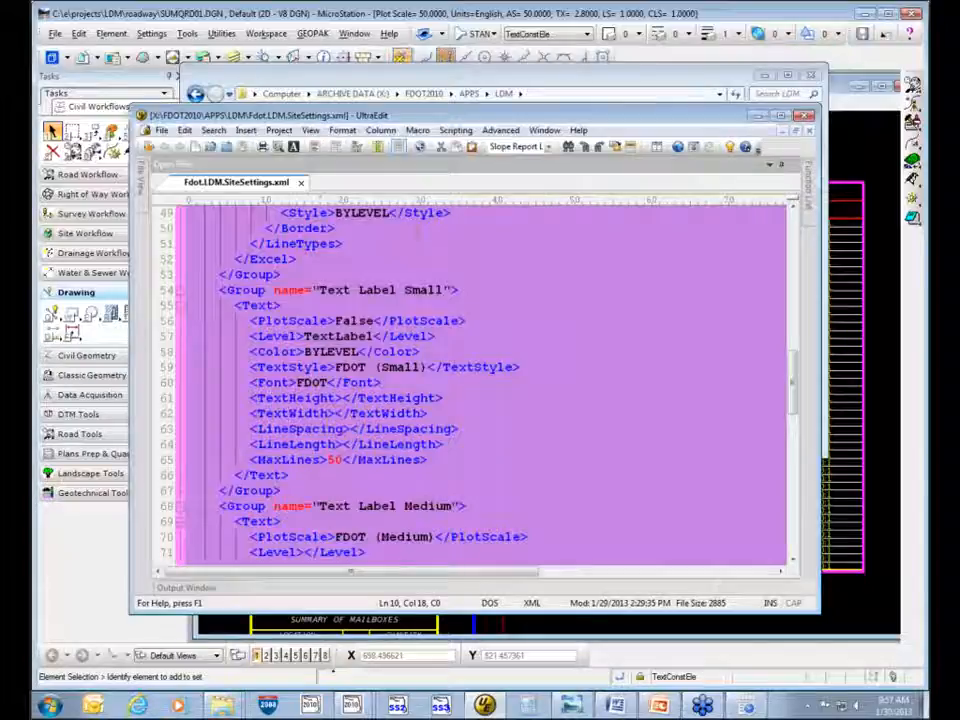
{"action": "left_click", "coordinate": [803, 116]}
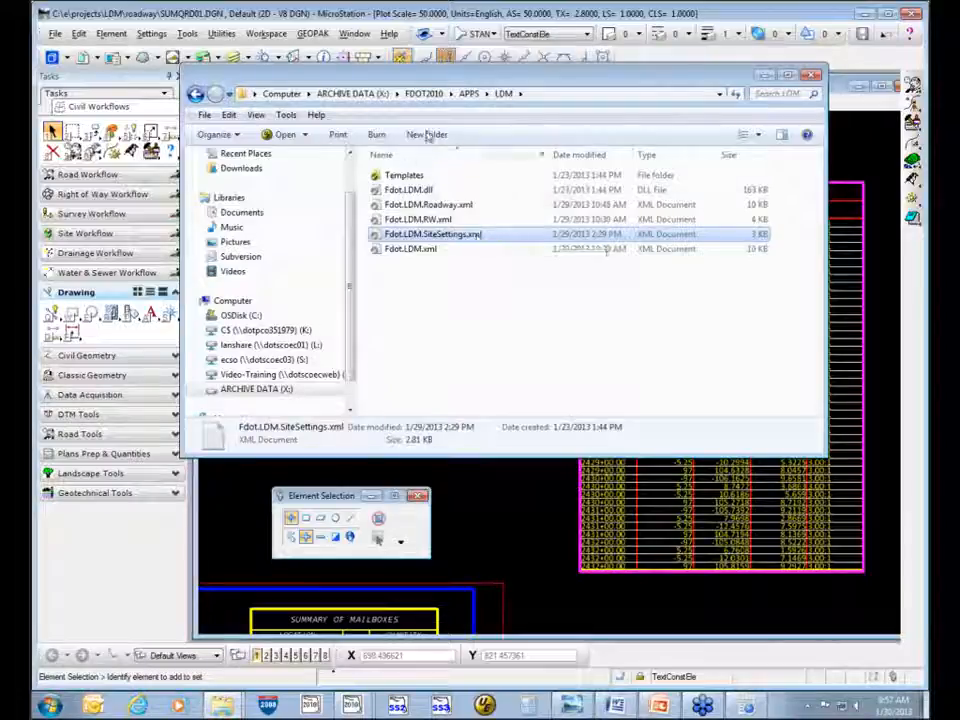
- Open the FDOT_custom folder on drive X: and select the customized LDM.SiteSettings.xml file
{"action": "left_click", "coordinate": [358, 93]}
{"action": "left_click", "coordinate": [446, 294]}
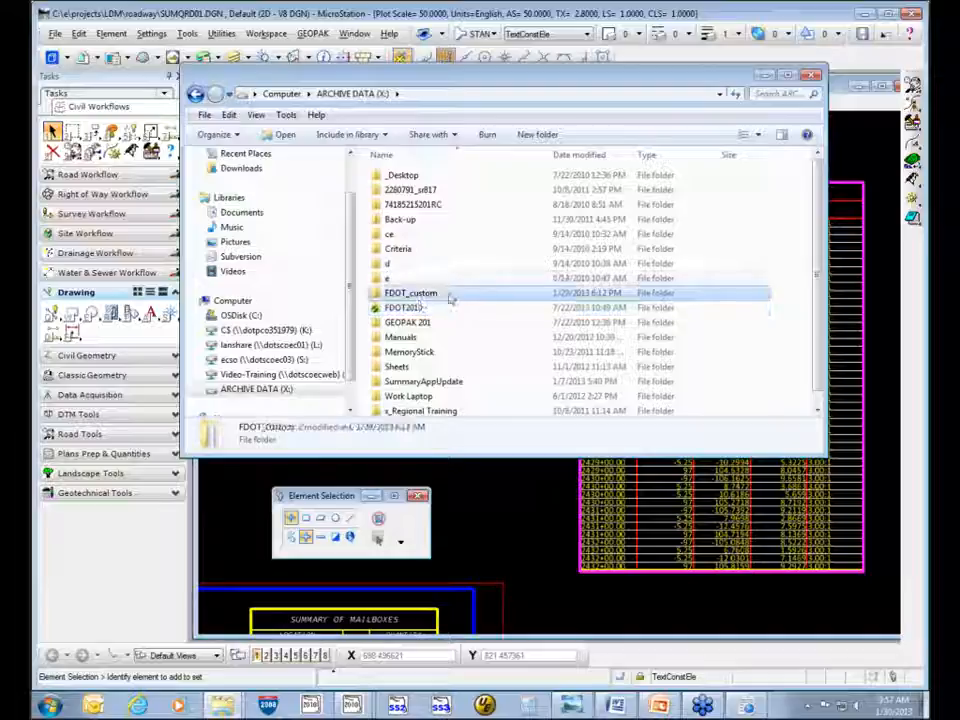
{"action": "double_click", "coordinate": [450, 296]}
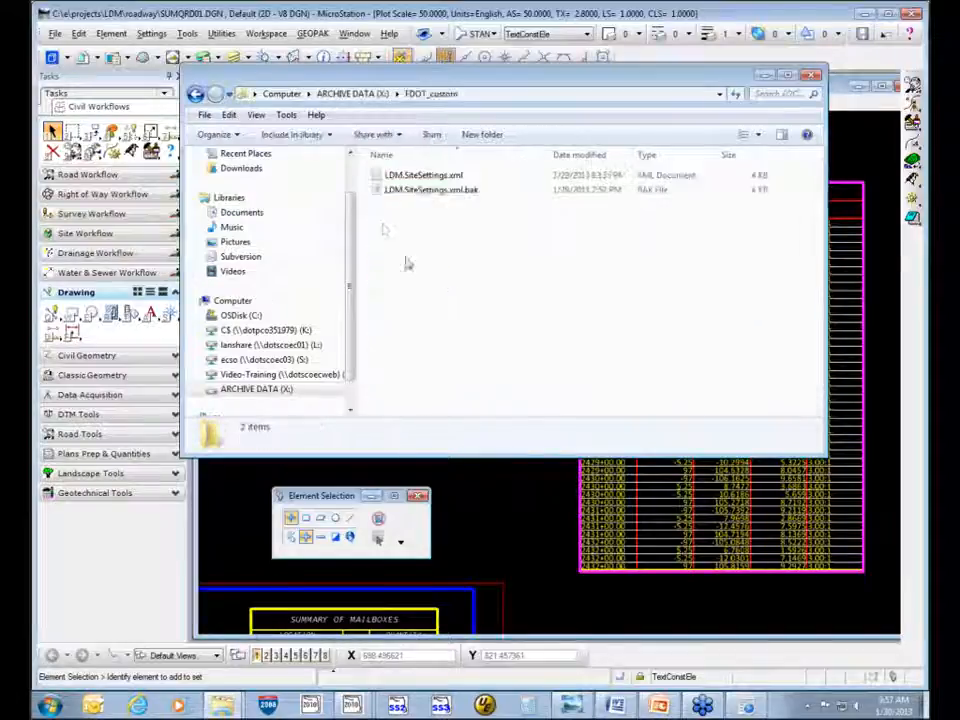
{"action": "left_click", "coordinate": [425, 177]}
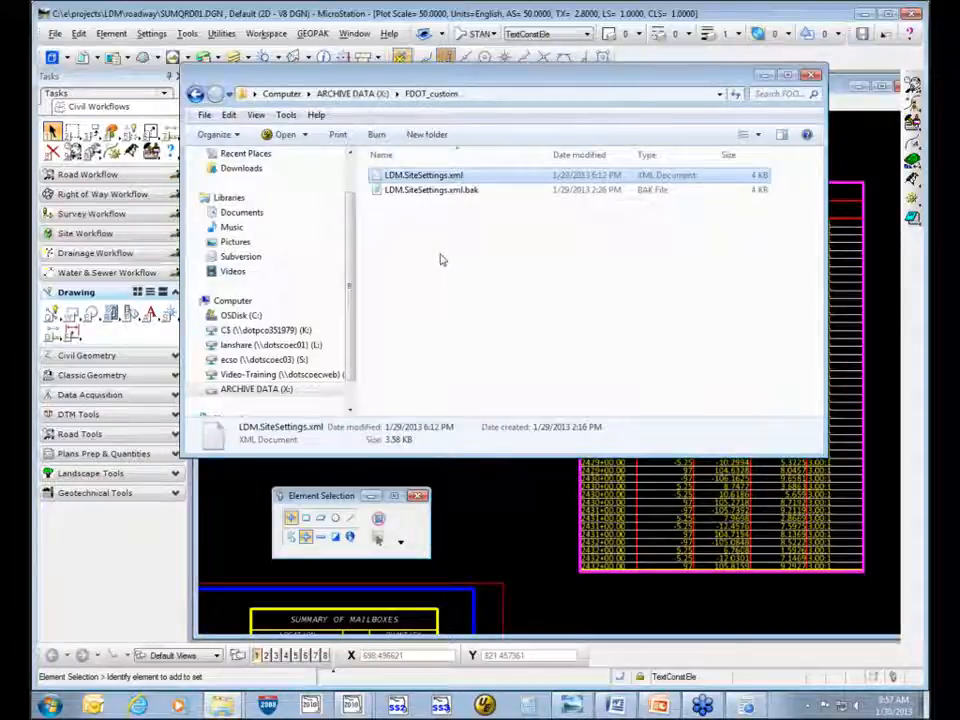
- Browse to the Workspace\Users folder inside FDOT2010 on drive X:
{"action": "left_click_drag", "start_coordinate": [351, 326], "coordinate": [351, 349]}
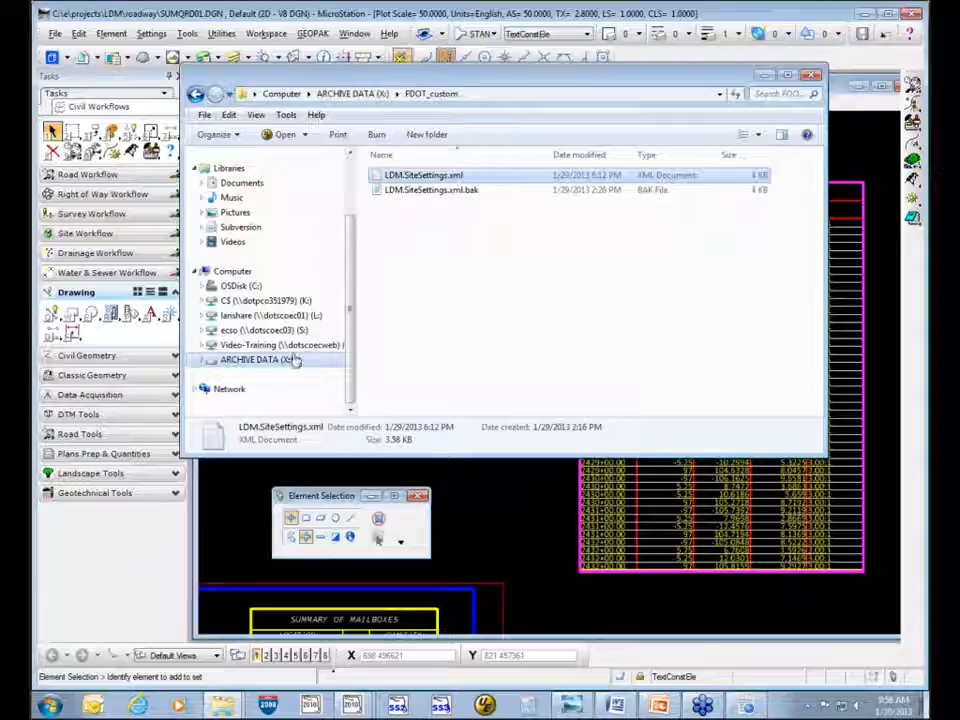
{"action": "left_click", "coordinate": [293, 362]}
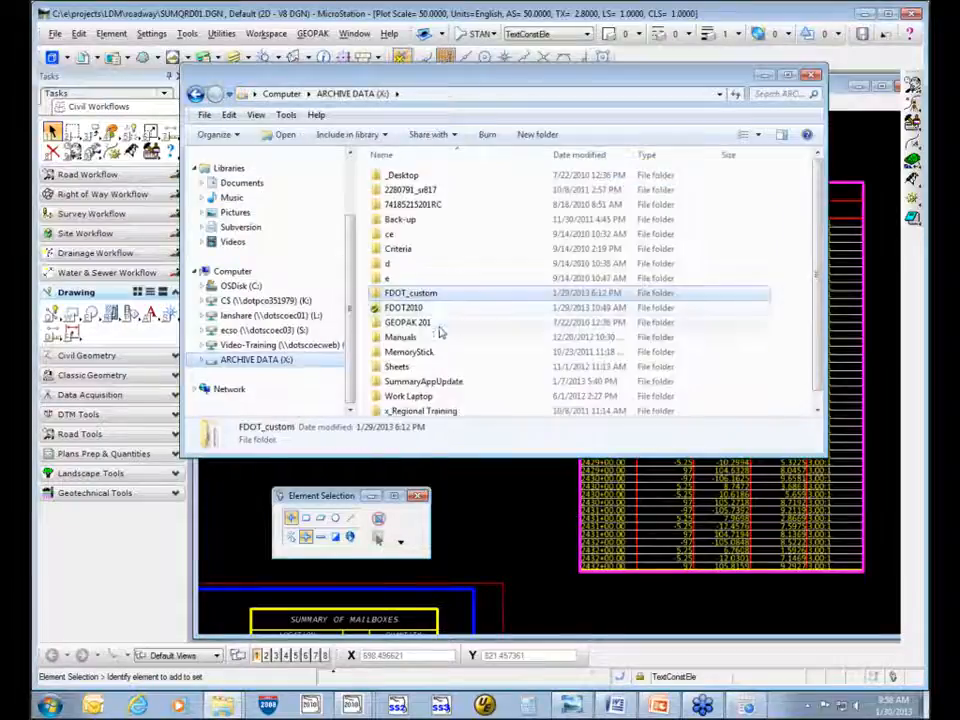
{"action": "left_click", "coordinate": [424, 310]}
{"action": "double_click", "coordinate": [427, 312]}
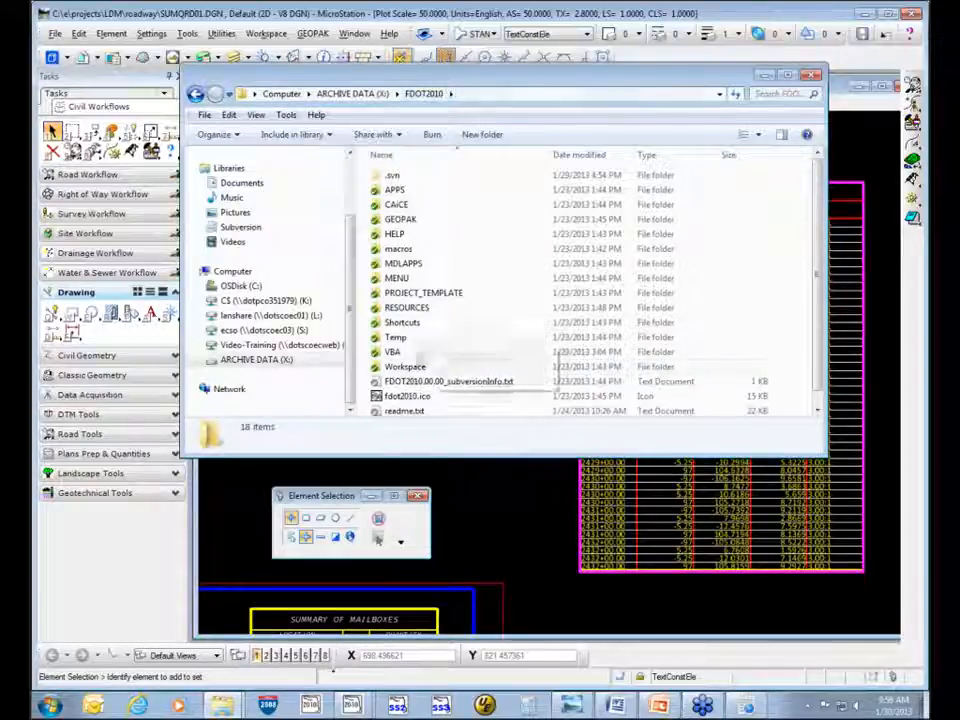
{"action": "double_click", "coordinate": [405, 366]}
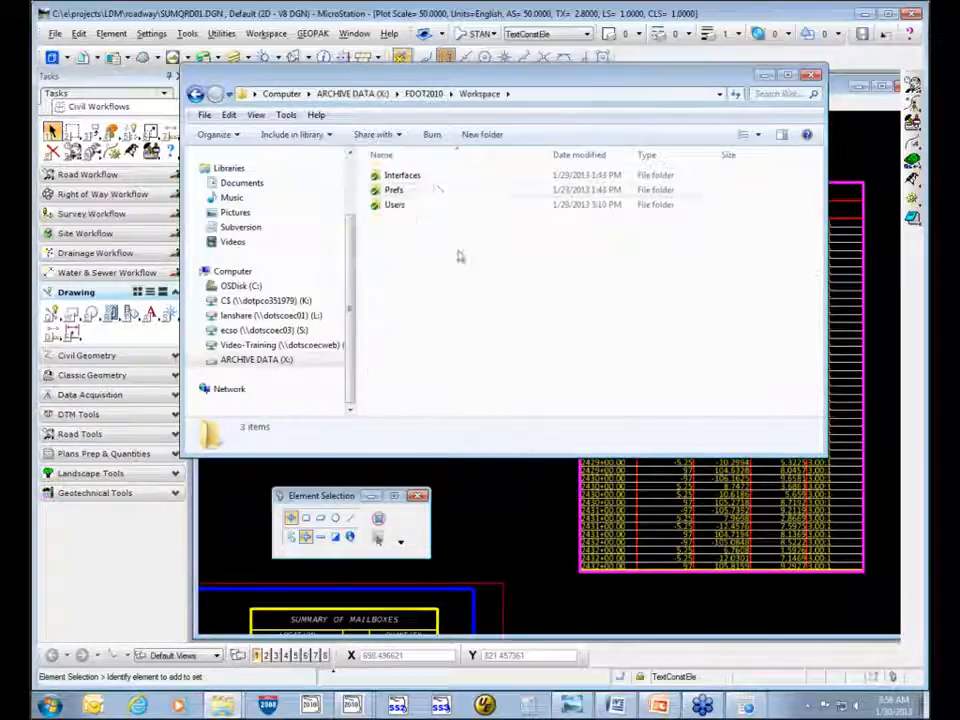
{"action": "double_click", "coordinate": [416, 205]}
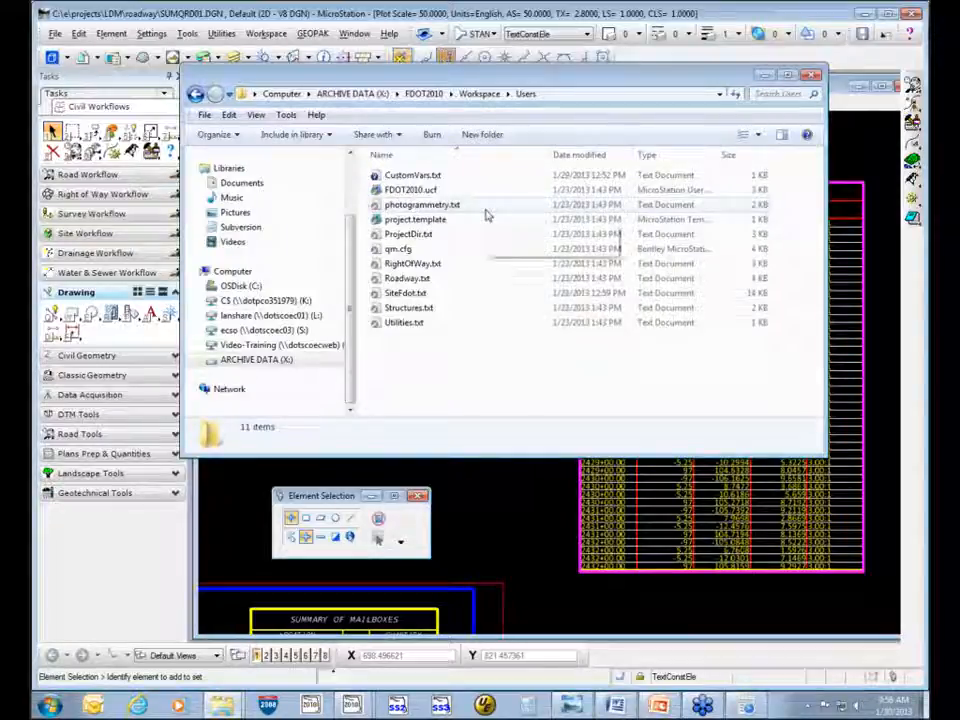
- Examine the FDOT_LDM_SITEXML variable and its file path in CustomVars.txt, and close the text editor and Windows Explorer
{"action": "double_click", "coordinate": [433, 176]}
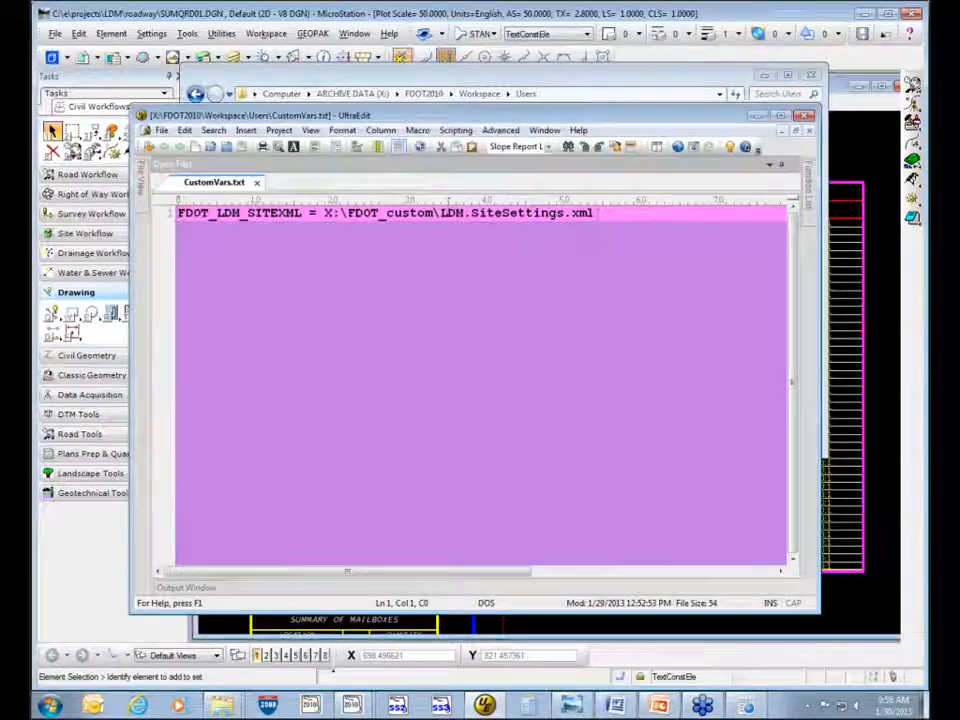
{"action": "left_click", "coordinate": [597, 213]}
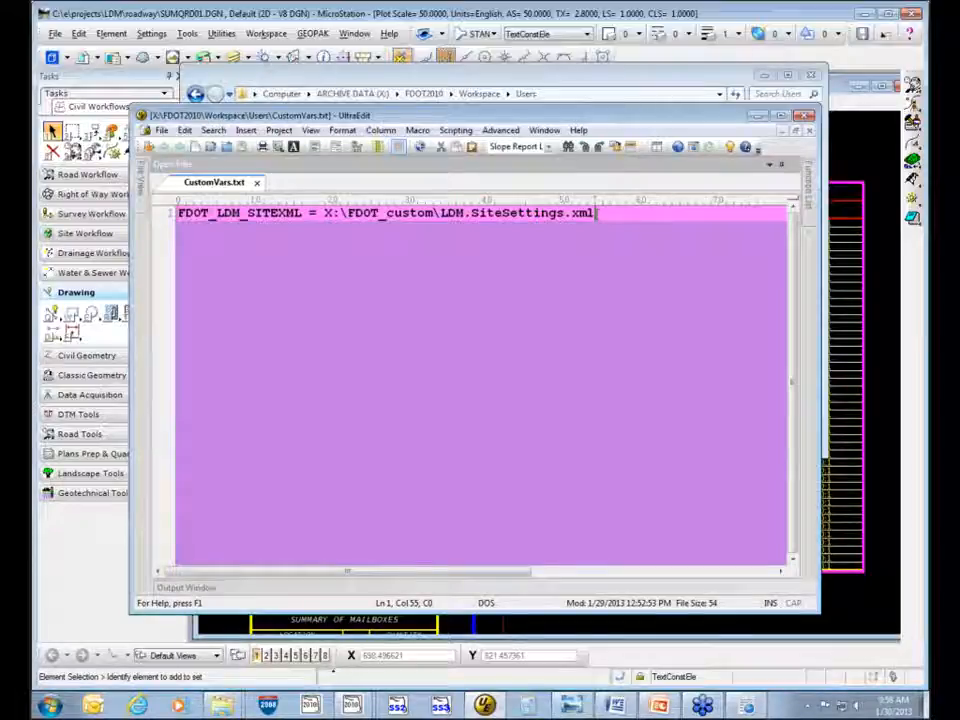
{"action": "left_click_drag", "start_coordinate": [178, 213], "coordinate": [302, 213]}
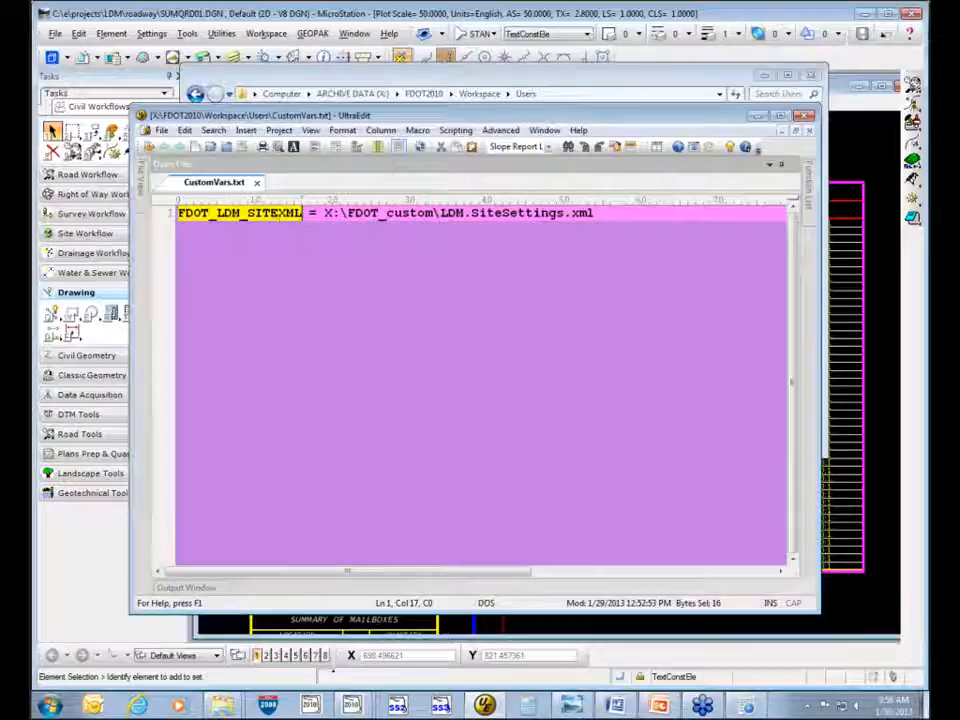
{"action": "left_click_drag", "start_coordinate": [310, 213], "coordinate": [602, 229]}
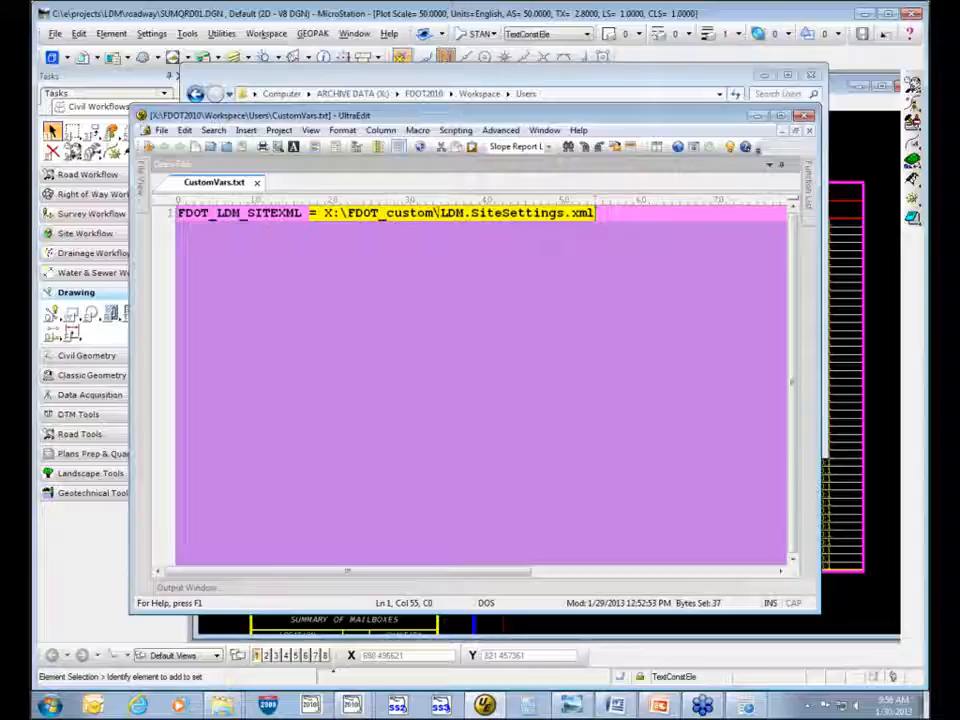
{"action": "left_click", "coordinate": [466, 213]}
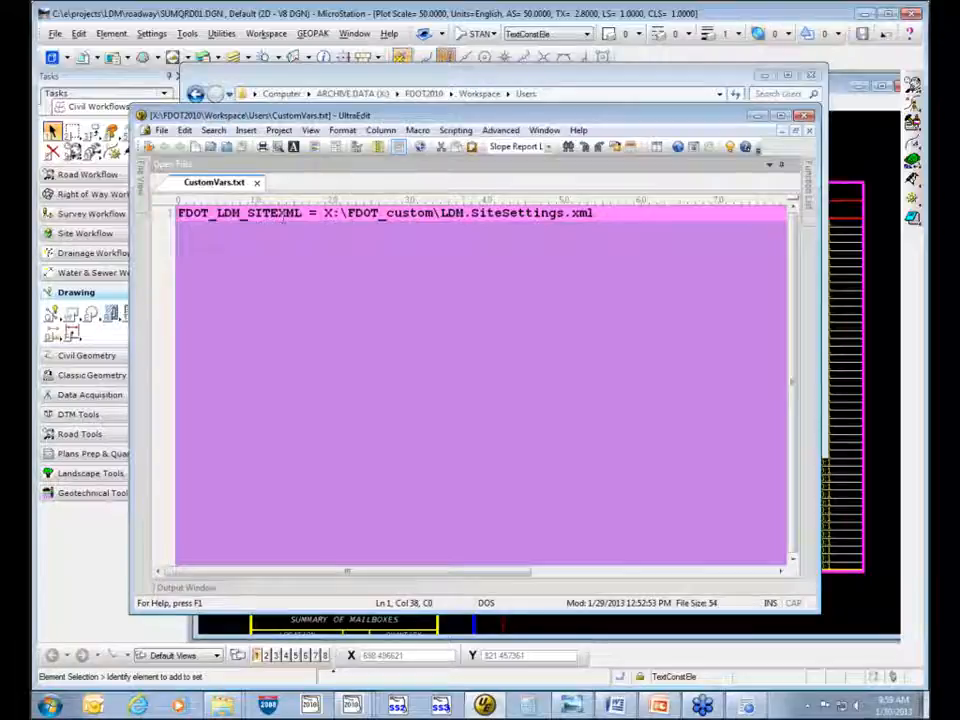
{"action": "left_click", "coordinate": [813, 76]}
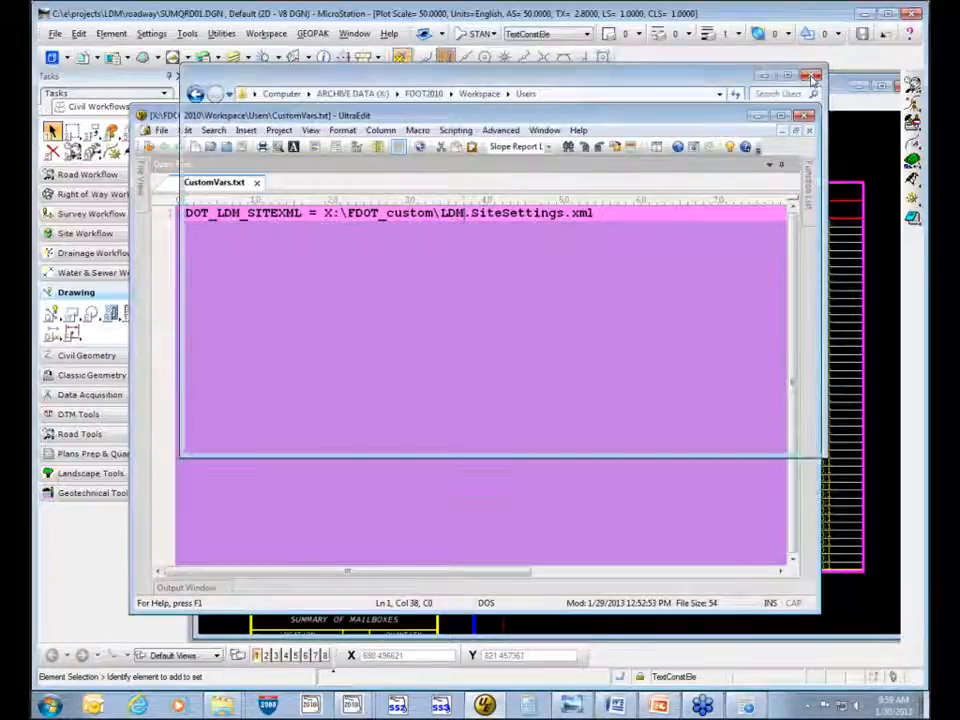
{"action": "left_click", "coordinate": [805, 115]}
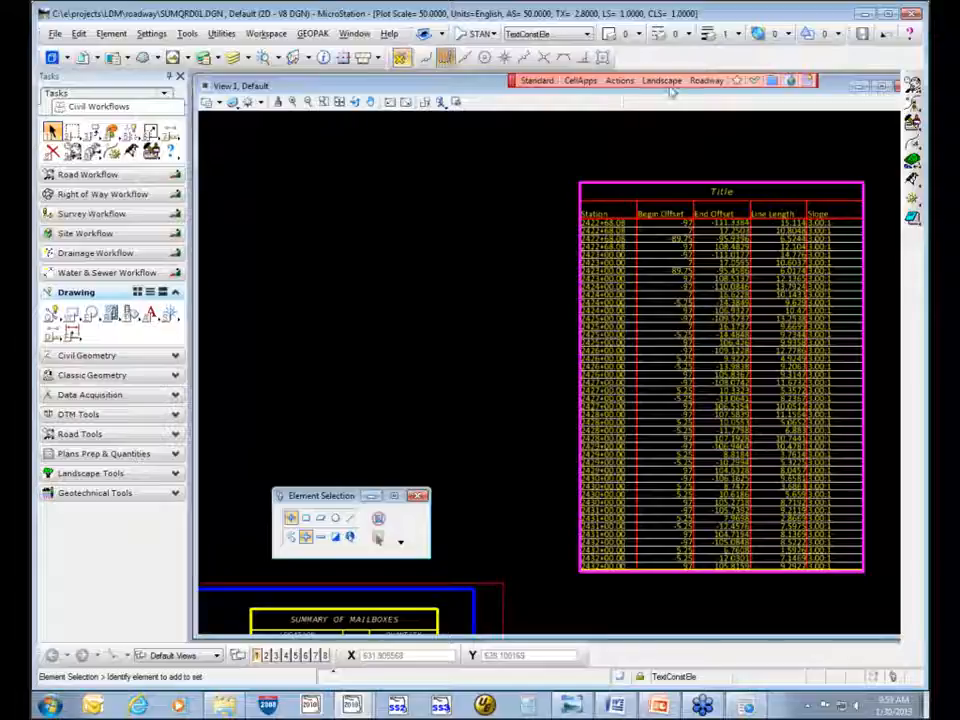
- Launch the FDOT Linked Data Manager in MicroStation and bring its window to the front
{"action": "left_click", "coordinate": [619, 80]}
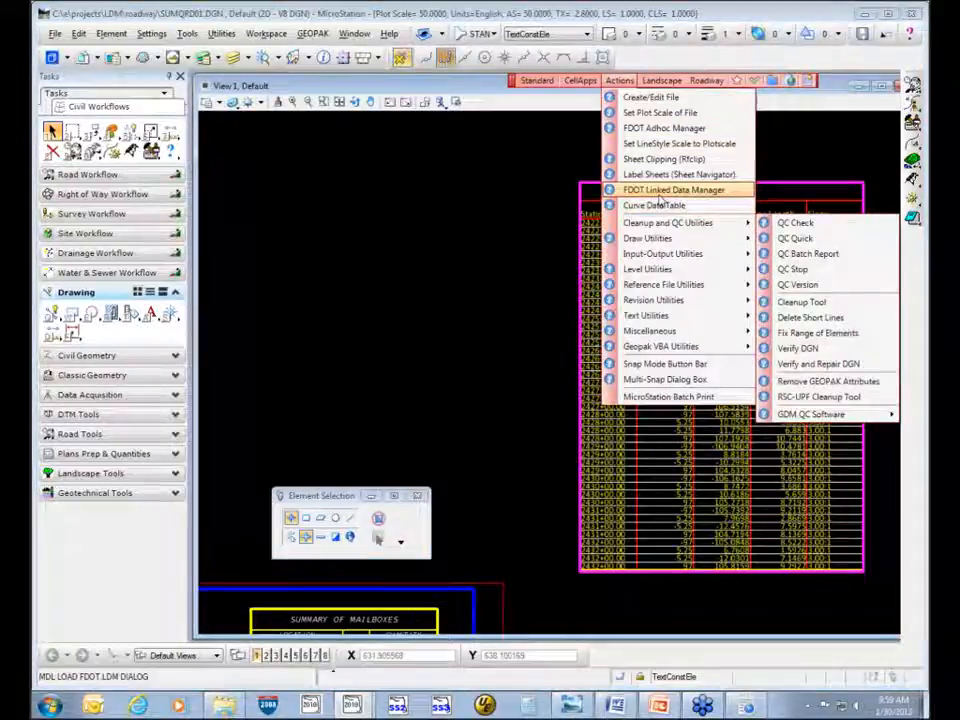
{"action": "left_click", "coordinate": [660, 192]}
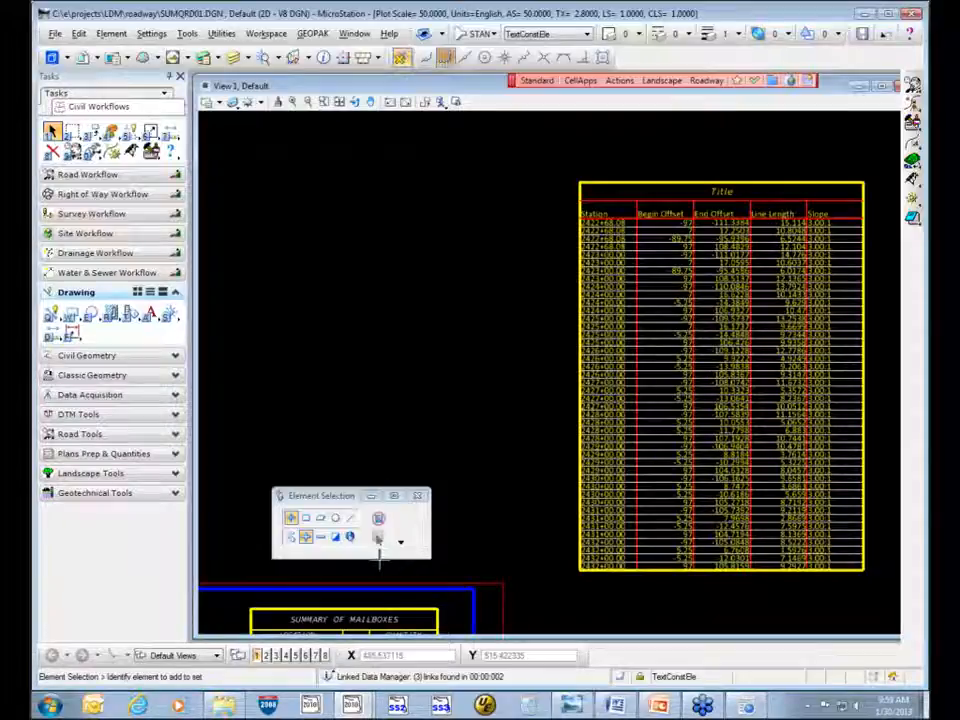
{"action": "mouse_move", "coordinate": [352, 706]}
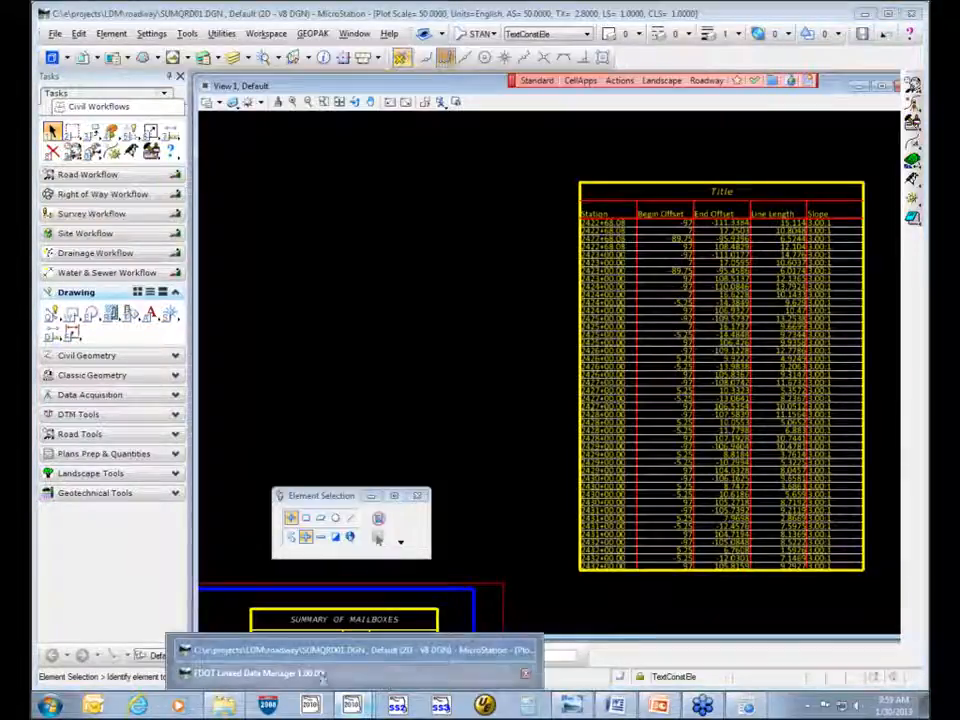
{"action": "left_click", "coordinate": [300, 673]}
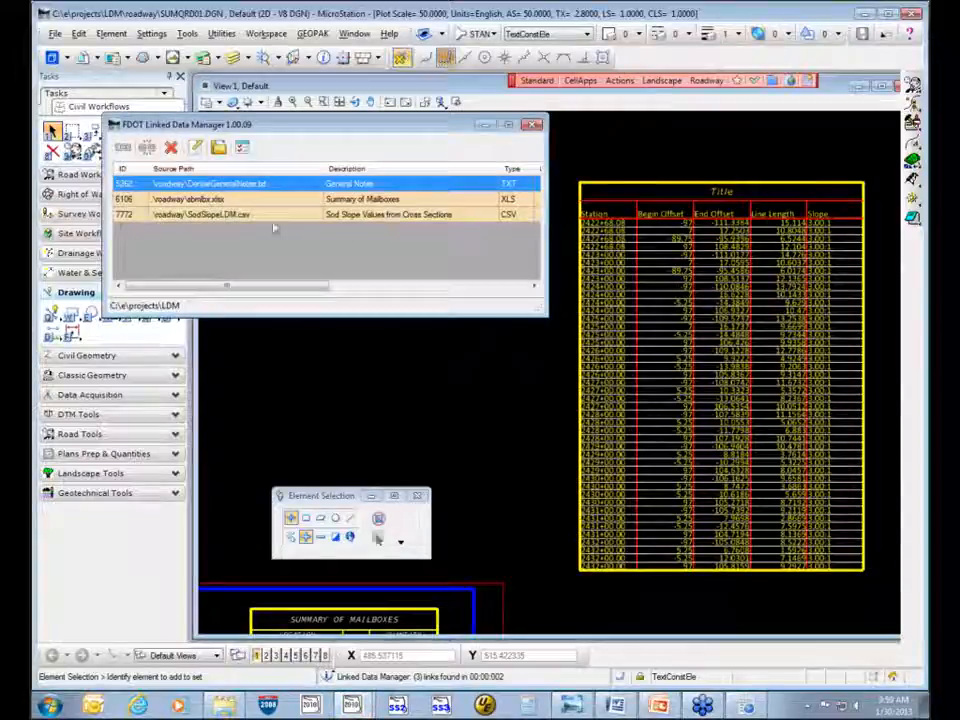
- Change the SodSlopeLDM.csv link's graphics settings to Site with the ConsultantXYZ group
{"action": "left_click", "coordinate": [255, 218]}
{"action": "right_click", "coordinate": [257, 215]}
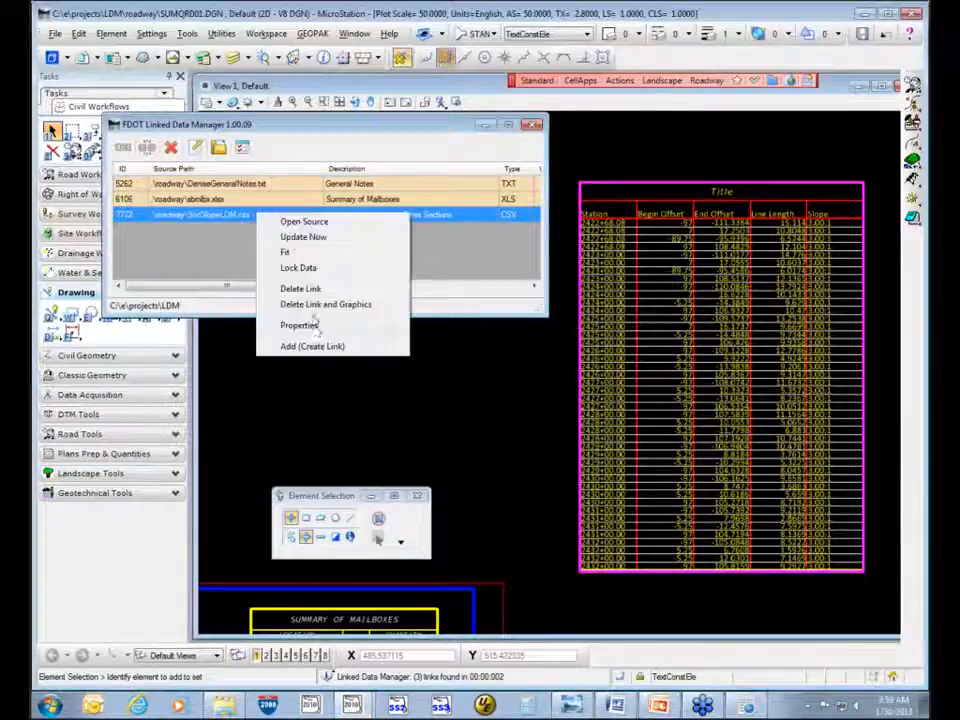
{"action": "left_click", "coordinate": [314, 328]}
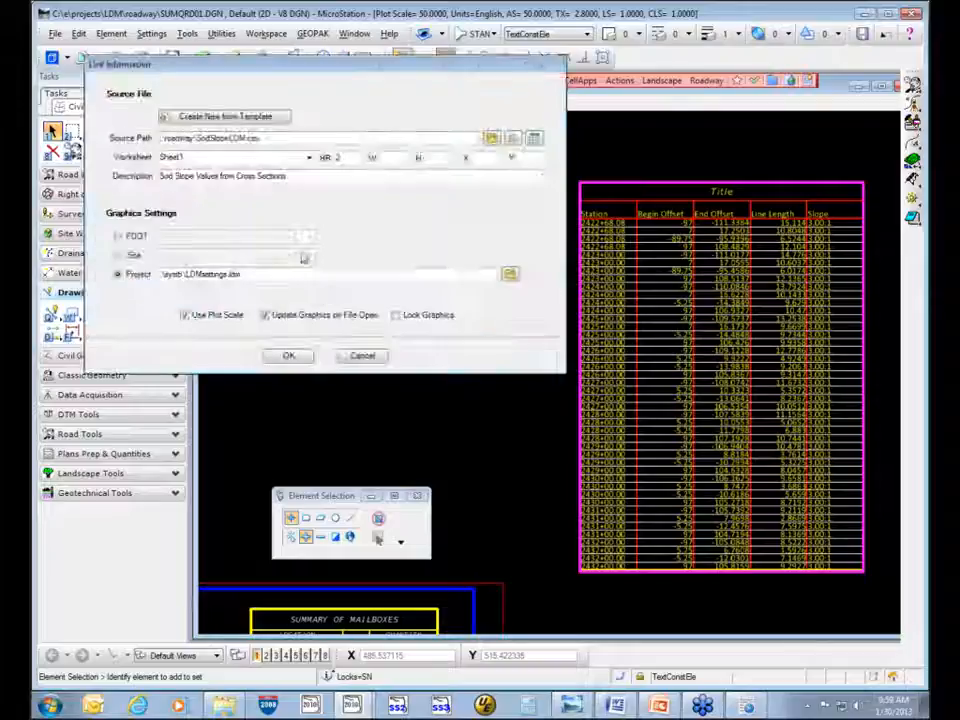
{"action": "left_click", "coordinate": [120, 256]}
{"action": "left_click", "coordinate": [310, 257]}
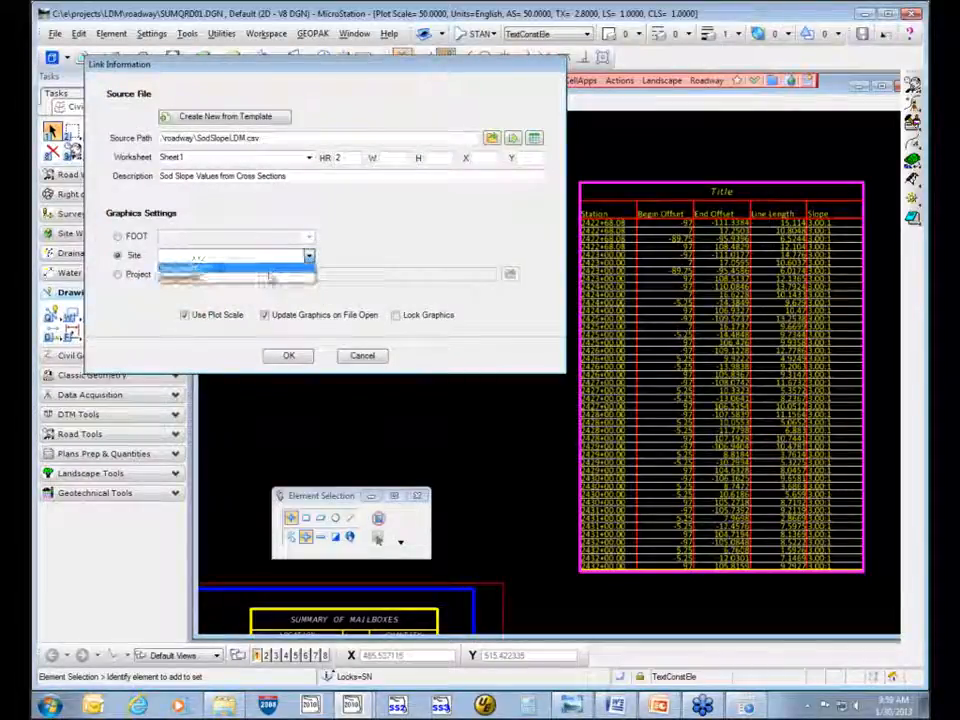
{"action": "left_click", "coordinate": [238, 268]}
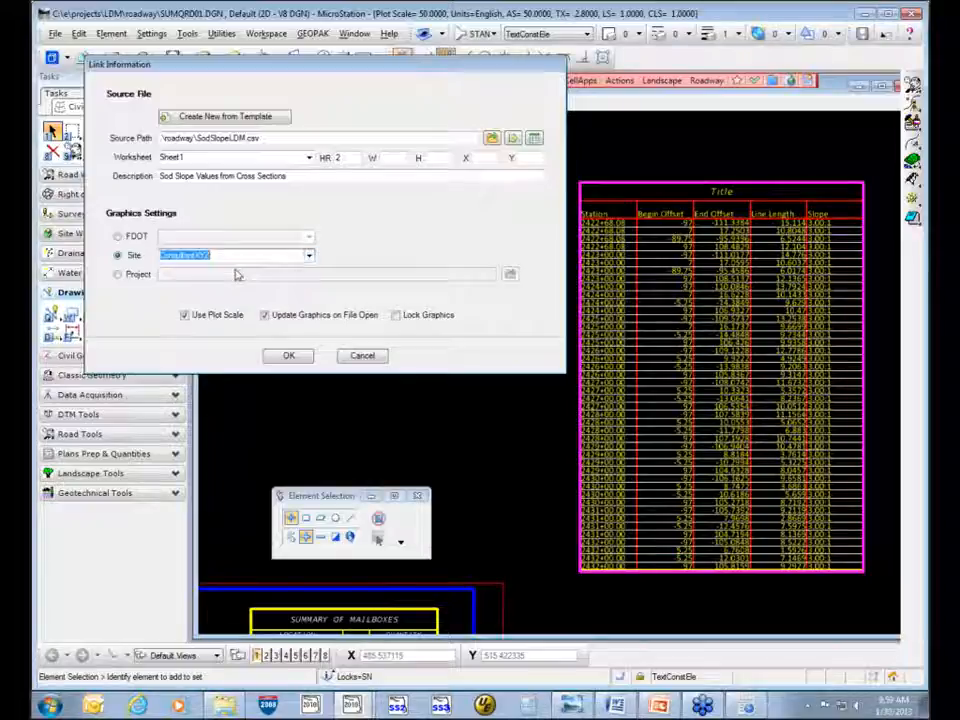
{"action": "left_click", "coordinate": [287, 357]}
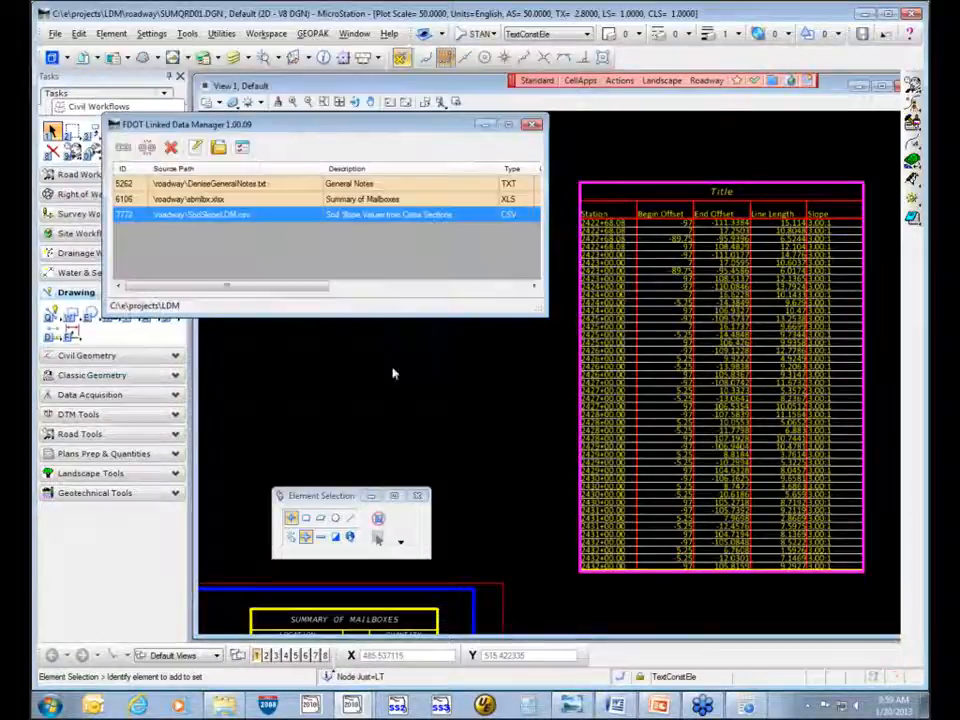